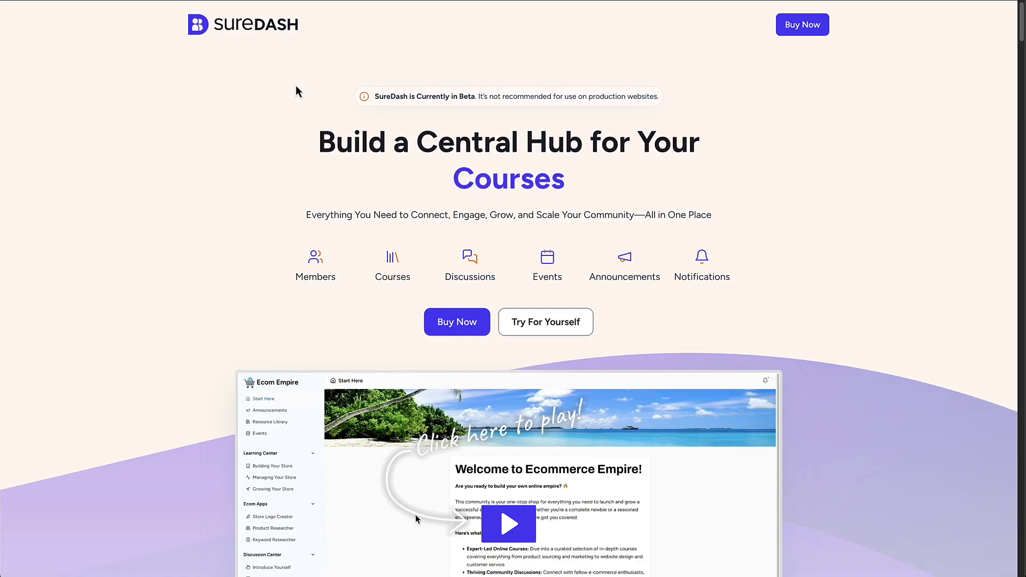
# Review the pricing plans and frequently asked questions on the SureDash site, and open its Knowledge Base.
pyautogui.click(803, 25)
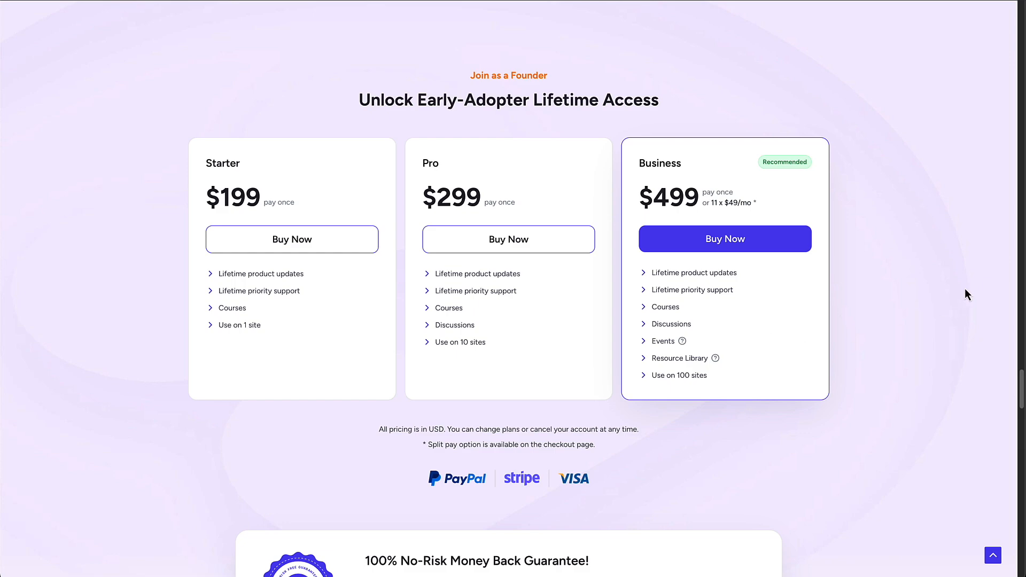
pyautogui.scroll(-15, 960, 295)
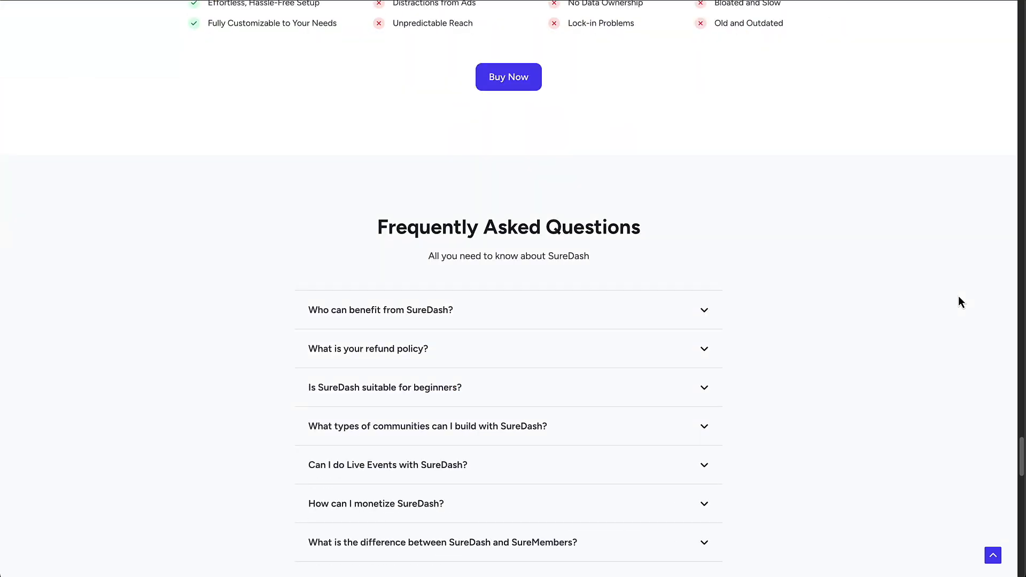
pyautogui.scroll(-20, 958, 297)
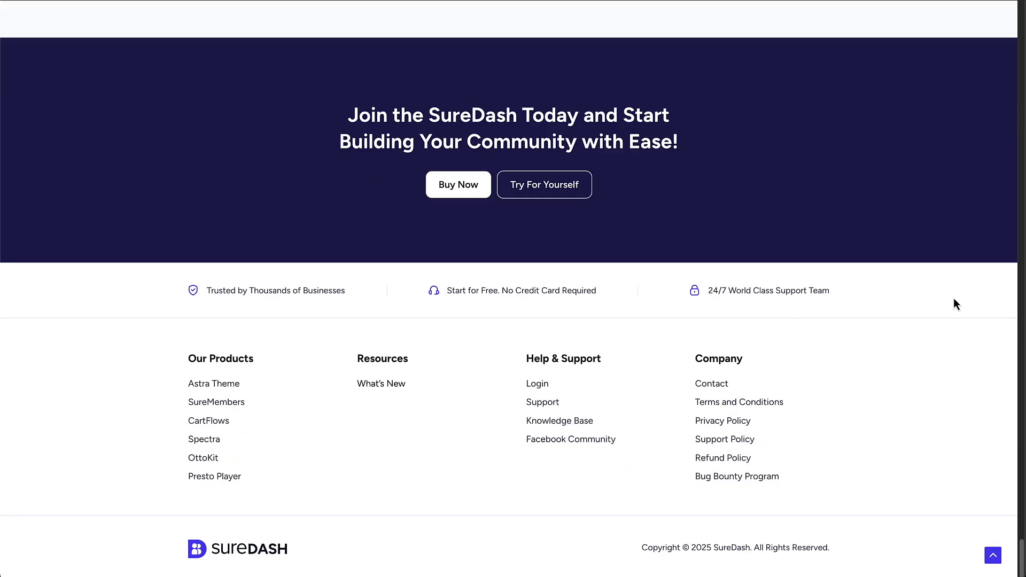
pyautogui.click(539, 422)
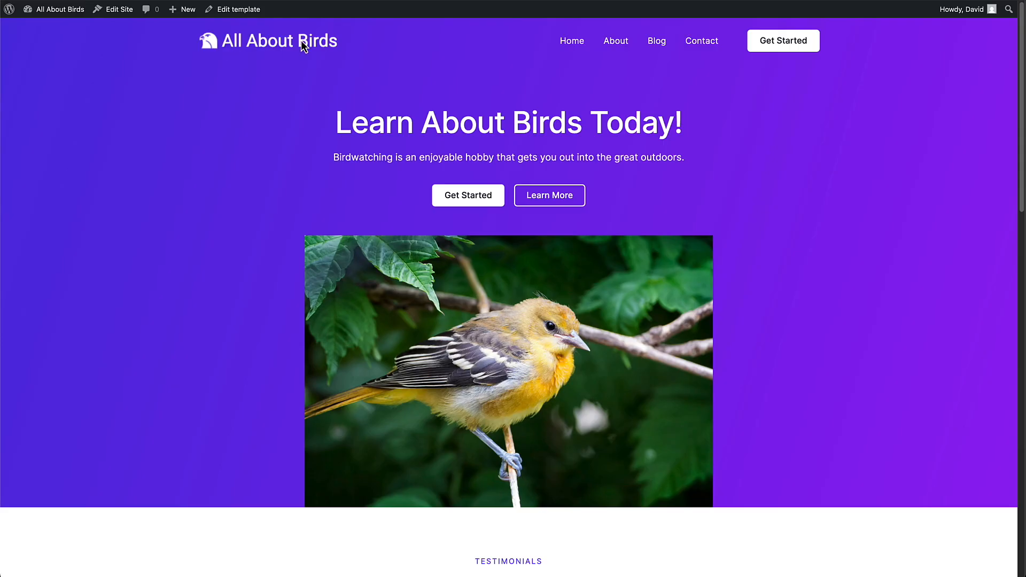
# Go to the All About Birds WordPress dashboard and look through the list of posts.
pyautogui.moveTo(58, 12)
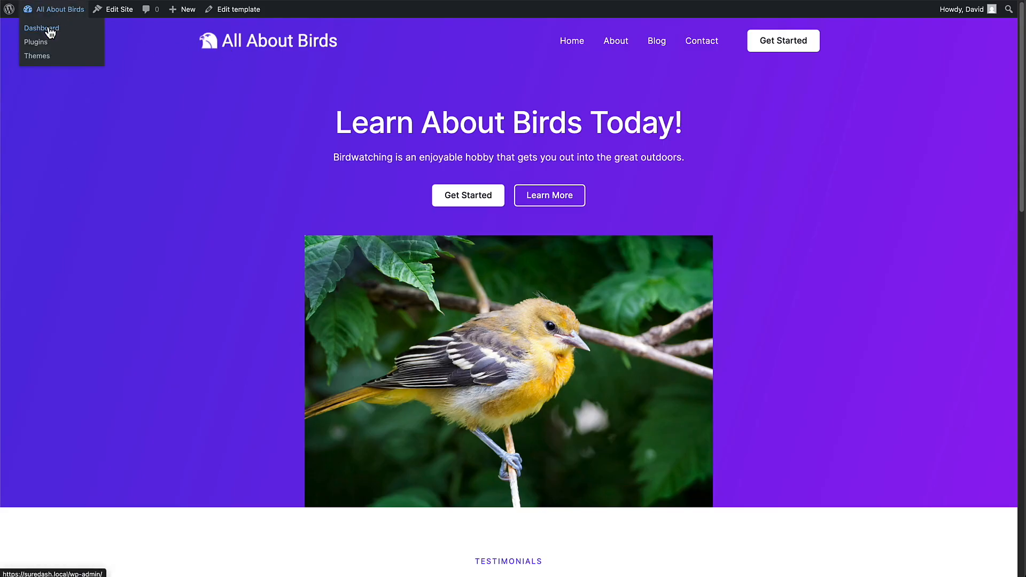
pyautogui.click(54, 32)
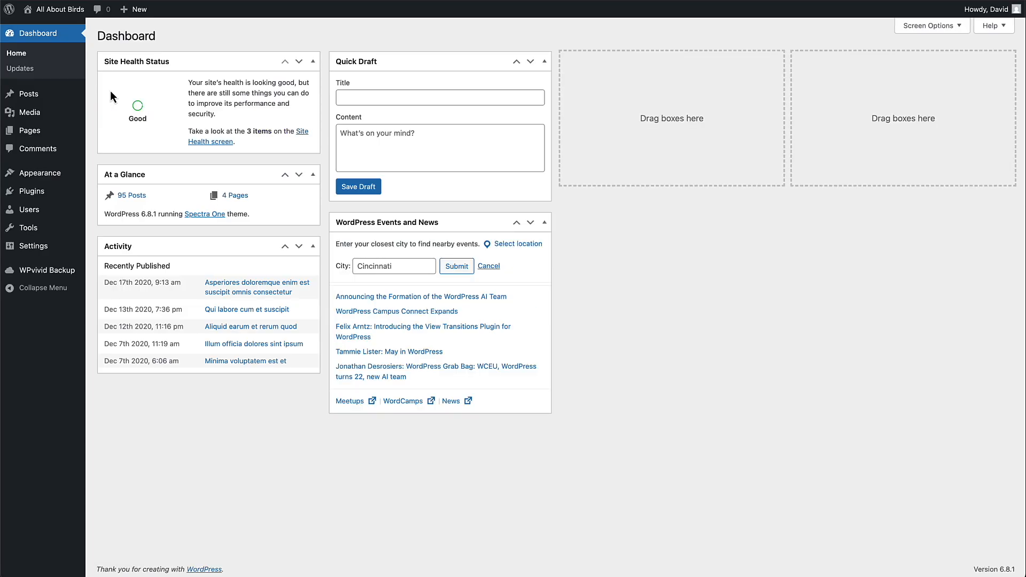
pyautogui.click(33, 94)
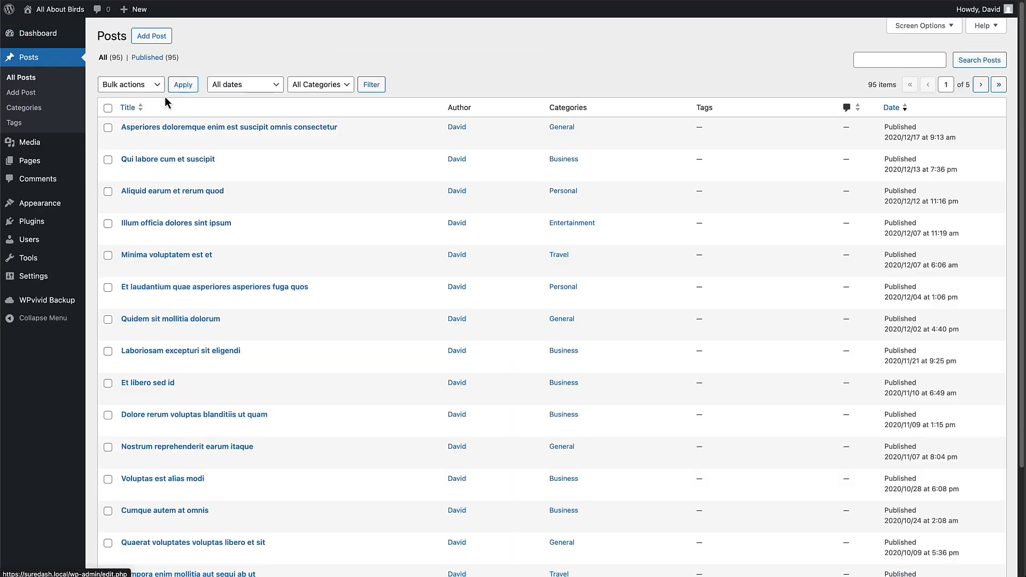
pyautogui.scroll(-5, 266, 161)
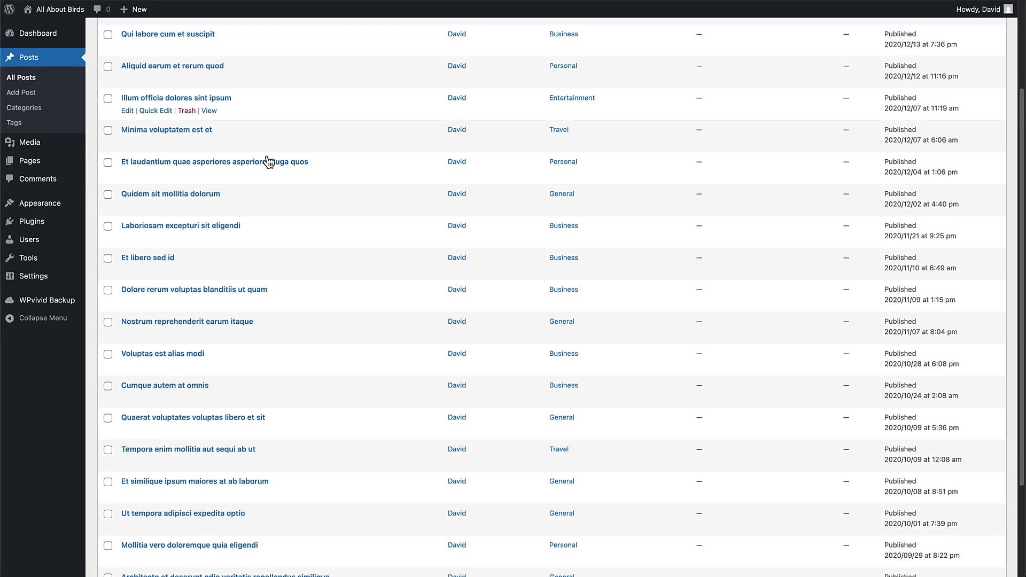
pyautogui.scroll(-3, 267, 161)
pyautogui.scroll(8, 268, 160)
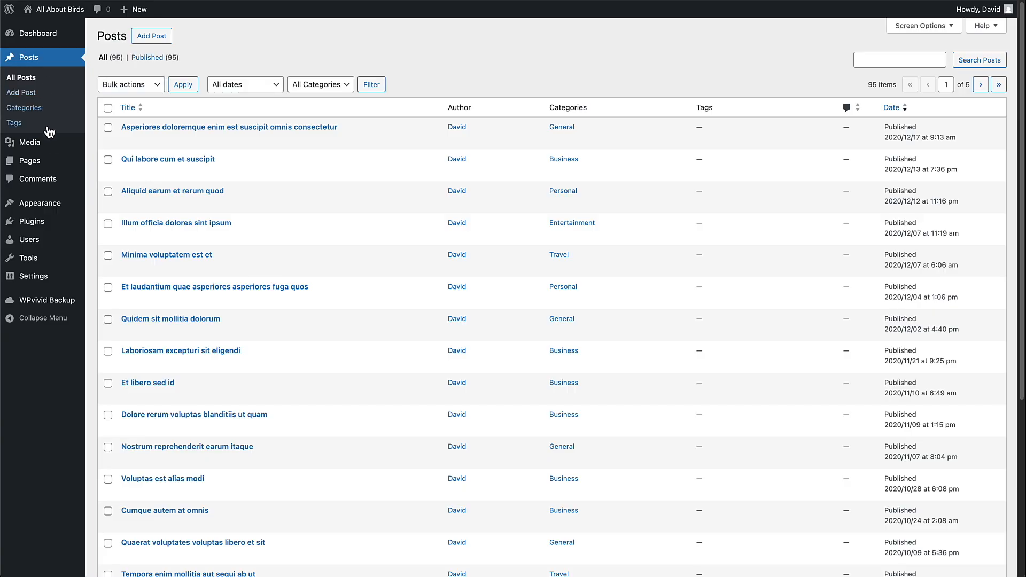
# Look over the site's pages and open the Portal Home page in the editor.
pyautogui.click(39, 167)
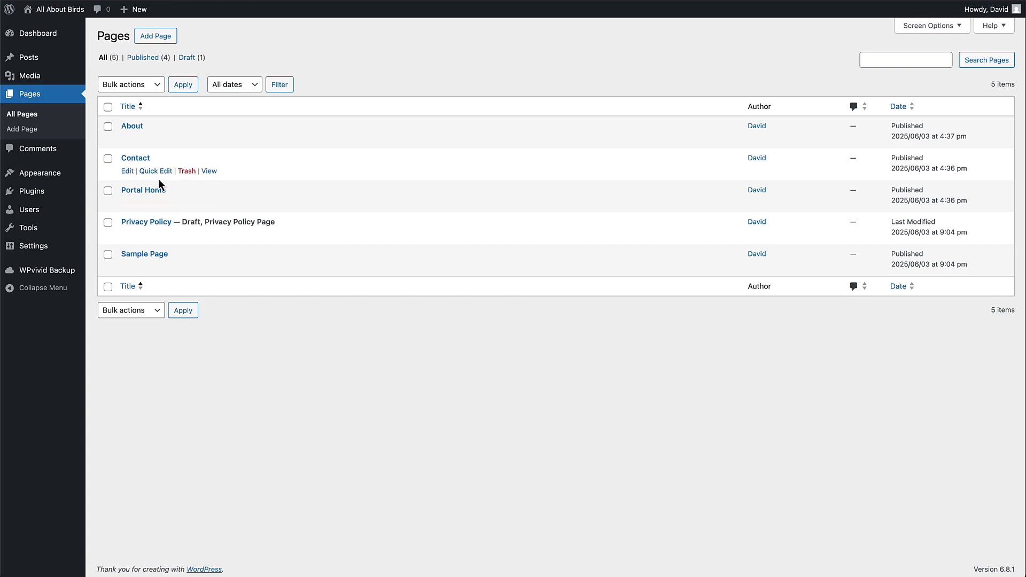
pyautogui.click(149, 191)
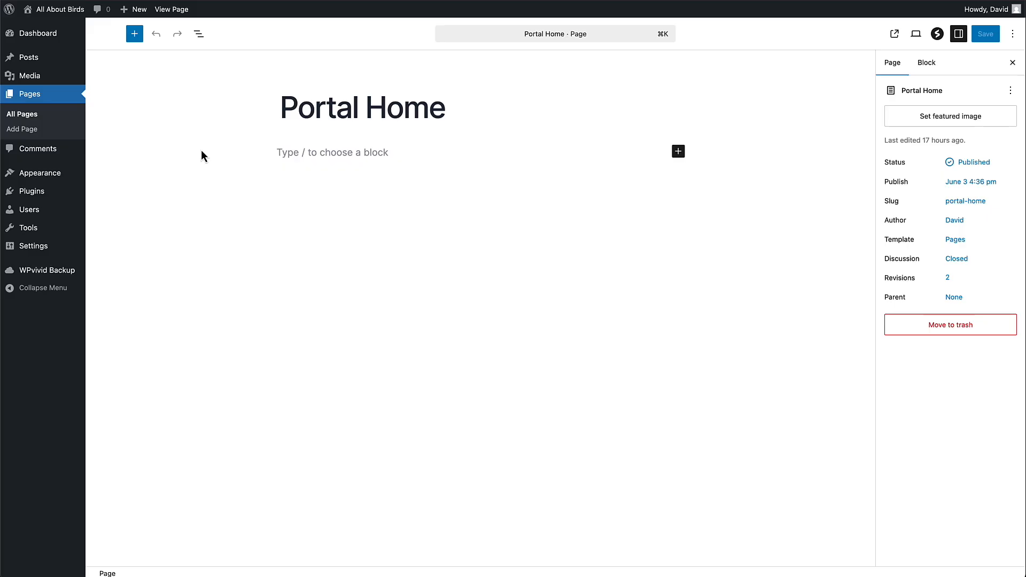
# Activate the SureDash plugin and the SureDash Business plugin on the site.
pyautogui.moveTo(50, 195)
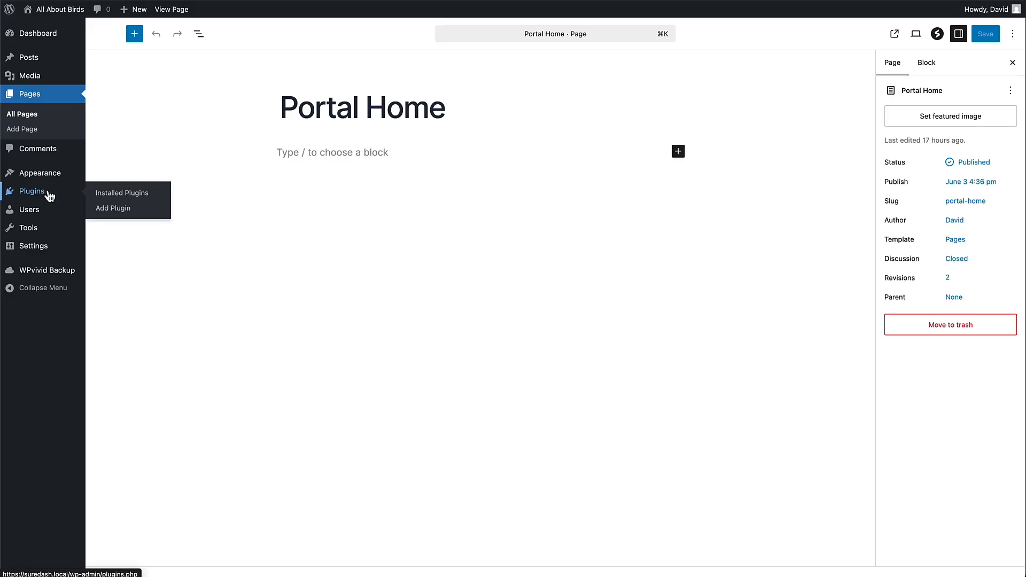
pyautogui.click(49, 195)
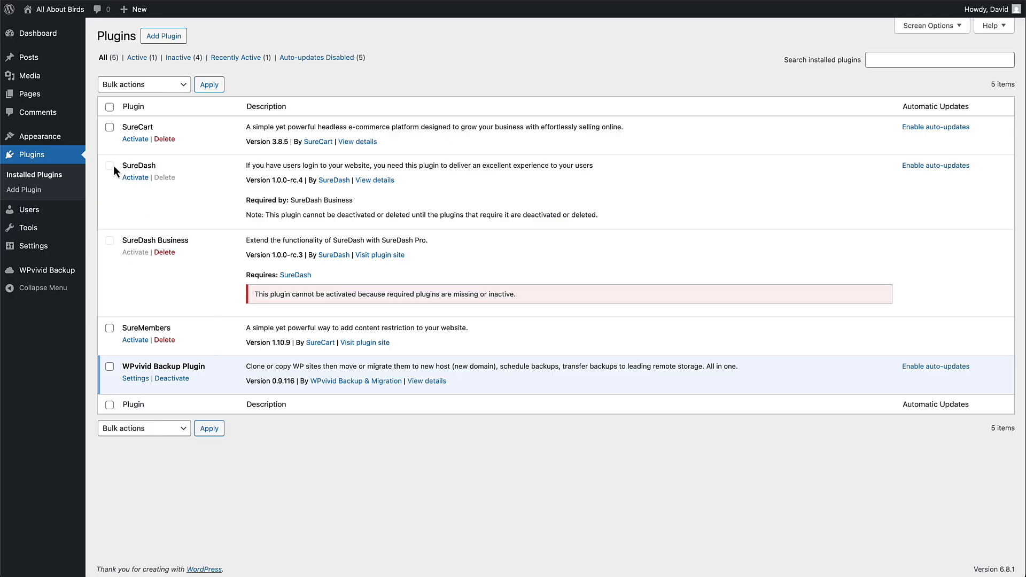
pyautogui.click(135, 178)
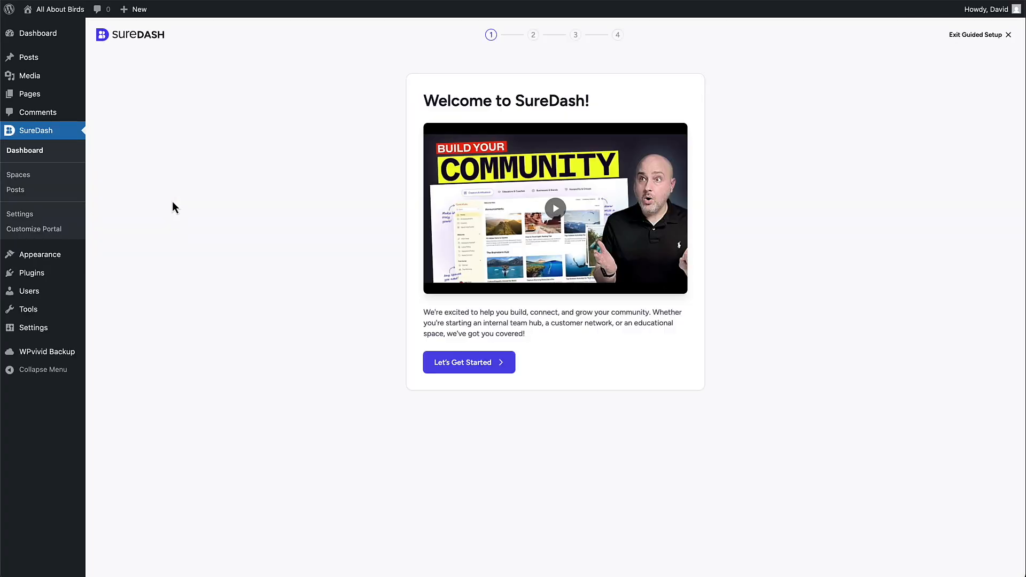
pyautogui.click(40, 277)
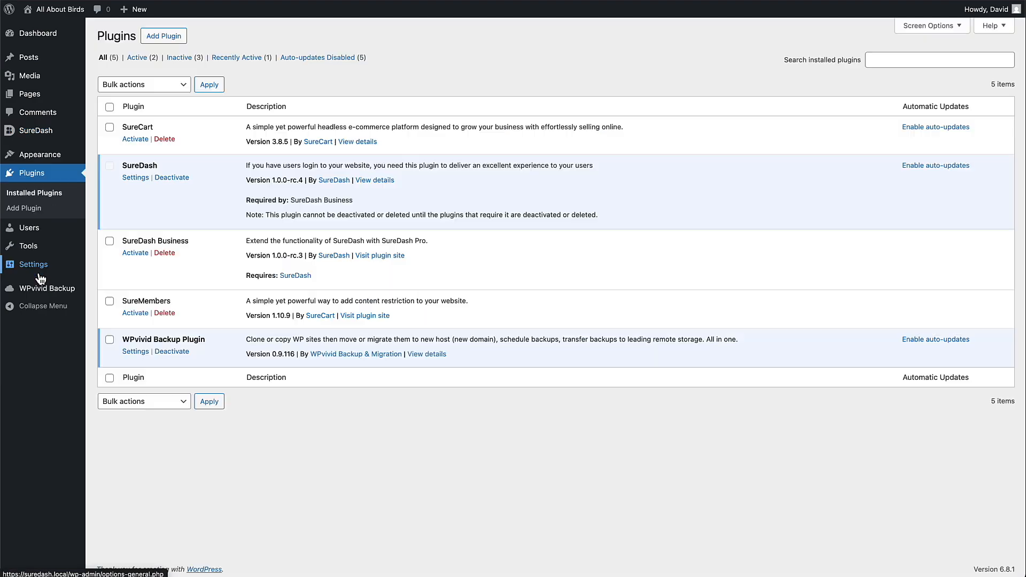
pyautogui.click(140, 254)
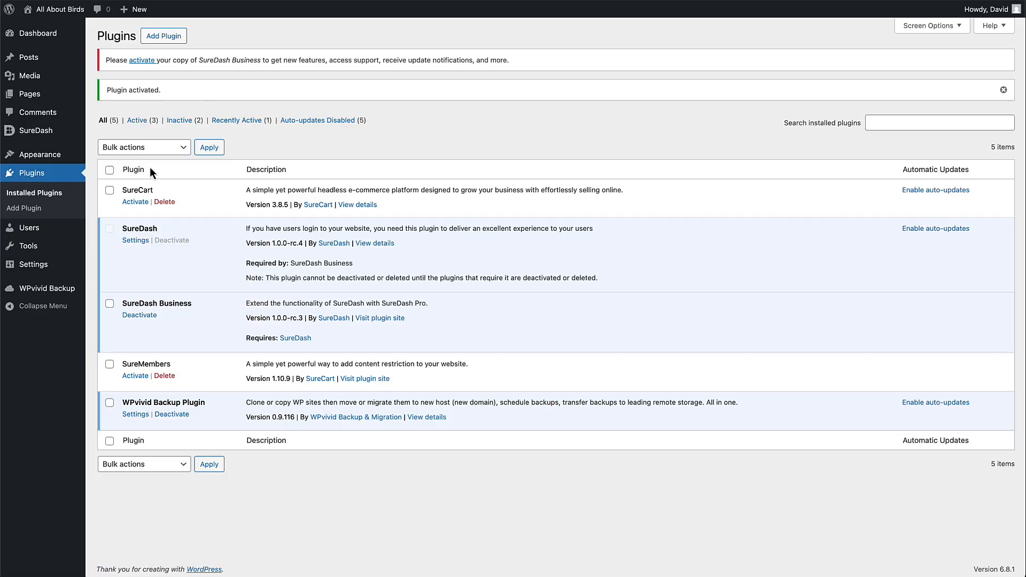
# Start the SureDash guided setup, name the community Learn About Birds, make it private and enable feeds.
pyautogui.moveTo(48, 135)
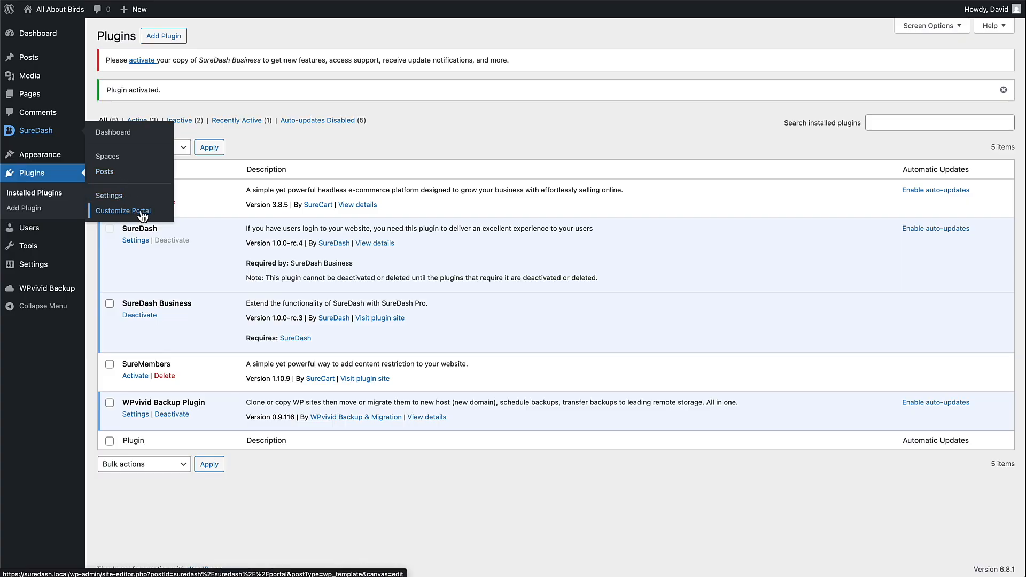
pyautogui.click(117, 198)
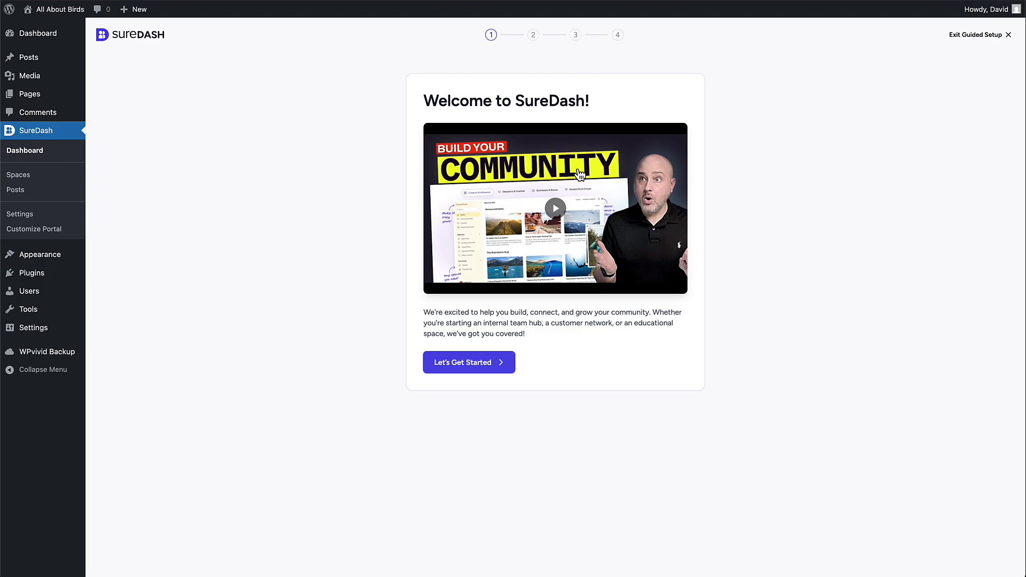
pyautogui.click(466, 161)
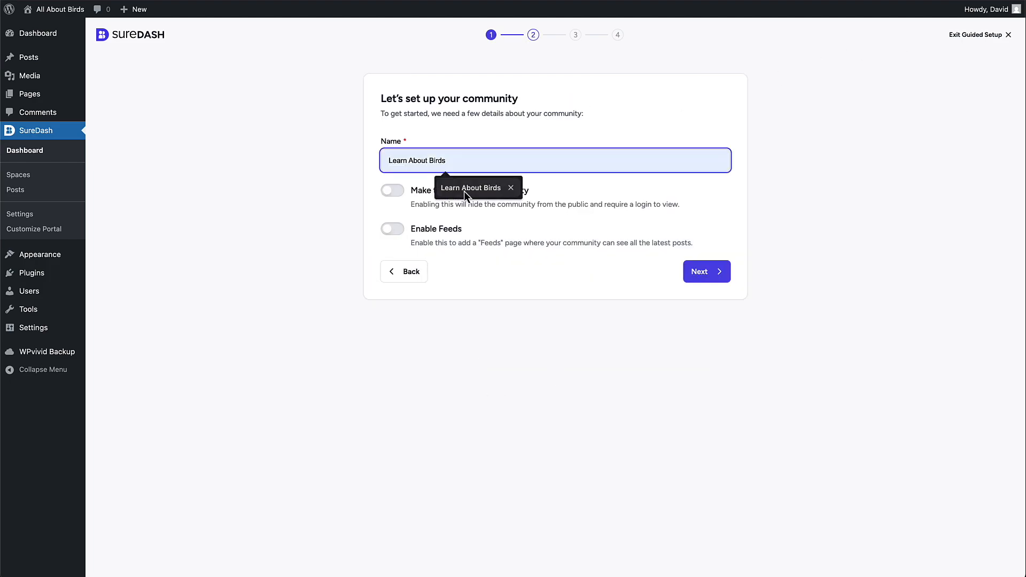
pyautogui.click(464, 191)
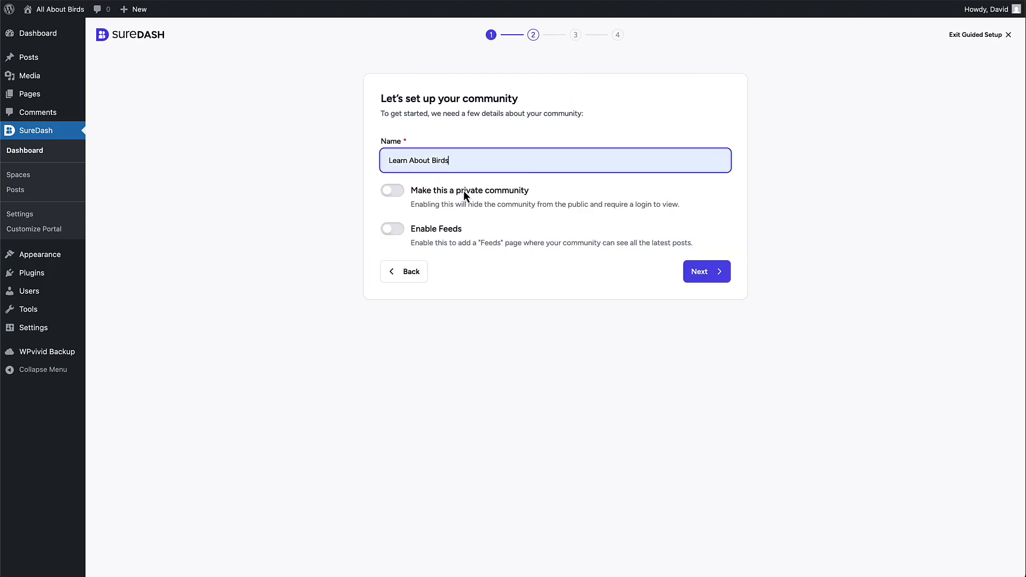
pyautogui.click(395, 192)
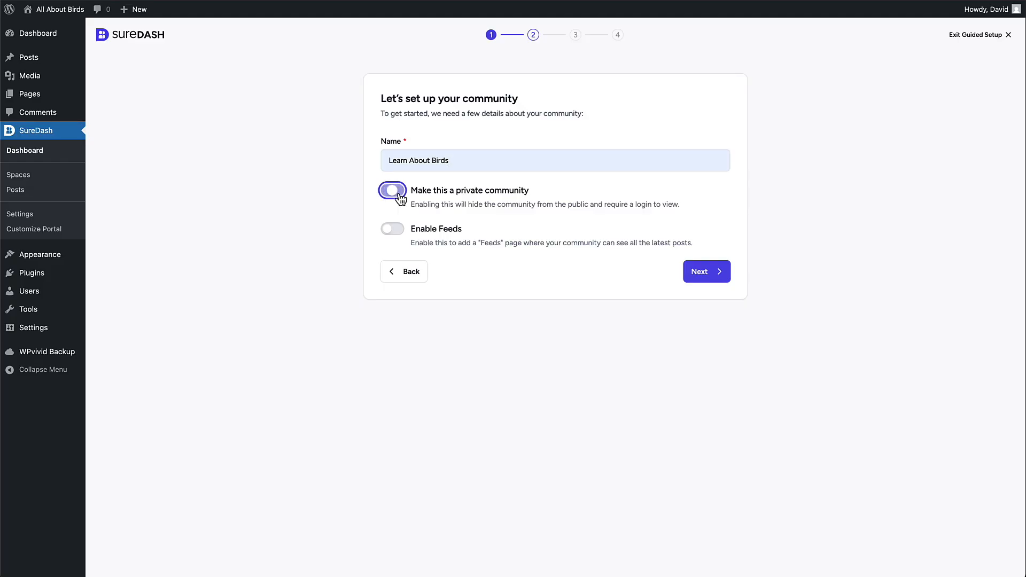
pyautogui.click(396, 230)
pyautogui.click(709, 275)
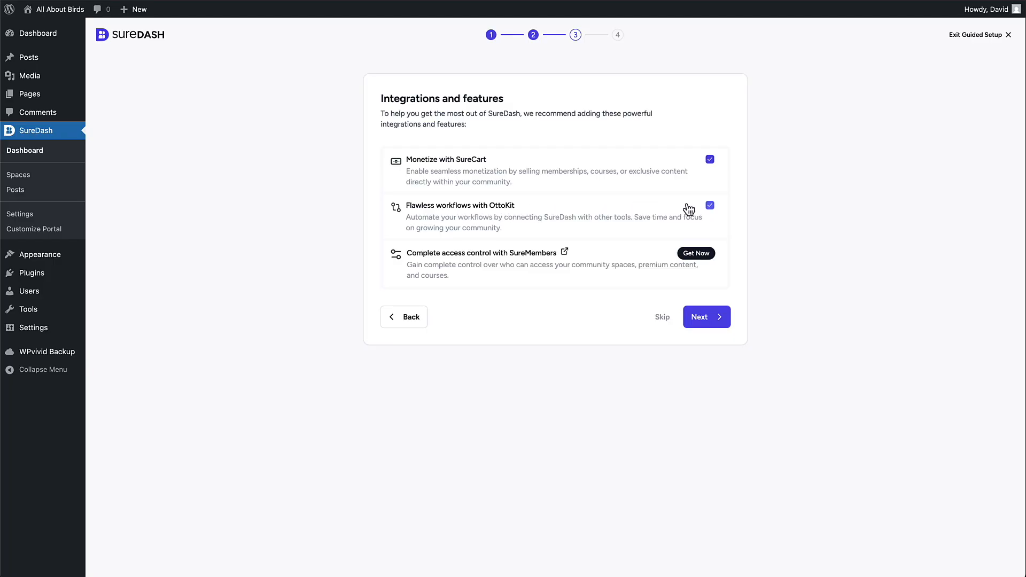
# Deselect the OttoKit and SureCart integrations and complete the guided setup, skipping the personal details form.
pyautogui.click(710, 207)
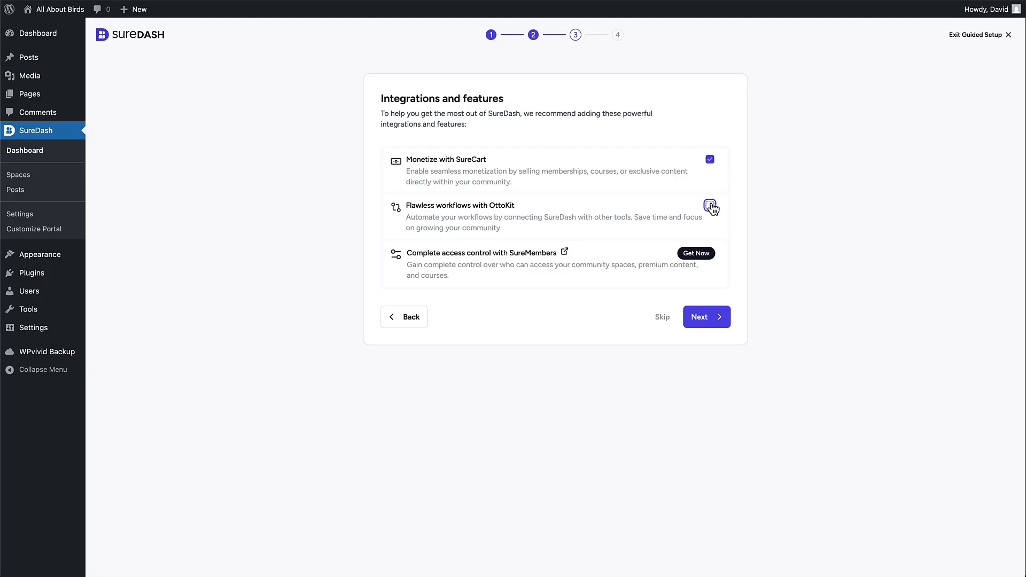
pyautogui.click(710, 160)
pyautogui.click(702, 319)
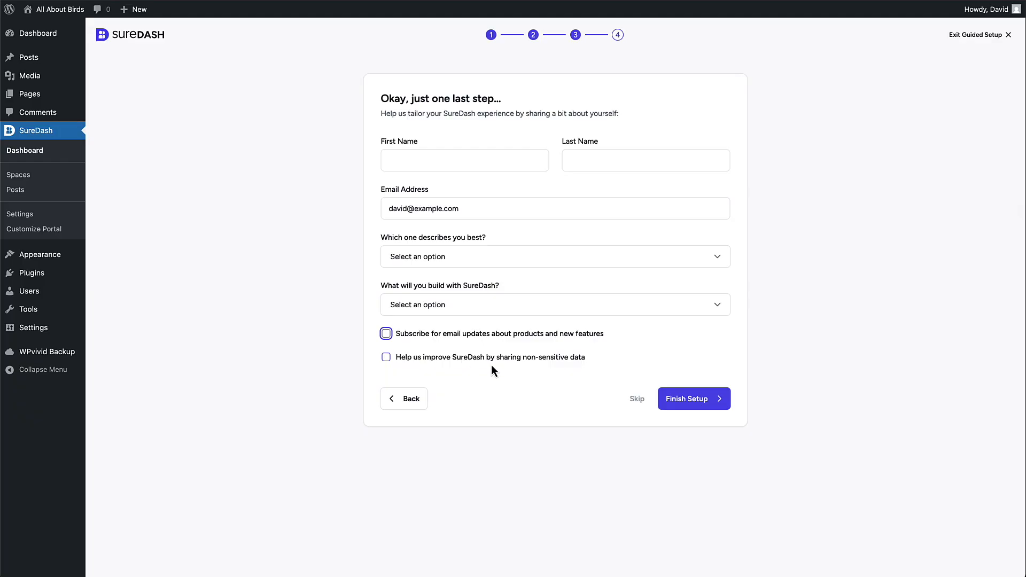
pyautogui.click(631, 398)
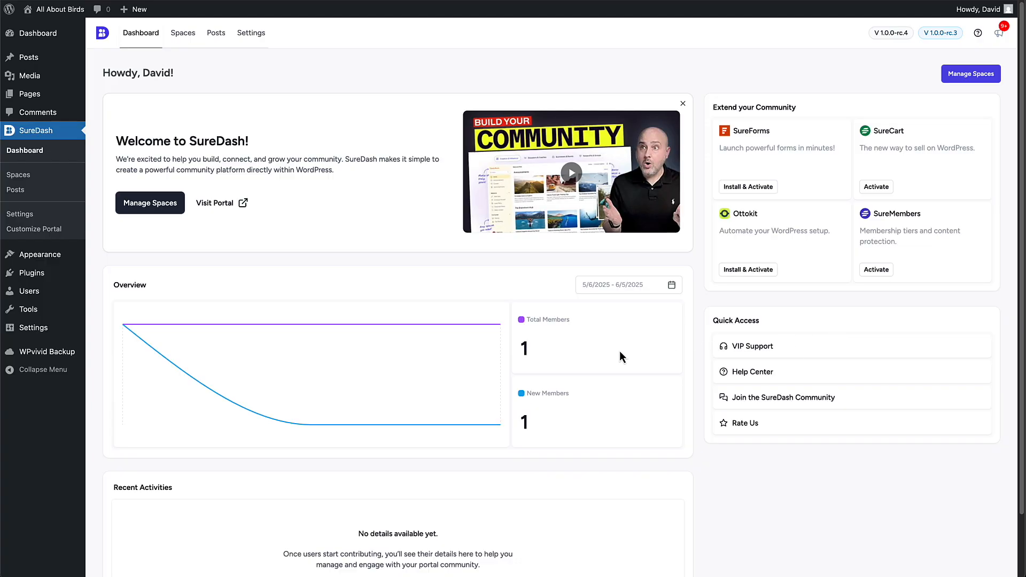
# Examine the SureDash dashboard's member overview and recent activities, and its Spaces and Posts pages.
pyautogui.moveTo(354, 333)
pyautogui.scroll(-1, 354, 334)
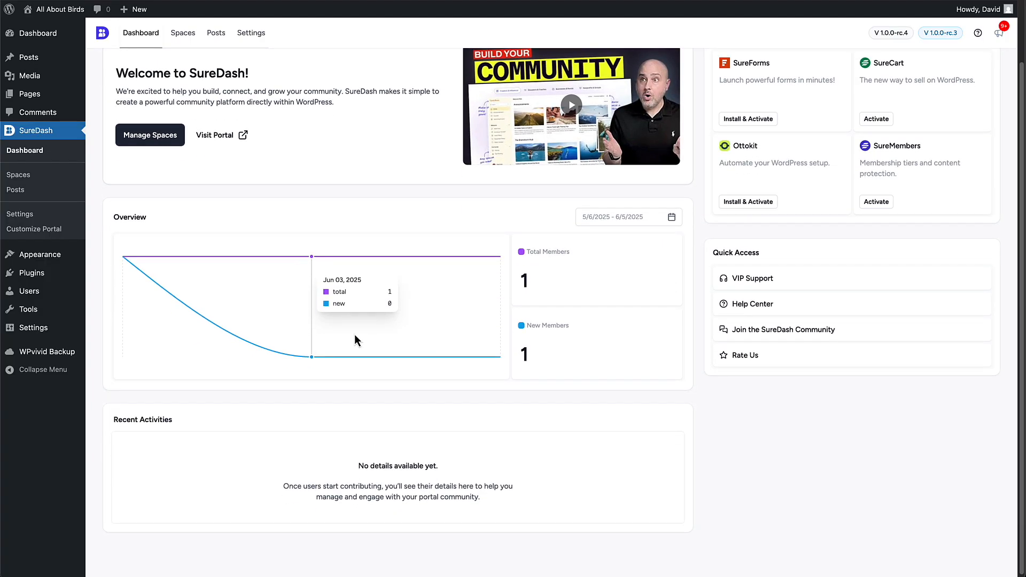
pyautogui.scroll(1, 354, 336)
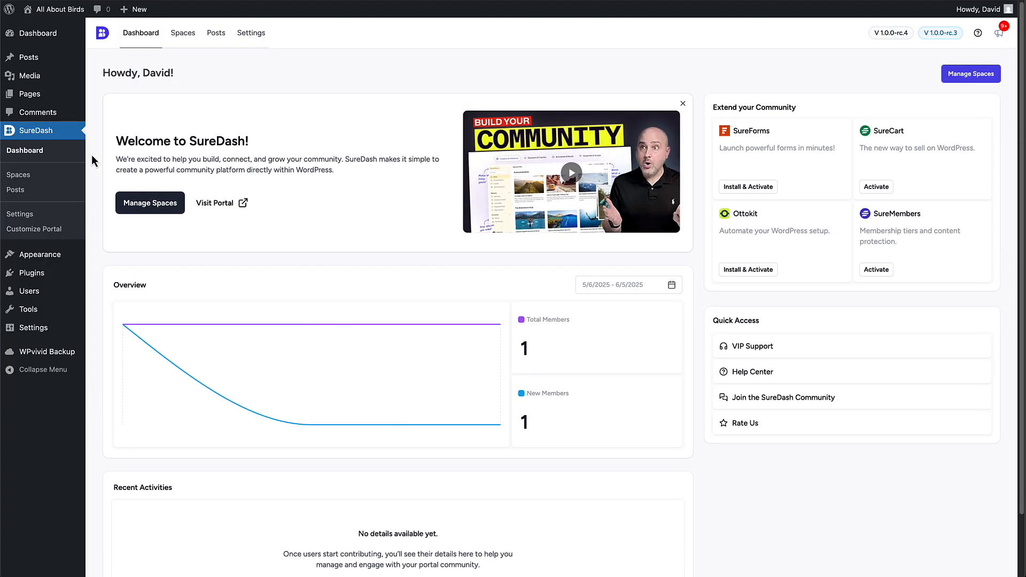
pyautogui.click(20, 176)
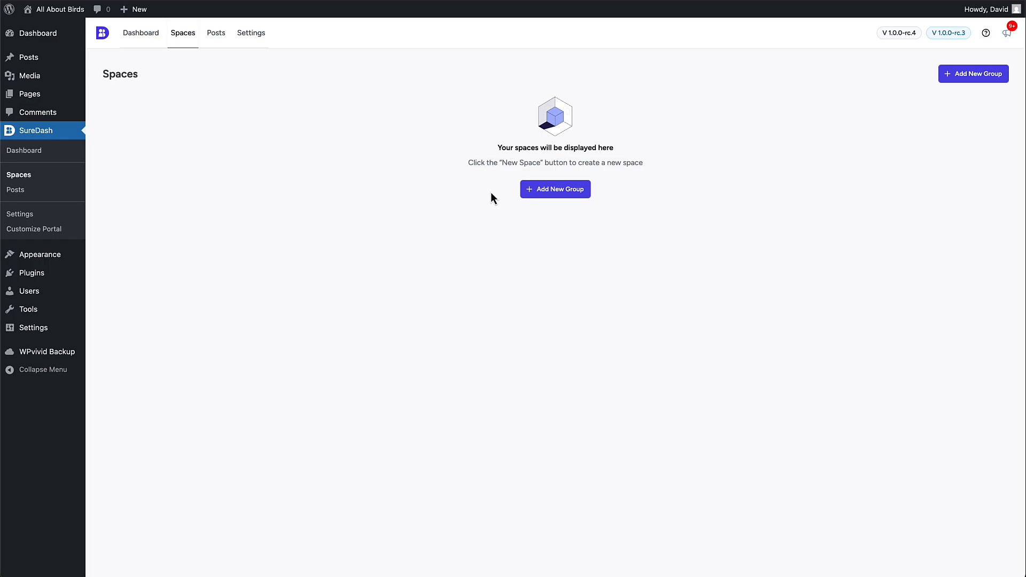
pyautogui.click(21, 191)
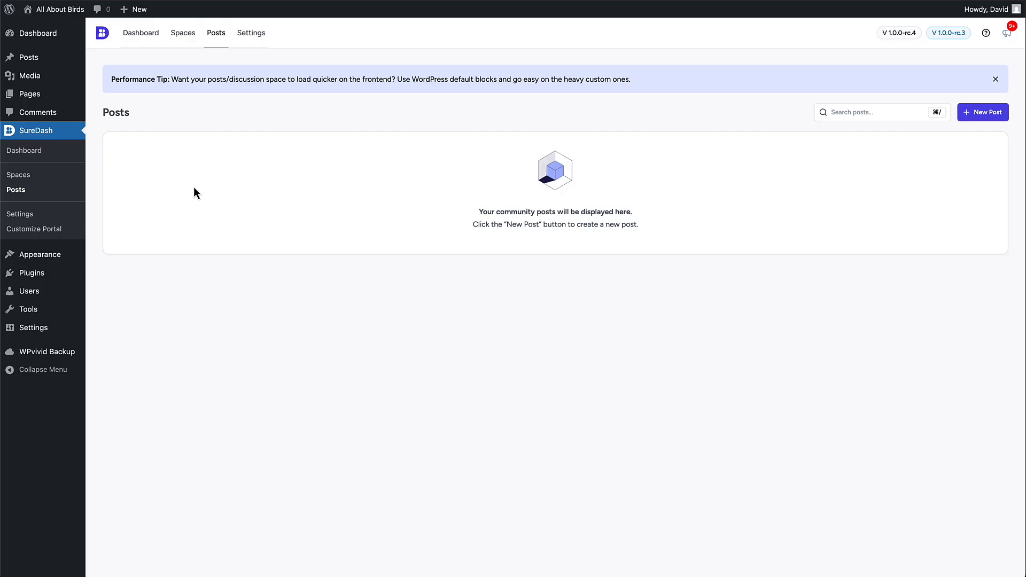
# Turn on Hide SureDash Branding in the SureDash branding settings and save the change.
pyautogui.click(21, 214)
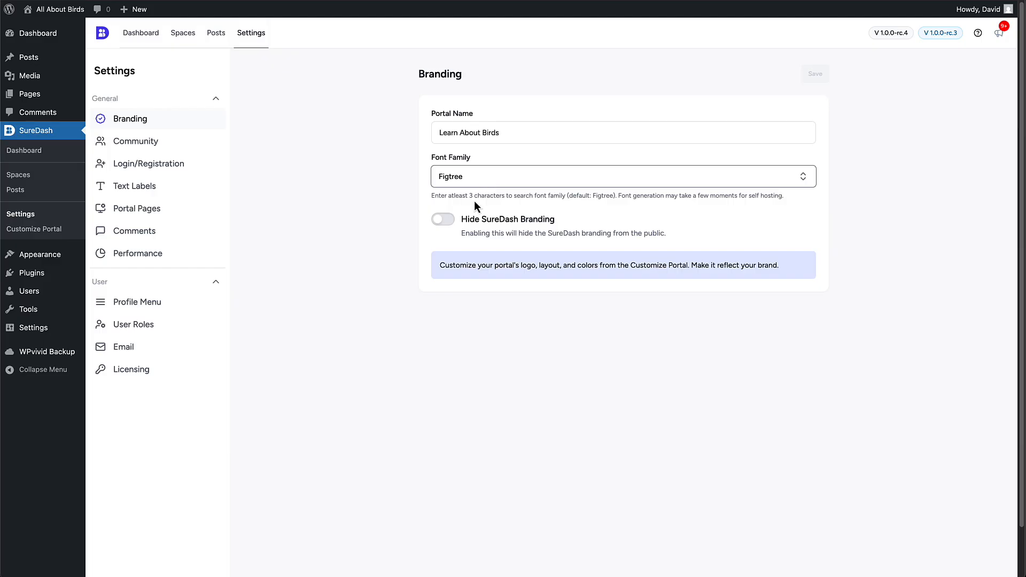
pyautogui.click(444, 219)
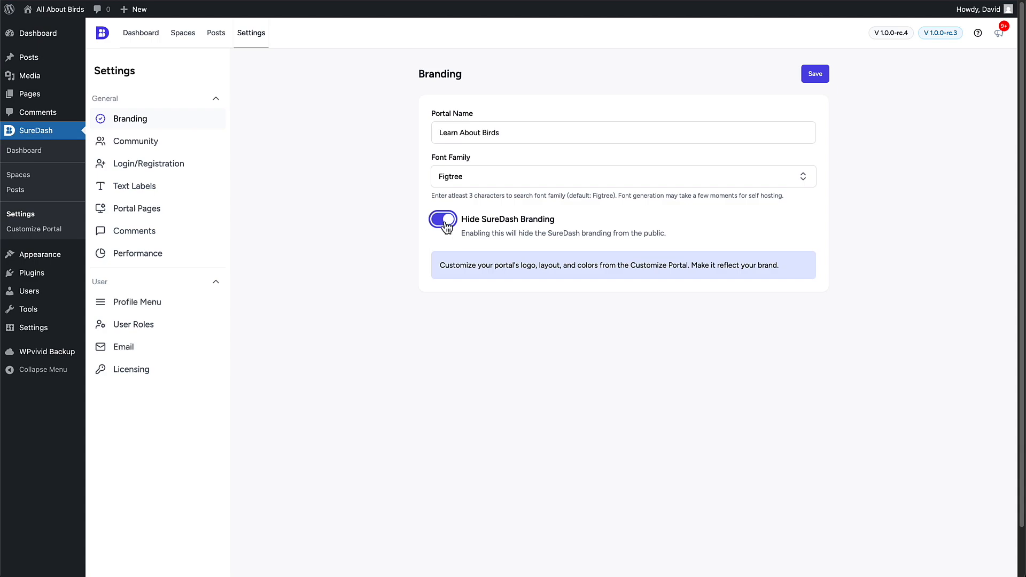
pyautogui.click(815, 75)
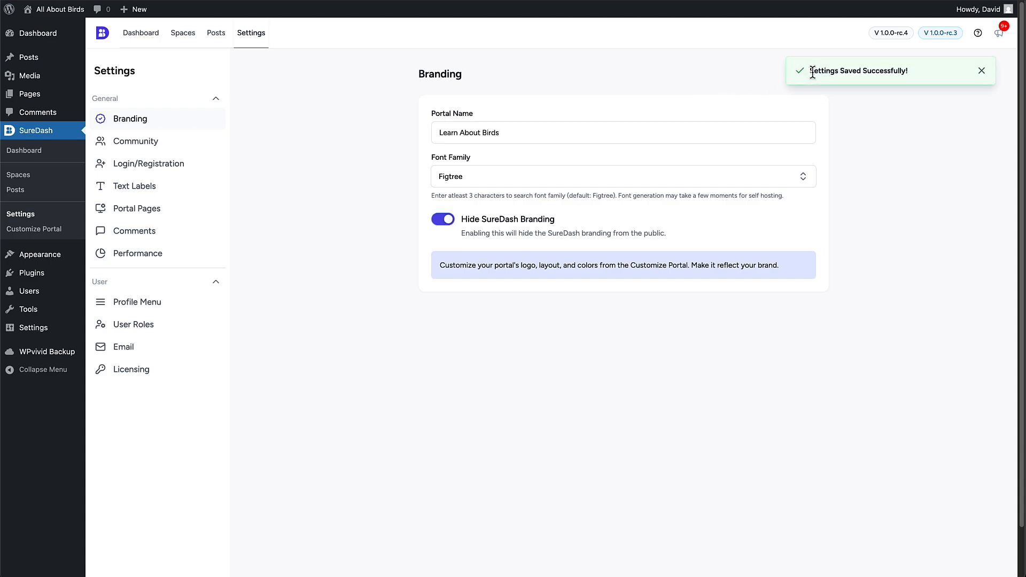
# Review the SureDash settings for Community, Login/Registration and Text Labels.
pyautogui.click(143, 143)
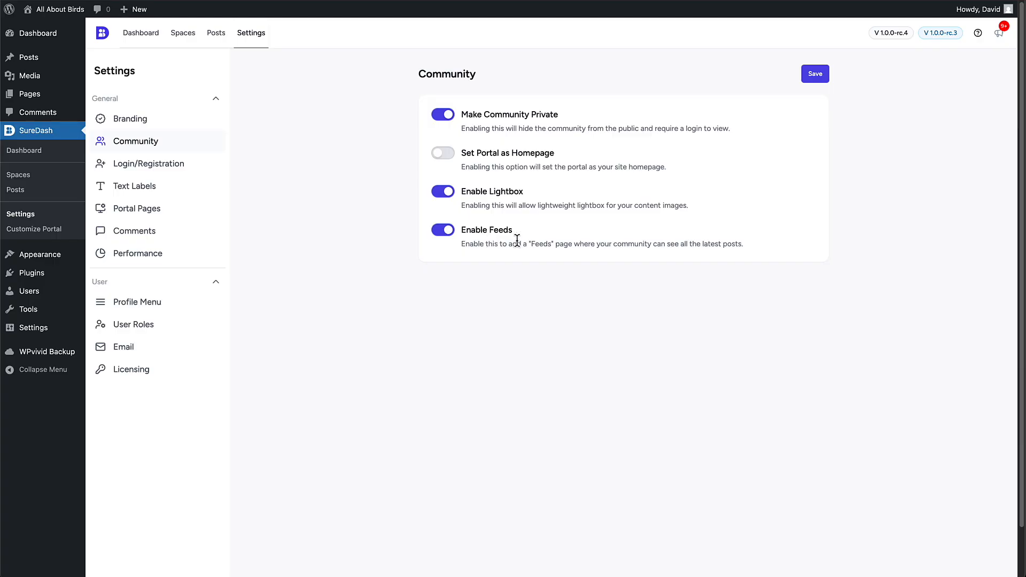
pyautogui.click(143, 166)
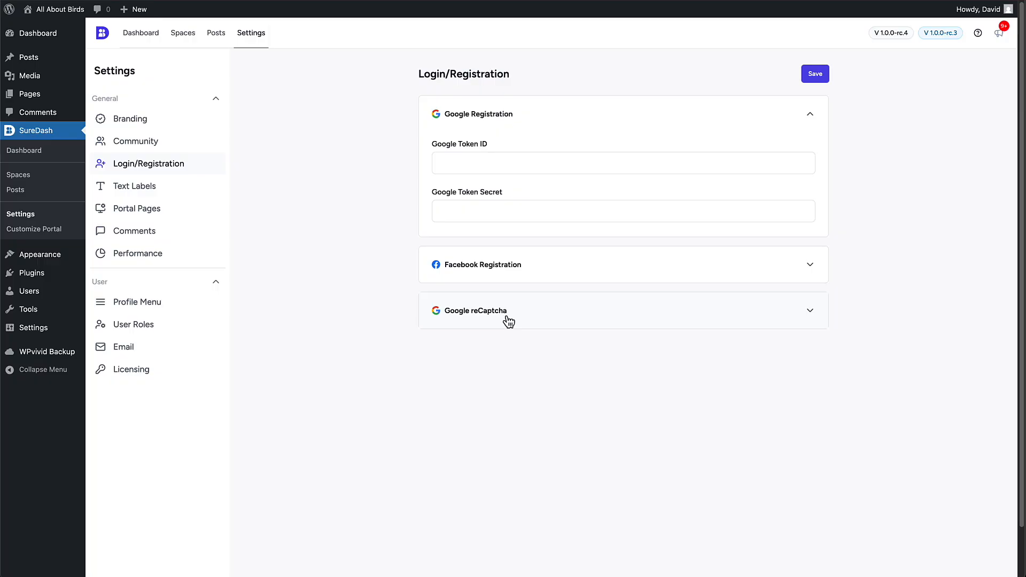
pyautogui.click(137, 187)
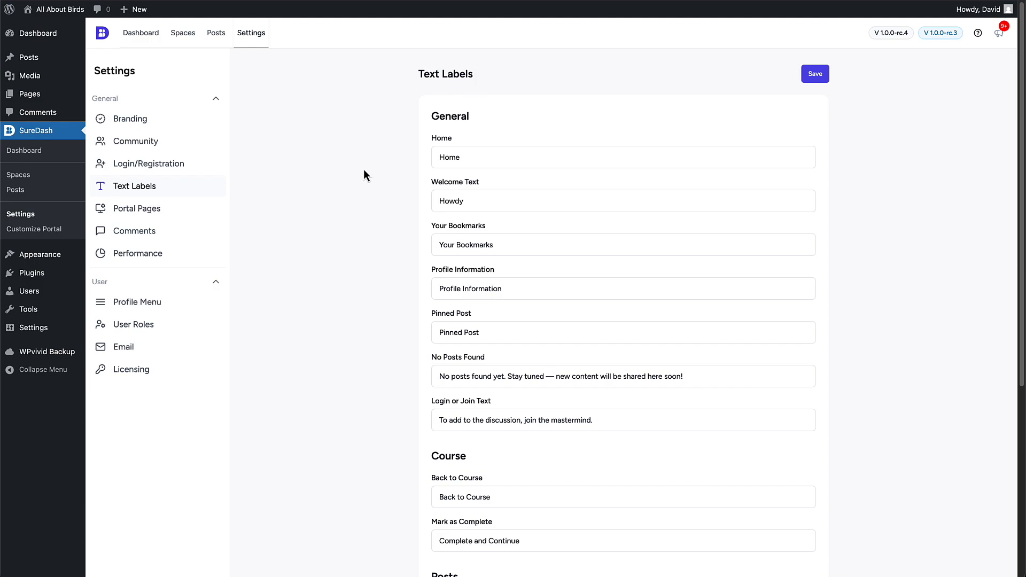
# Set the Welcome Text label to Hello and save the text labels.
pyautogui.moveTo(466, 201); pyautogui.dragTo(429, 208)
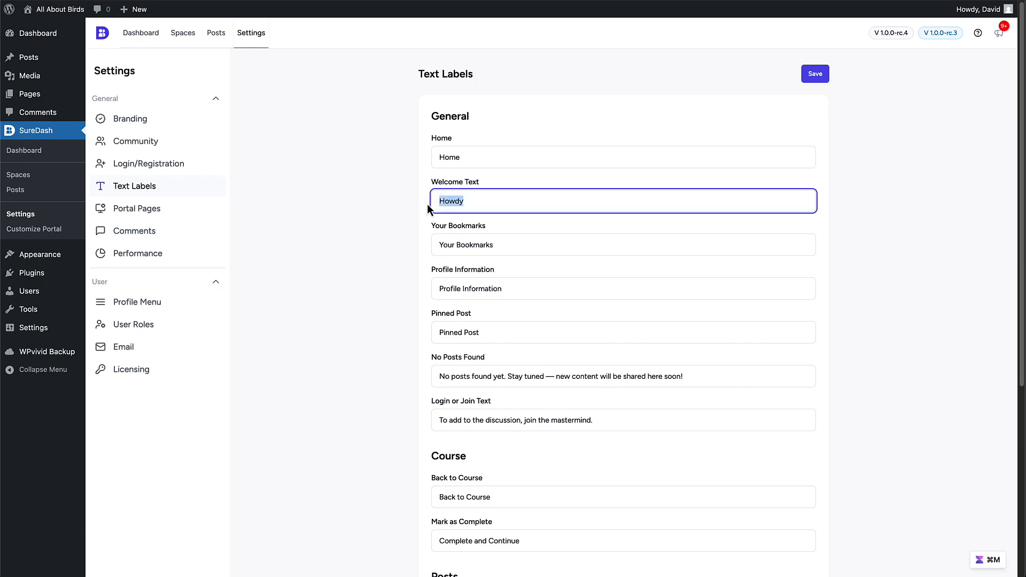
pyautogui.write('Hello')
pyautogui.click(815, 73)
# Check the site's list of pages, assign Portal Home as the portal's home page, and save the Portal Pages settings.
pyautogui.click(138, 213)
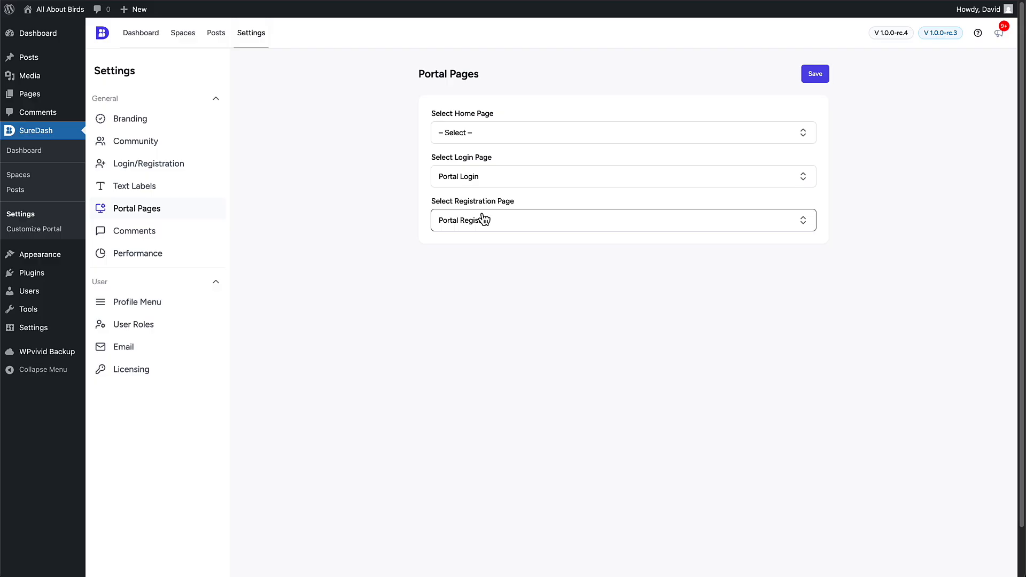
pyautogui.moveTo(37, 100)
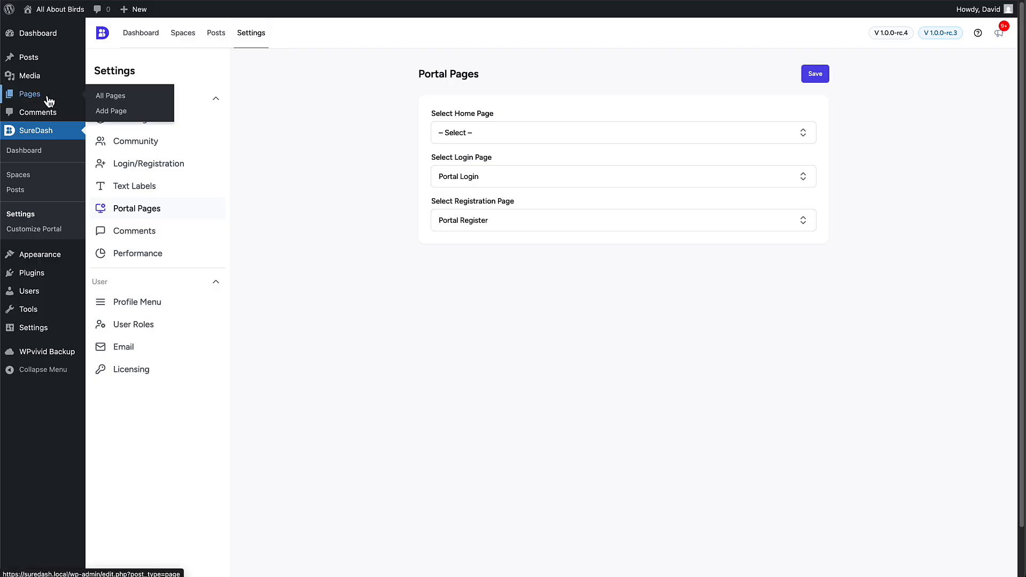
pyautogui.click(110, 99)
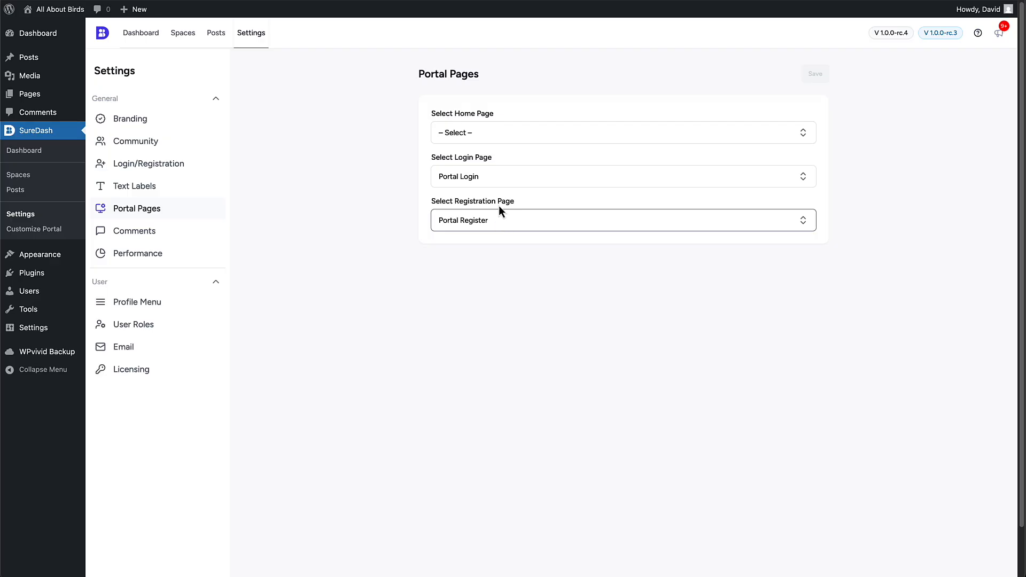
pyautogui.click(499, 134)
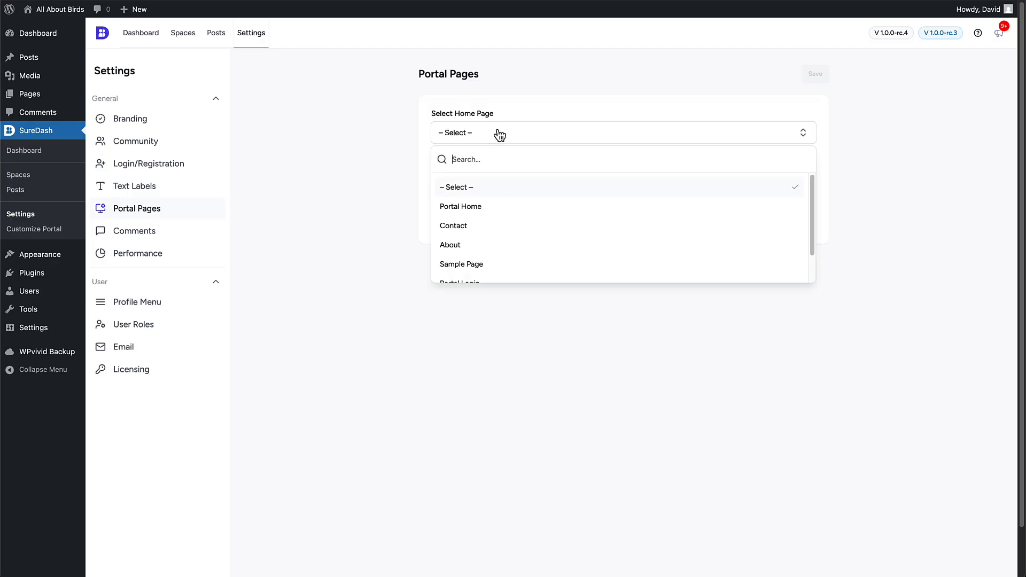
pyautogui.click(472, 206)
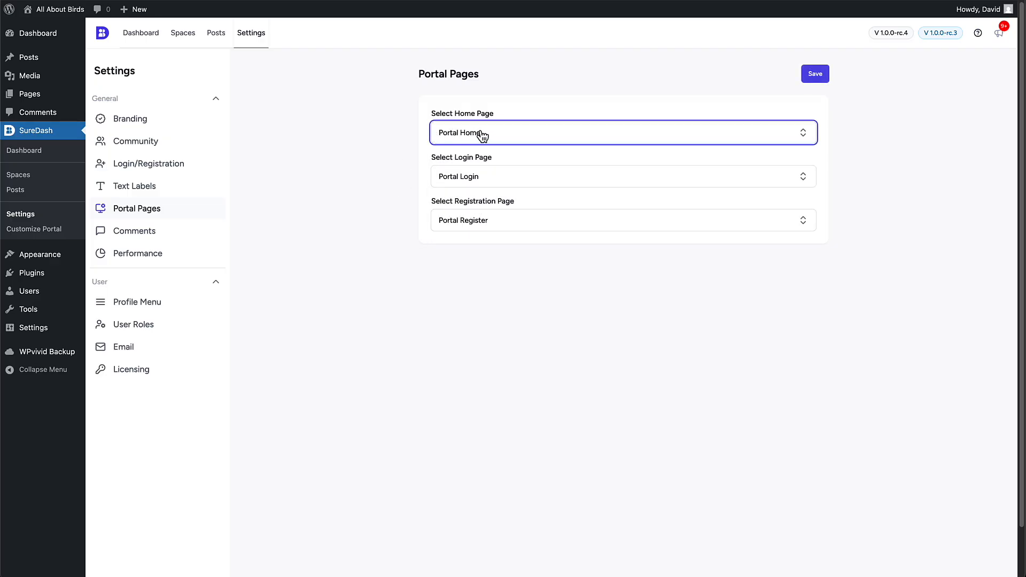
pyautogui.click(812, 75)
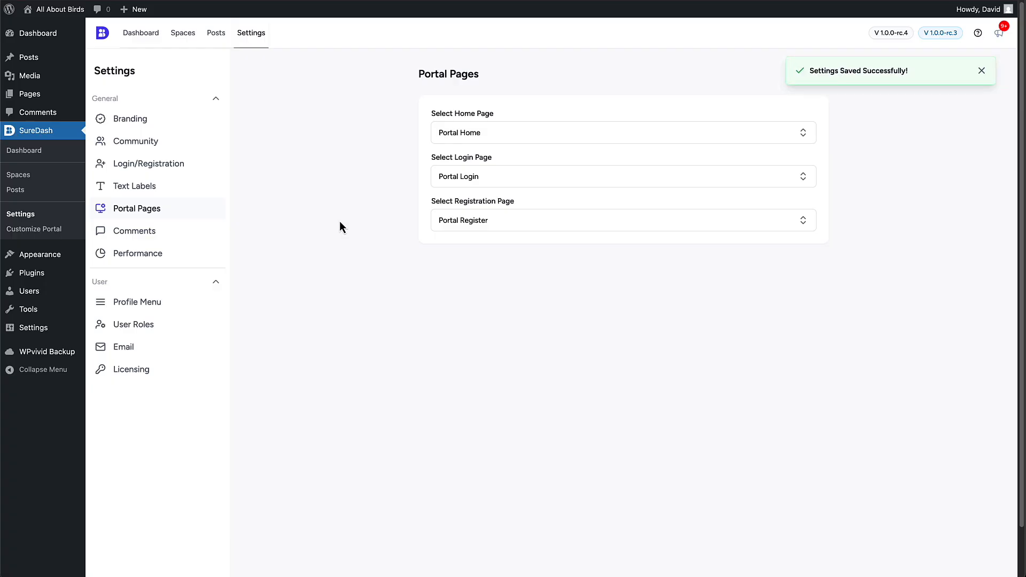
# Review the Comments settings and set the User Upload Limit to 1 MB in the Performance settings.
pyautogui.click(145, 235)
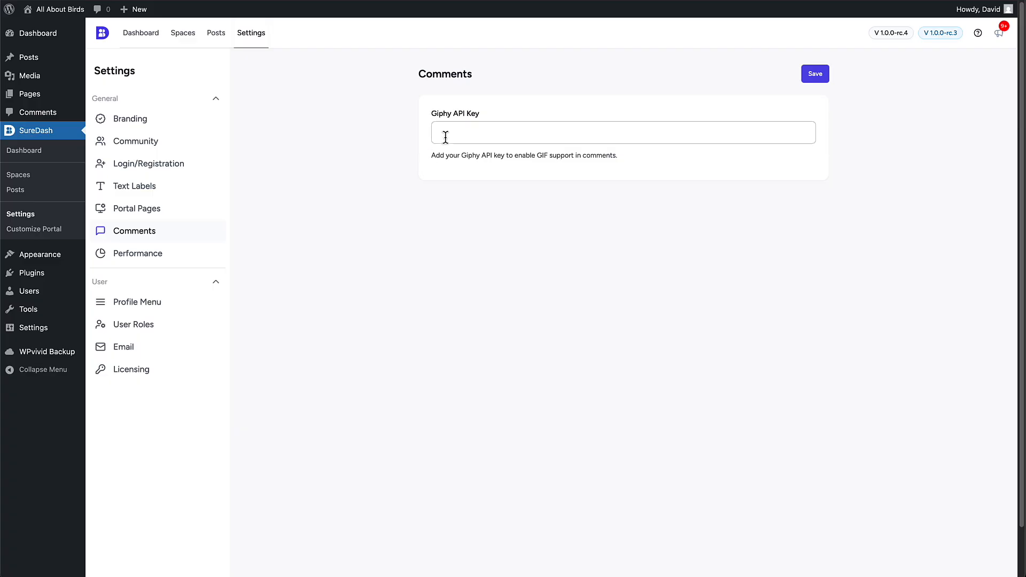
pyautogui.click(153, 256)
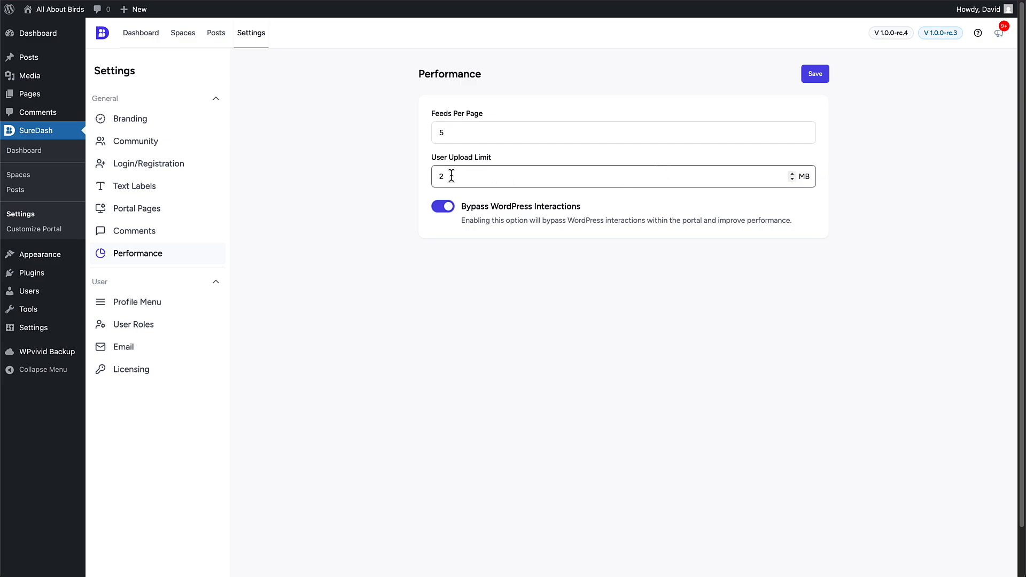
pyautogui.moveTo(449, 175); pyautogui.dragTo(428, 178)
pyautogui.write('1')
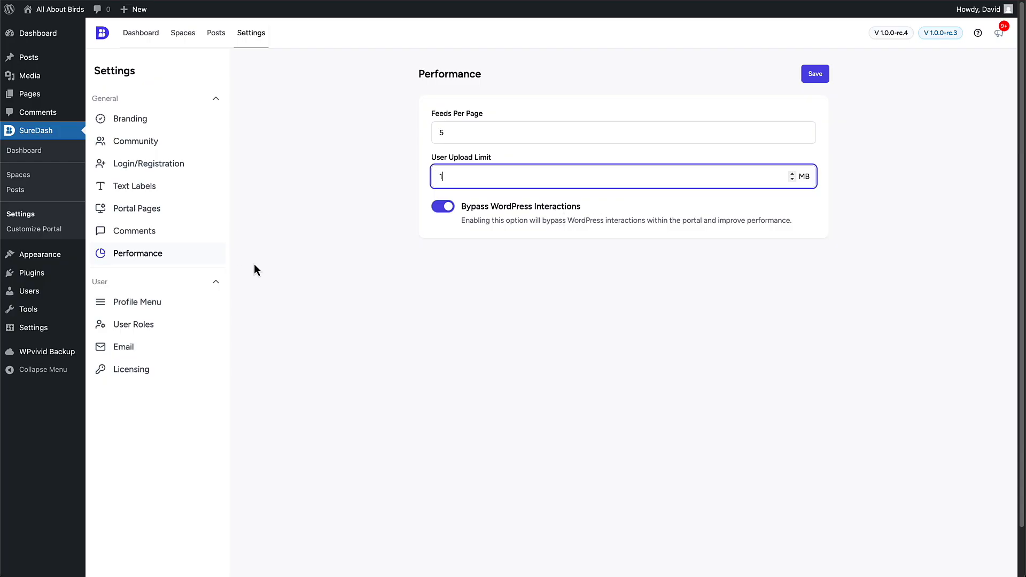
# Review the Profile Menu, User Roles and Email settings.
pyautogui.click(137, 303)
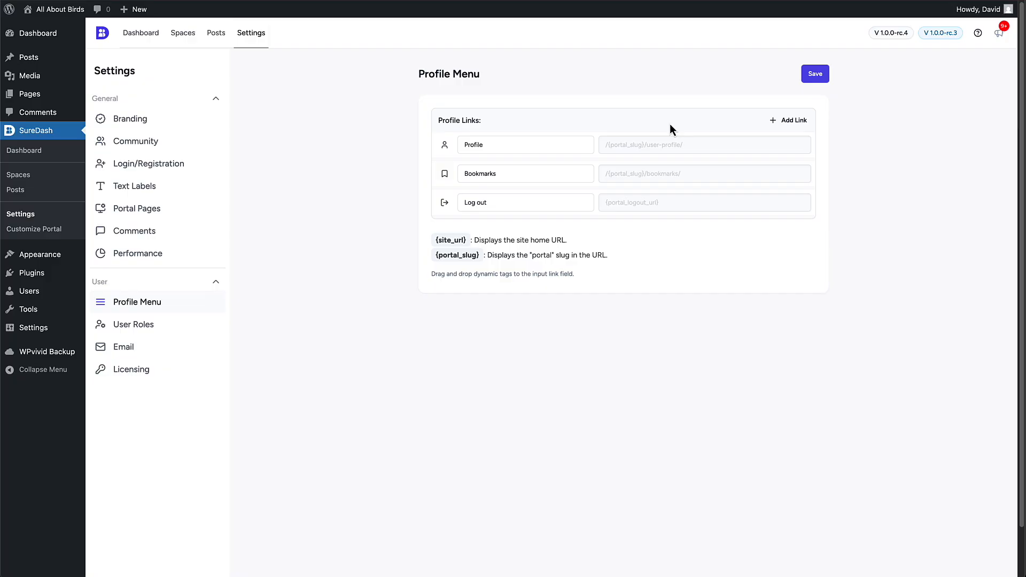
pyautogui.click(143, 329)
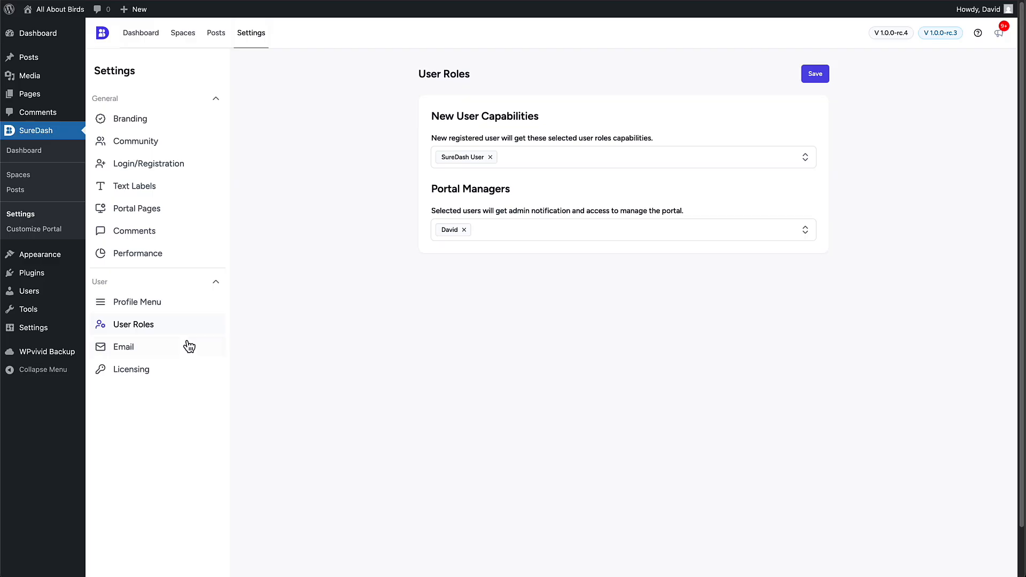
pyautogui.click(125, 348)
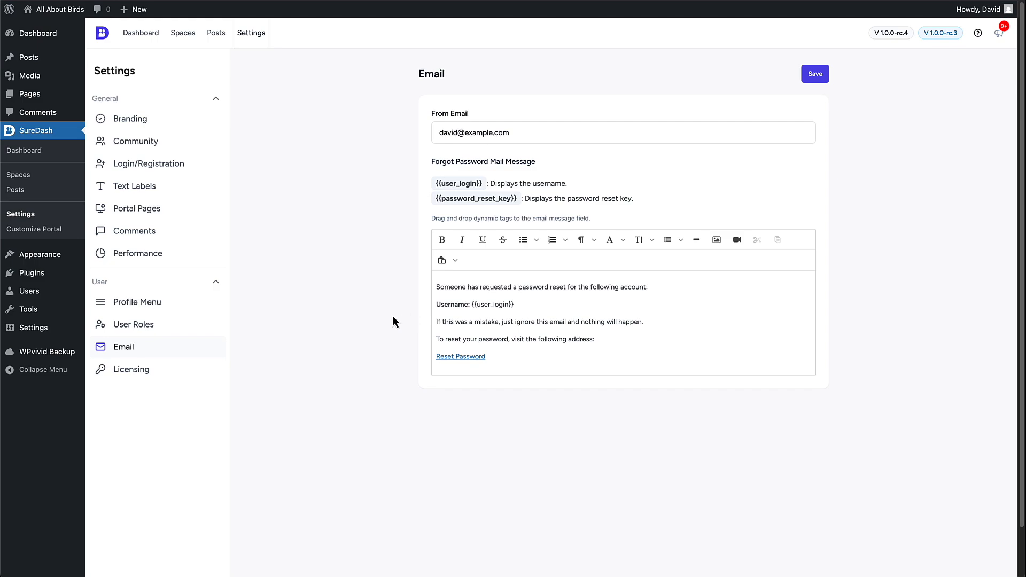
# Activate SureDash Business with the license key and save the Licensing settings.
pyautogui.click(132, 369)
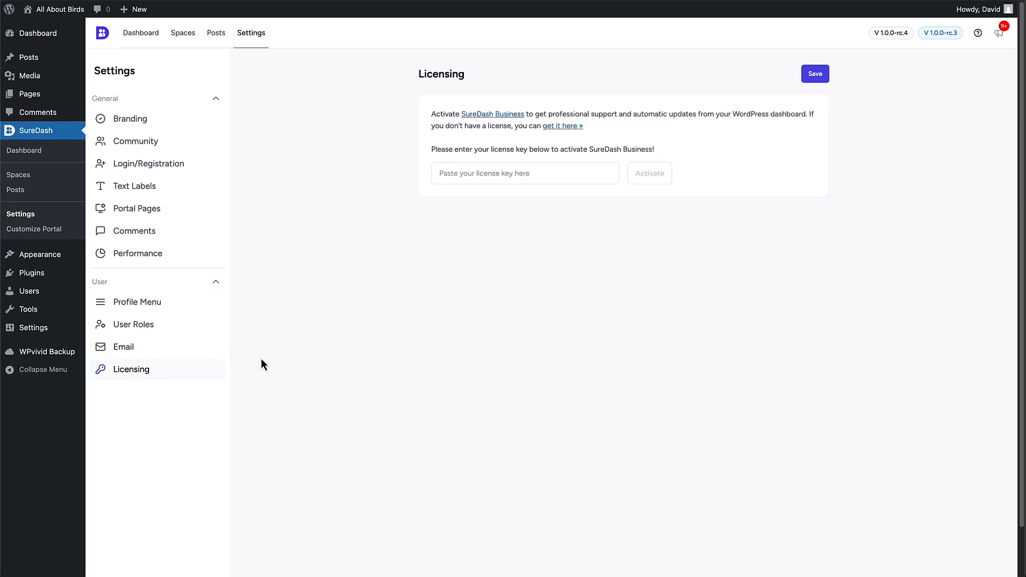
pyautogui.click(492, 173)
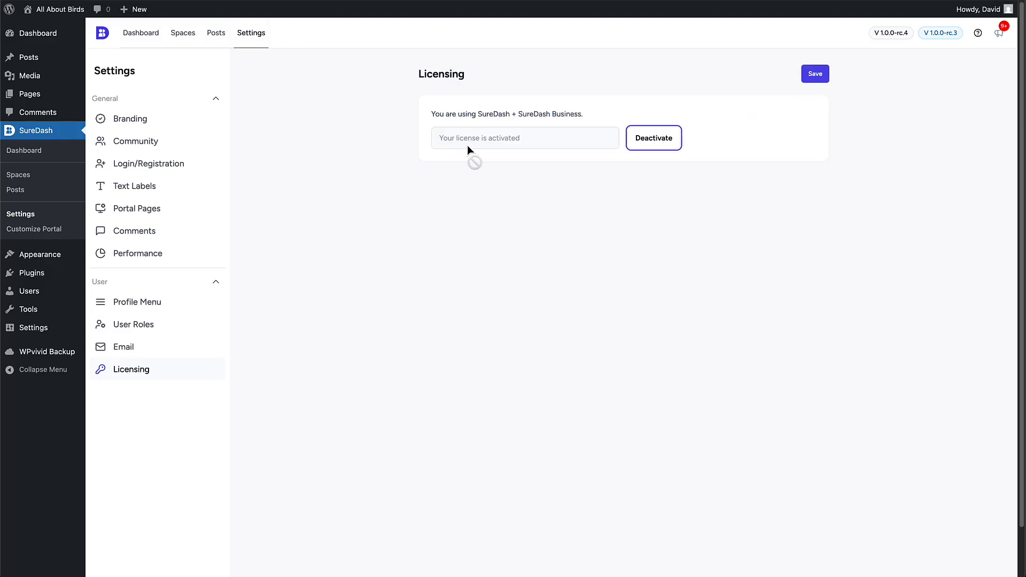
pyautogui.click(816, 77)
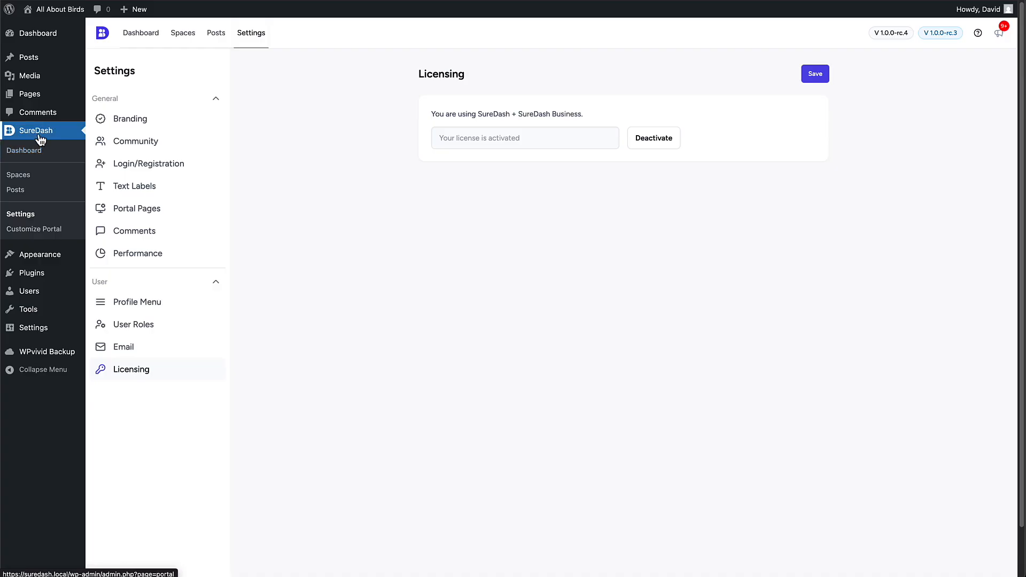
# Examine the SureDash Portal template in the site editor and return to the WordPress dashboard.
pyautogui.click(27, 232)
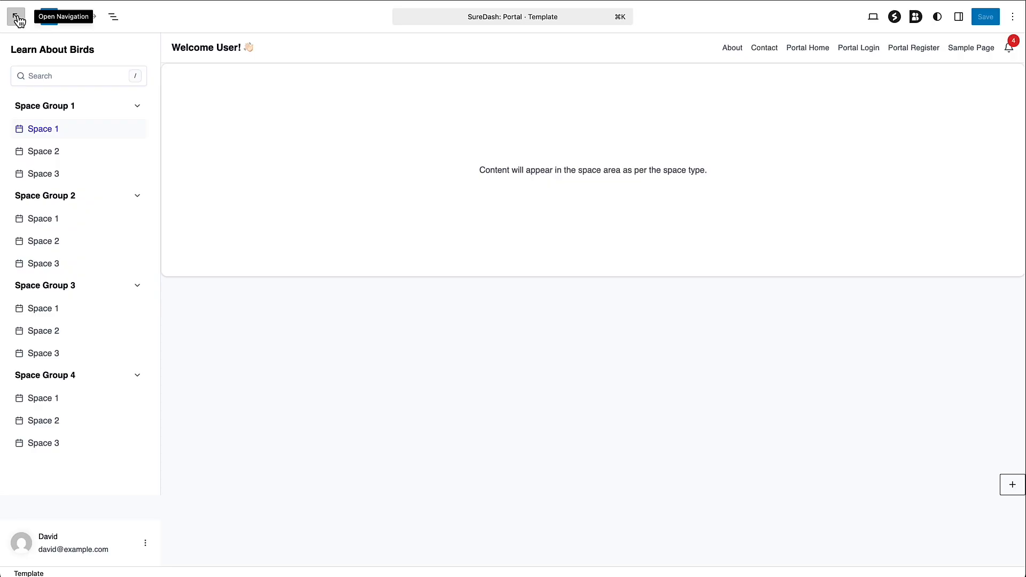
pyautogui.click(19, 19)
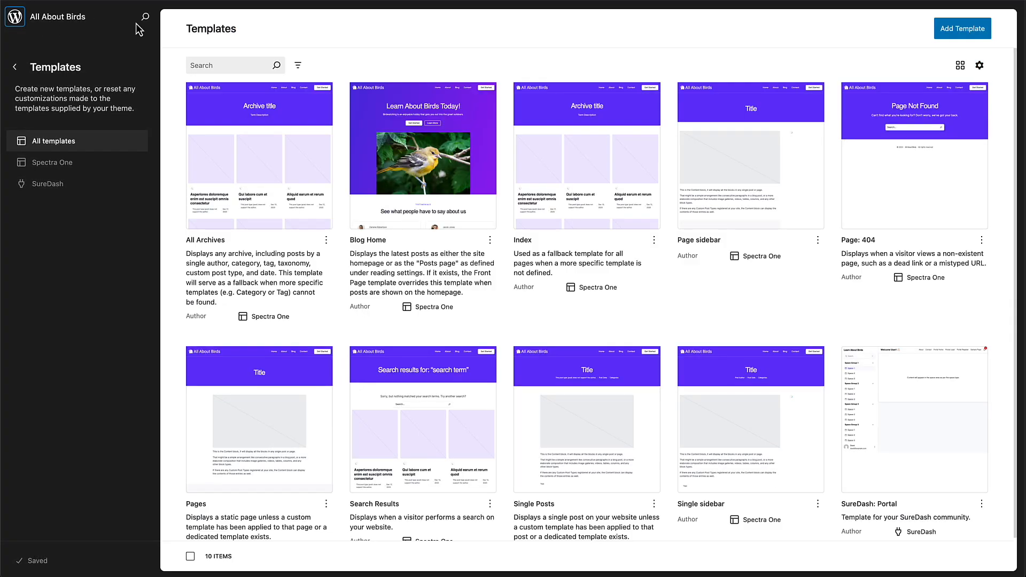
pyautogui.click(17, 24)
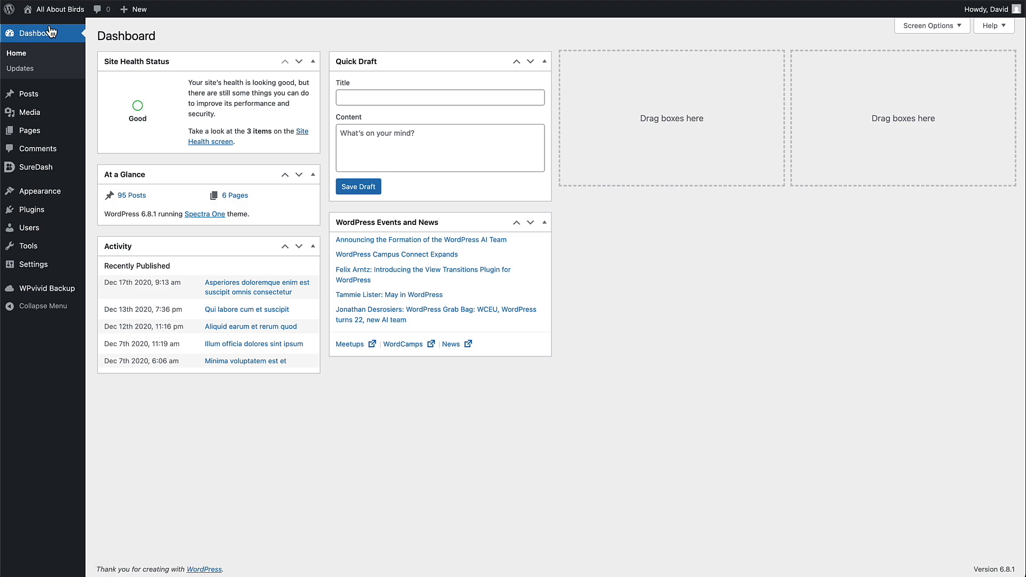
# Create a SureDash space group named Welcome and check its editing options.
pyautogui.moveTo(50, 175)
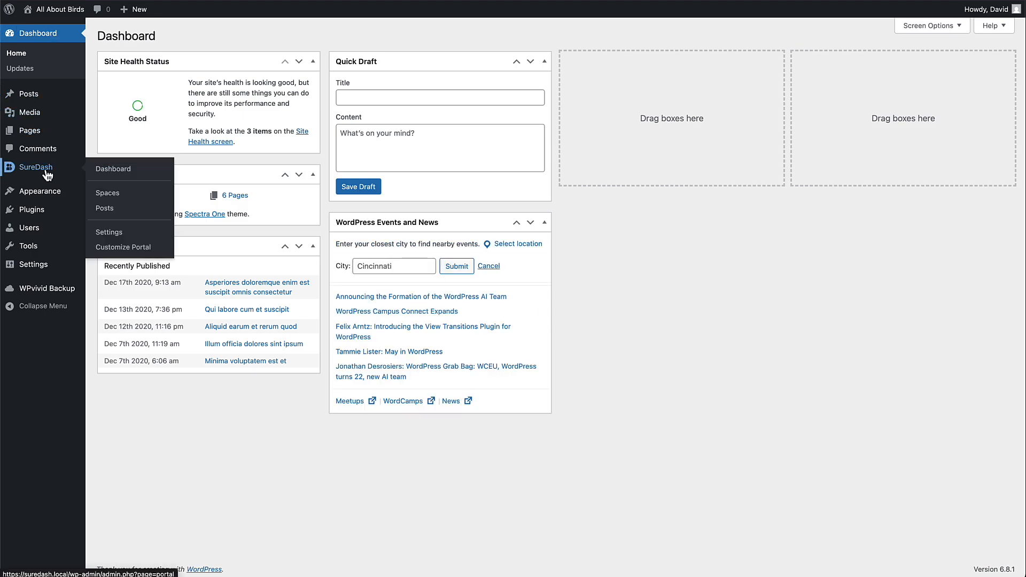
pyautogui.click(117, 197)
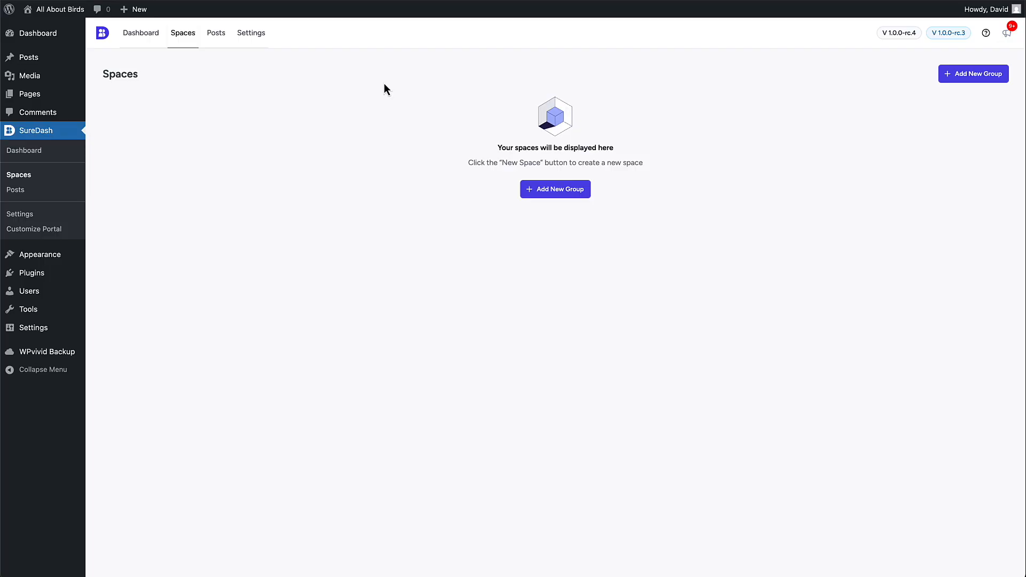
pyautogui.click(538, 193)
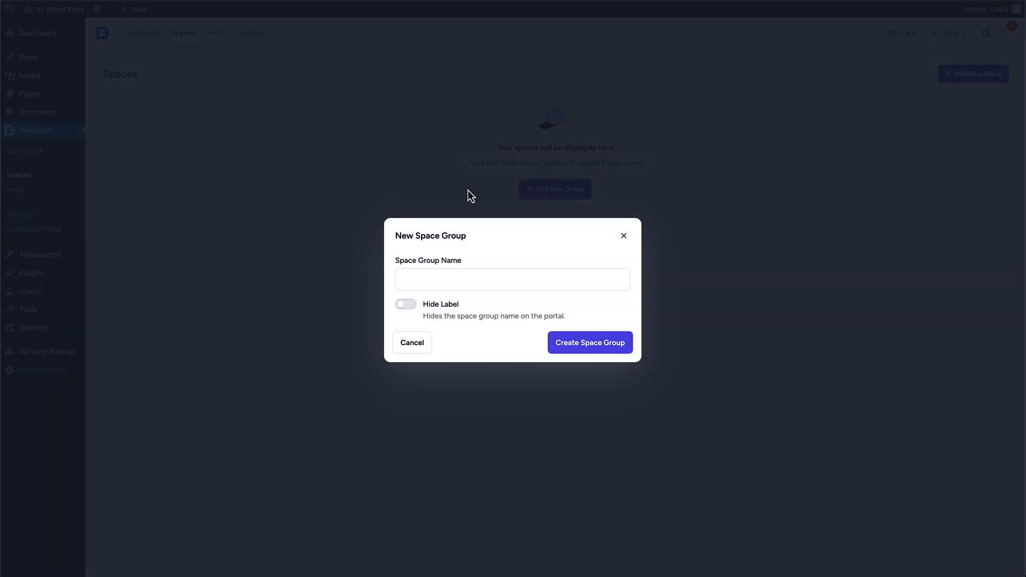
pyautogui.click(461, 283)
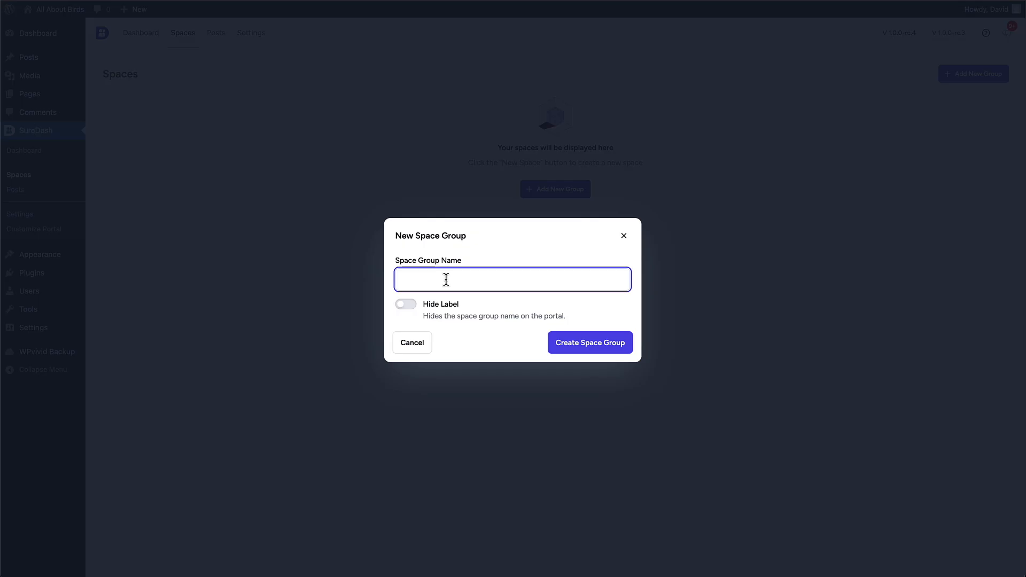
pyautogui.write('Welcome')
pyautogui.click(599, 350)
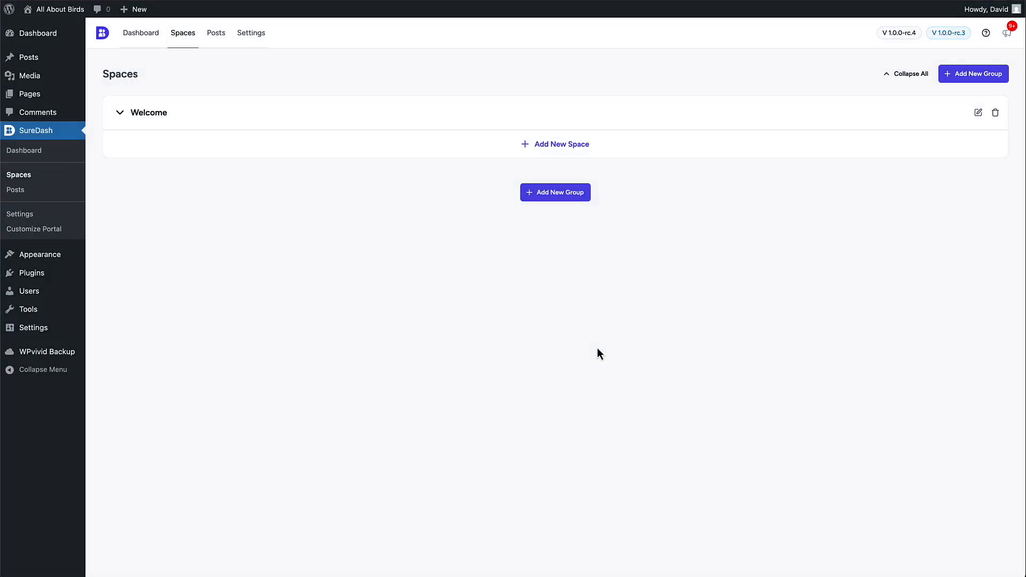
pyautogui.click(978, 115)
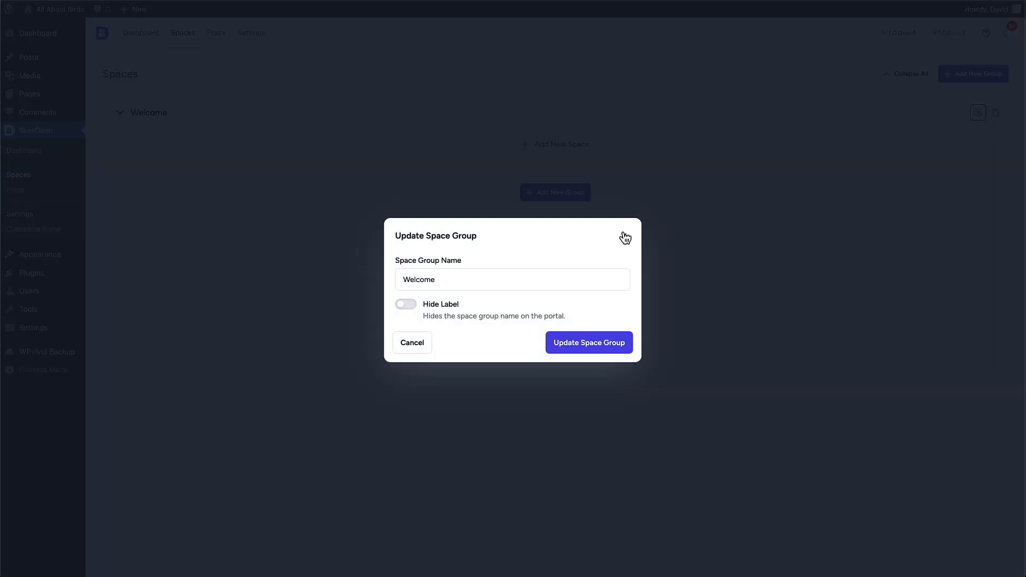
pyautogui.click(625, 236)
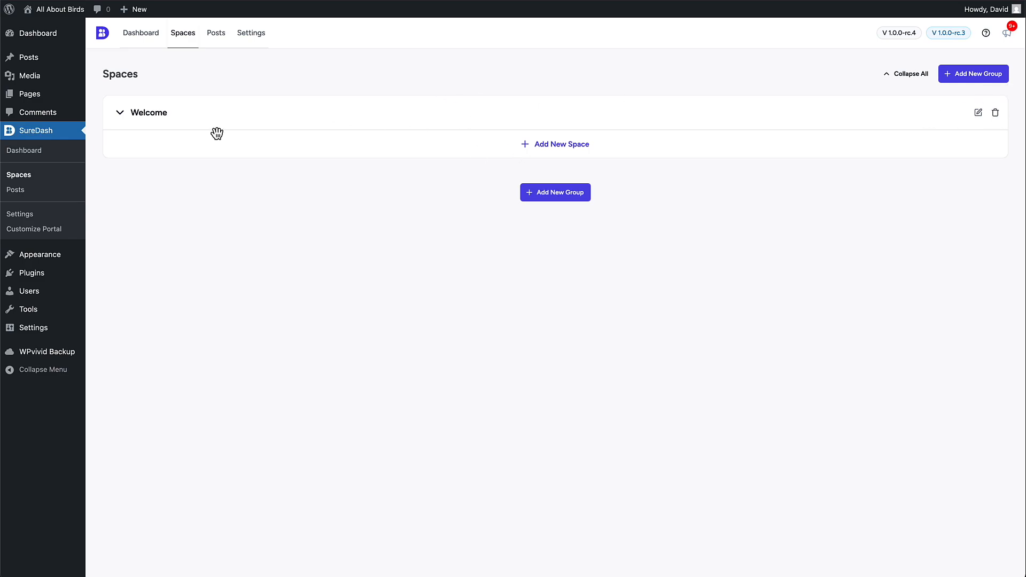
# Add a Posts/Discussion space titled Introduce Yourself with the handshake icon to the Welcome group.
pyautogui.click(532, 145)
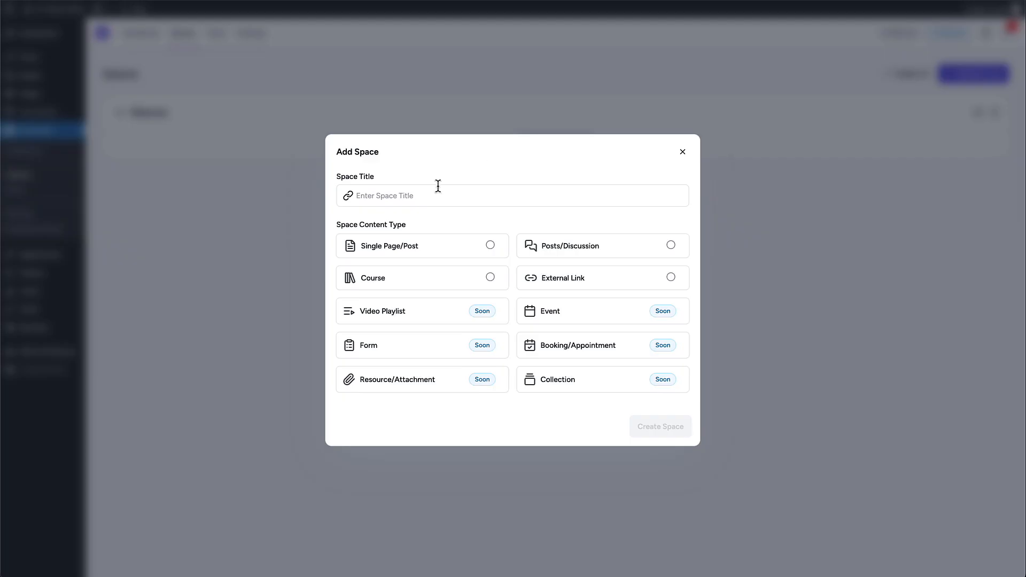
pyautogui.click(417, 192)
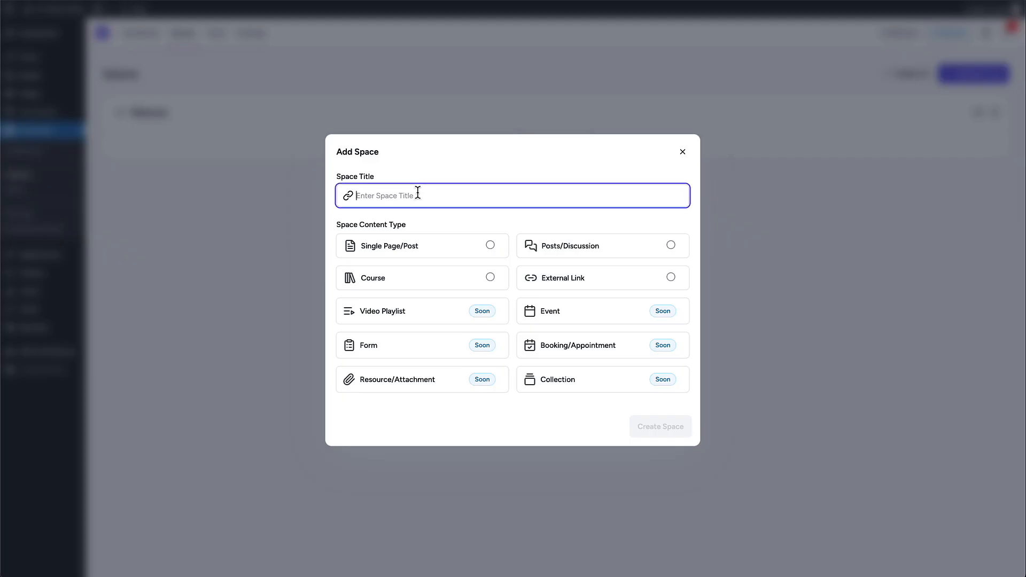
pyautogui.write('Introduce Yourself')
pyautogui.click(348, 197)
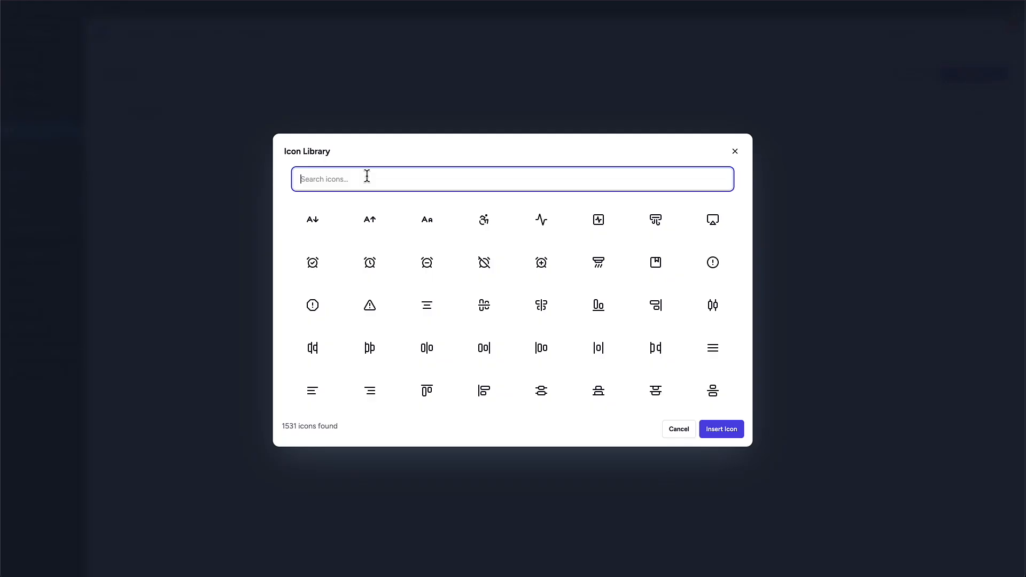
pyautogui.write('hand')
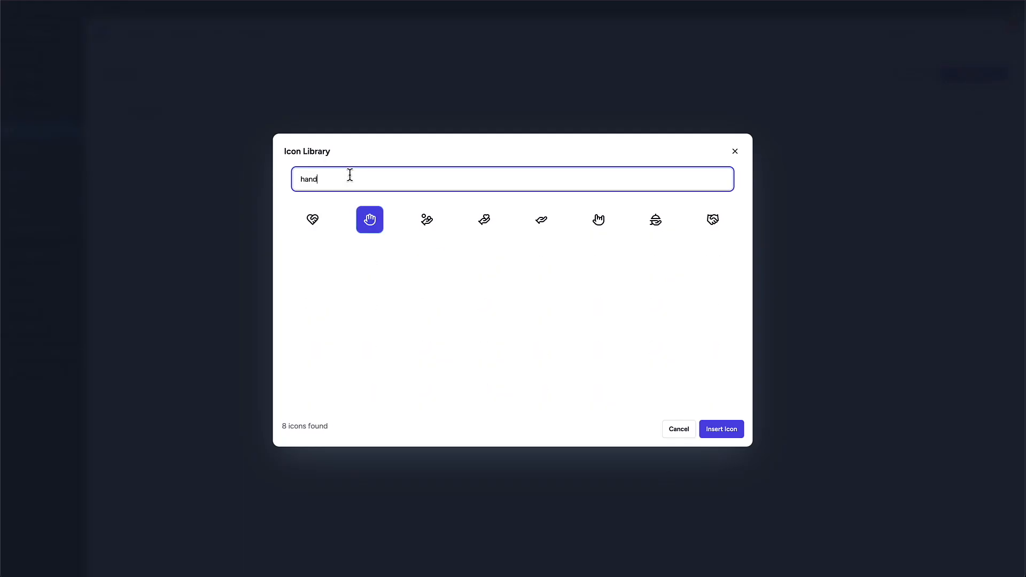
pyautogui.click(372, 219)
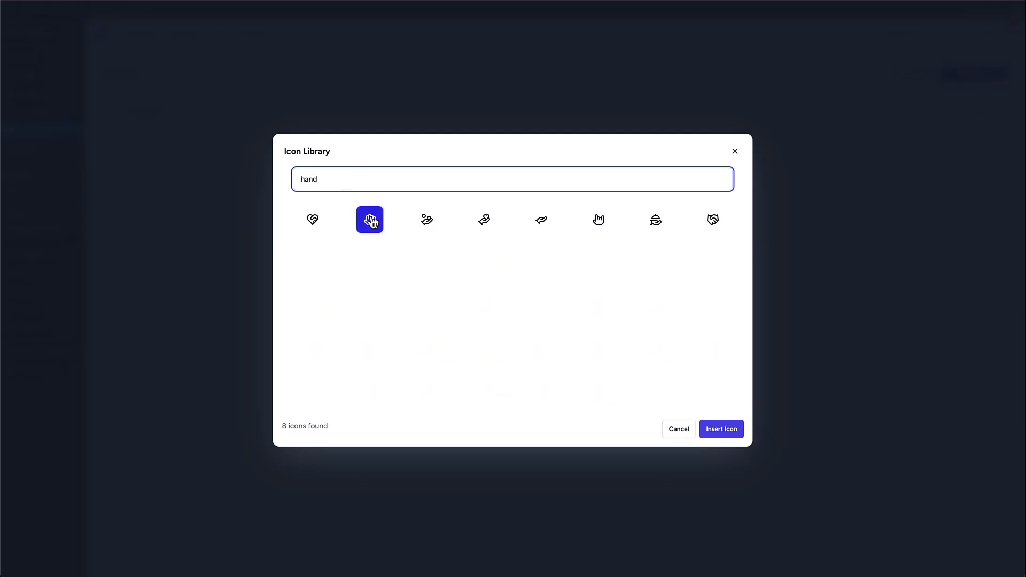
pyautogui.click(715, 221)
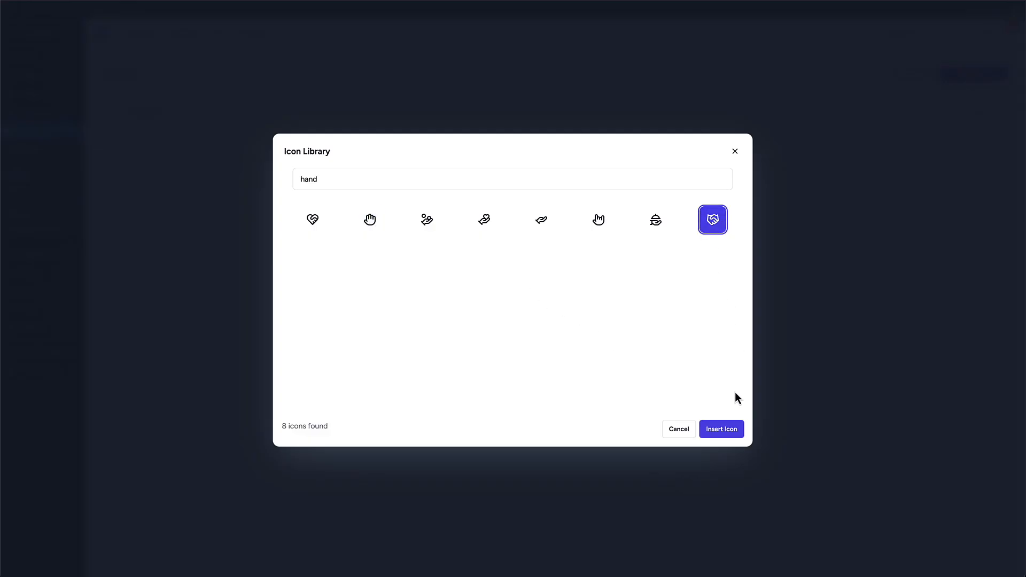
pyautogui.click(722, 430)
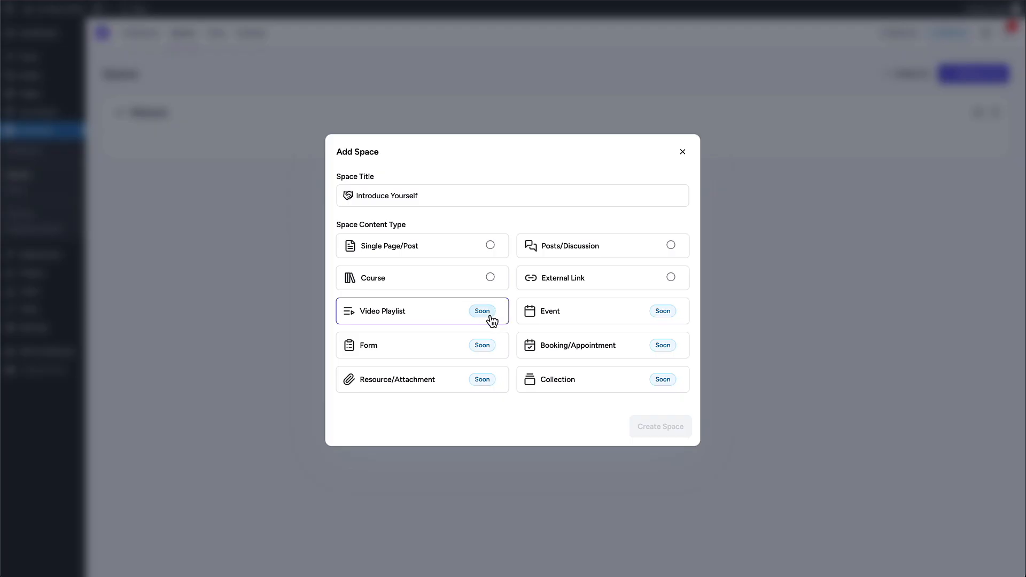
pyautogui.click(670, 245)
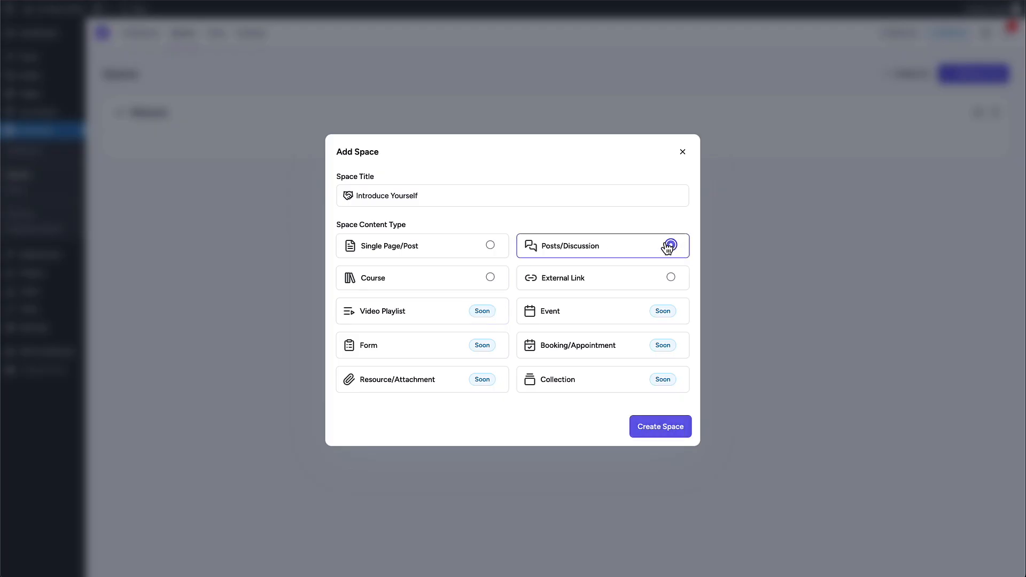
pyautogui.click(658, 427)
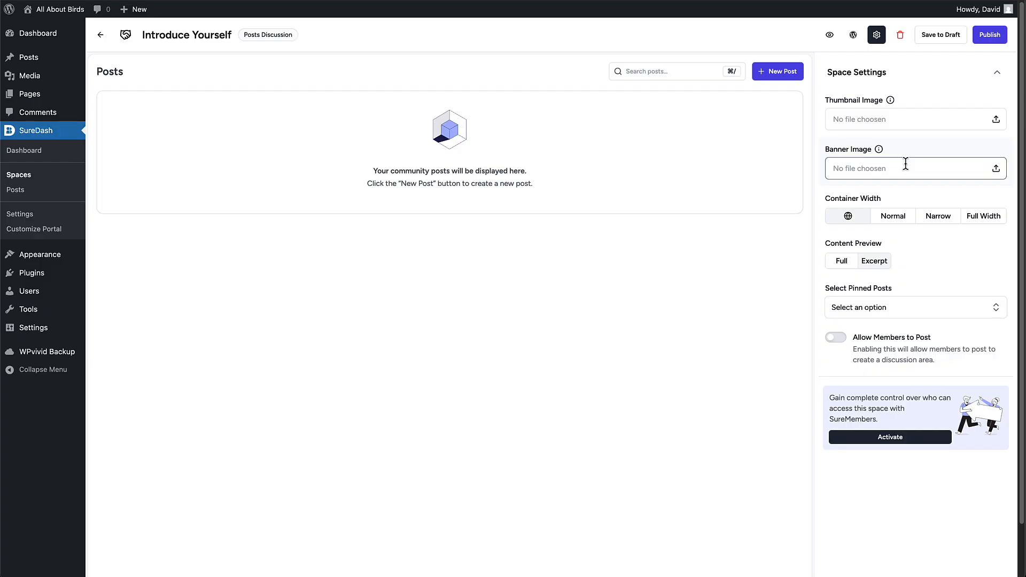
# Set the Introduce Yourself space's content preview to Full and allow members to post in it.
pyautogui.moveTo(890, 101)
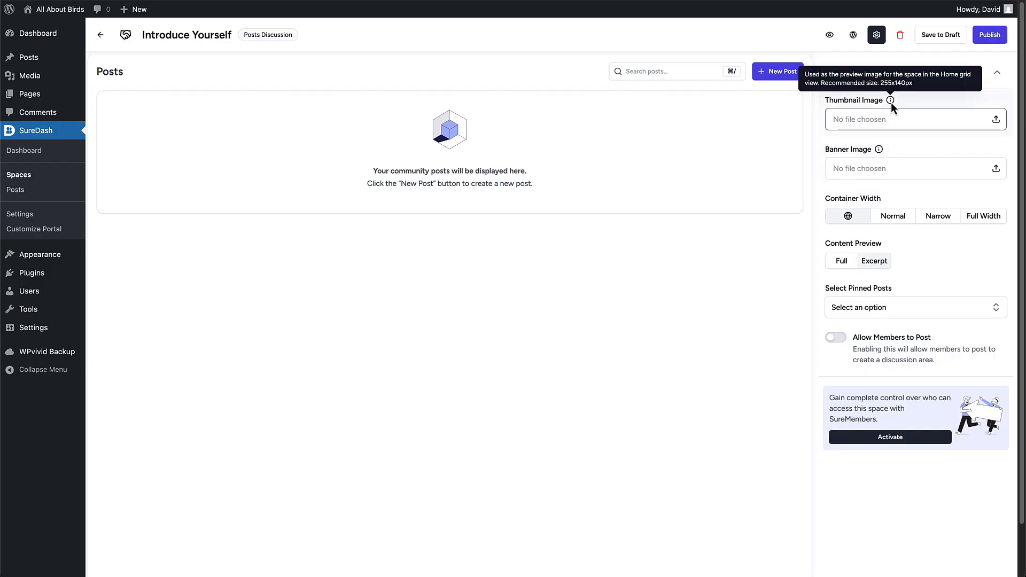
pyautogui.moveTo(879, 149)
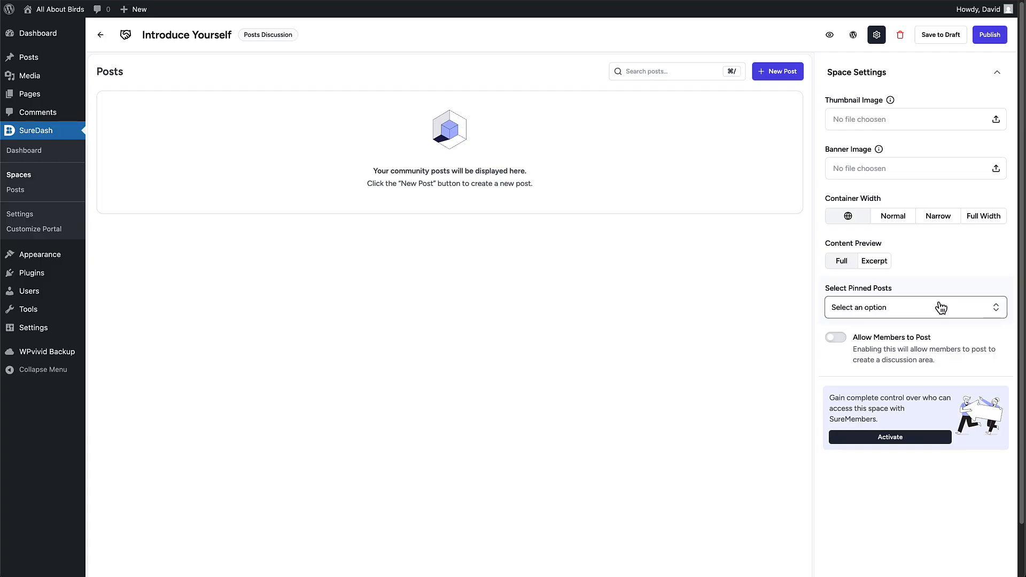
pyautogui.click(938, 310)
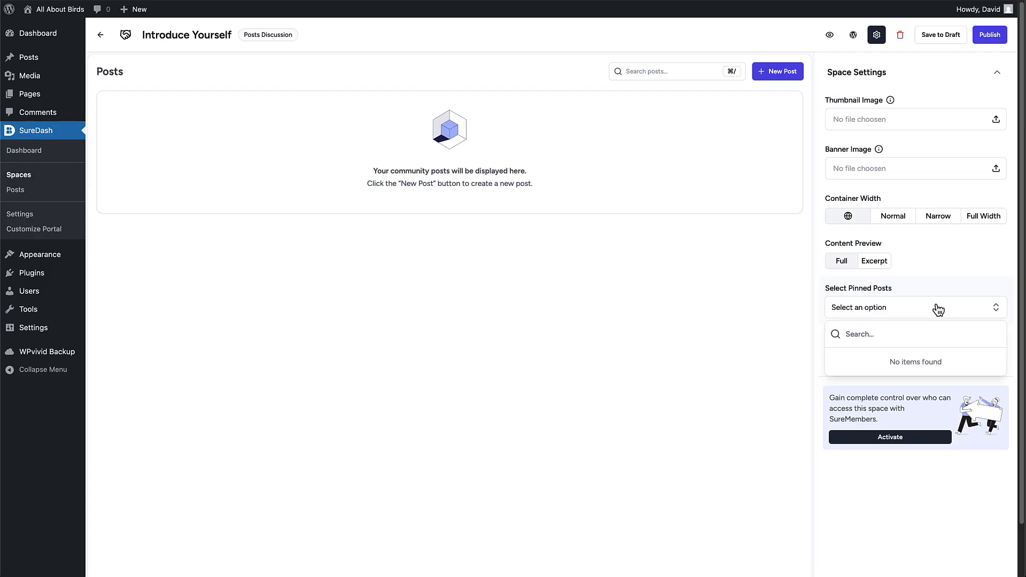
pyautogui.click(937, 310)
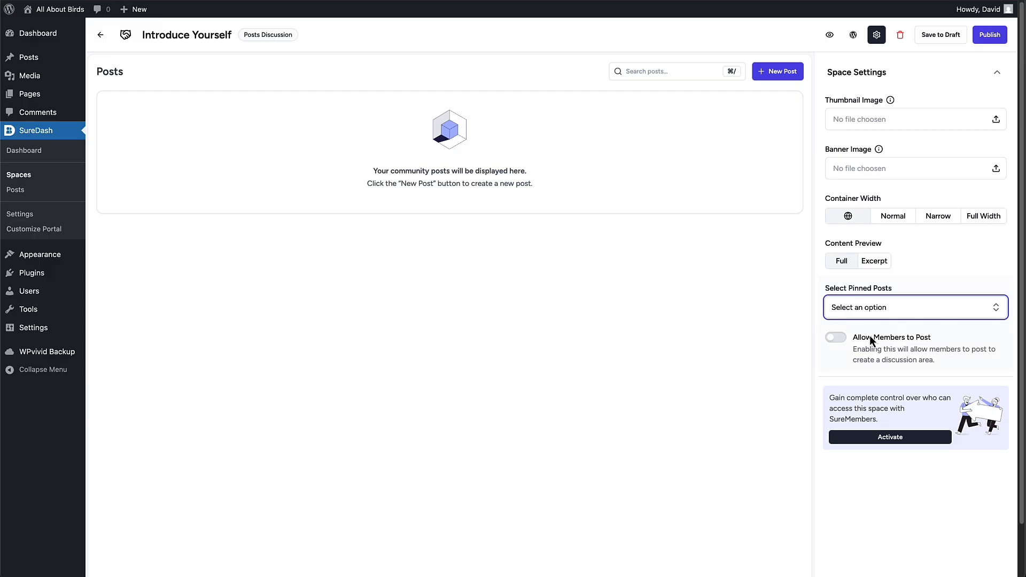
pyautogui.click(839, 338)
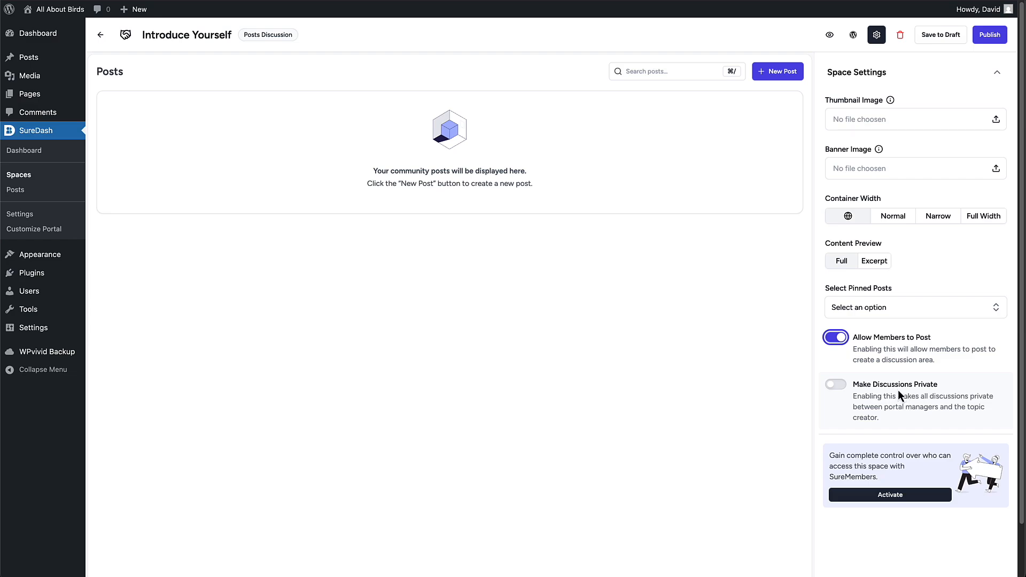
# Set the space's thumbnail image to welecome-thumbnail.jpg from the media library.
pyautogui.click(888, 113)
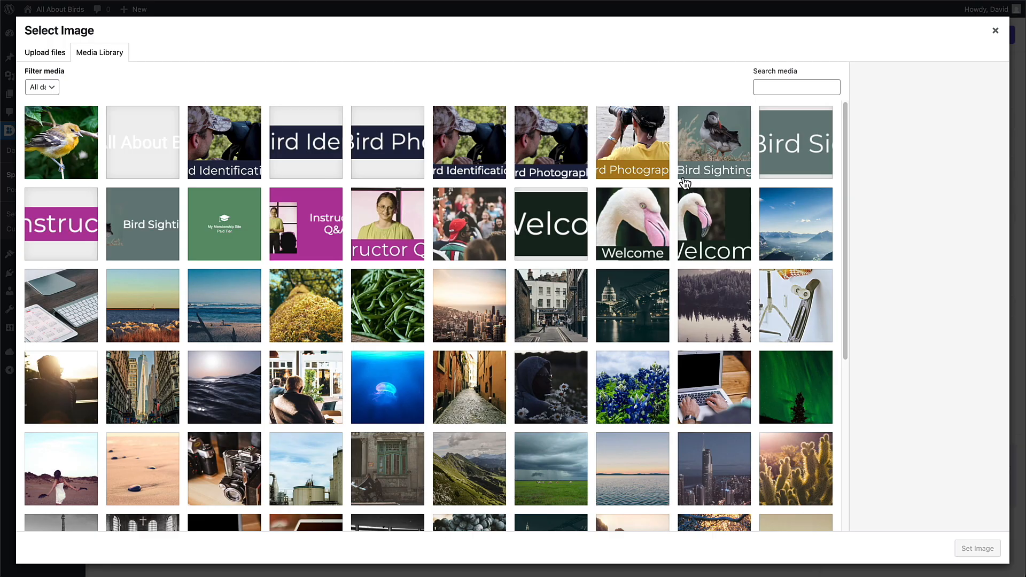
pyautogui.click(562, 234)
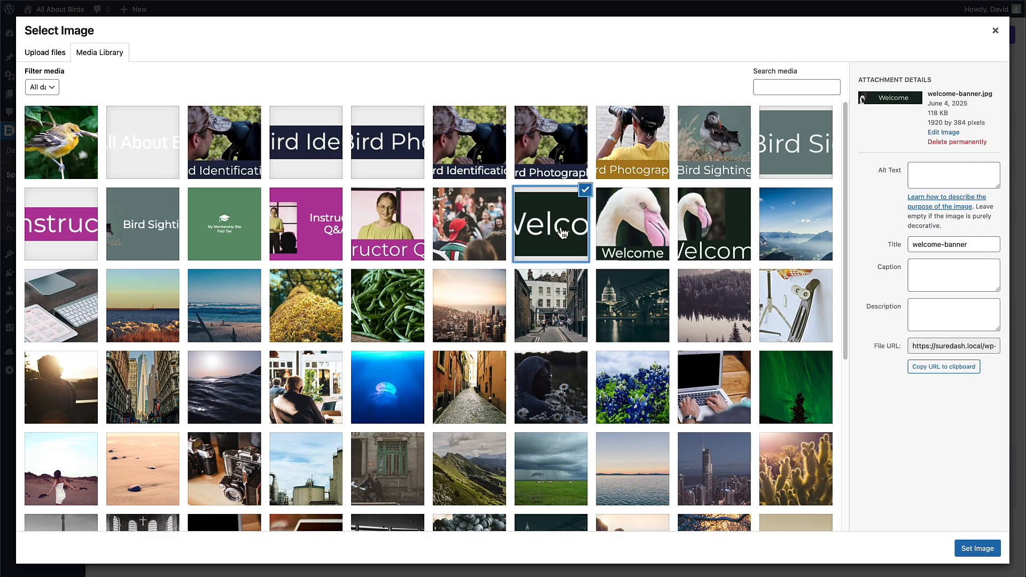
pyautogui.click(636, 231)
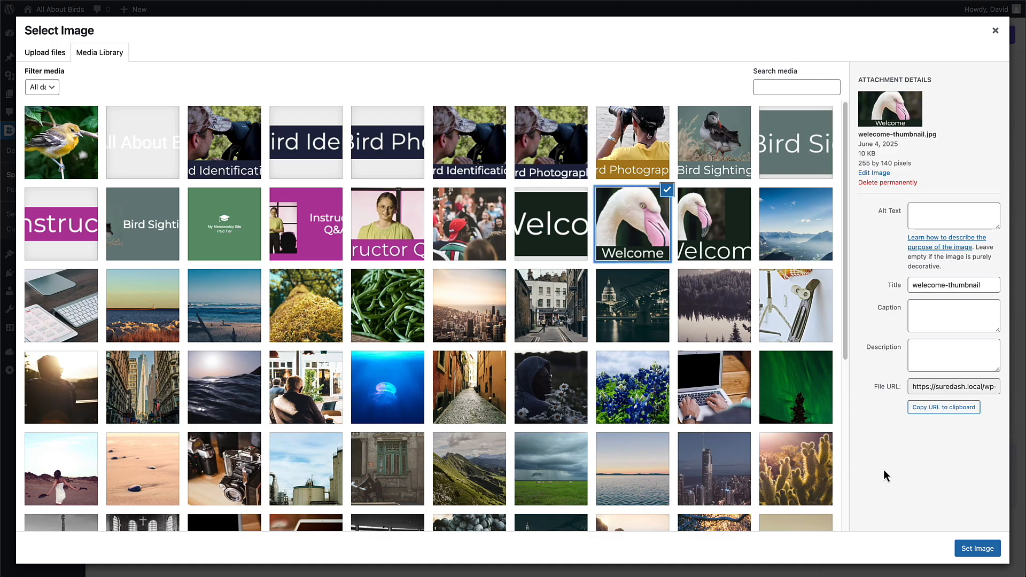
pyautogui.click(973, 549)
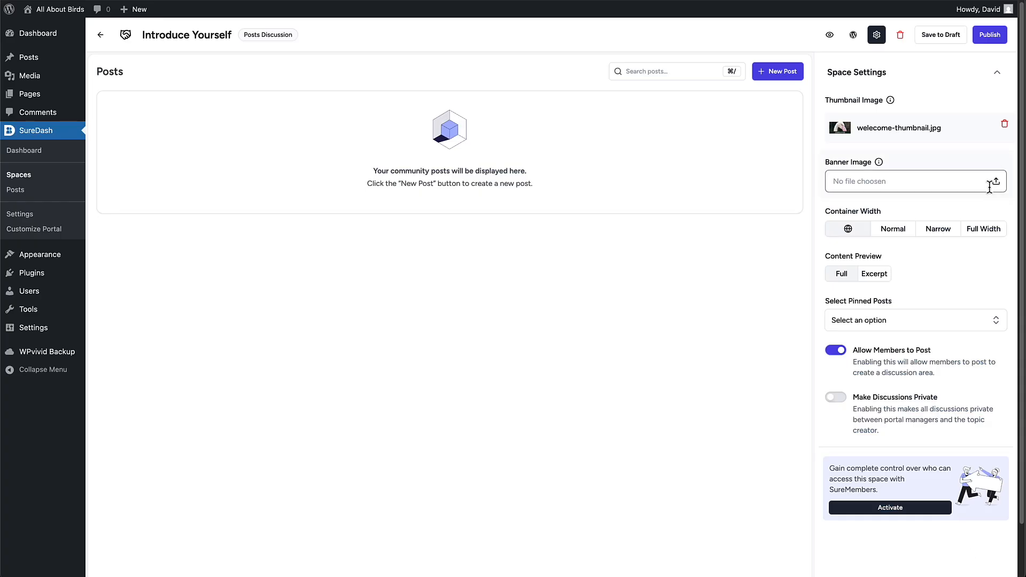
# Set the space's banner image to welcome-banner.jpg from the media library and publish the space.
pyautogui.click(939, 182)
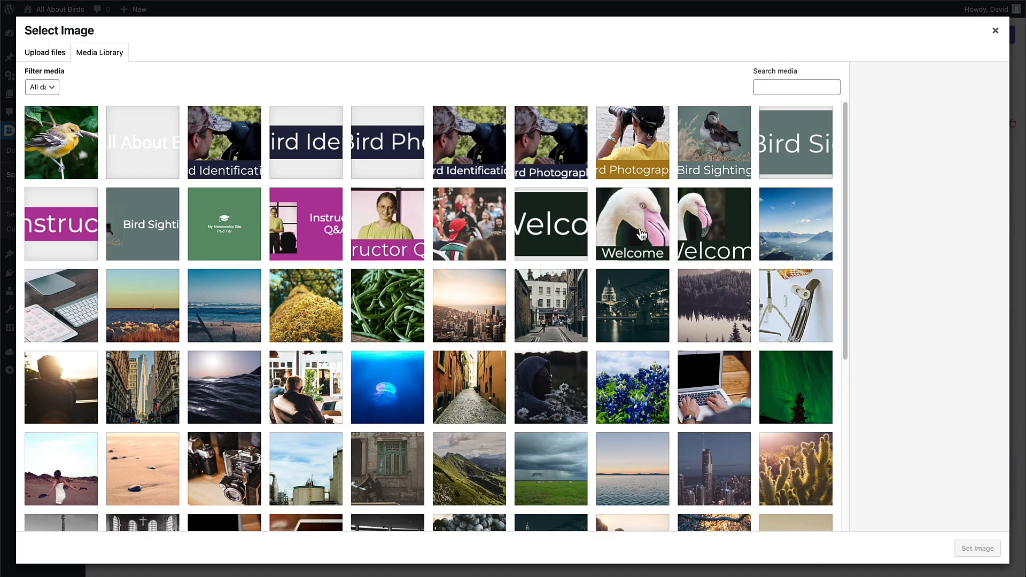
pyautogui.click(560, 231)
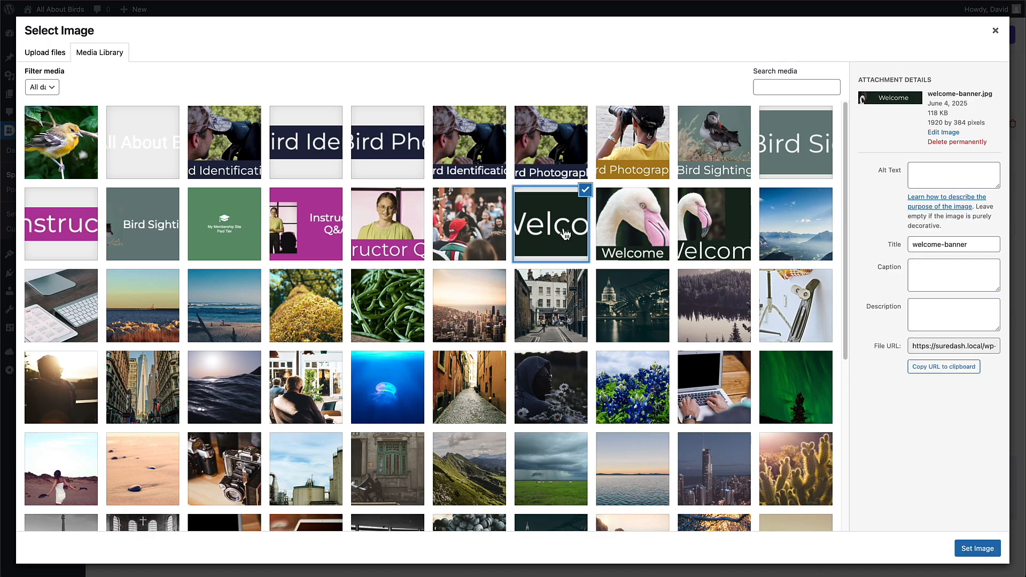
pyautogui.click(986, 550)
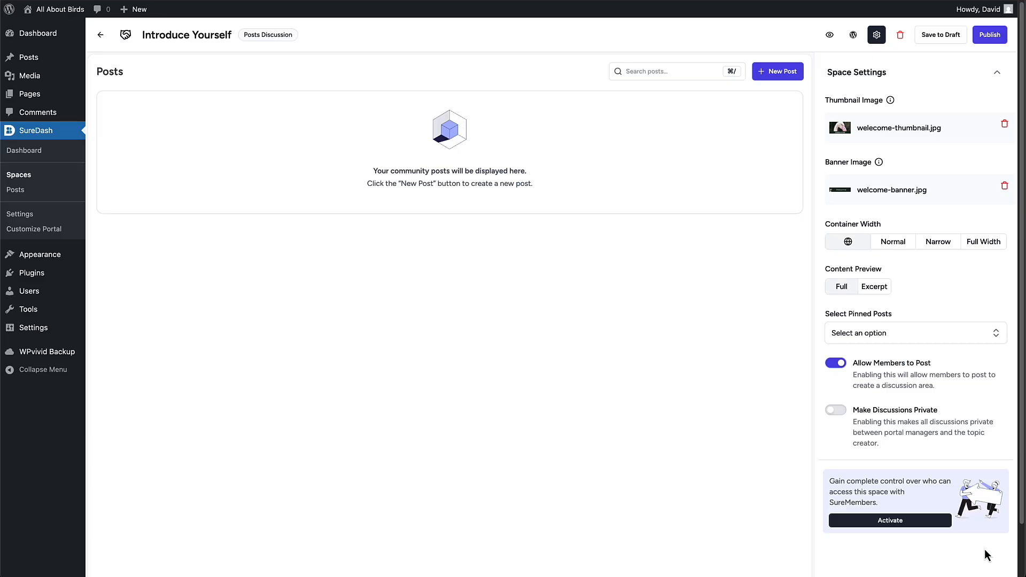
pyautogui.click(989, 35)
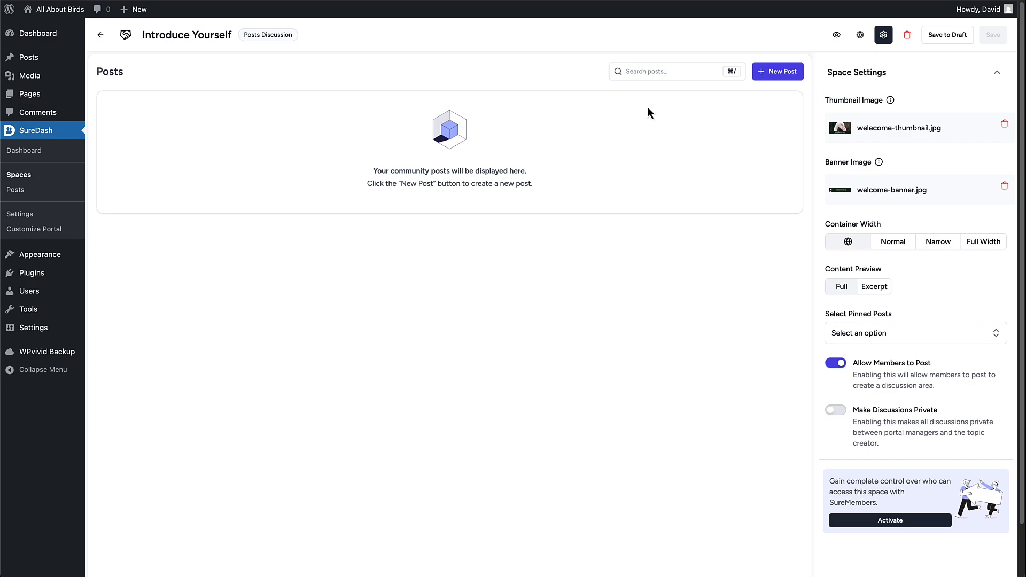
# Write a new post titled Welcome to All About Birds with the text "This is the place to share and learn about birds. Please introduce yourself.".
pyautogui.click(781, 75)
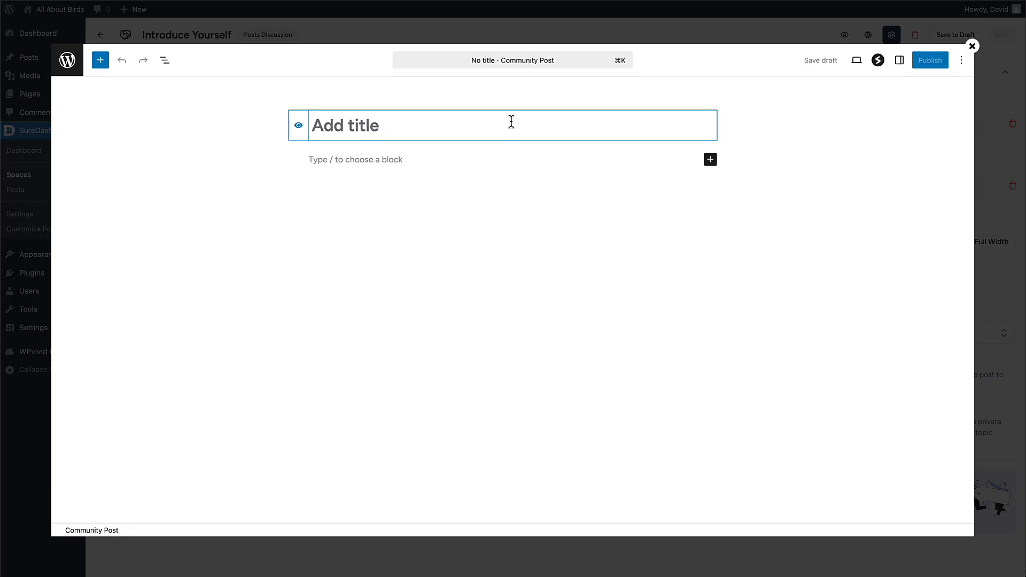
pyautogui.write('Welcome')
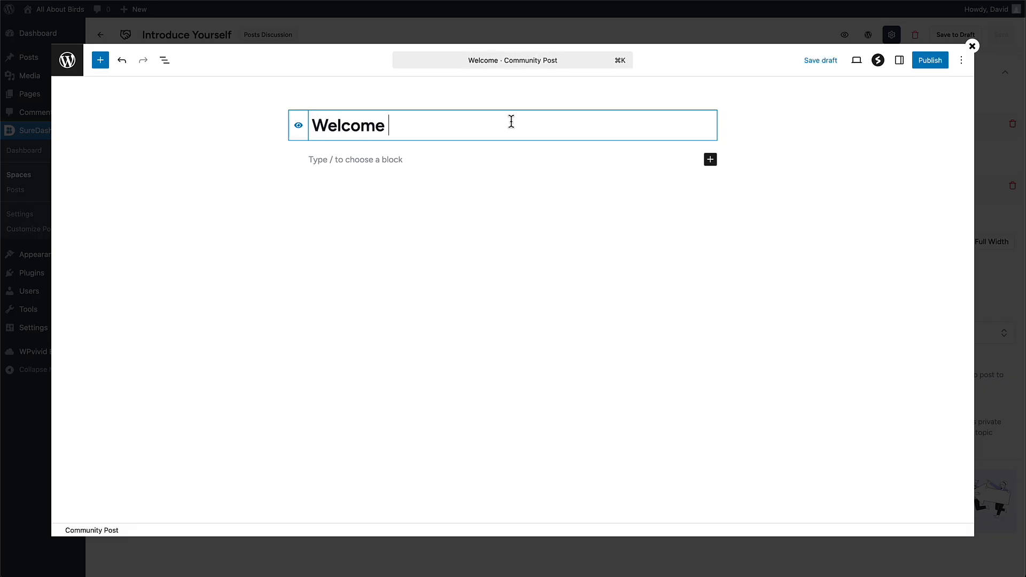
pyautogui.write(' to ')
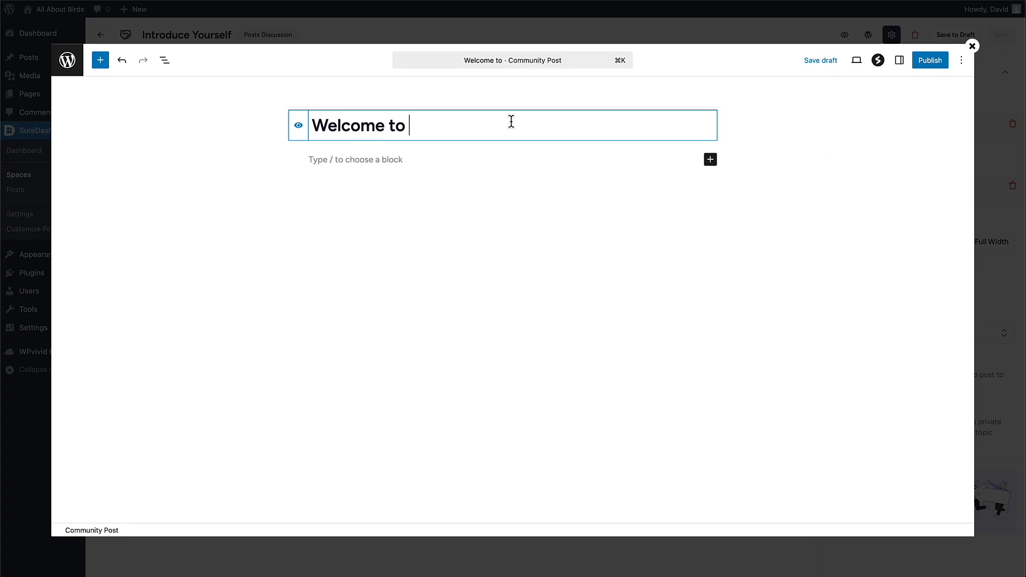
pyautogui.write('All About Birds')
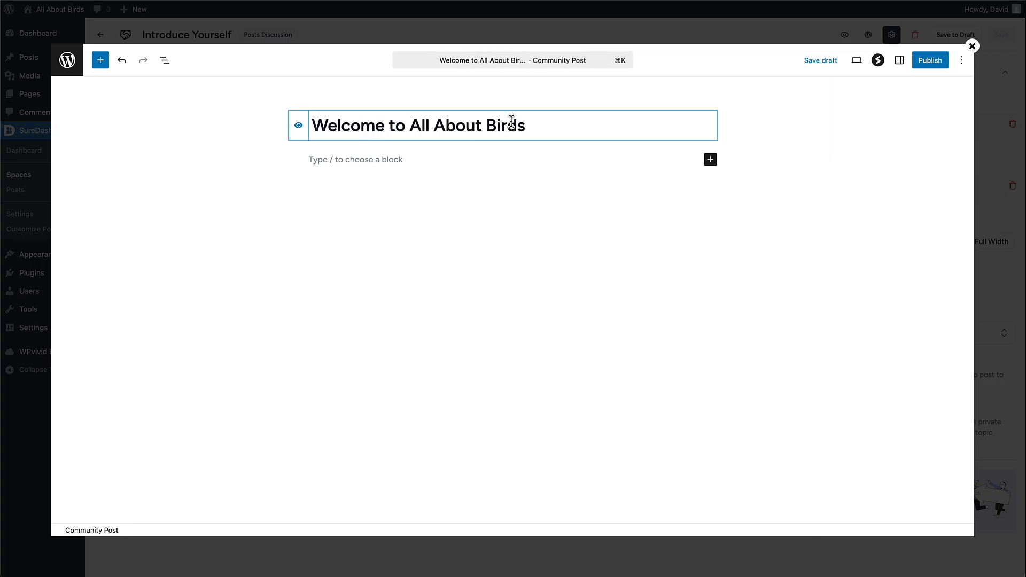
pyautogui.click(396, 156)
pyautogui.write('Th')
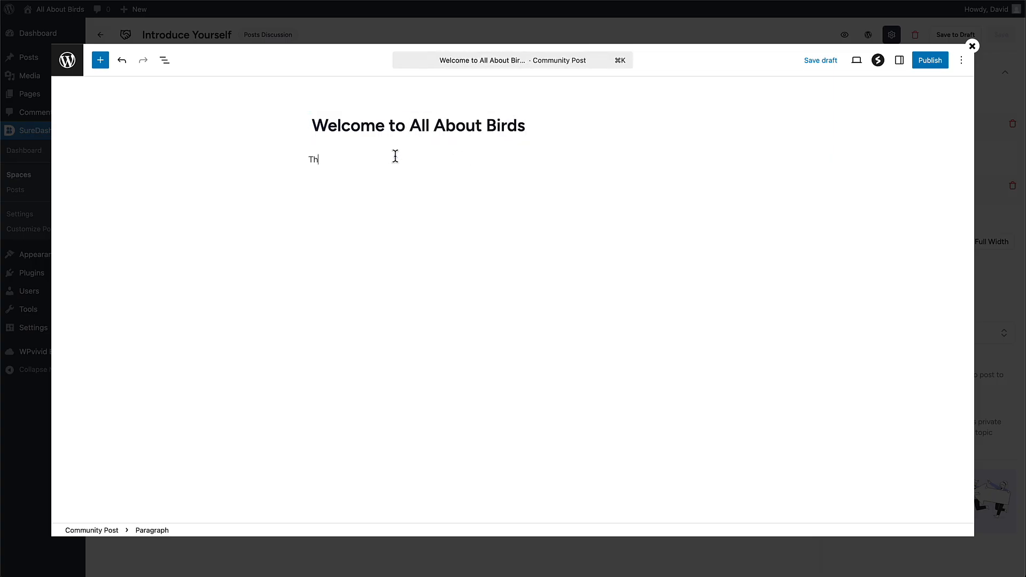
pyautogui.write('is is the place to share and learn about')
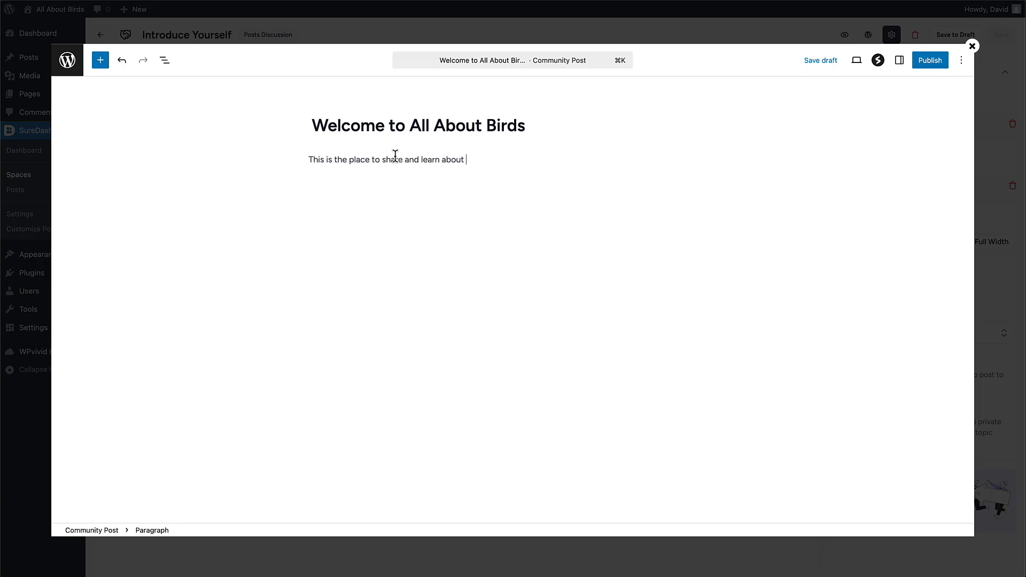
pyautogui.write(' birds.  Please introduce yourself.')
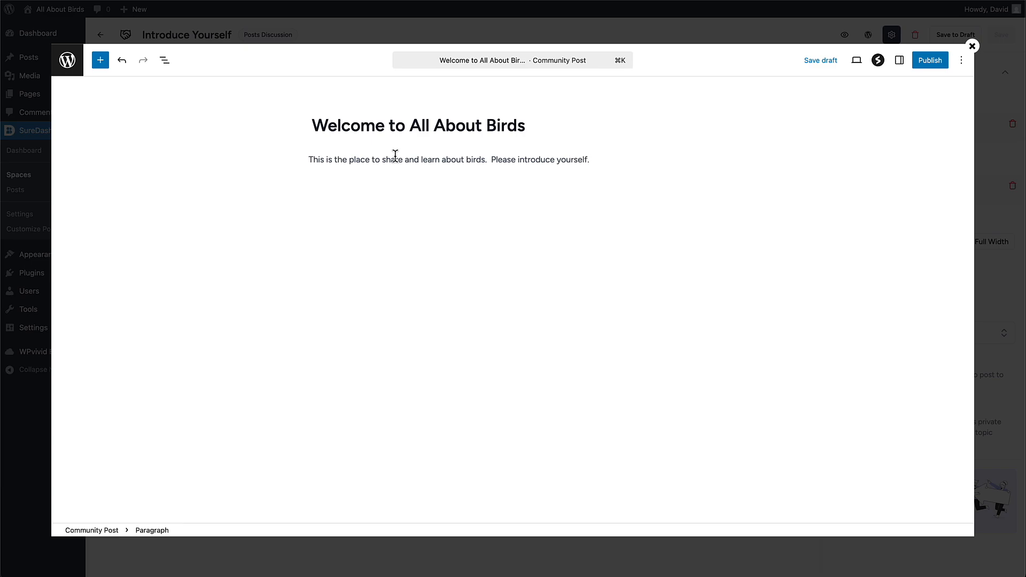
# Check the block settings, list view and available blocks in the post editor.
pyautogui.click(899, 60)
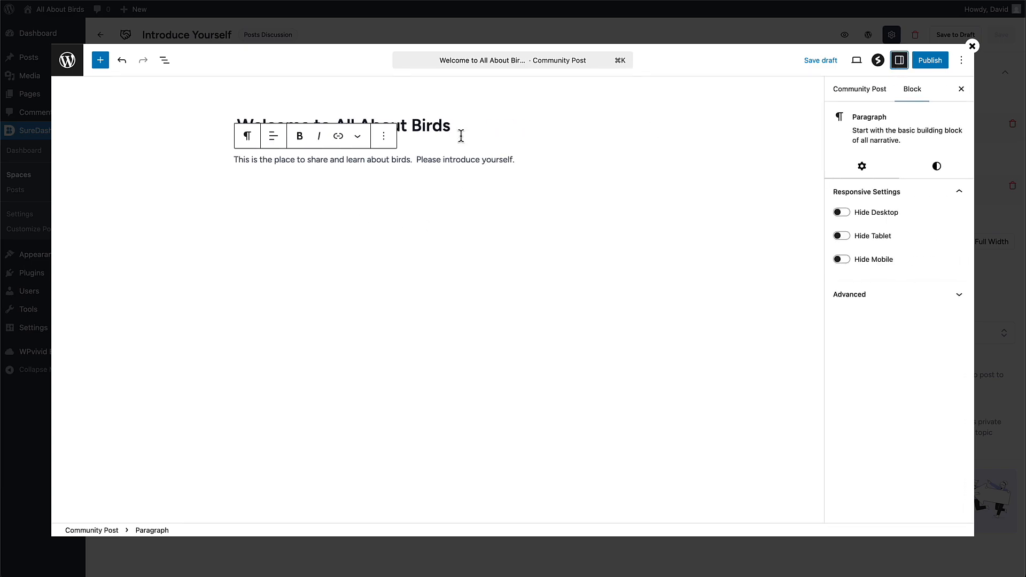
pyautogui.click(166, 61)
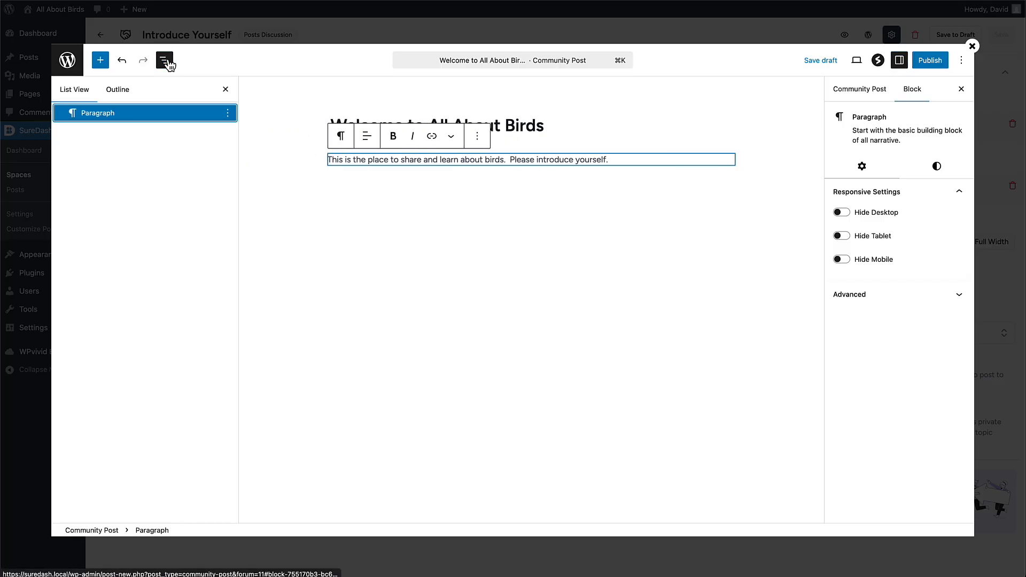
pyautogui.click(167, 61)
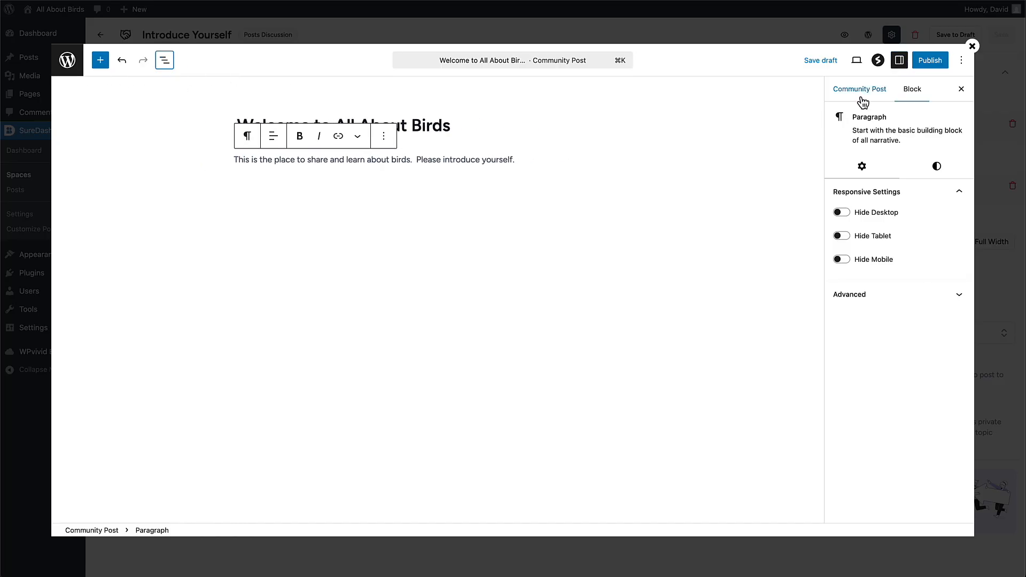
pyautogui.click(98, 62)
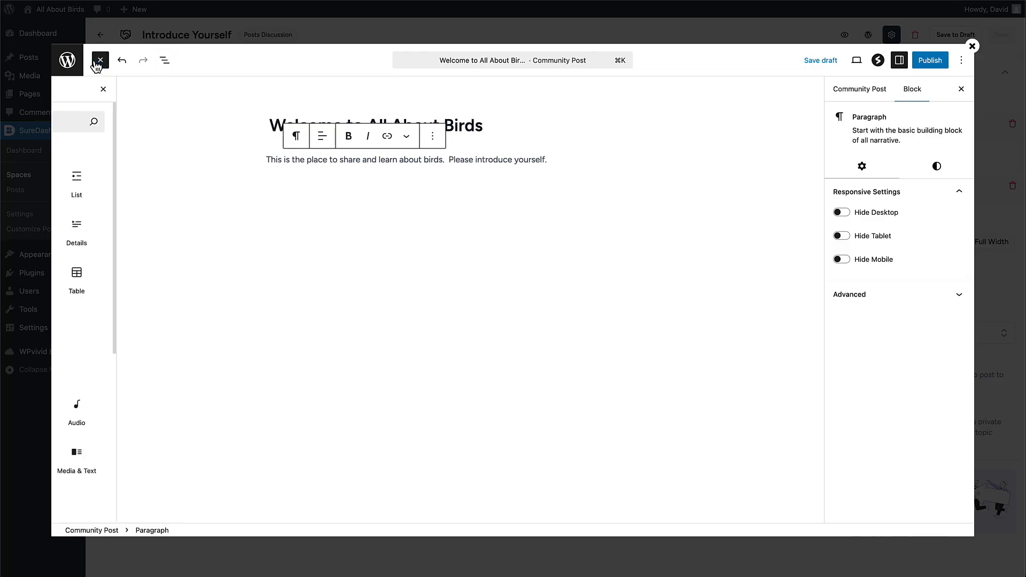
pyautogui.click(100, 60)
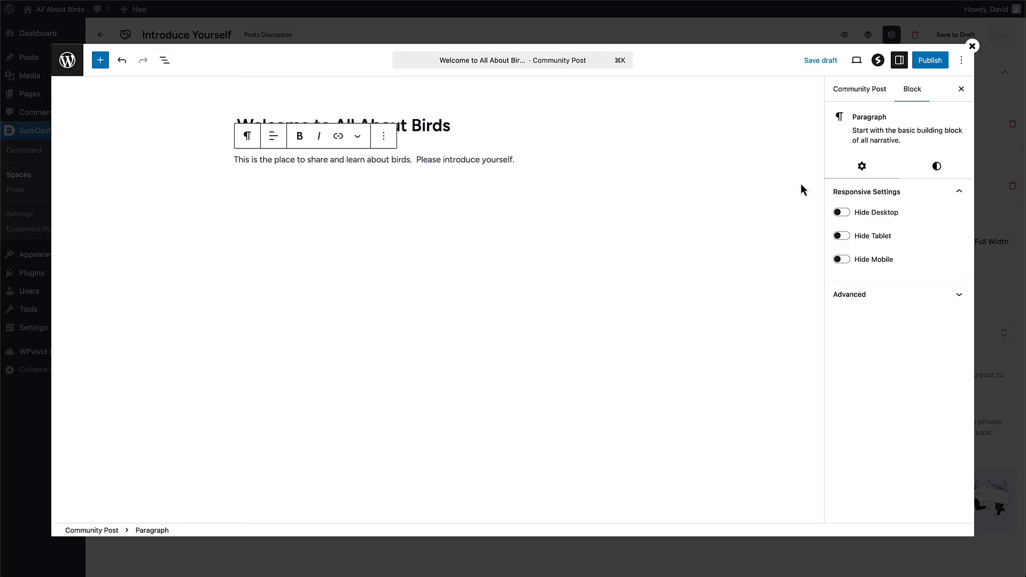
# Set welcome-feature-1.webp as the community post's featured image and publish the post.
pyautogui.click(864, 89)
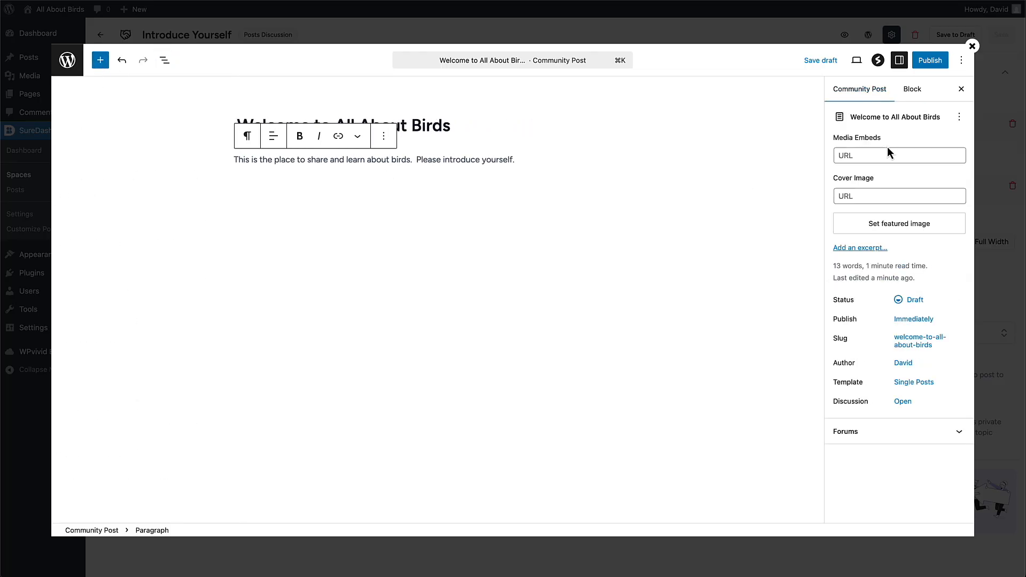
pyautogui.click(888, 223)
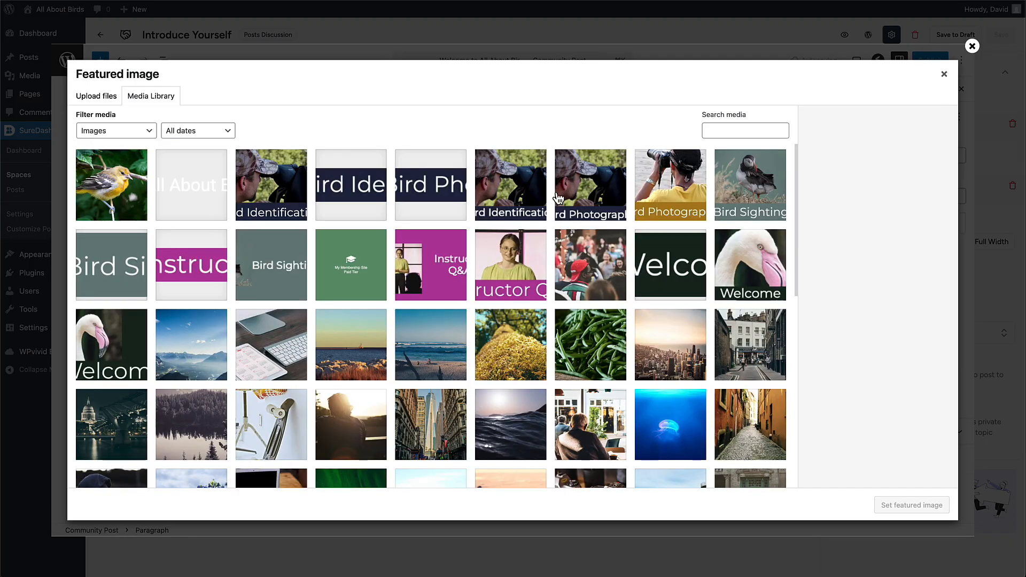
pyautogui.click(133, 348)
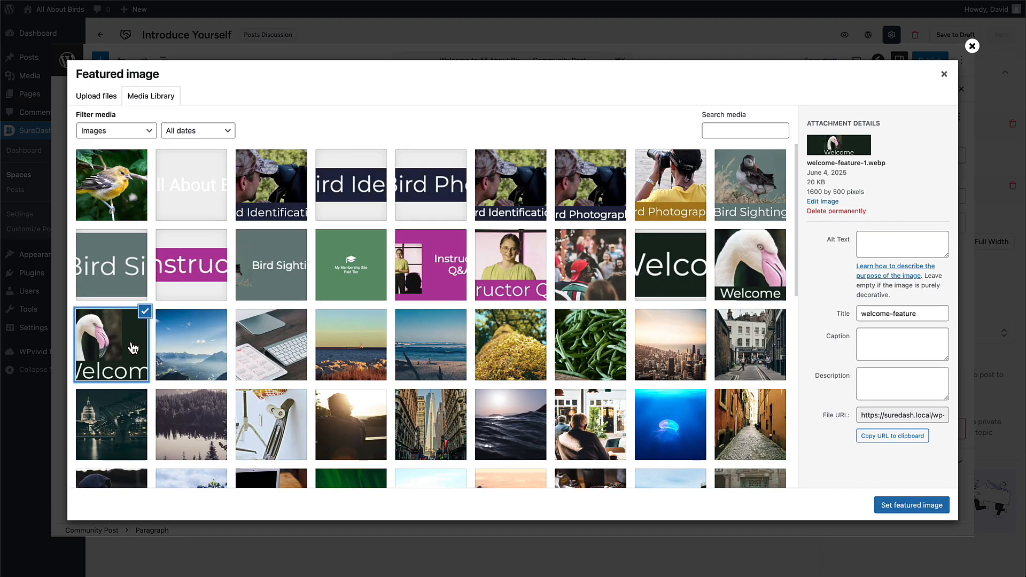
pyautogui.click(912, 505)
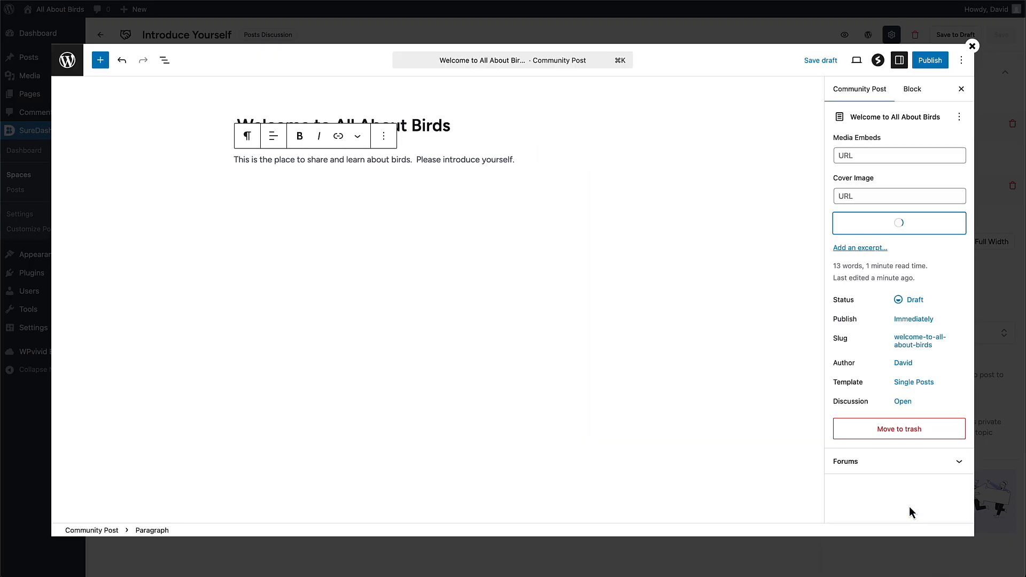
pyautogui.click(931, 61)
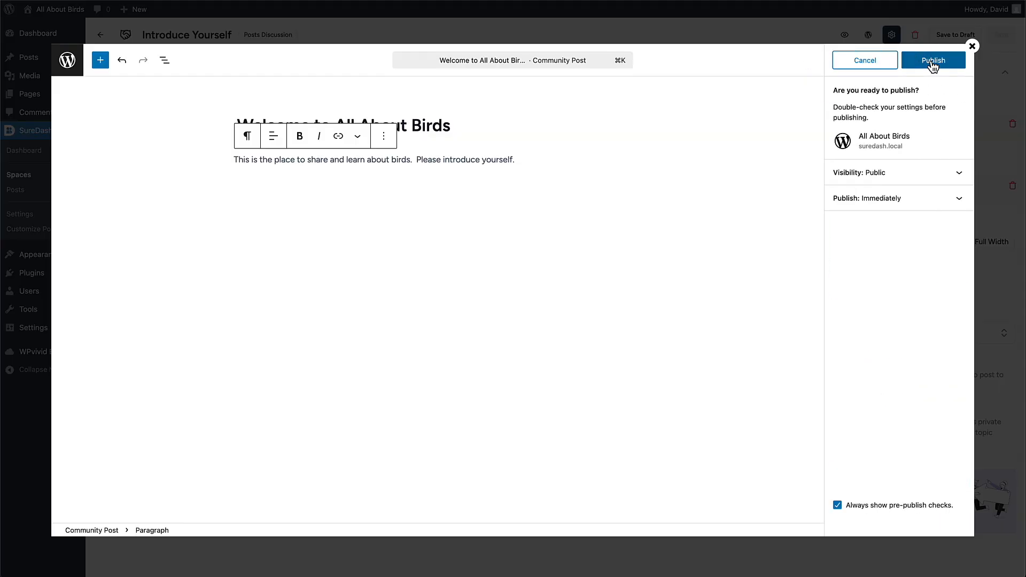
pyautogui.click(932, 61)
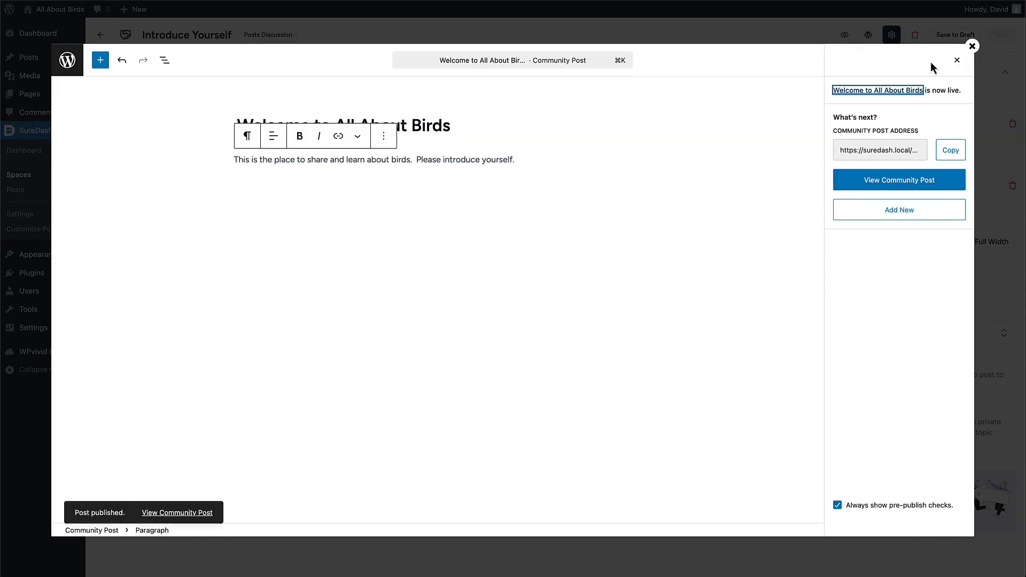
pyautogui.click(972, 47)
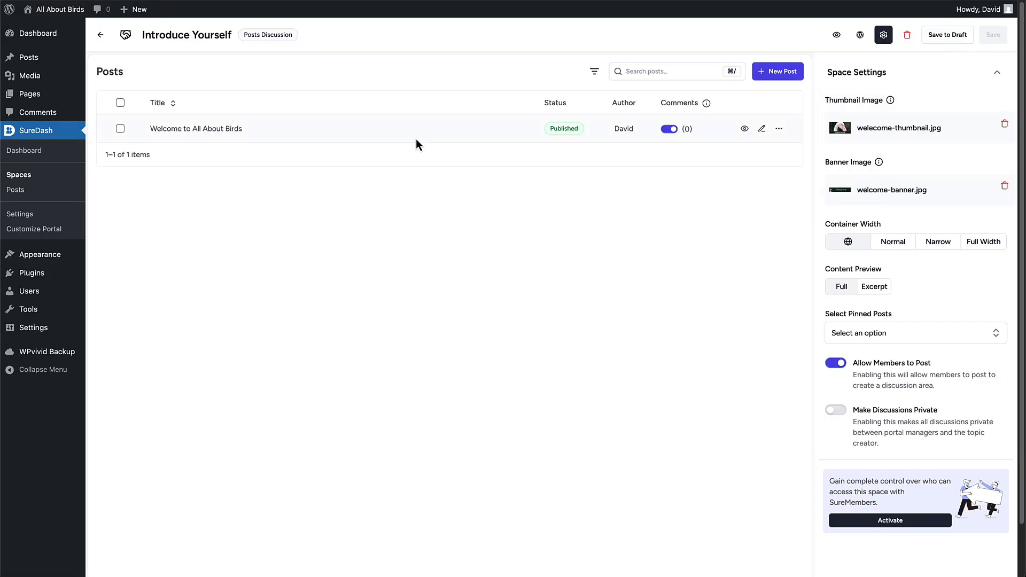
# Pin the Welcome to All About Birds post in the Introduce Yourself space and save the space settings.
pyautogui.click(120, 128)
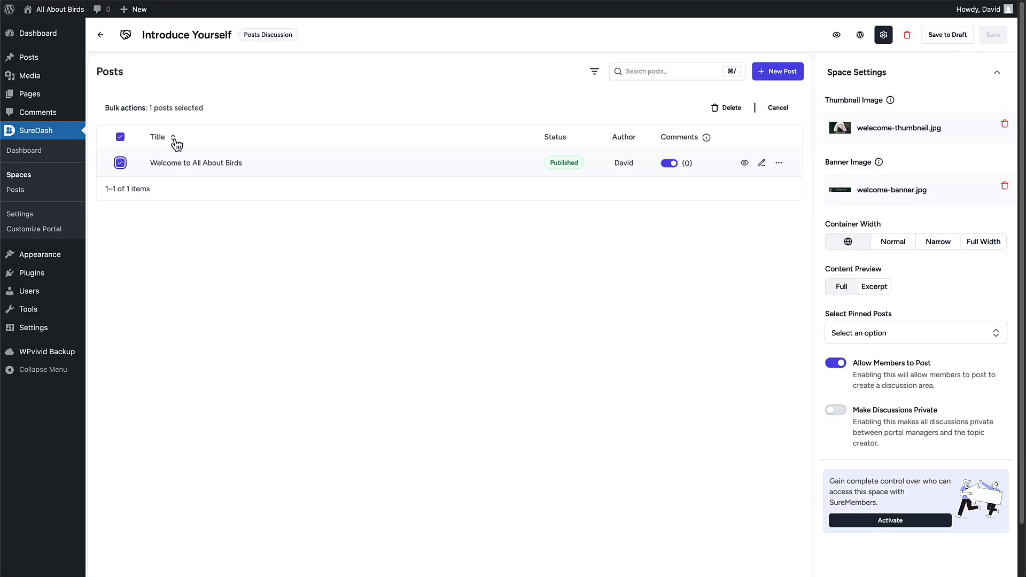
pyautogui.click(886, 342)
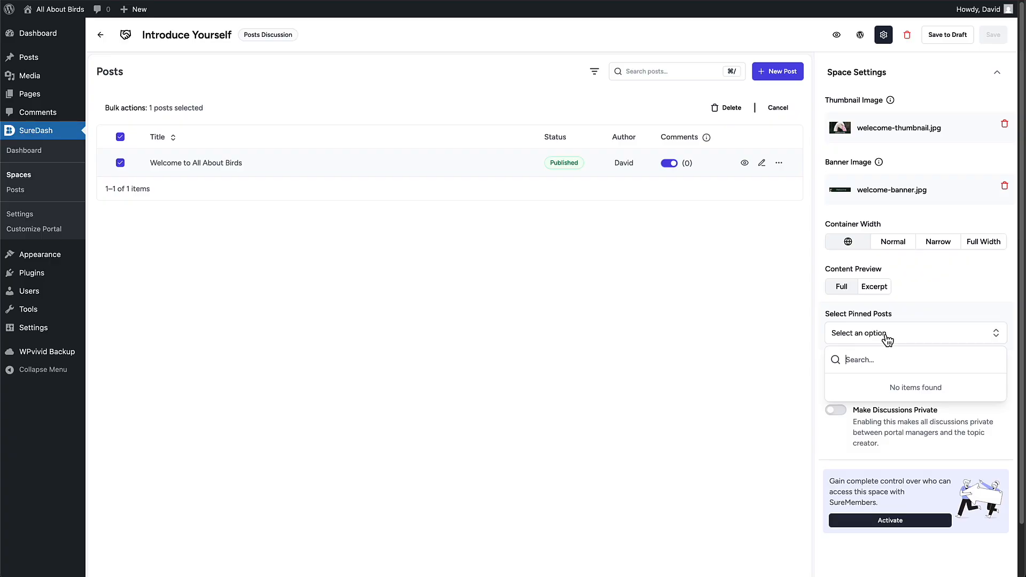
pyautogui.write('w')
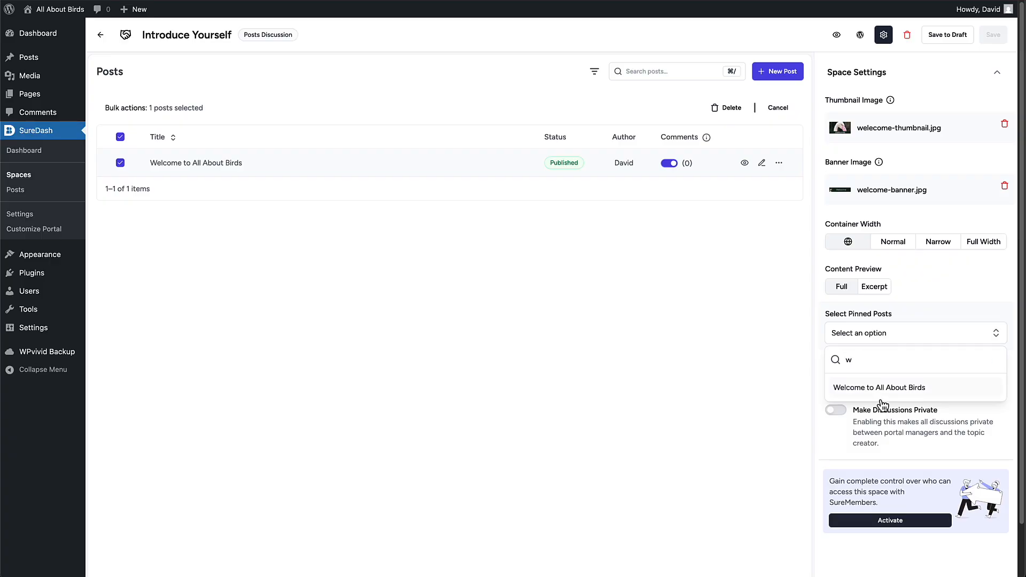
pyautogui.click(881, 388)
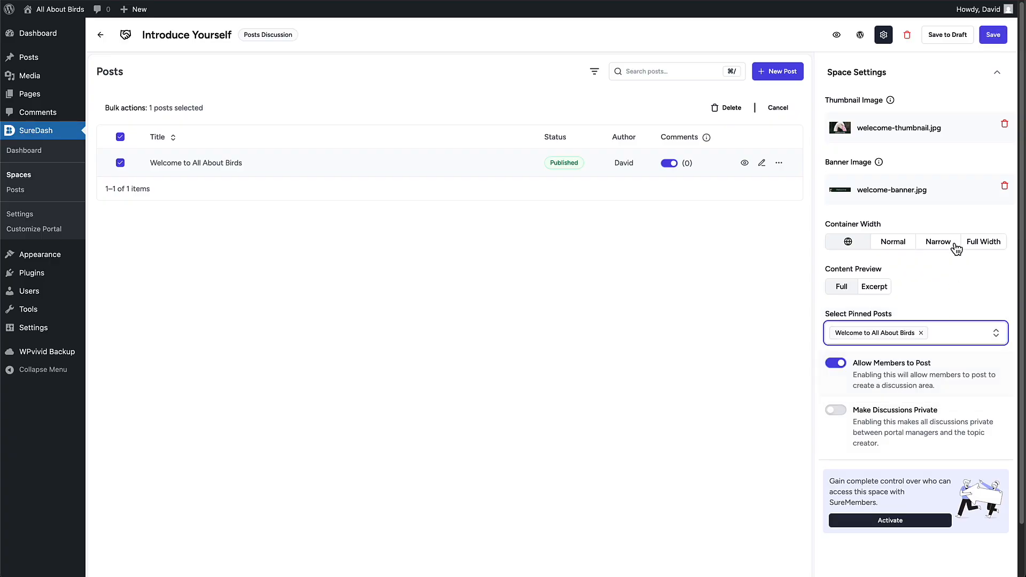
pyautogui.click(991, 35)
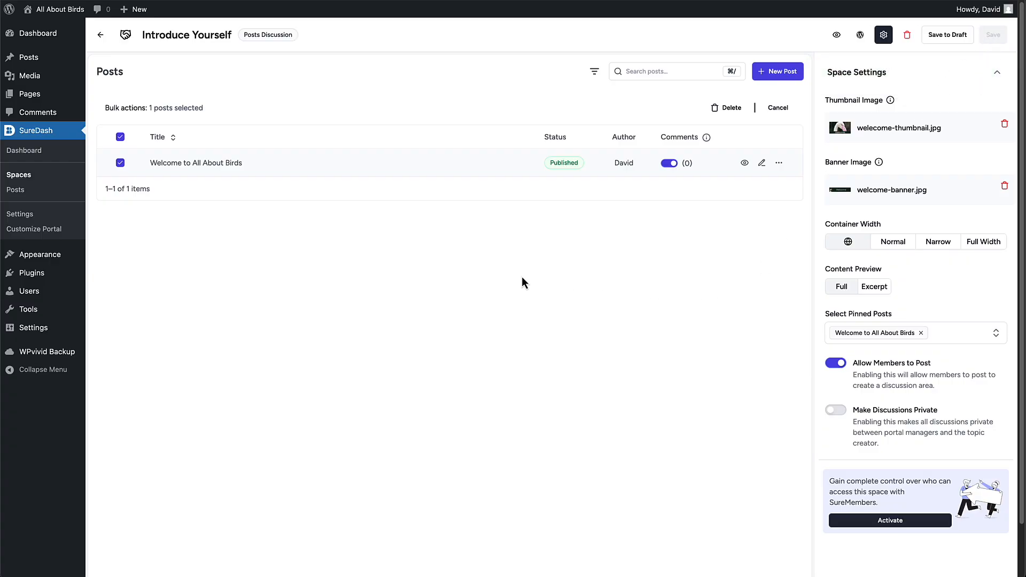
# Visit the portal from the SureDash dashboard and check the Introduce Yourself space, its notifications and the post's sharing option.
pyautogui.click(26, 153)
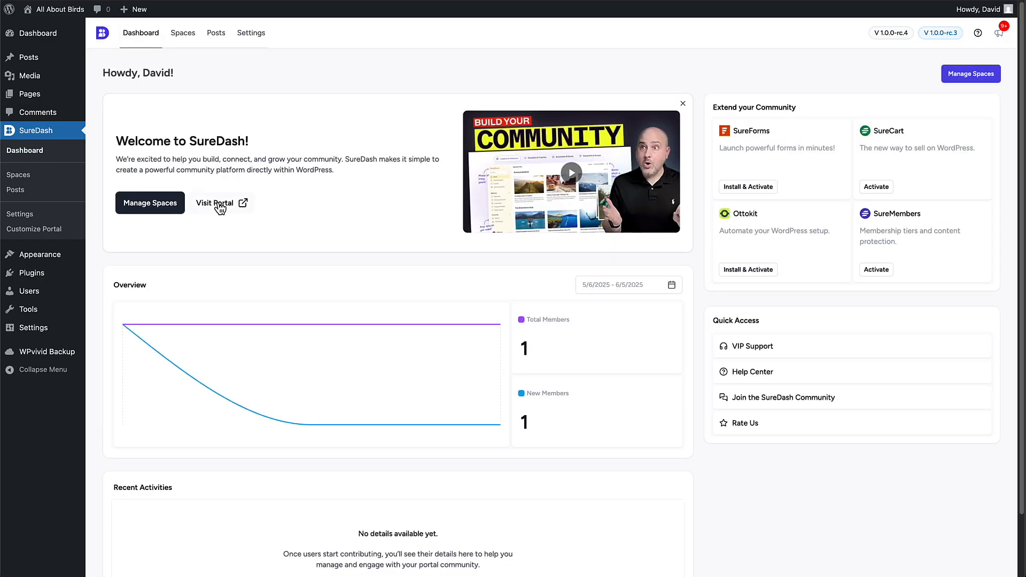
pyautogui.click(219, 205)
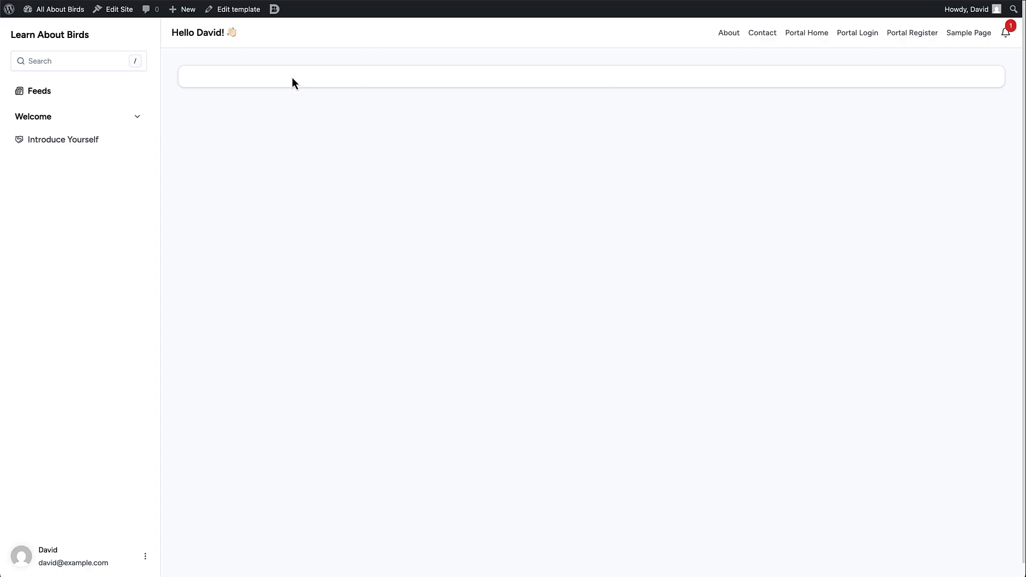
pyautogui.click(42, 124)
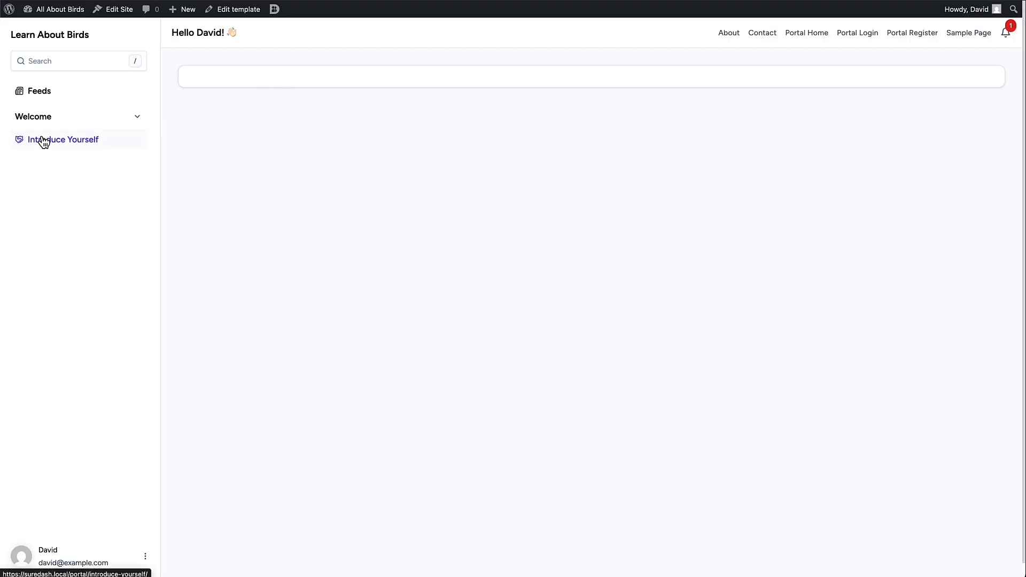
pyautogui.click(41, 138)
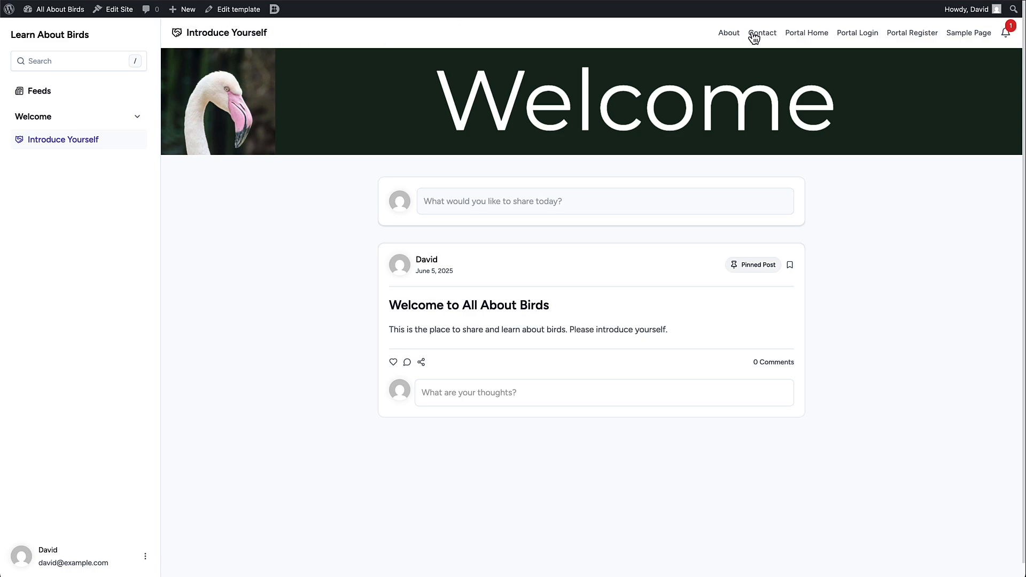
pyautogui.click(1008, 36)
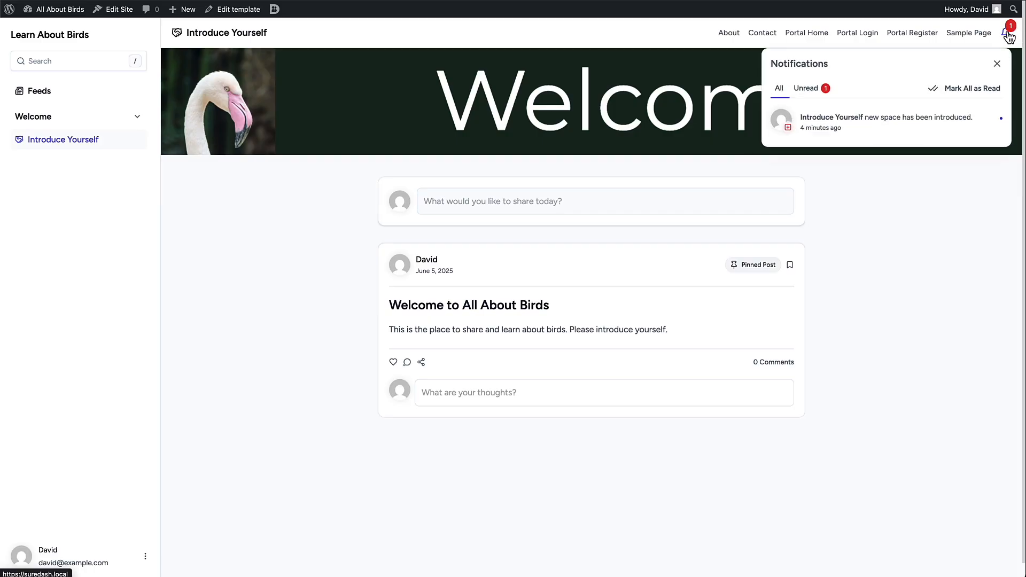
pyautogui.click(1008, 36)
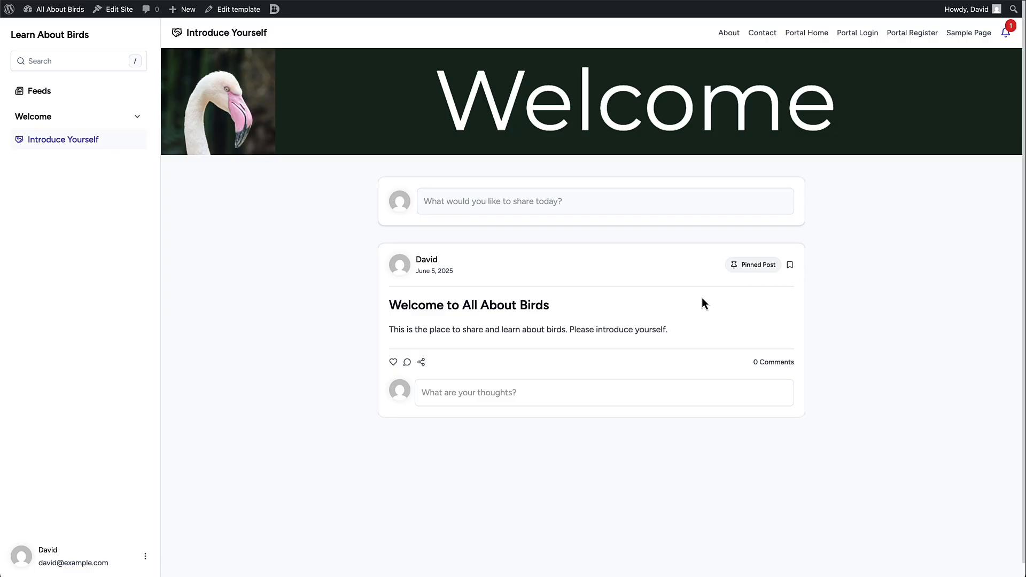
pyautogui.click(421, 362)
# Fill in the portal user profile with a cover image, first and last name, and the bio "WordPress enthusiast.", and save it.
pyautogui.click(51, 560)
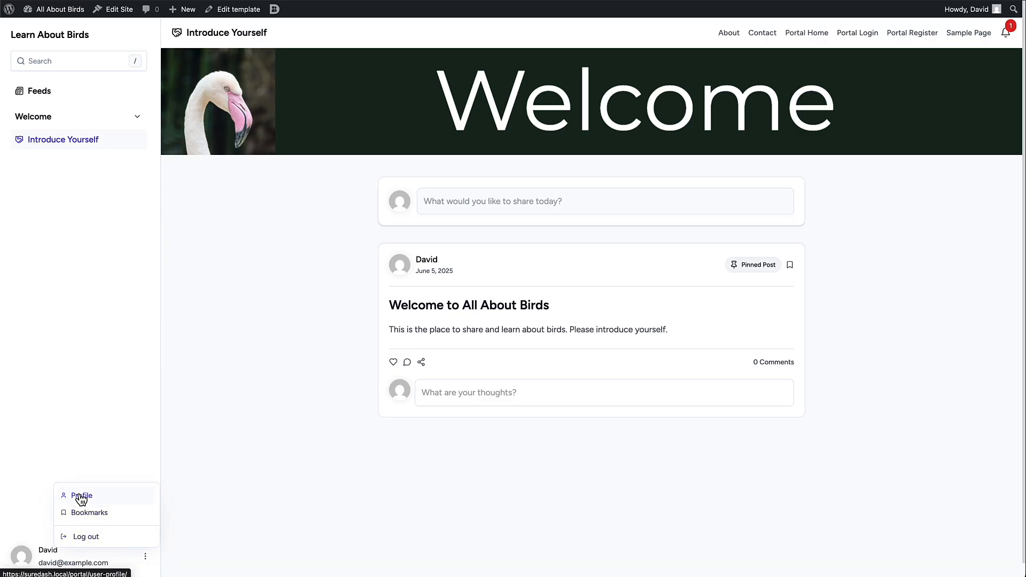
pyautogui.click(81, 496)
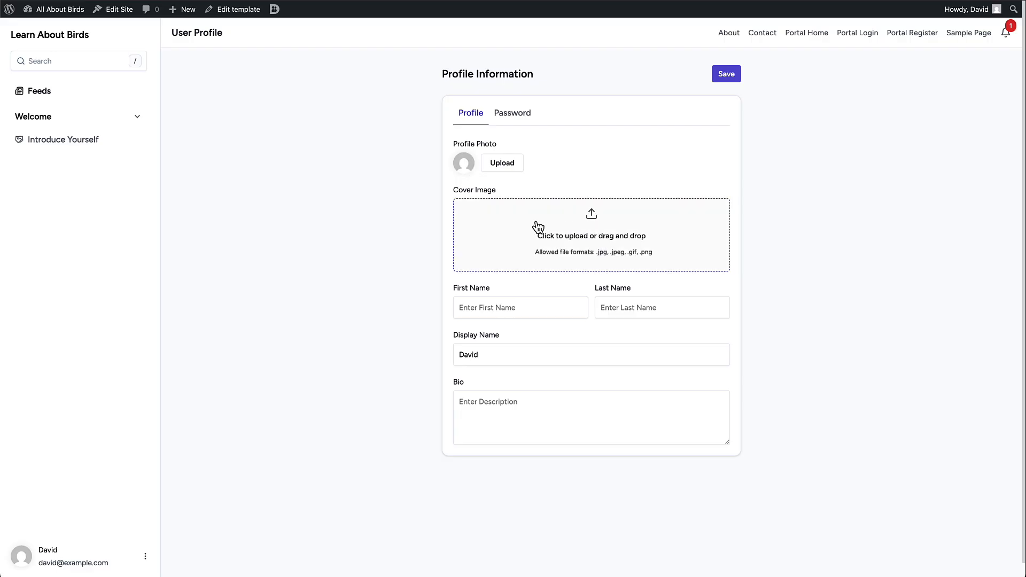
pyautogui.click(486, 307)
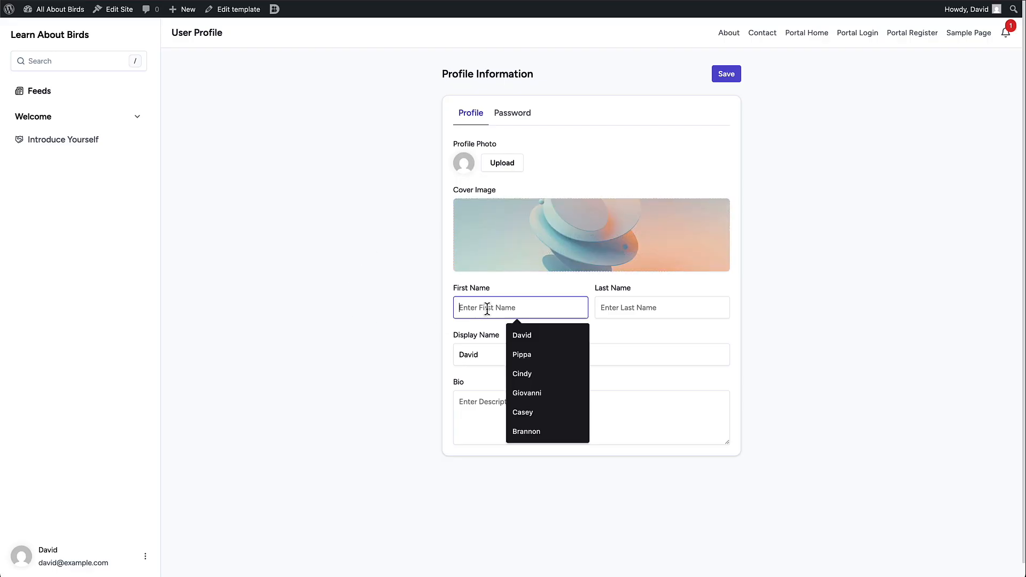
pyautogui.click(536, 333)
pyautogui.click(653, 311)
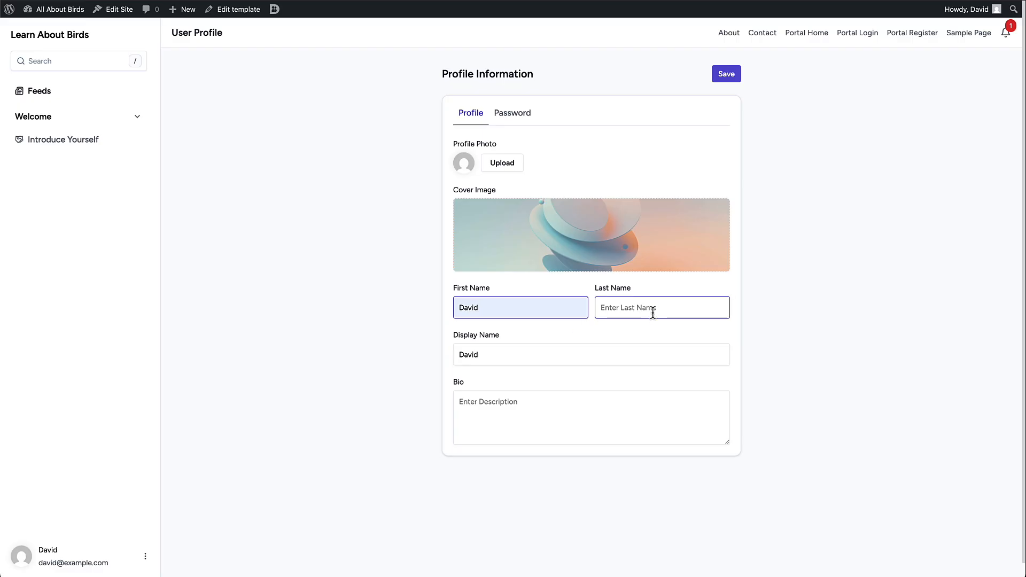
pyautogui.write('McCan')
pyautogui.click(534, 426)
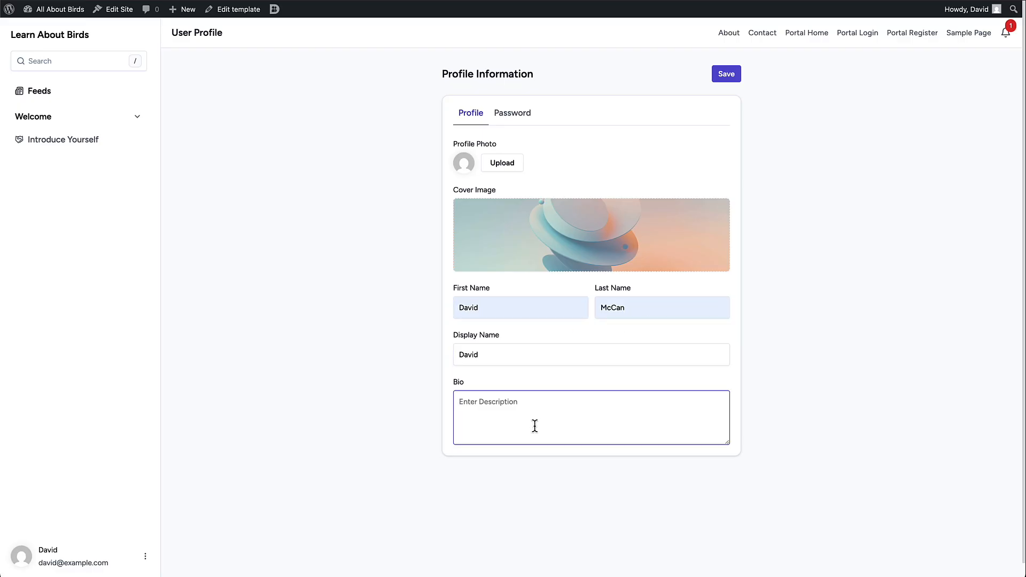
pyautogui.write('WordPress enthusiast.')
pyautogui.click(730, 74)
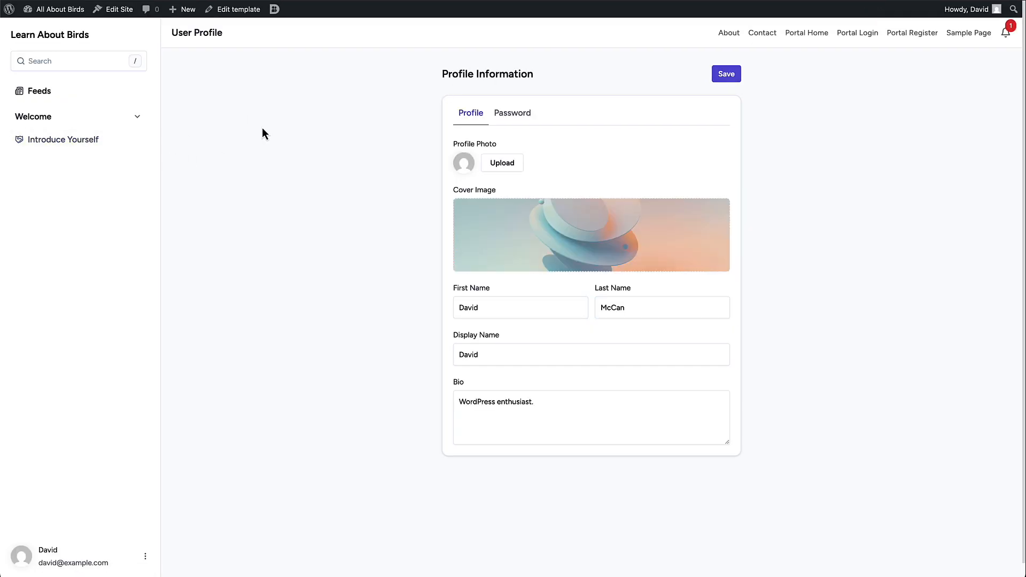
# Start a new space in the Welcome group of the SureDash spaces with the title Local Bird Sightings.
pyautogui.moveTo(275, 14)
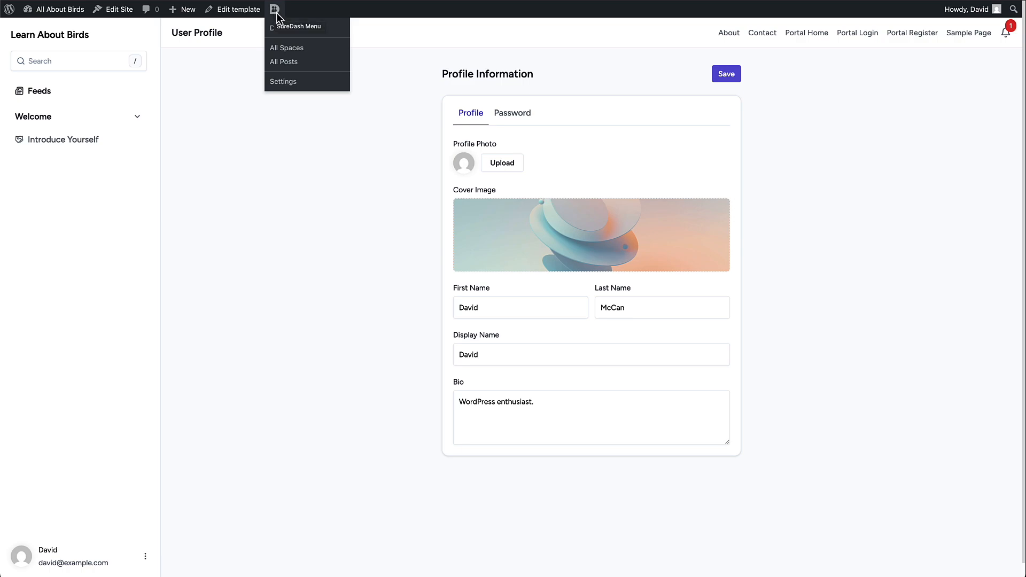
pyautogui.click(288, 50)
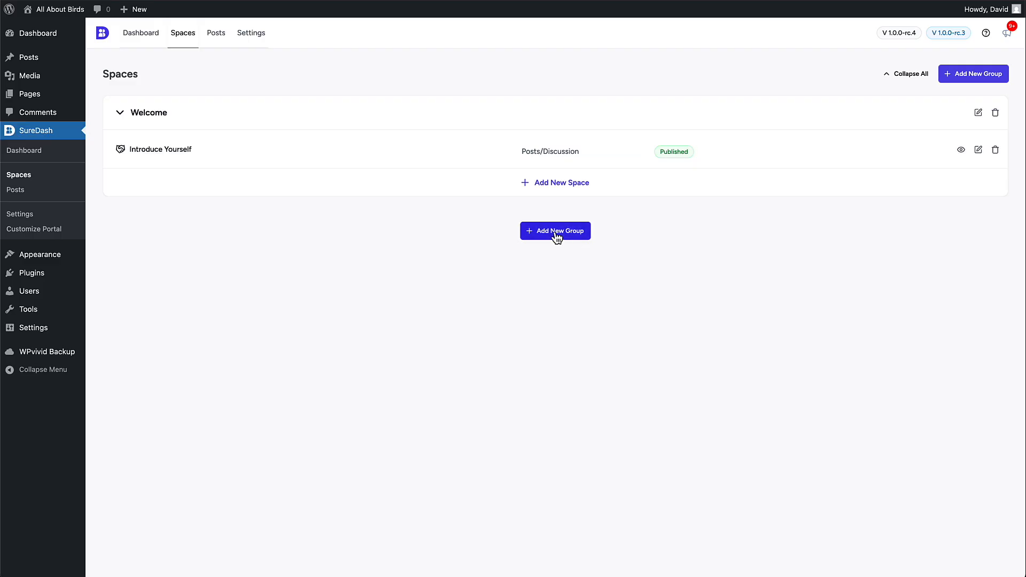
pyautogui.click(555, 183)
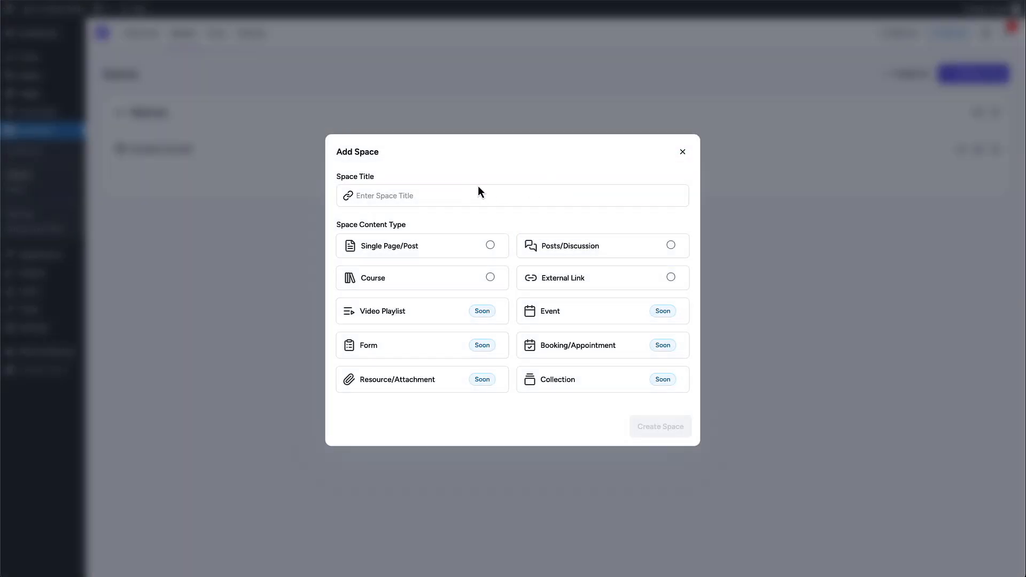
pyautogui.click(432, 193)
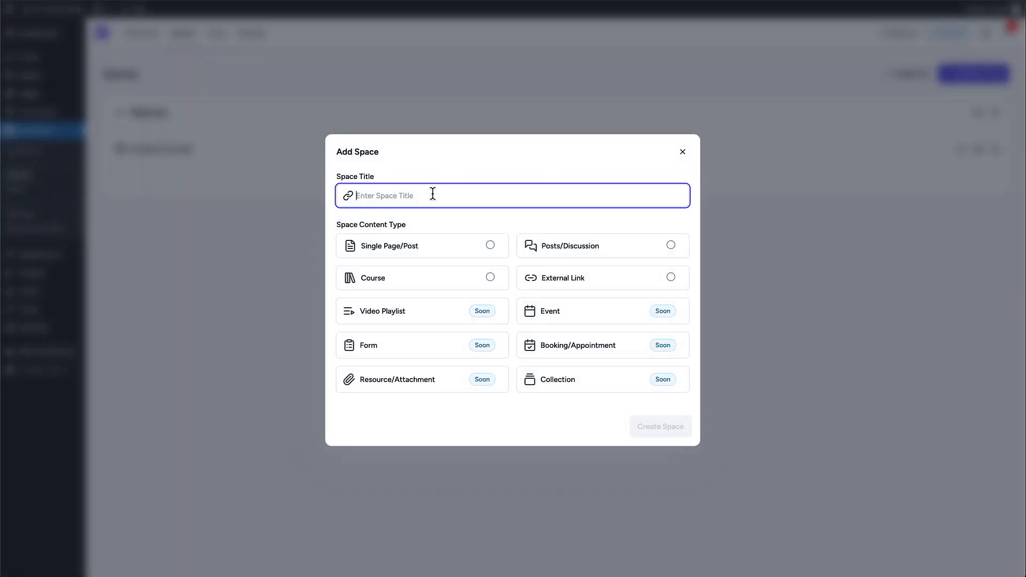
pyautogui.write('Local Bird Sh')
pyautogui.press('BackSpace')
pyautogui.write('ightings')
# Give the space the bird icon from the icon library and create it with the Posts/Discussion content type.
pyautogui.click(348, 196)
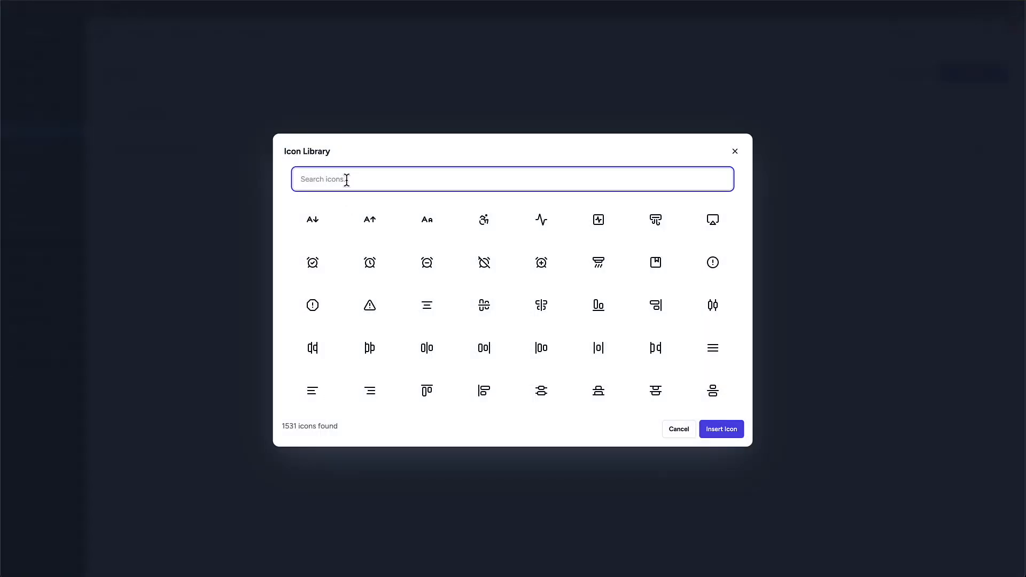
pyautogui.write('bird')
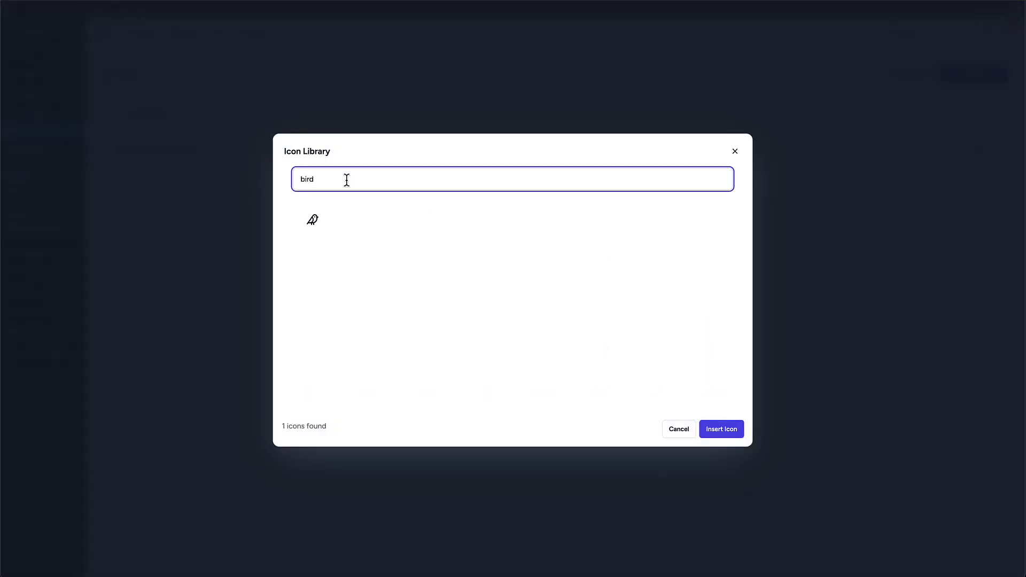
pyautogui.click(313, 220)
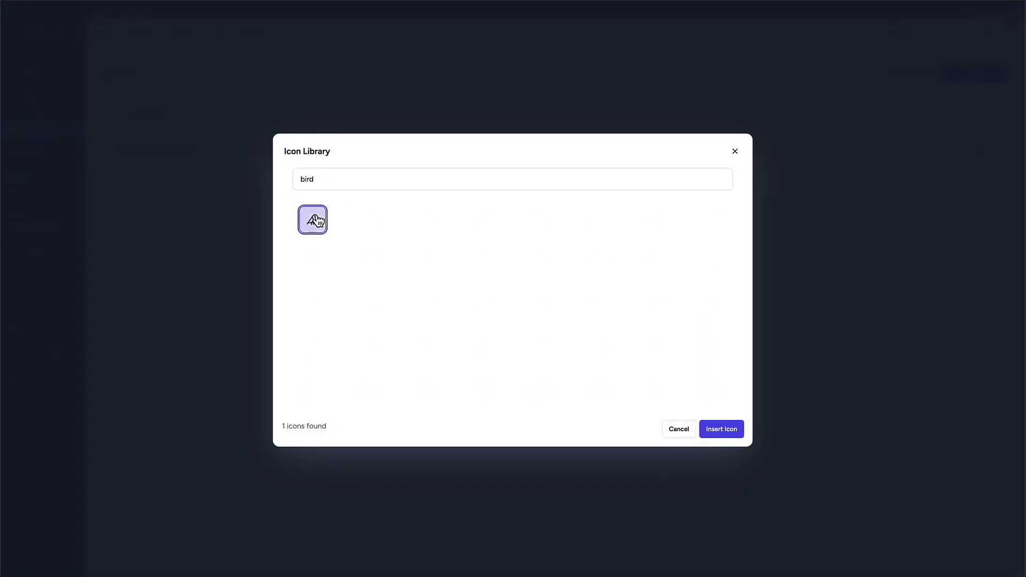
pyautogui.click(706, 426)
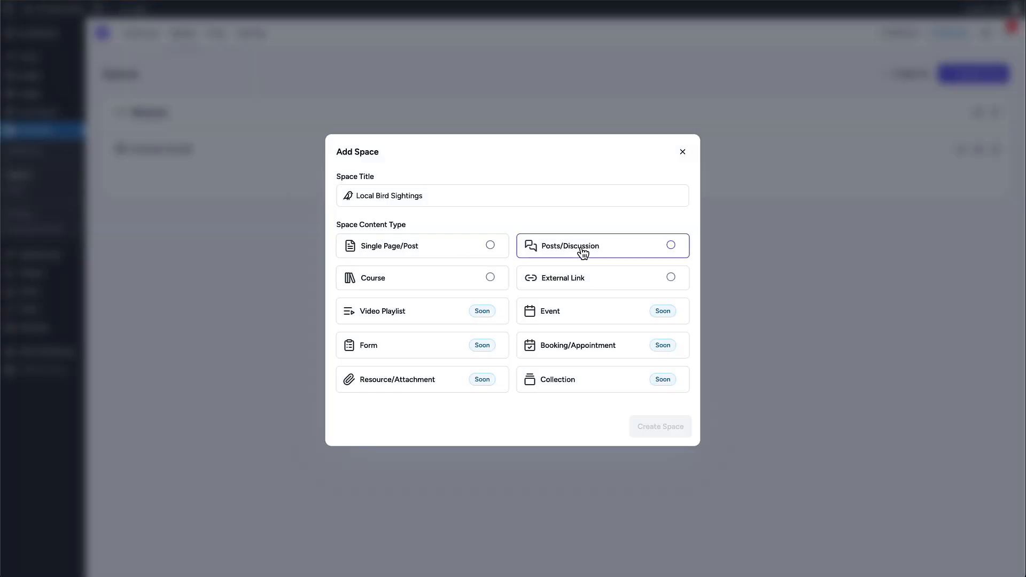
pyautogui.click(582, 252)
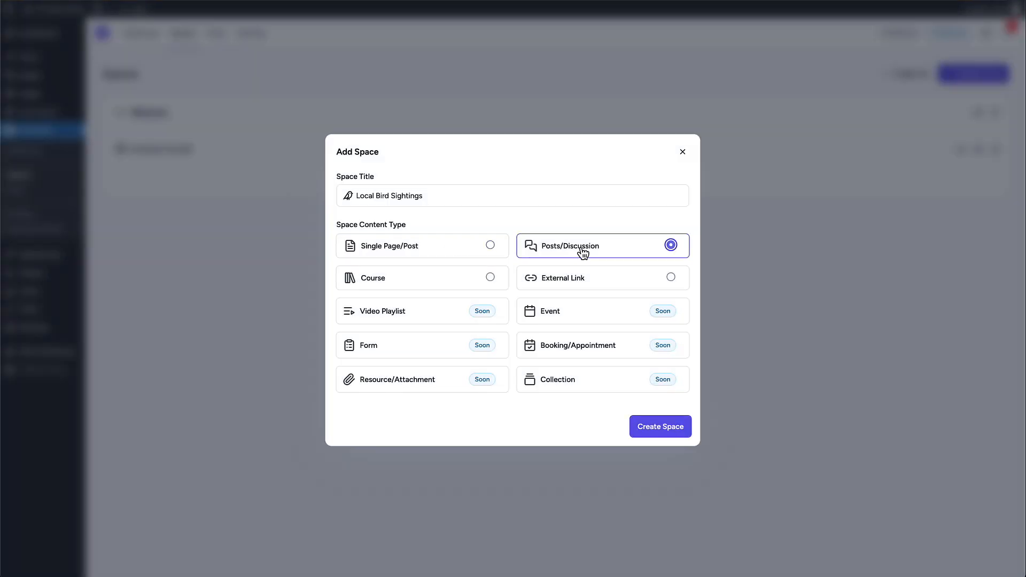
pyautogui.click(662, 425)
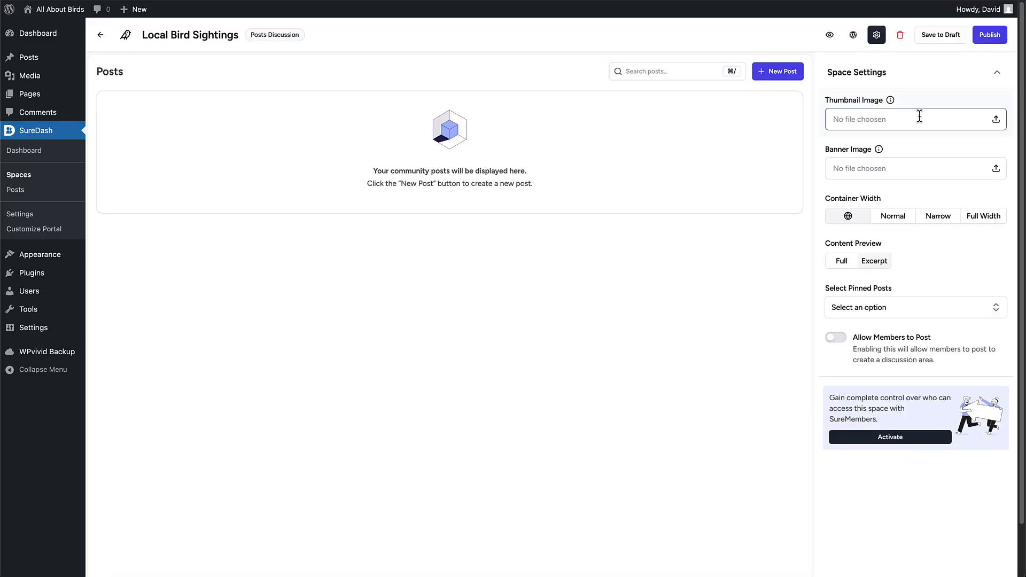
# Set the space's thumbnail to bird-sightings-thumbnail-1.jpg and its banner to bird-sightings-banner.jpg from the media library.
pyautogui.click(919, 118)
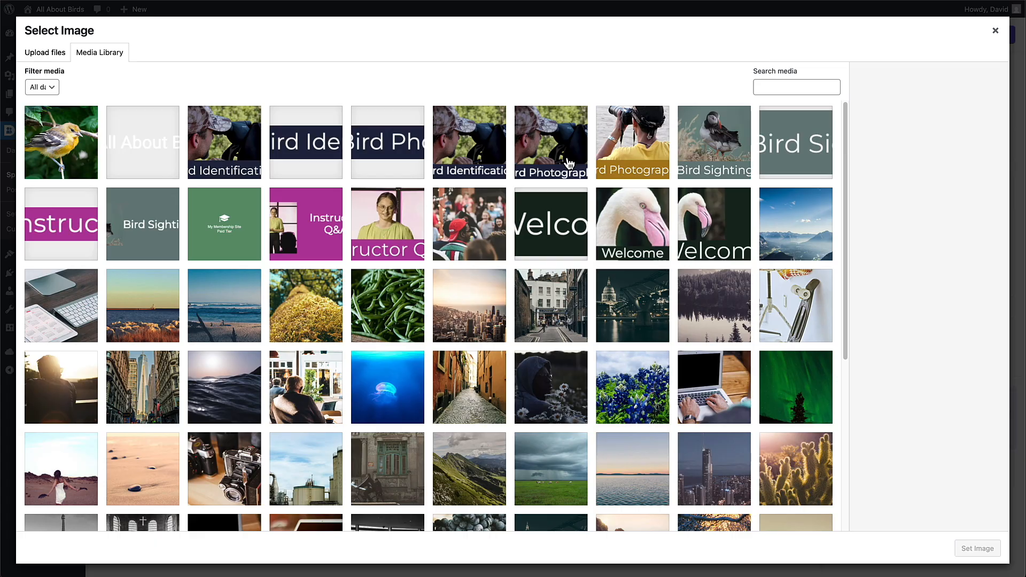
pyautogui.click(791, 144)
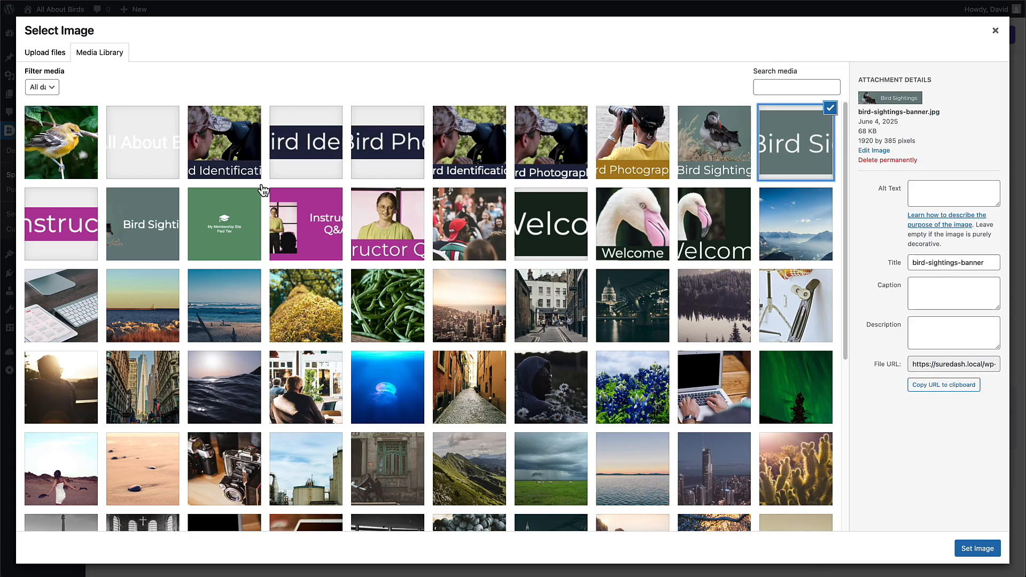
pyautogui.click(145, 216)
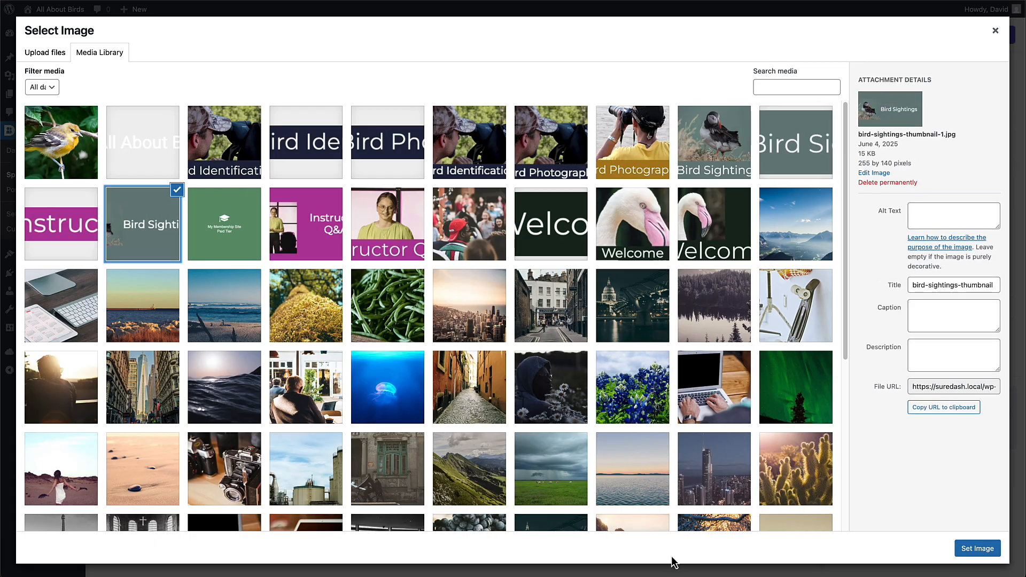
pyautogui.click(975, 548)
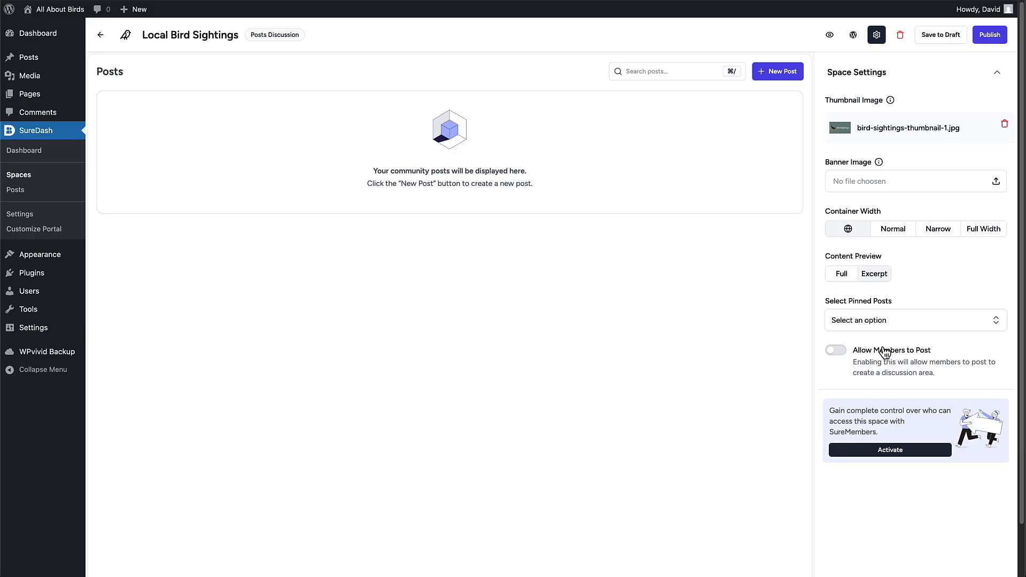
pyautogui.click(872, 188)
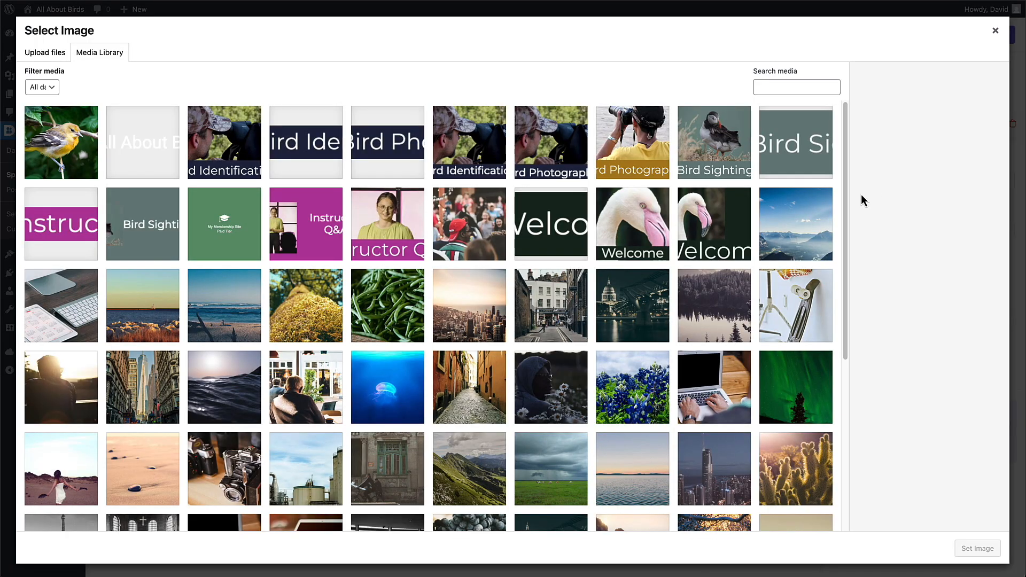
pyautogui.click(788, 167)
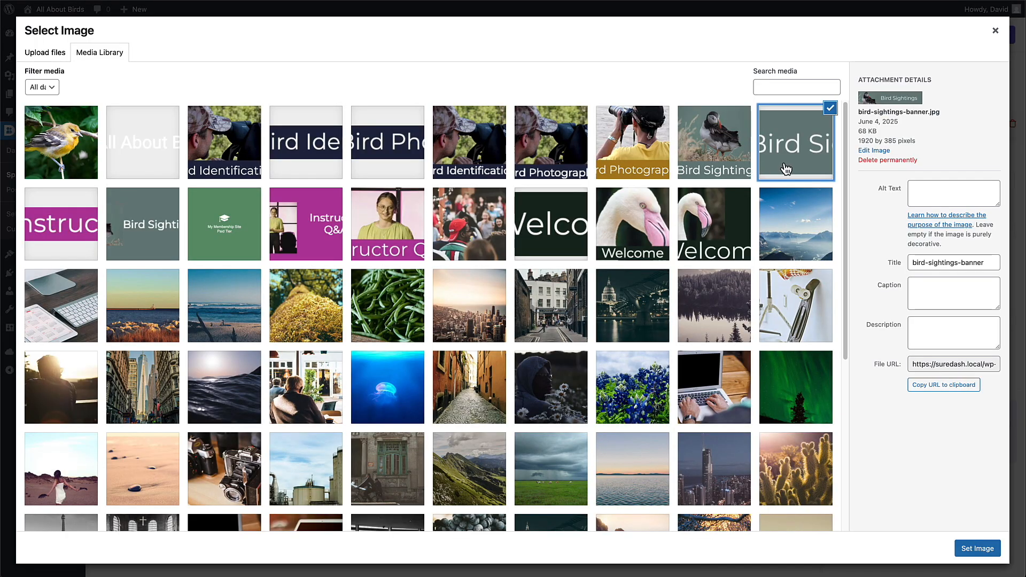
pyautogui.click(968, 550)
# Set the Local Bird Sightings space's content preview to Full and allow members to post.
pyautogui.click(841, 288)
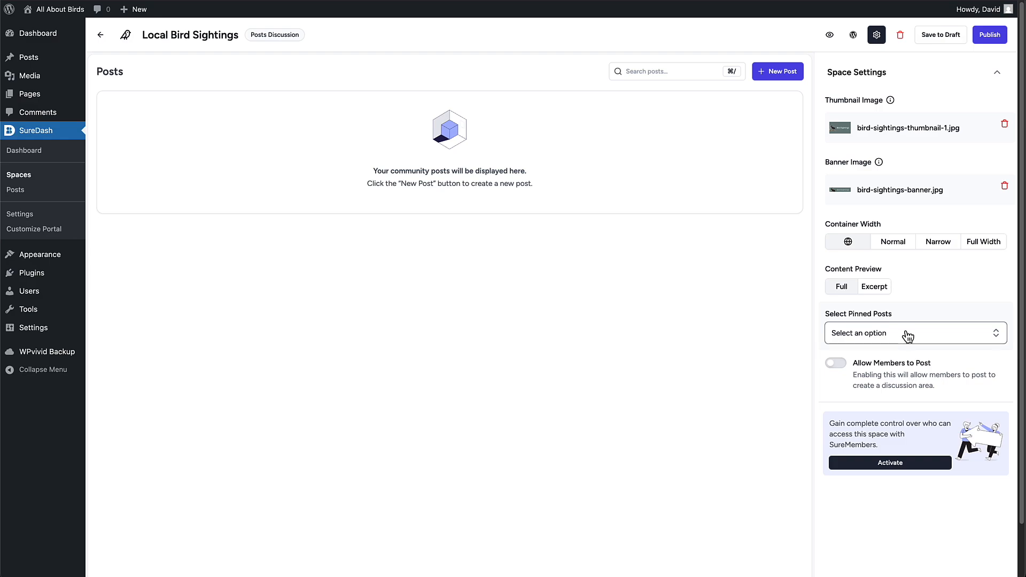
pyautogui.click(849, 366)
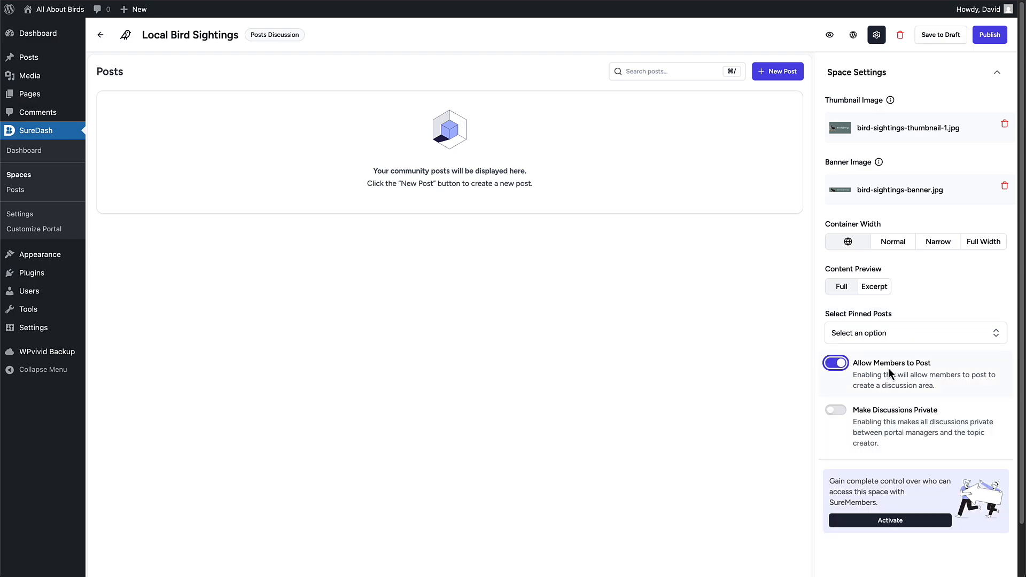
# Publish the space and start a post in it titled Have You Seen Any Interesting Birds with the text "Please share your bird sightings.".
pyautogui.click(991, 37)
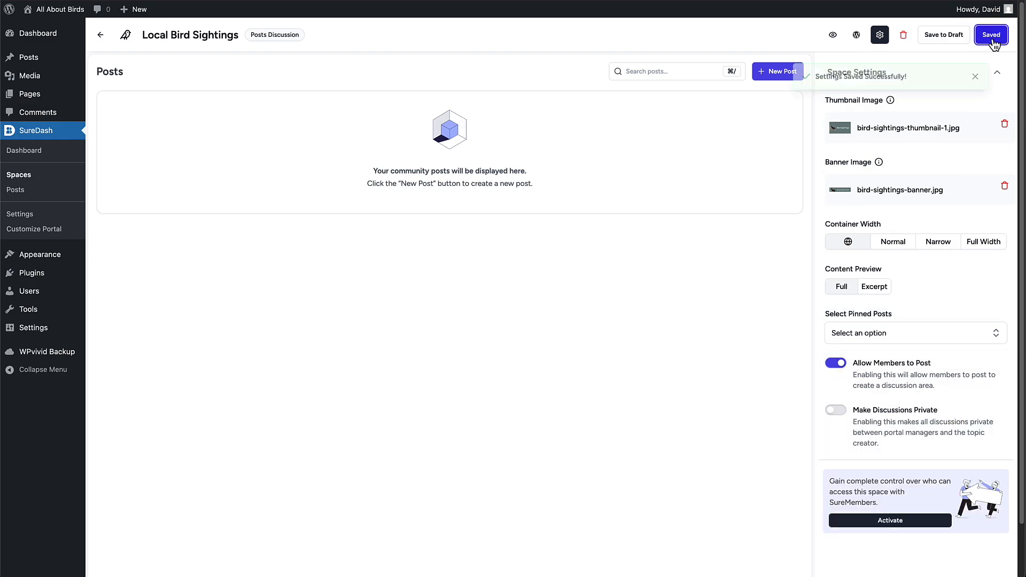
pyautogui.click(769, 75)
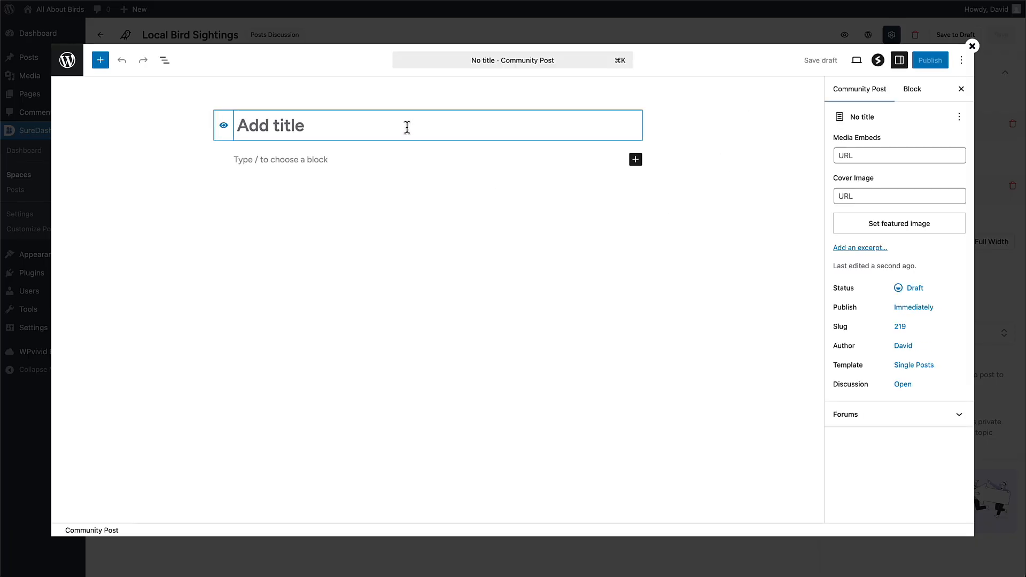
pyautogui.write('H')
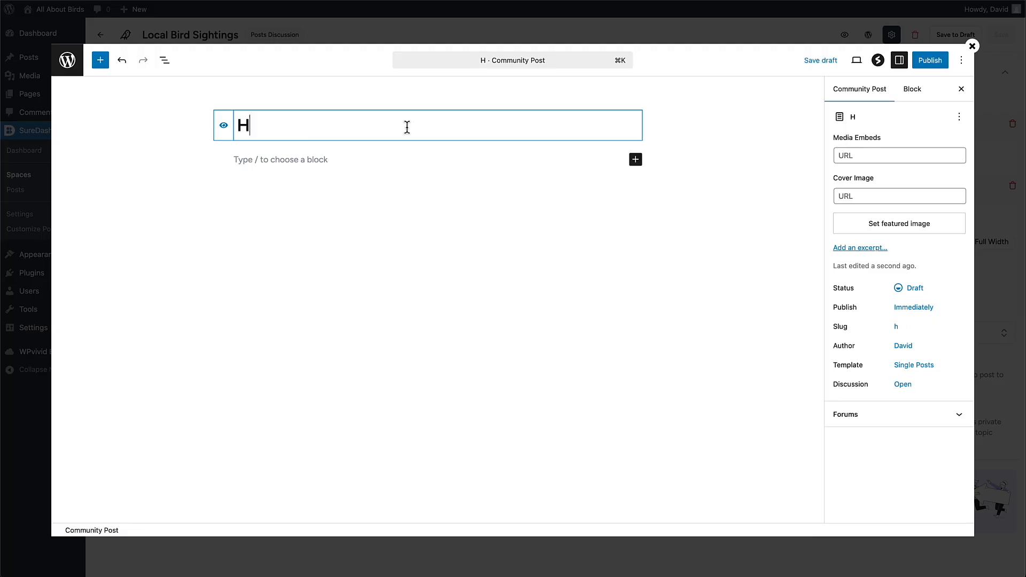
pyautogui.write('ave You S')
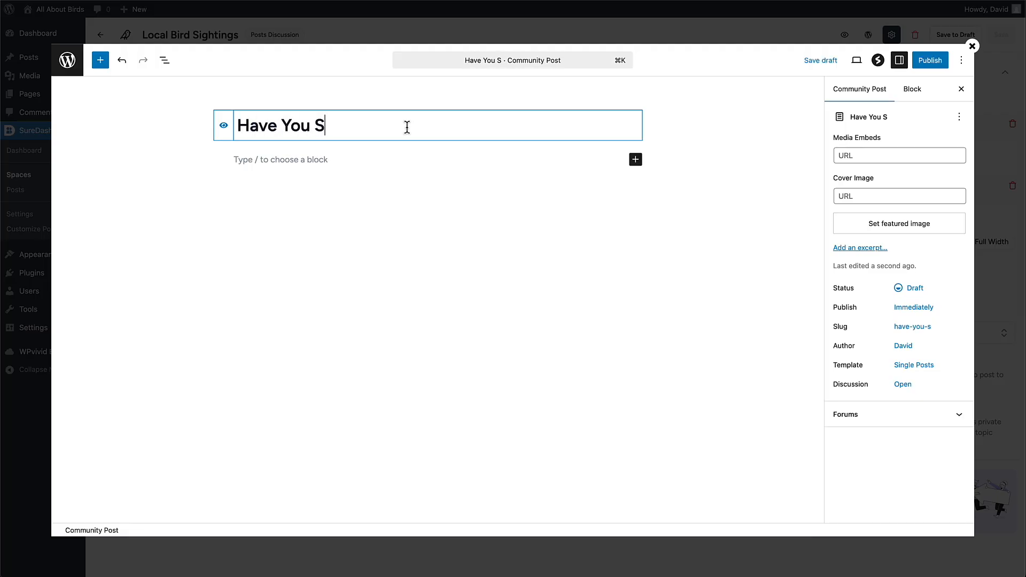
pyautogui.write('een Any ')
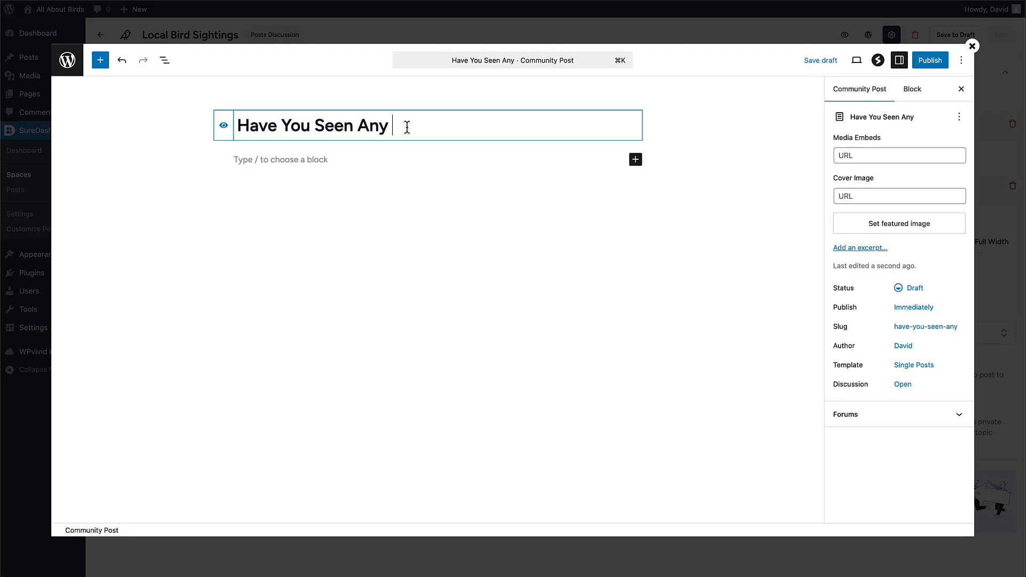
pyautogui.write('Interesting Birds')
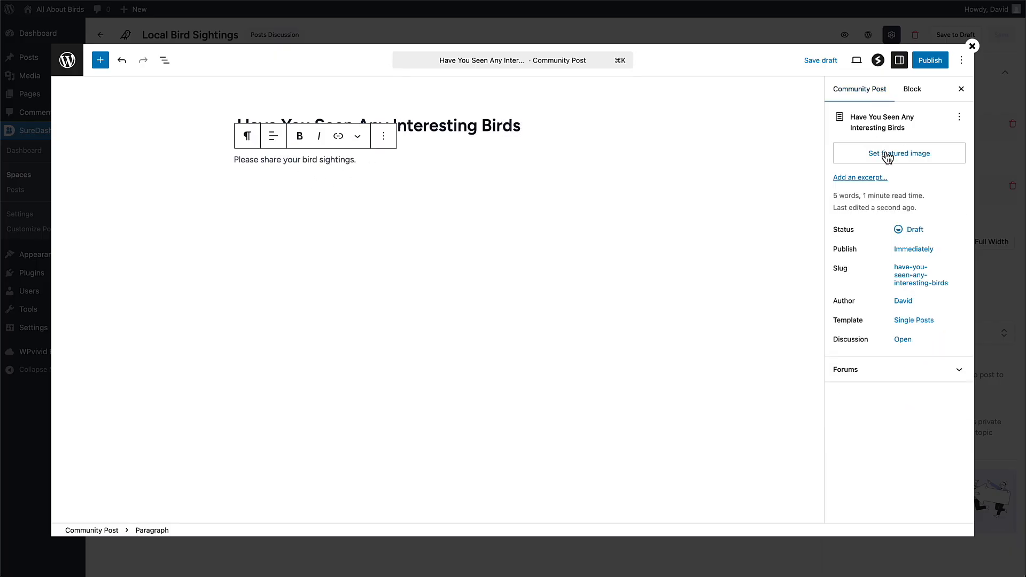
# Set the post's featured image to bird-sightings-feature-1.jpg from the media library, publish the post and close its editor.
pyautogui.click(884, 156)
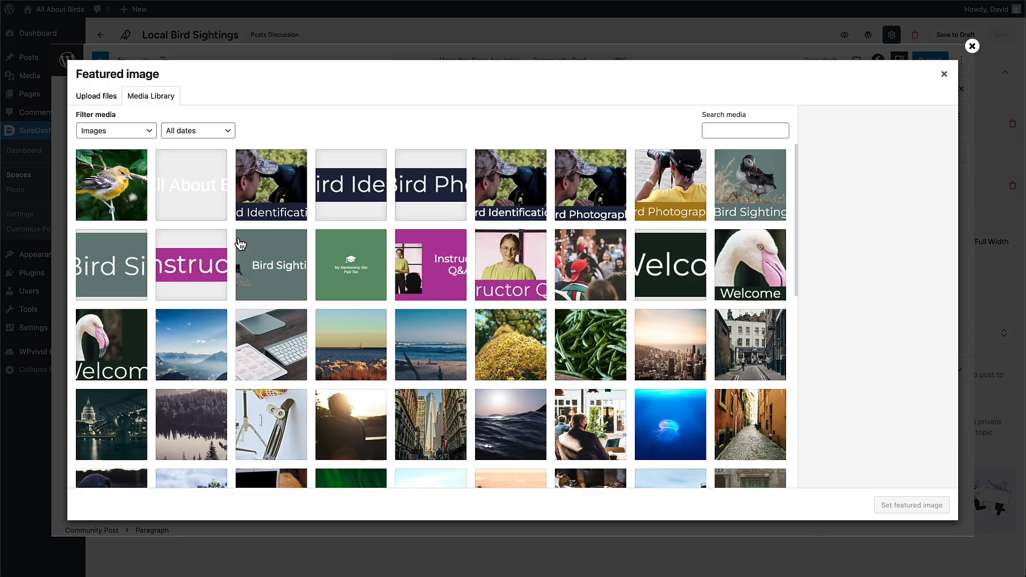
pyautogui.click(118, 262)
pyautogui.click(284, 264)
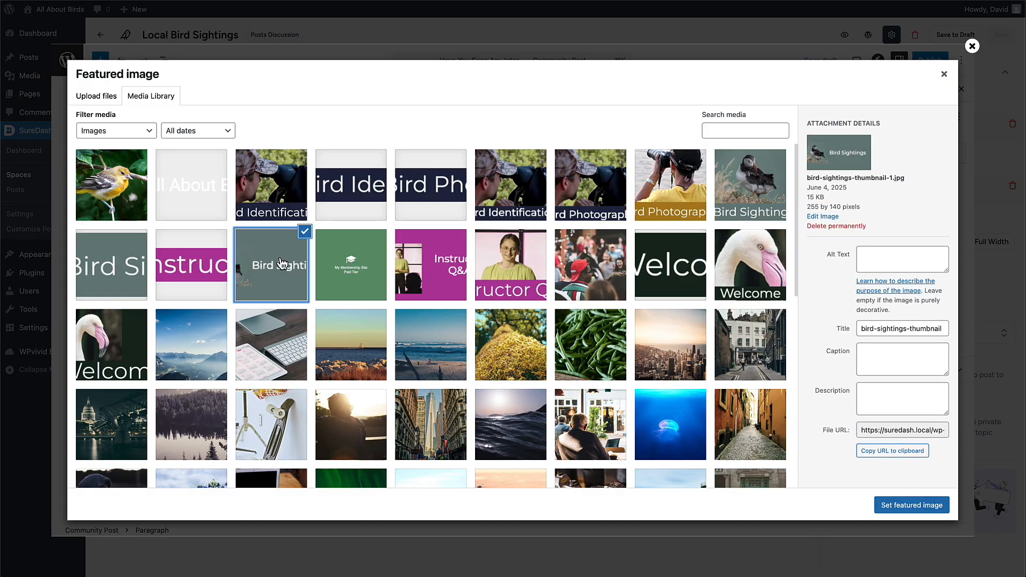
pyautogui.click(742, 187)
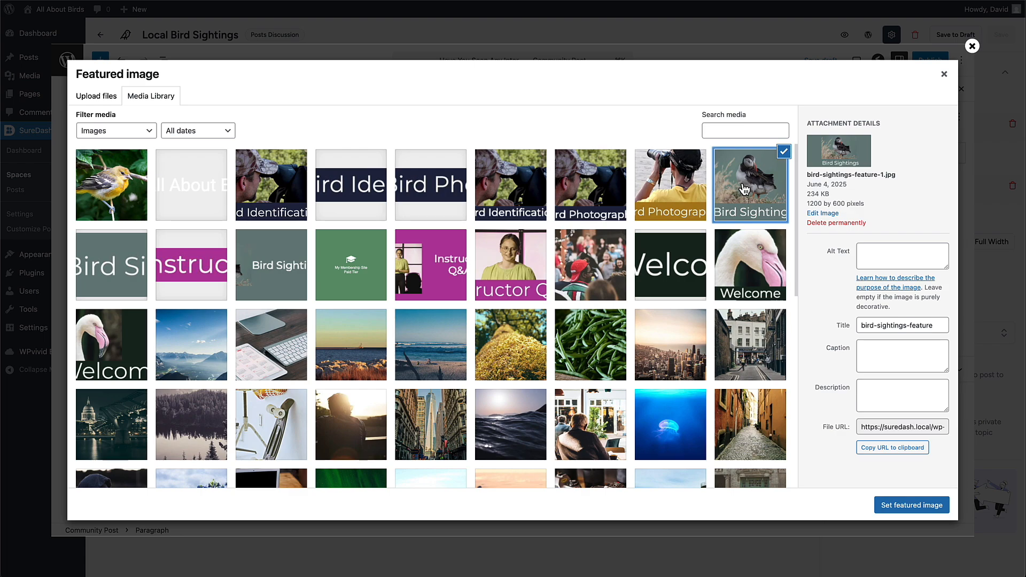
pyautogui.click(897, 507)
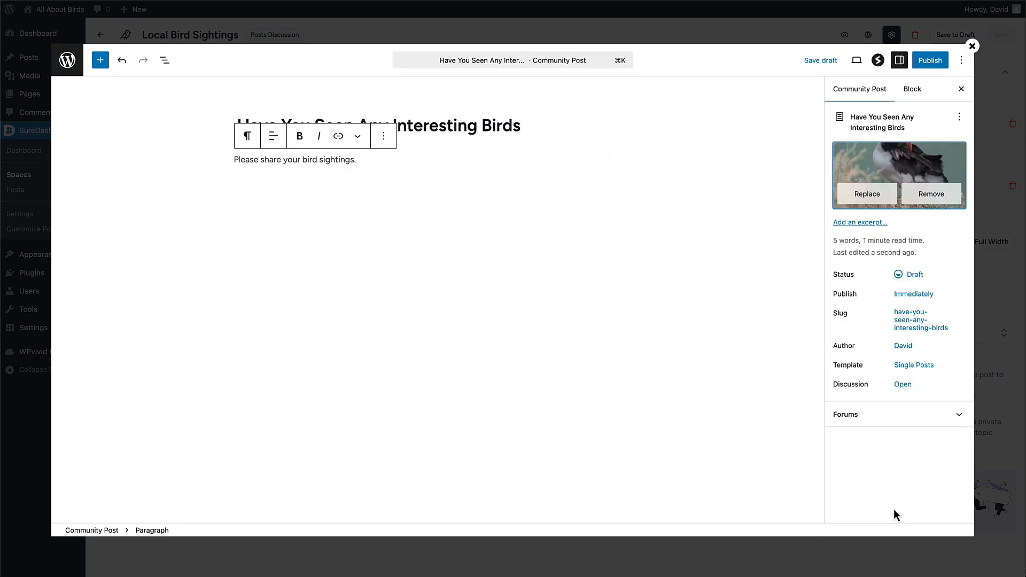
pyautogui.click(928, 60)
pyautogui.click(925, 62)
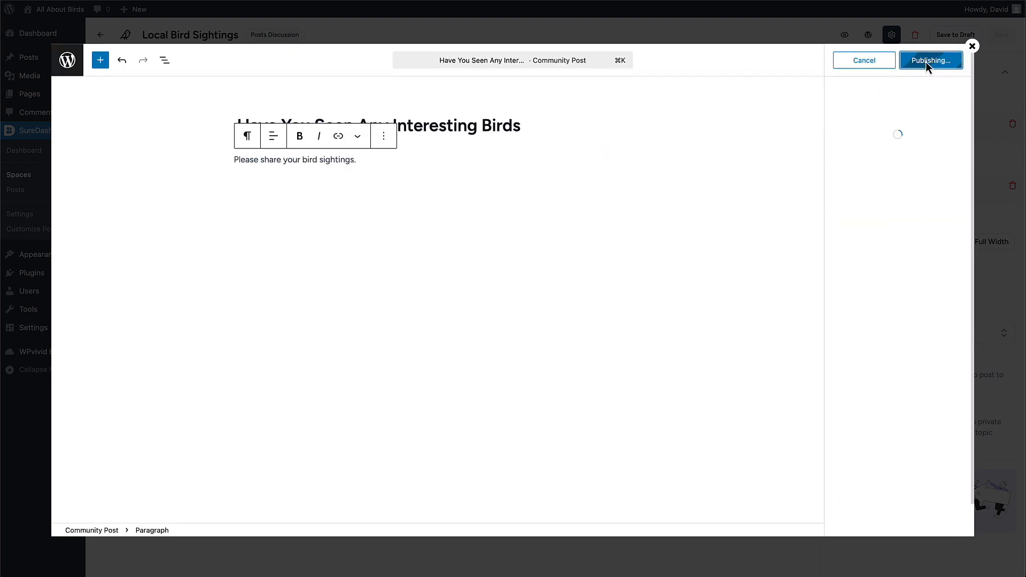
pyautogui.click(973, 45)
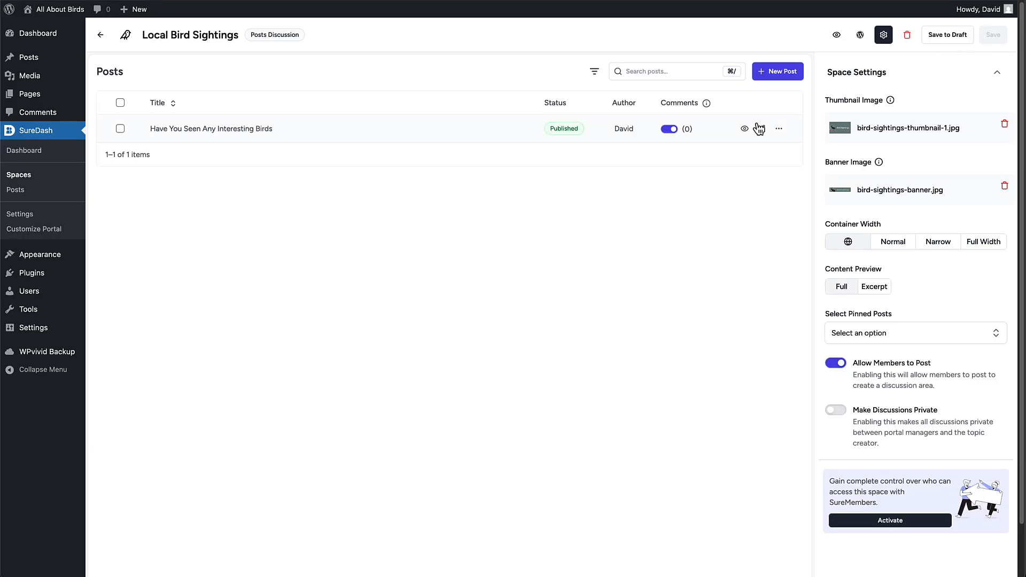
# Pin the post Have You Seen Any Interesting Birds in the Local Bird Sightings space and save the space settings.
pyautogui.click(120, 137)
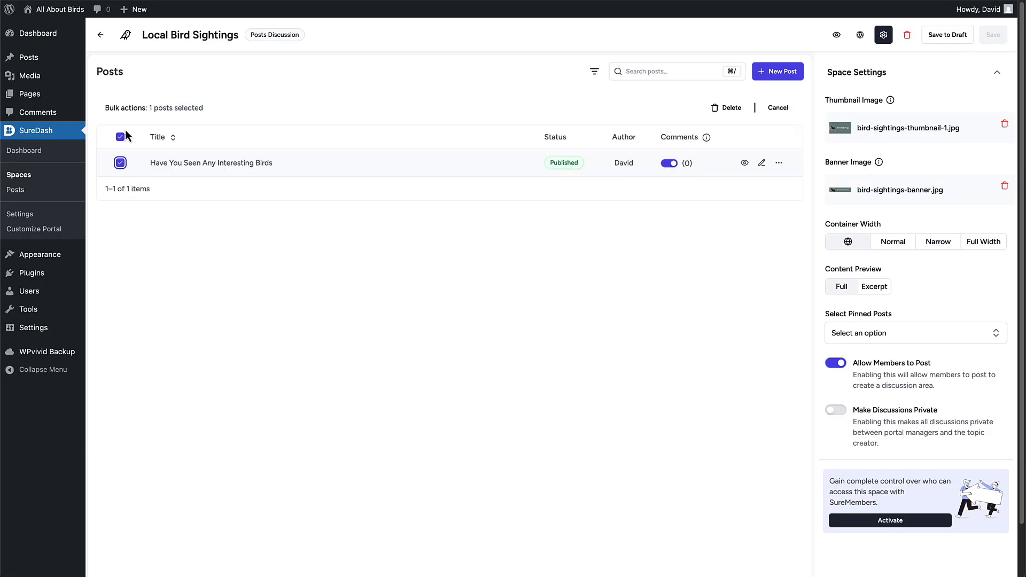
pyautogui.click(873, 334)
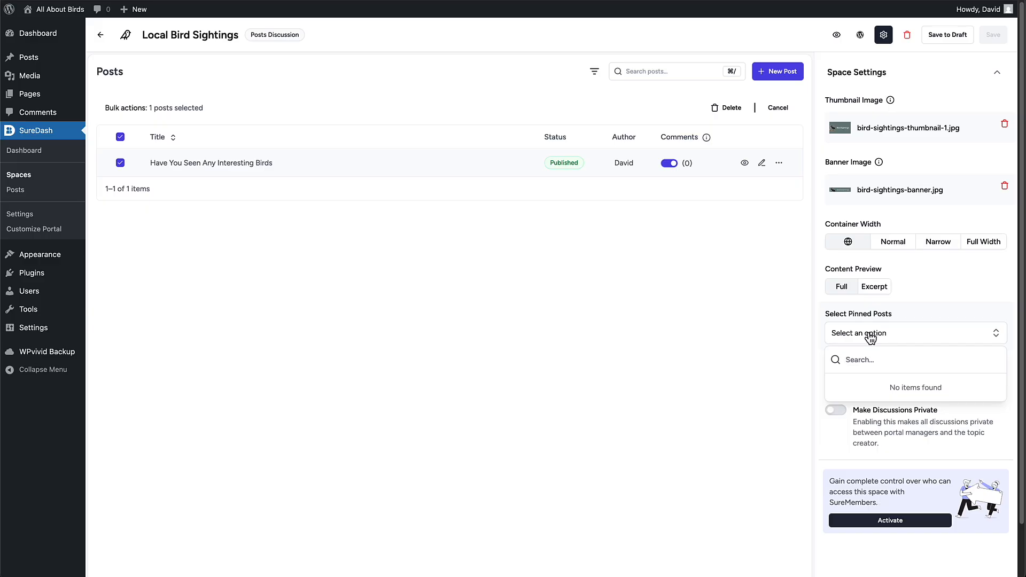
pyautogui.write('have')
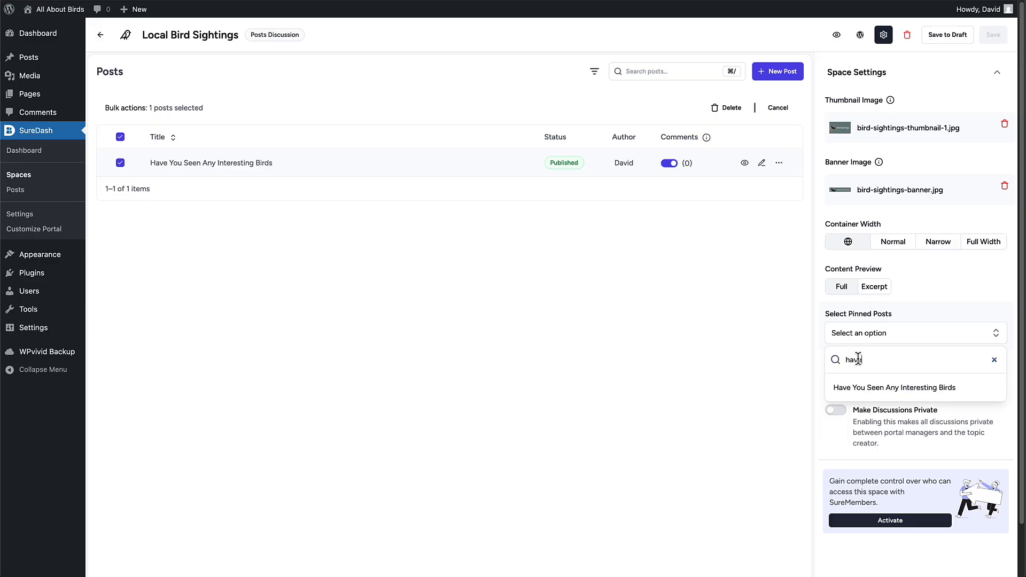
pyautogui.click(861, 388)
pyautogui.click(992, 35)
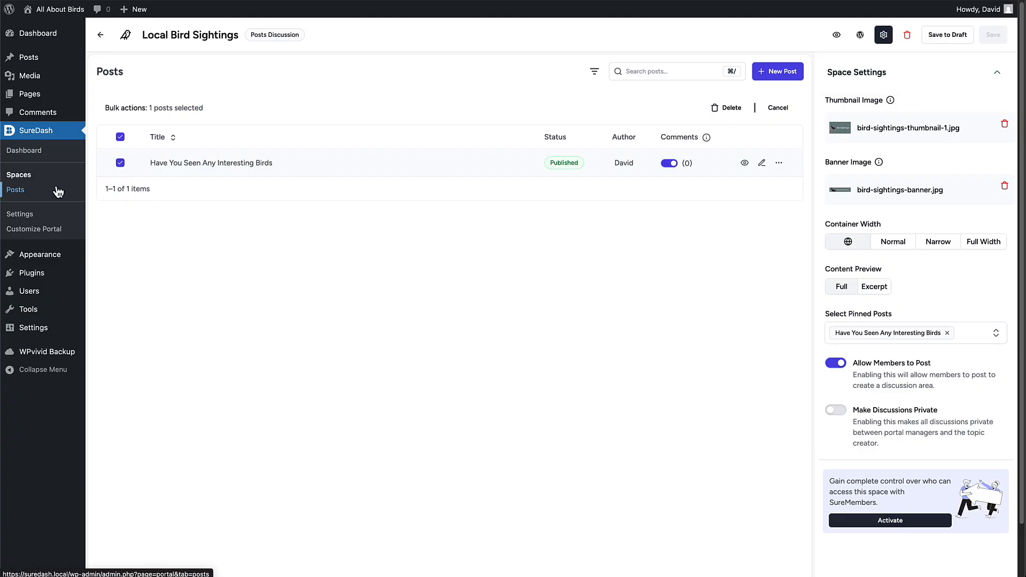
# Visit the portal to check the Local Bird Sightings space and the portal's home page.
pyautogui.click(40, 159)
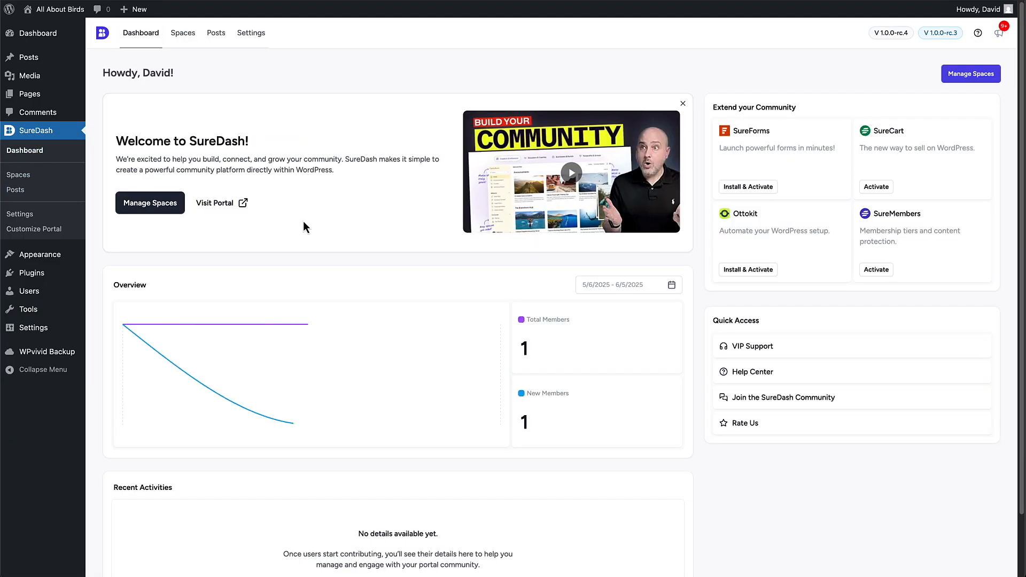
pyautogui.click(227, 203)
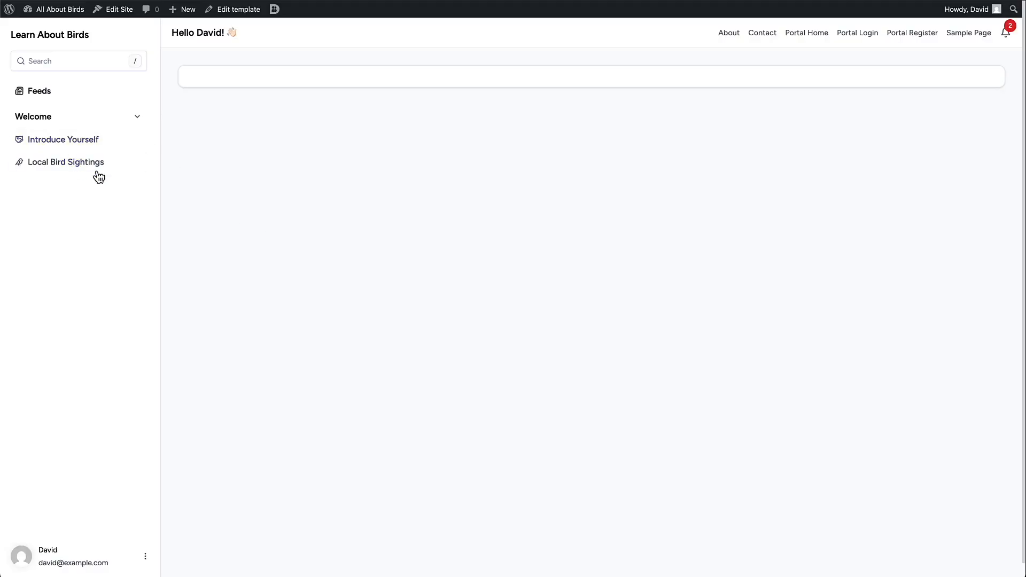
pyautogui.click(53, 170)
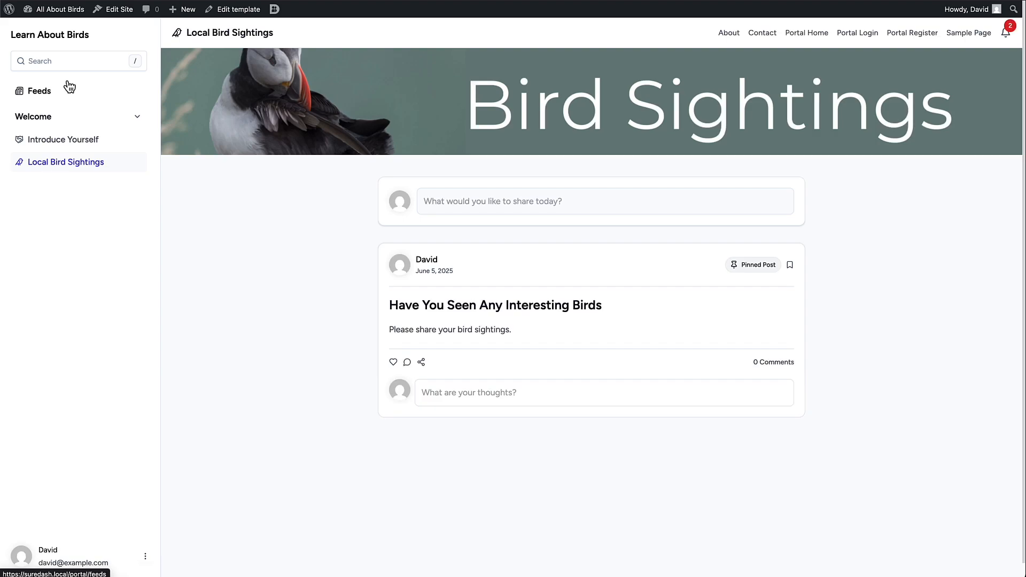
pyautogui.click(61, 36)
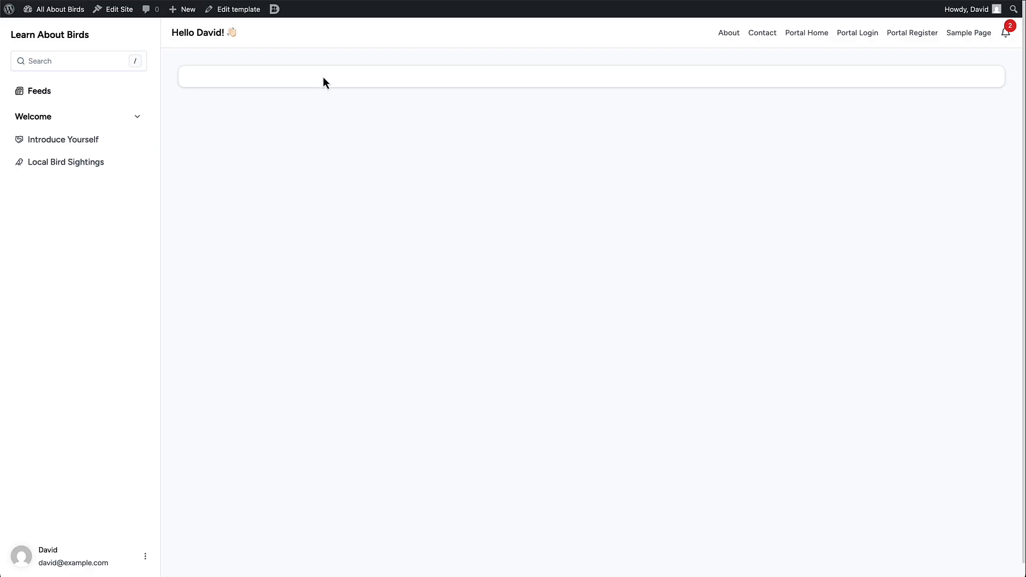
# Open the Portal Home page in the WordPress page editor and hide its title.
pyautogui.moveTo(58, 14)
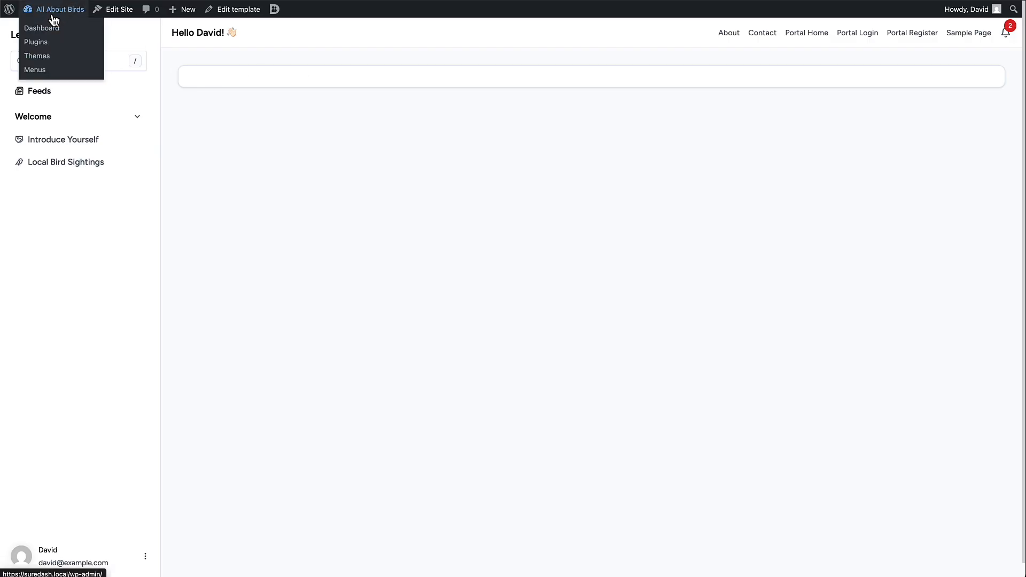
pyautogui.click(49, 34)
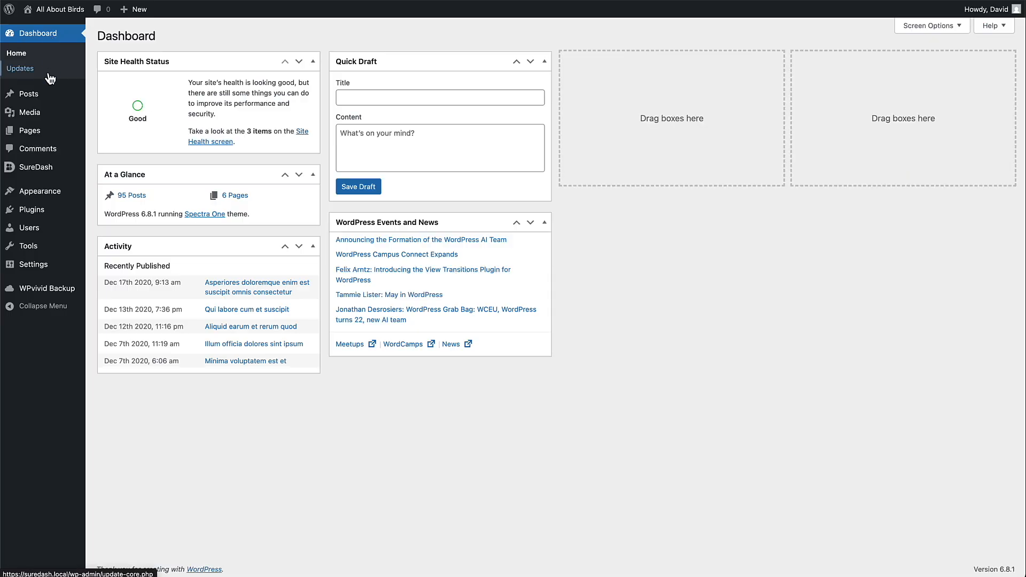
pyautogui.moveTo(39, 136)
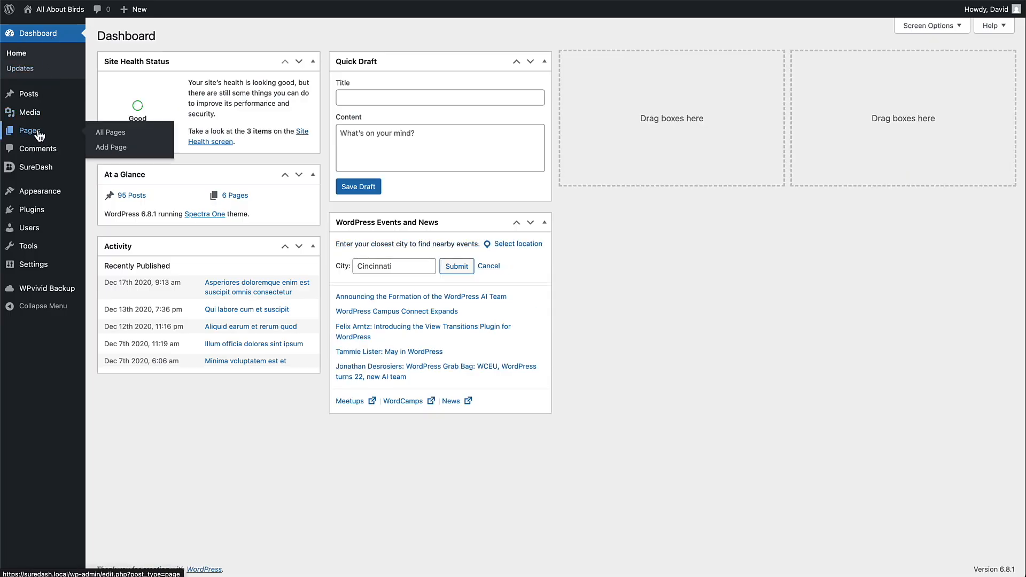
pyautogui.click(140, 133)
pyautogui.click(141, 191)
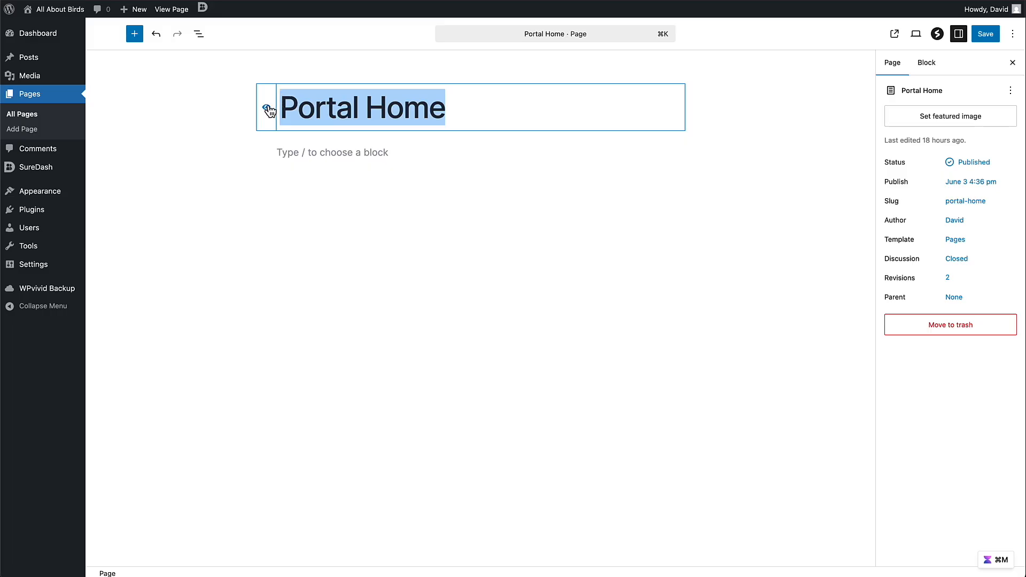
pyautogui.click(266, 108)
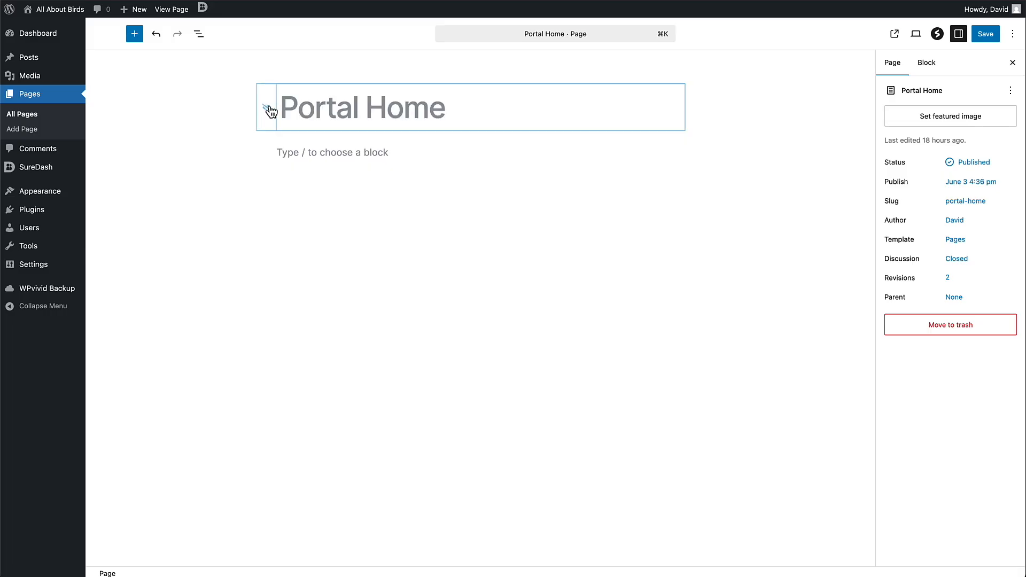
# Add the H2 heading "Lets Get The Party Started!" and the paragraph "Welcome. Birdwatching is a fun and healthy activity." to the page.
pyautogui.click(328, 151)
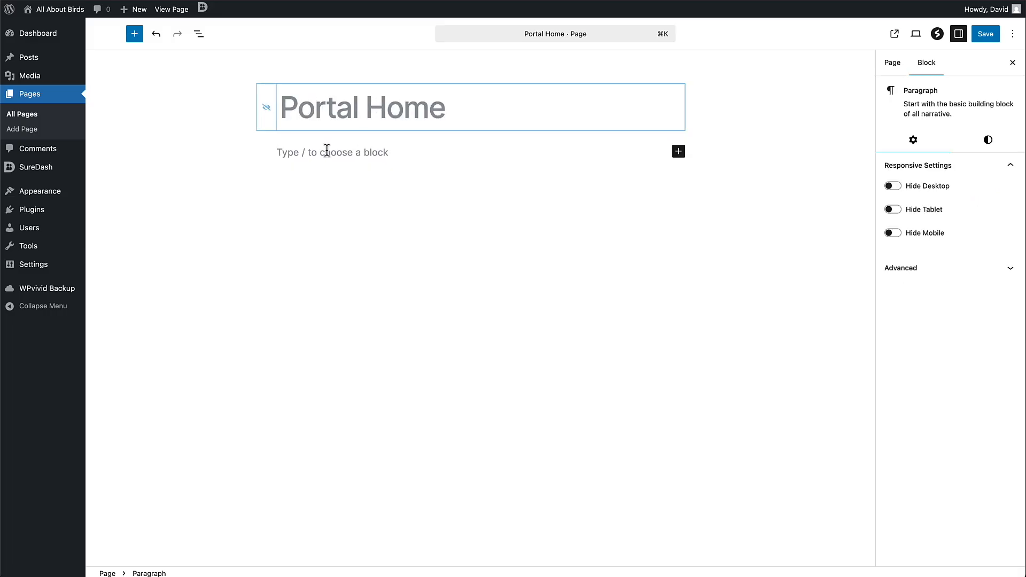
pyautogui.write('## ')
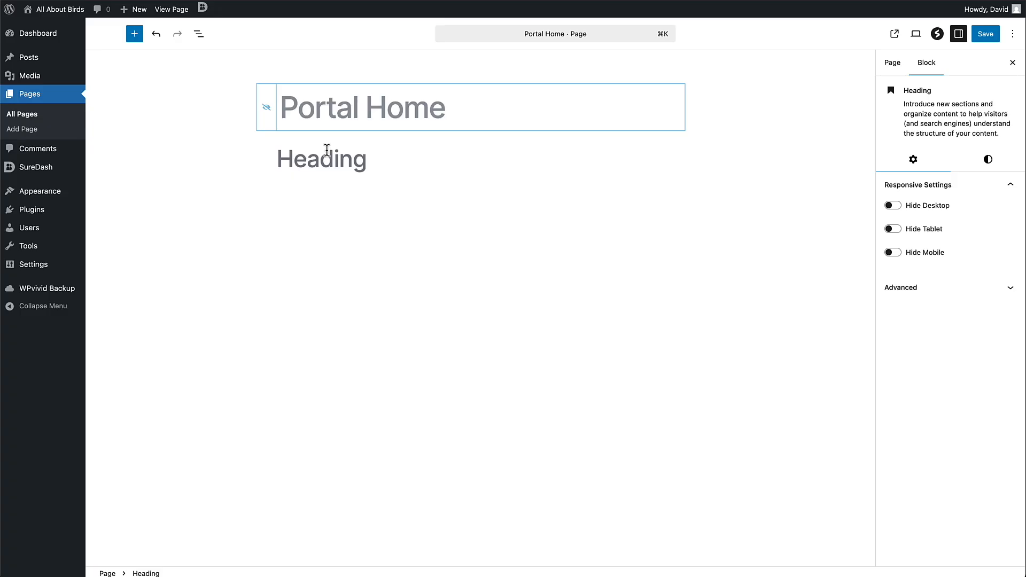
pyautogui.write('Lets Get The Party Started!')
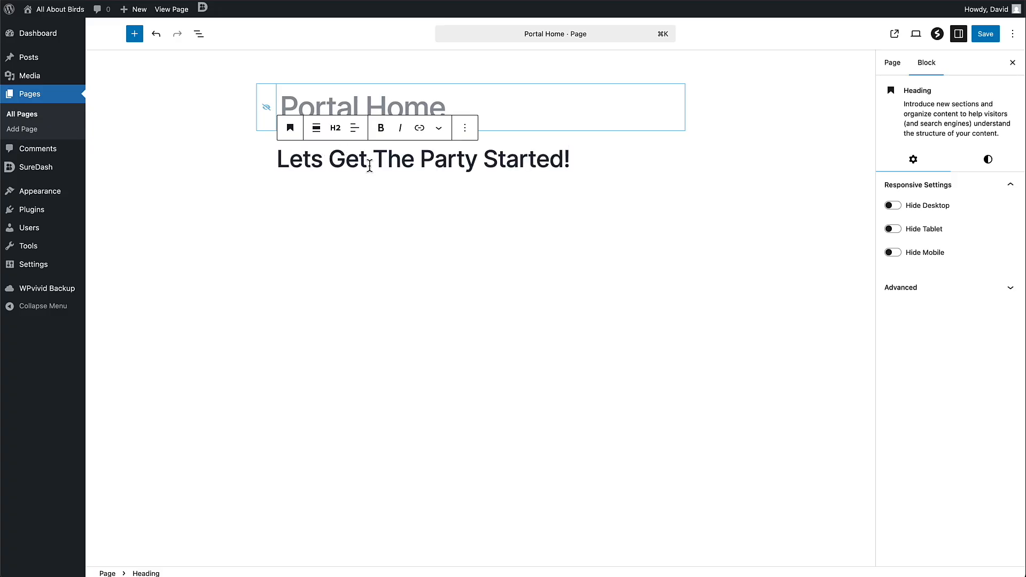
pyautogui.press('Return')
pyautogui.write('Welcome.  Birdwatching is a fun and healthy activity.')
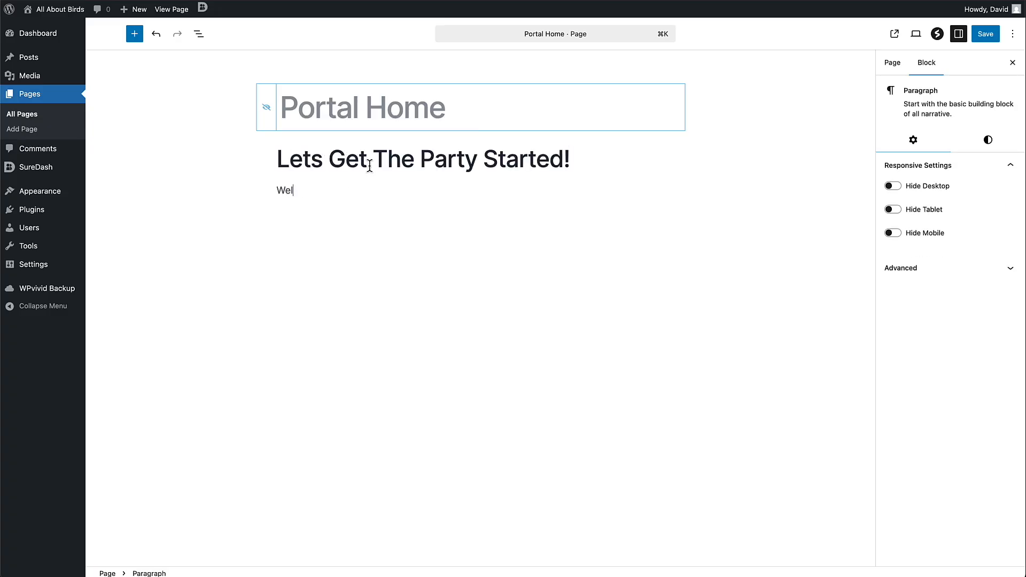
# Set the crowd photo with the red cap from the media library as the Portal Home page's featured image and save the page.
pyautogui.click(892, 64)
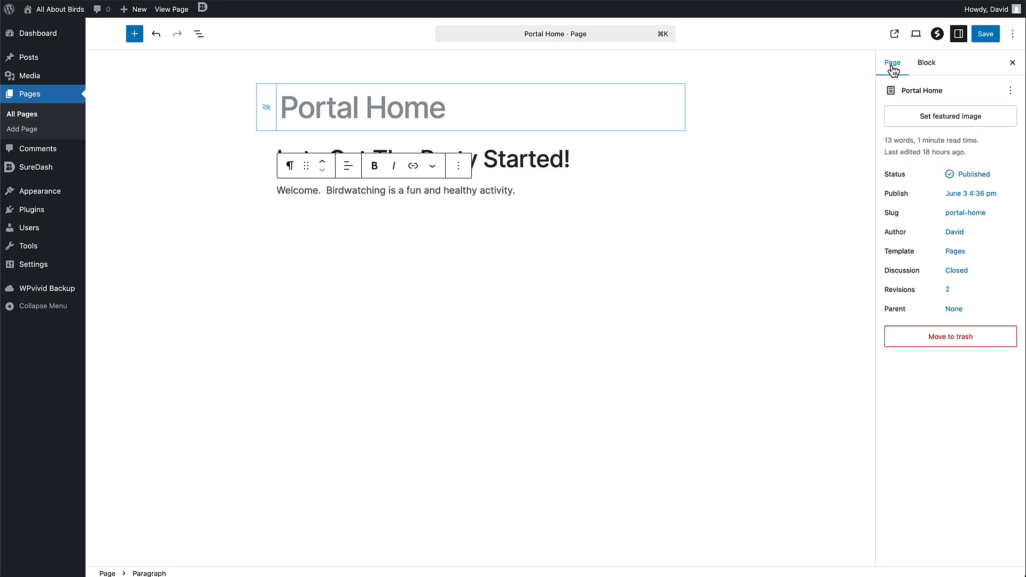
pyautogui.click(943, 119)
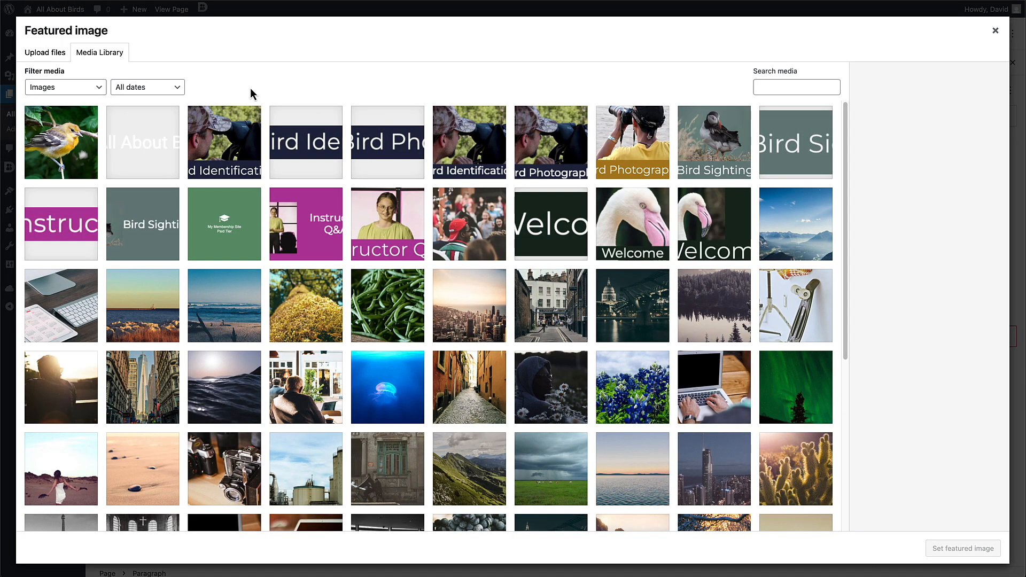
pyautogui.click(490, 228)
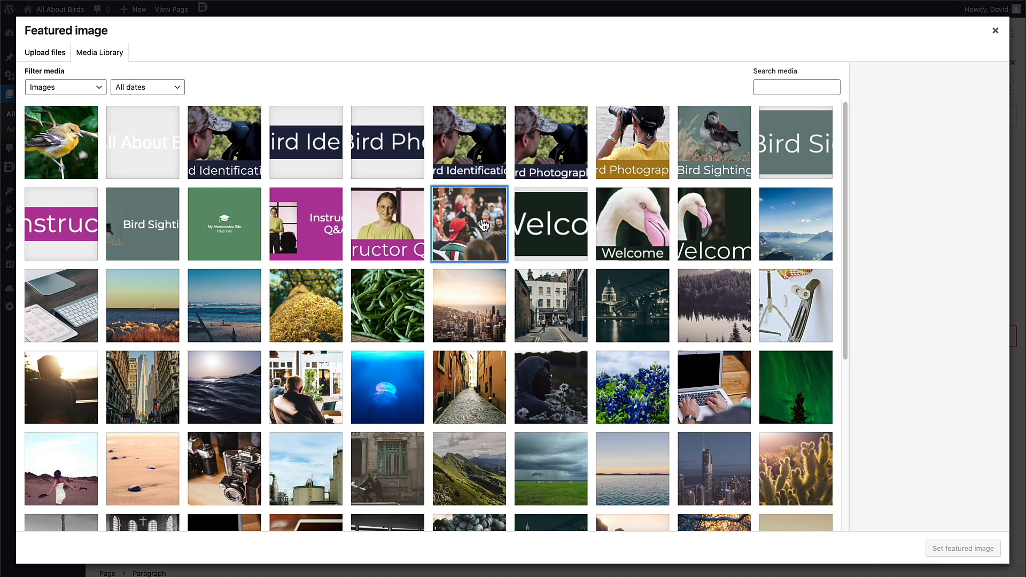
pyautogui.click(960, 550)
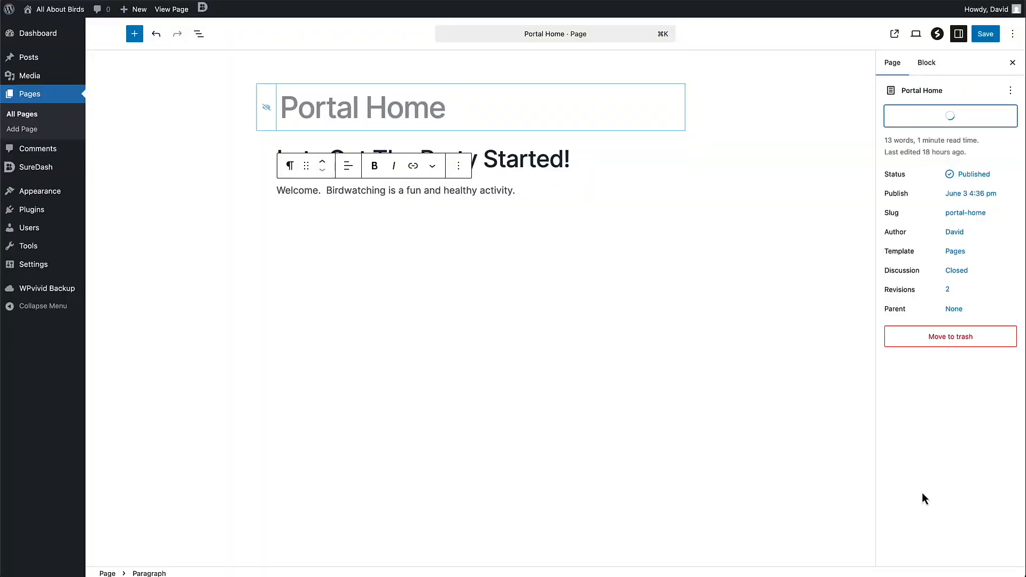
pyautogui.click(986, 35)
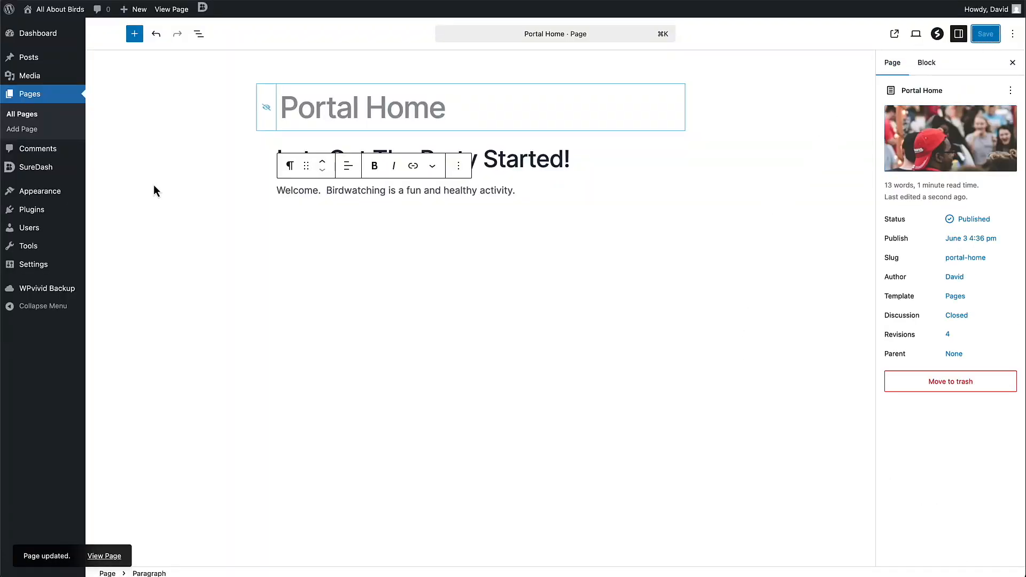
# Visit the community portal from the SureDash dashboard and check its home page and the Feeds page.
pyautogui.moveTo(43, 172)
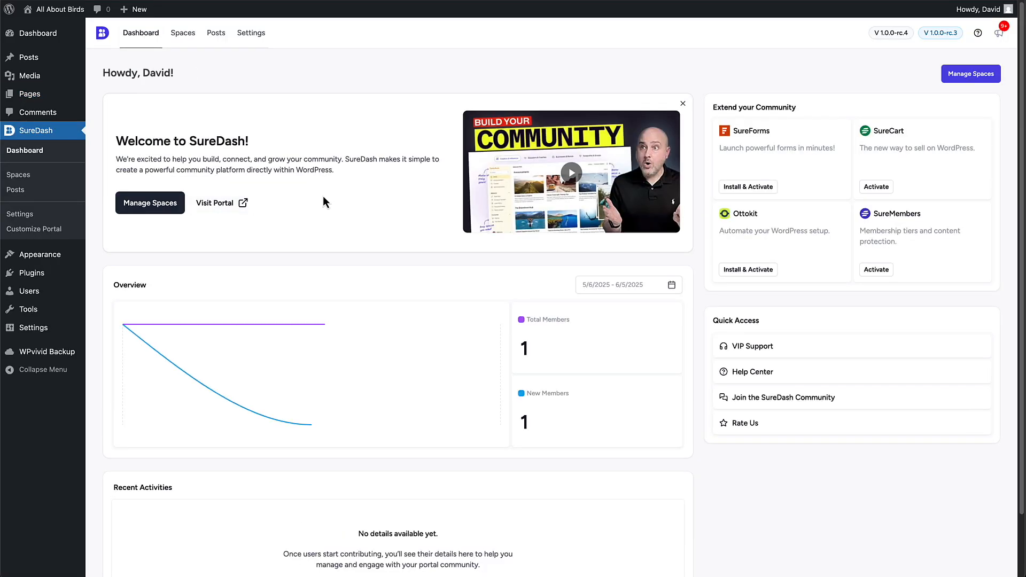
pyautogui.click(220, 204)
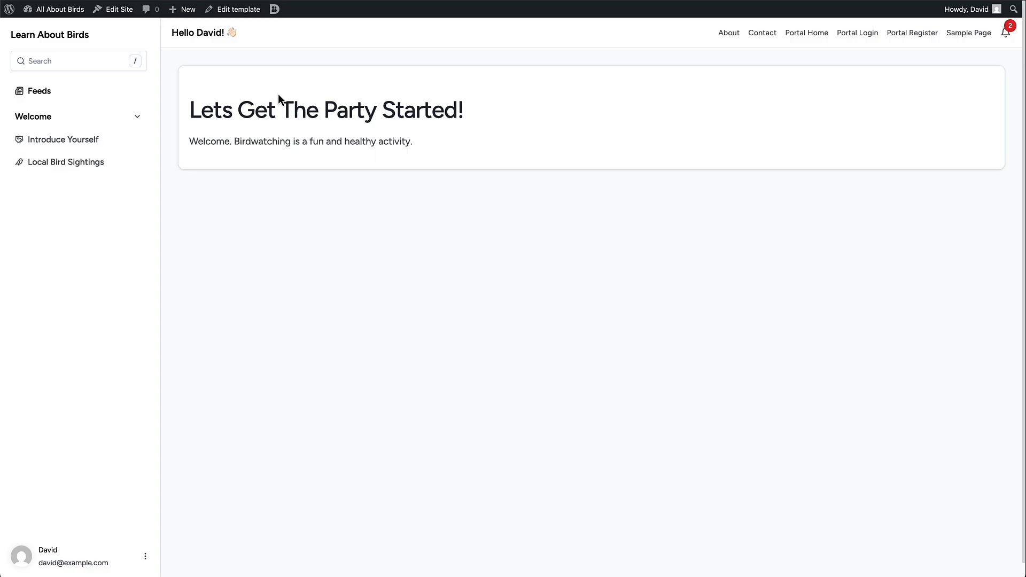
pyautogui.click(39, 96)
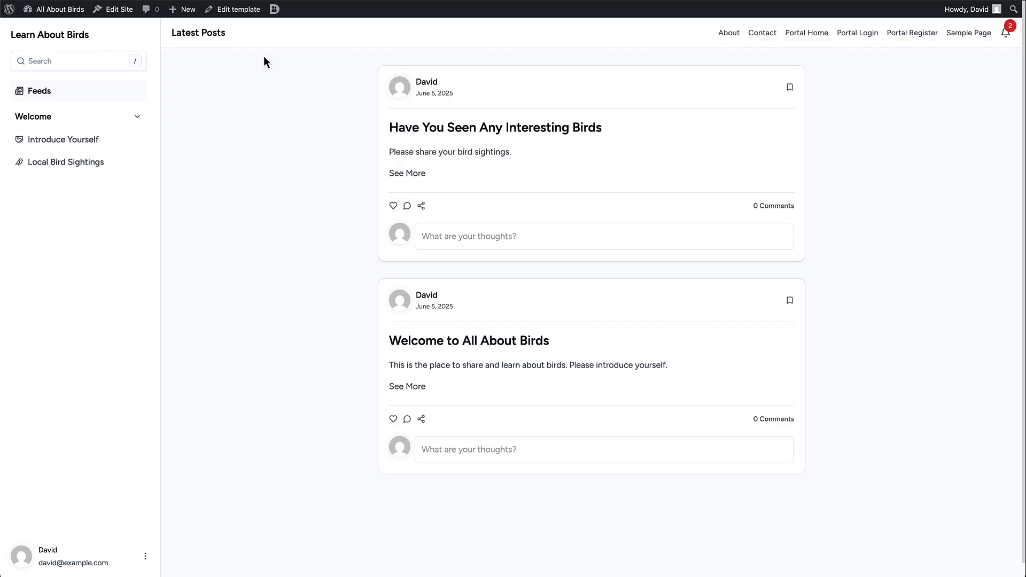
# Create a new space group named "Birding Courses" in the SureDash spaces.
pyautogui.moveTo(279, 11)
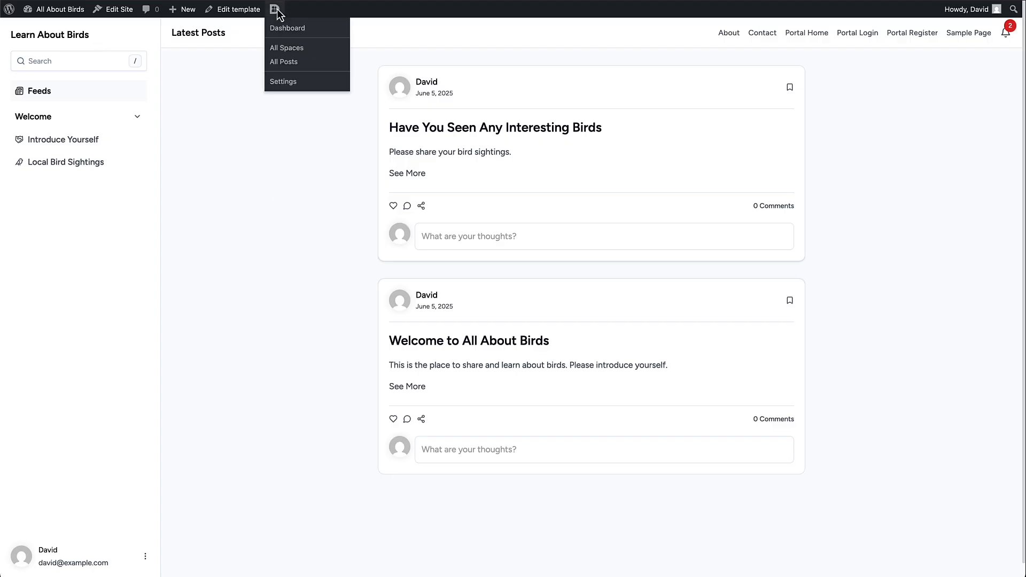
pyautogui.click(280, 53)
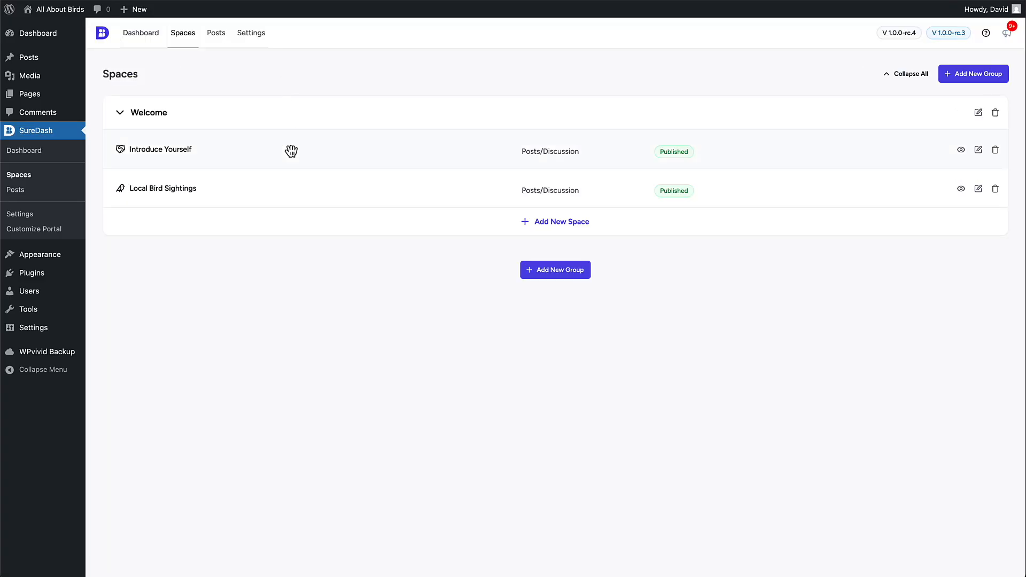
pyautogui.click(553, 272)
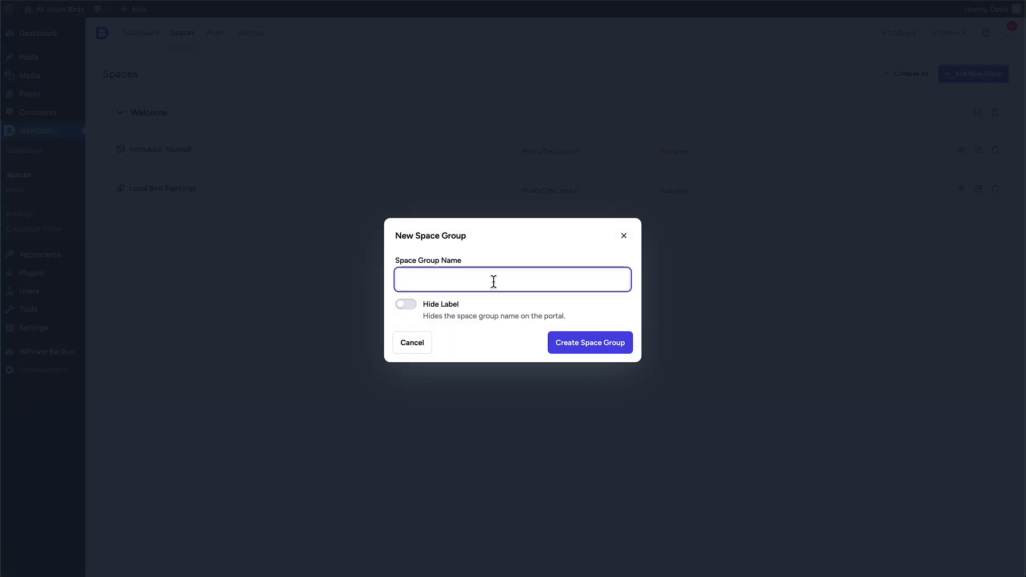
pyautogui.write('Birding Courses')
pyautogui.click(582, 343)
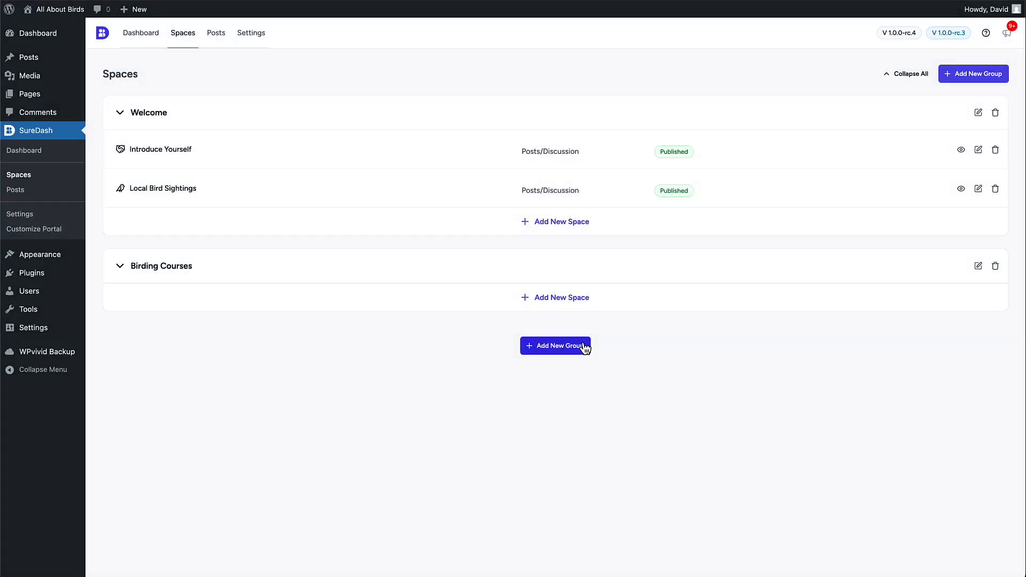
# Add a Course space titled "Bird Identification" with the bird icon to the Birding Courses group.
pyautogui.click(537, 298)
pyautogui.click(408, 193)
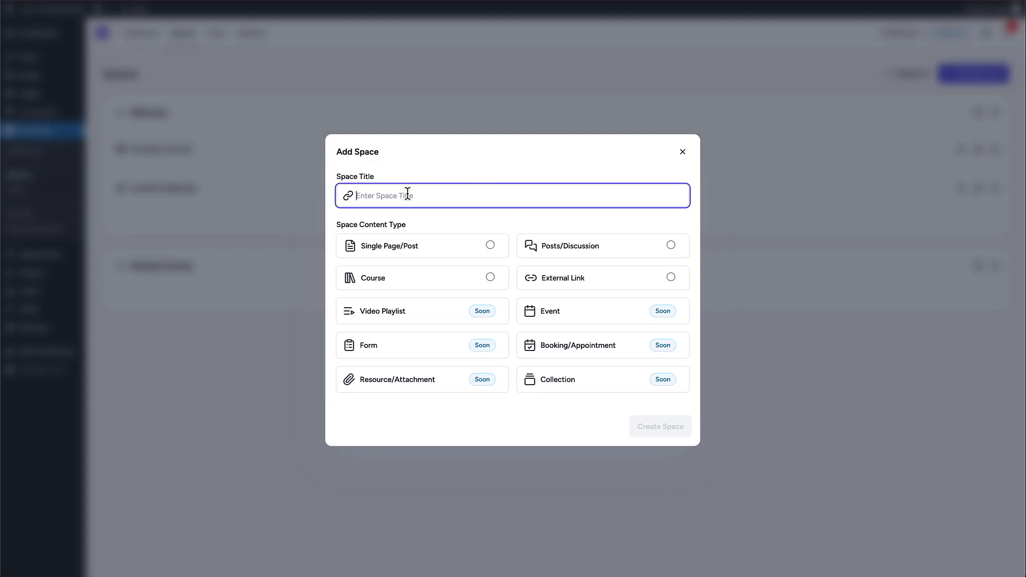
pyautogui.write('Bird Identification')
pyautogui.click(491, 278)
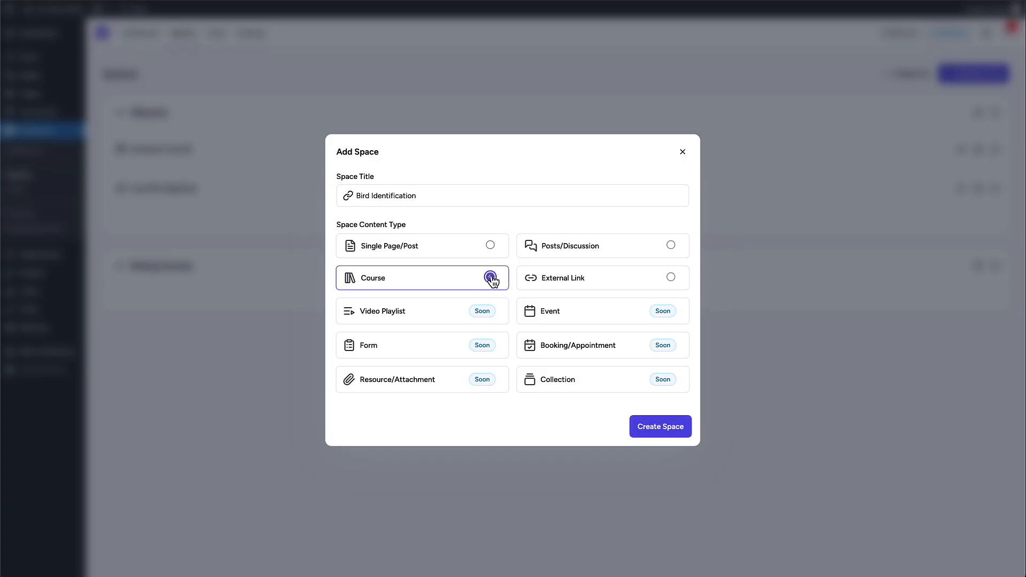
pyautogui.click(347, 196)
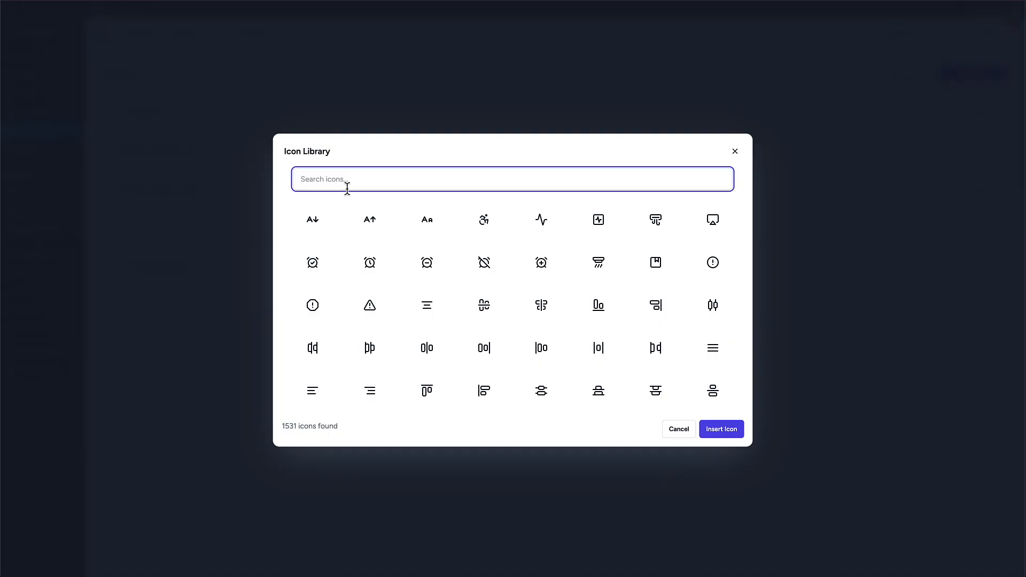
pyautogui.write('bird')
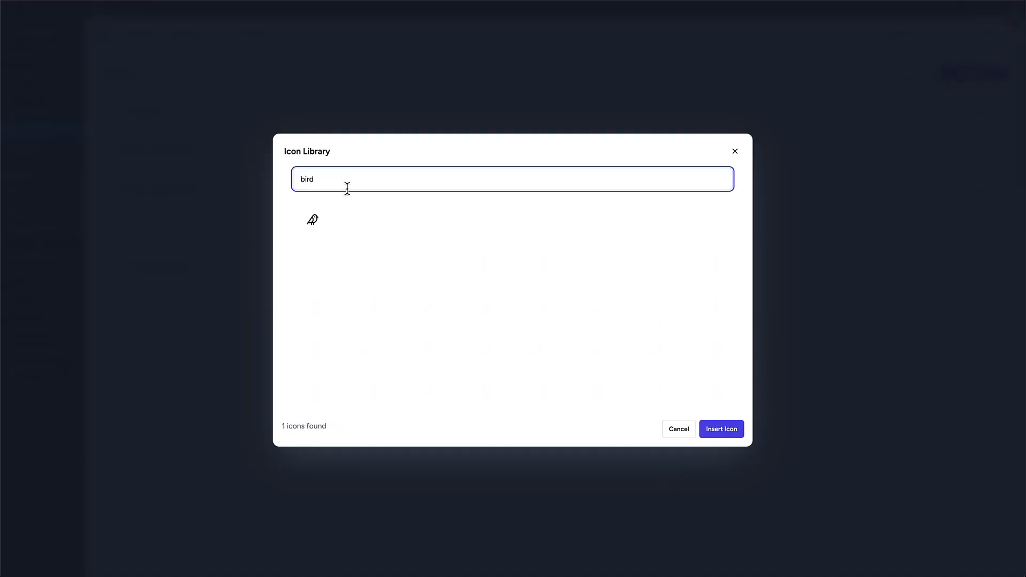
pyautogui.click(319, 224)
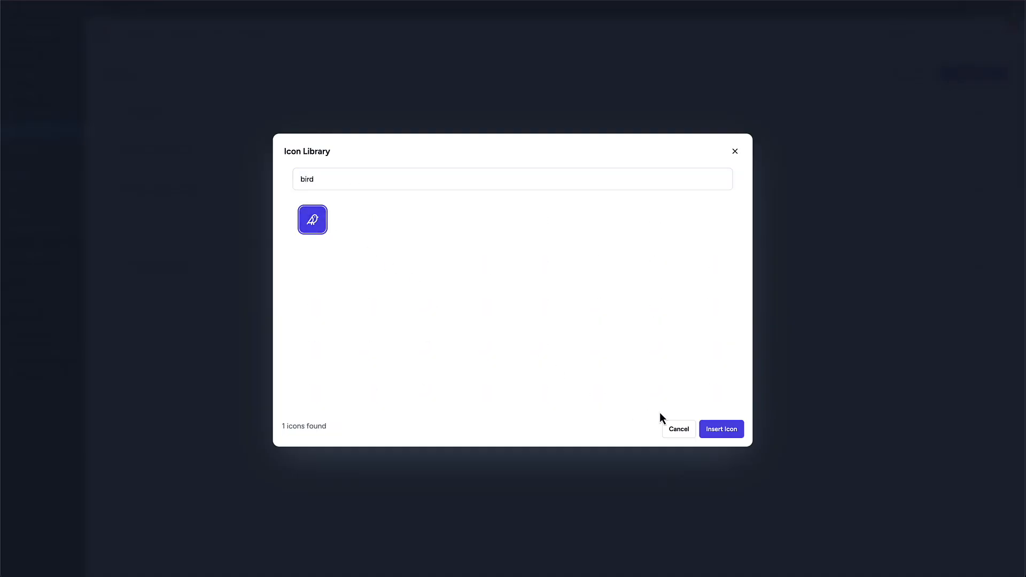
pyautogui.click(730, 431)
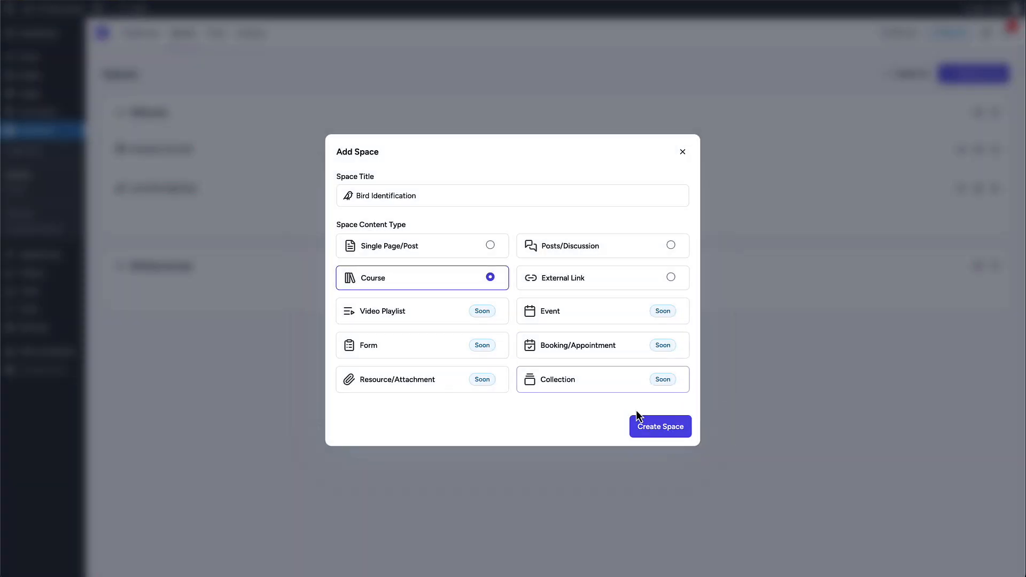
pyautogui.click(656, 431)
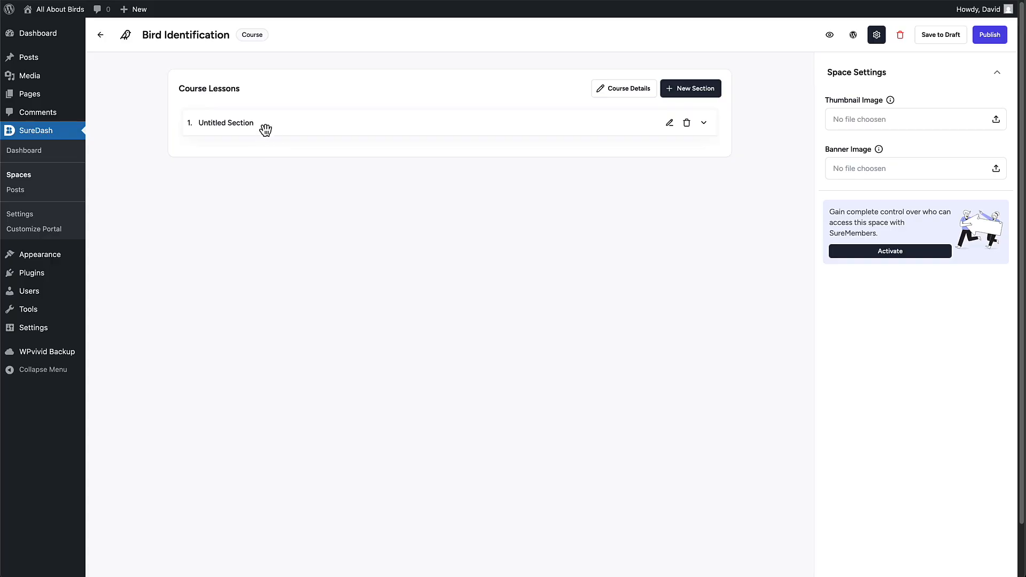
# Set bird-id-thumbnail.jpg from the media library as the Bird Identification space's thumbnail image.
pyautogui.click(619, 91)
pyautogui.click(921, 117)
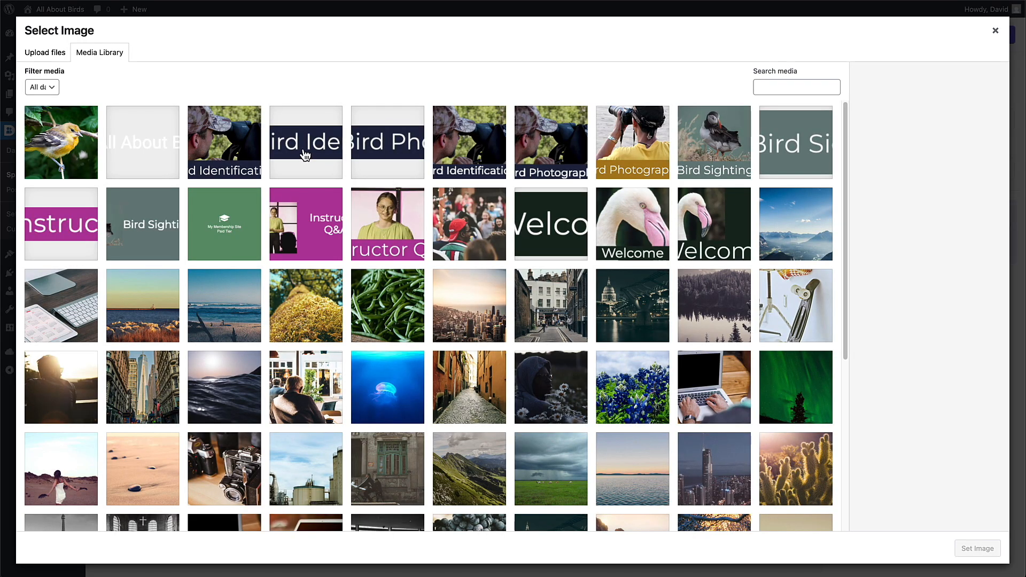
pyautogui.click(305, 154)
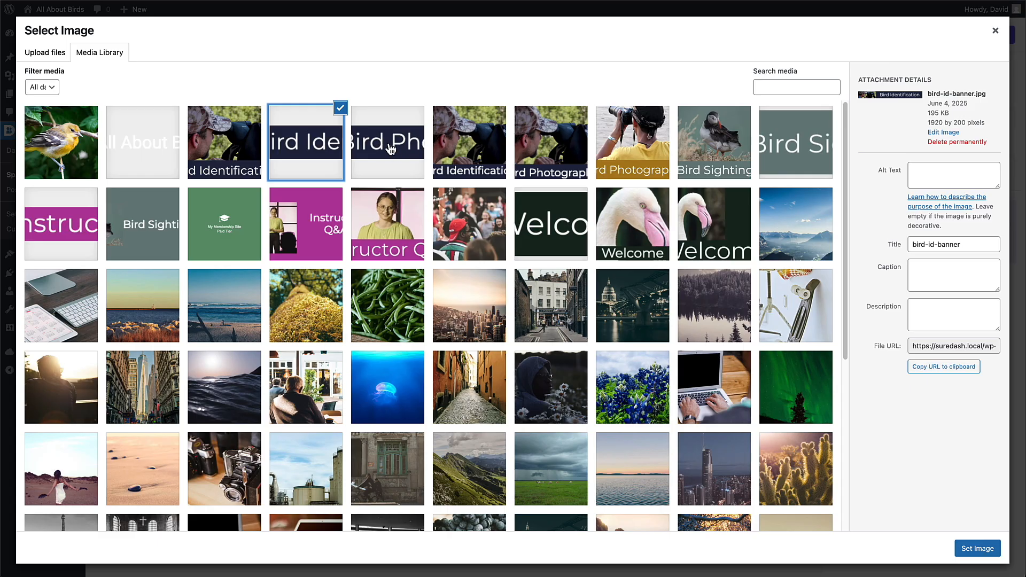
pyautogui.click(390, 150)
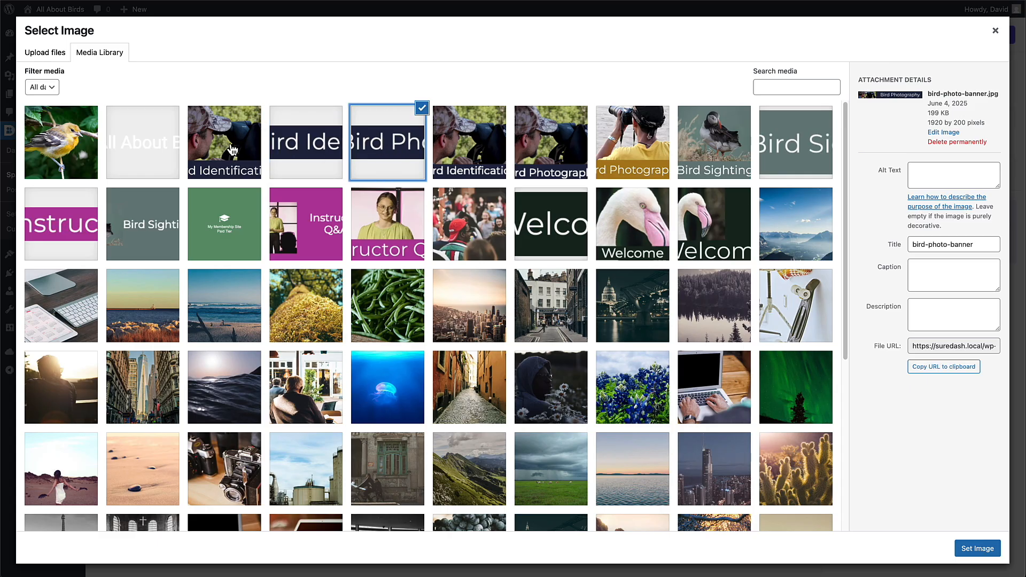
pyautogui.click(501, 151)
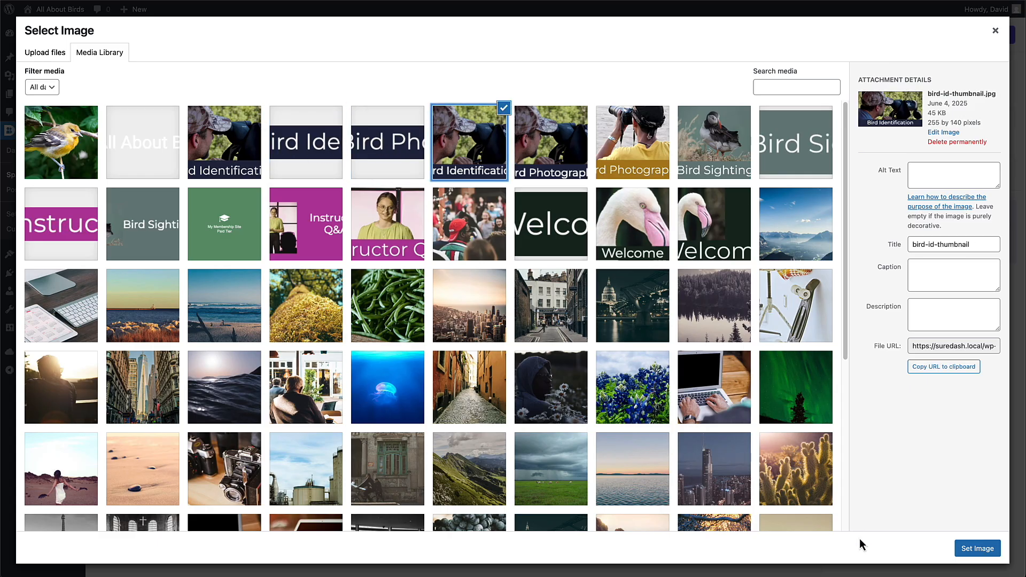
pyautogui.click(971, 550)
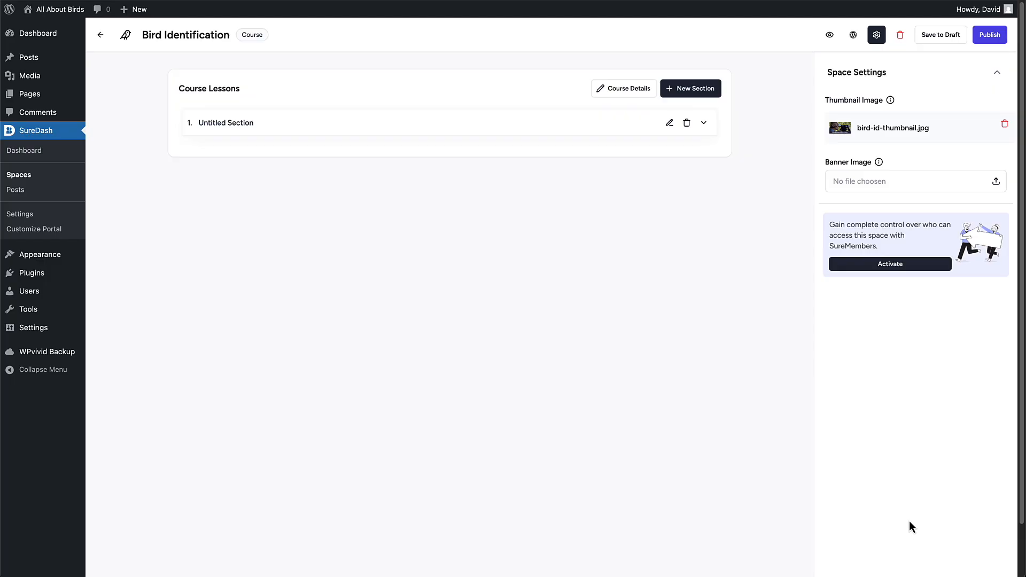
# Set bird-photo-banner.jpg from the media library as the Bird Identification space's banner image.
pyautogui.click(904, 181)
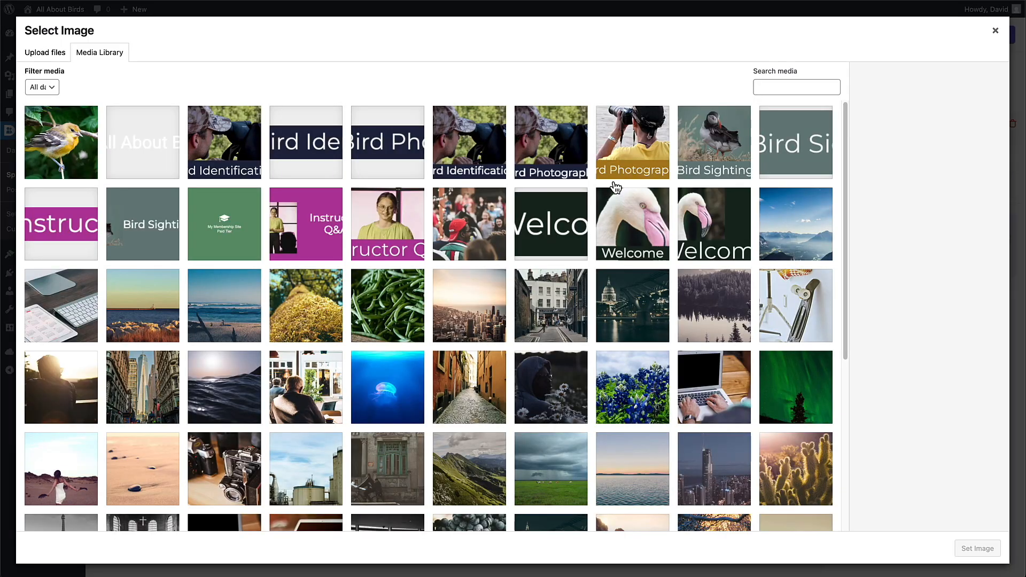
pyautogui.click(382, 150)
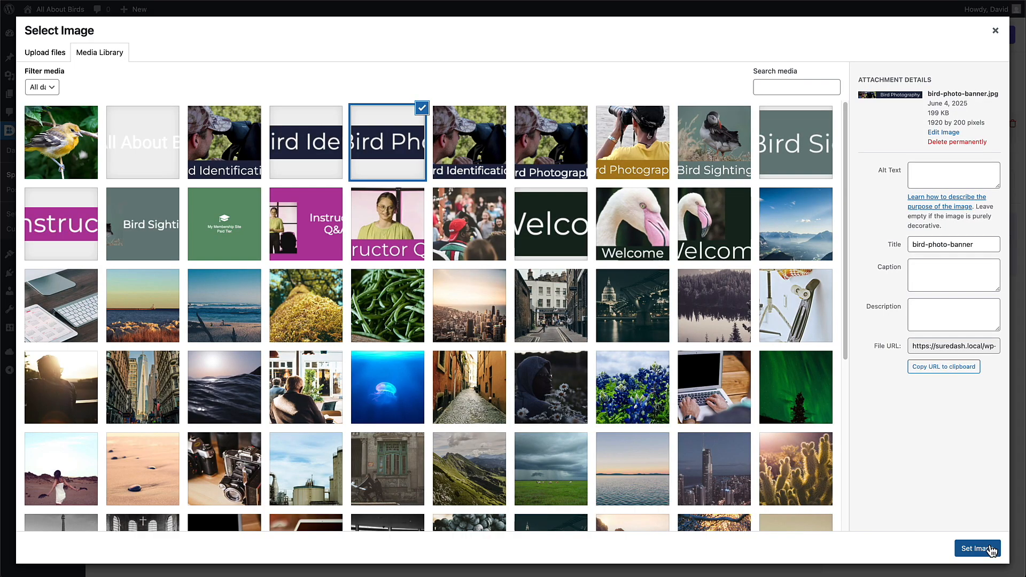
pyautogui.click(987, 548)
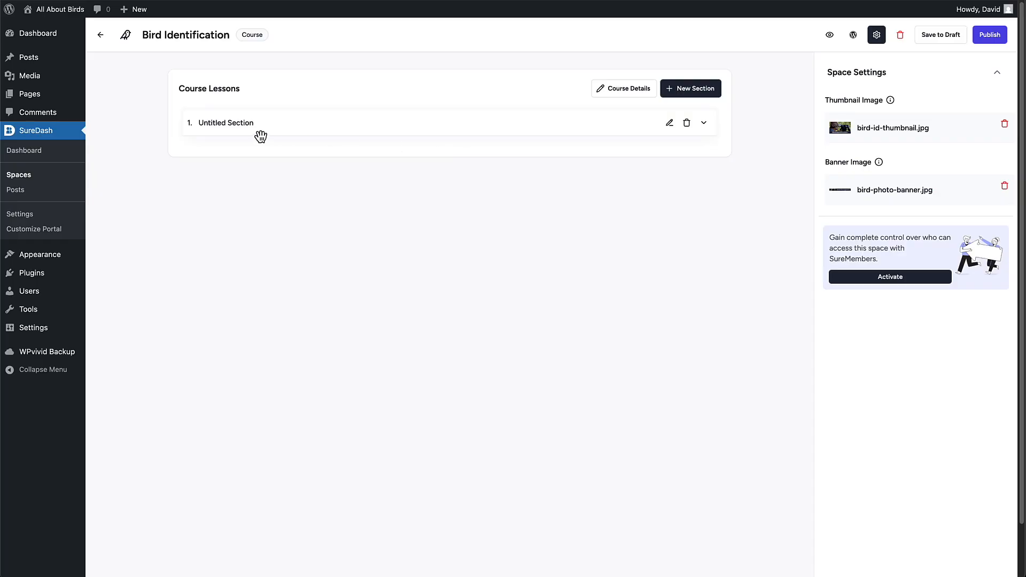
# Rename the course's untitled section to "First Steps" and save the name.
pyautogui.click(235, 129)
pyautogui.click(669, 123)
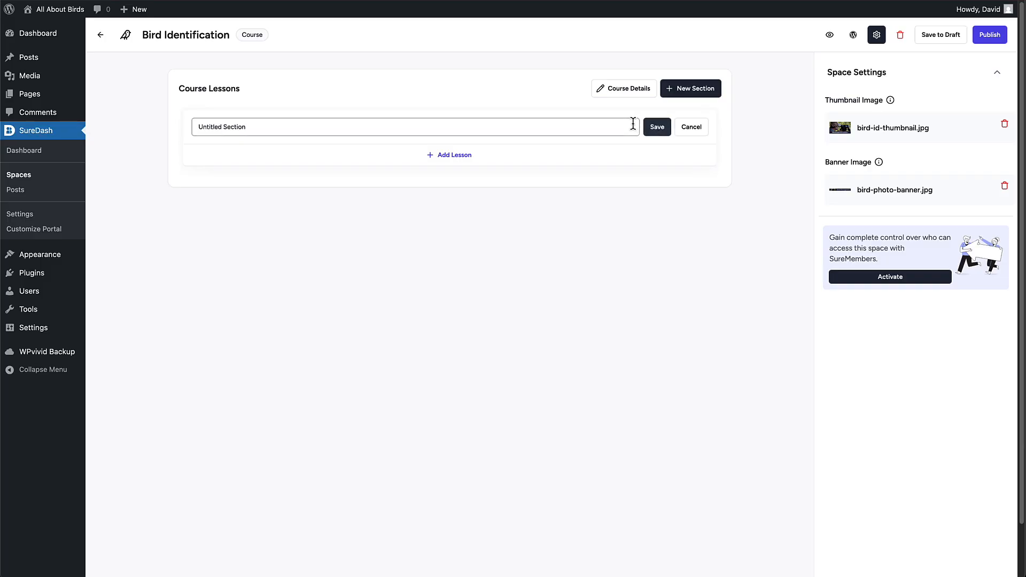
pyautogui.tripleClick(200, 126)
pyautogui.write('First')
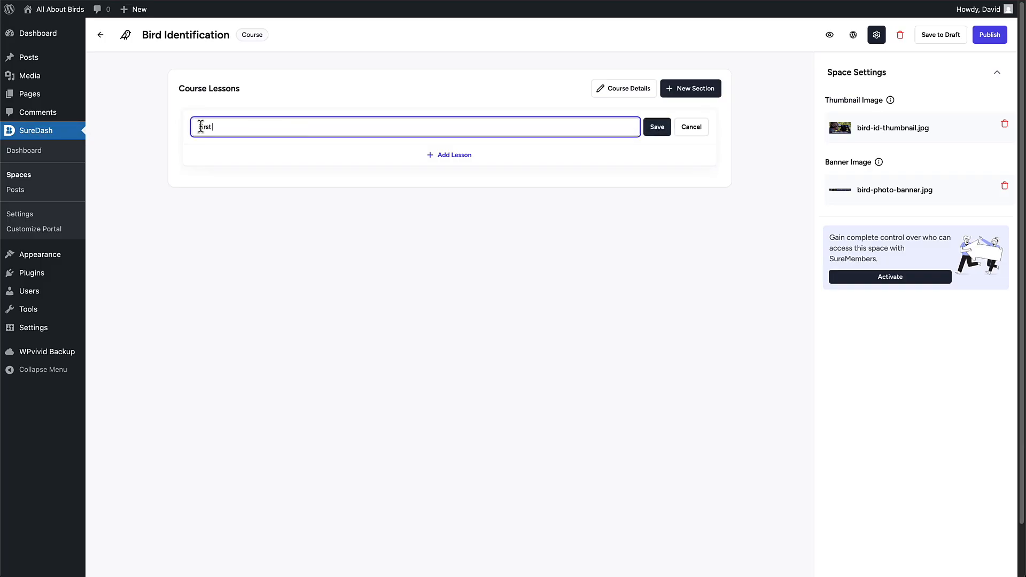
pyautogui.write(' Steps')
pyautogui.click(657, 129)
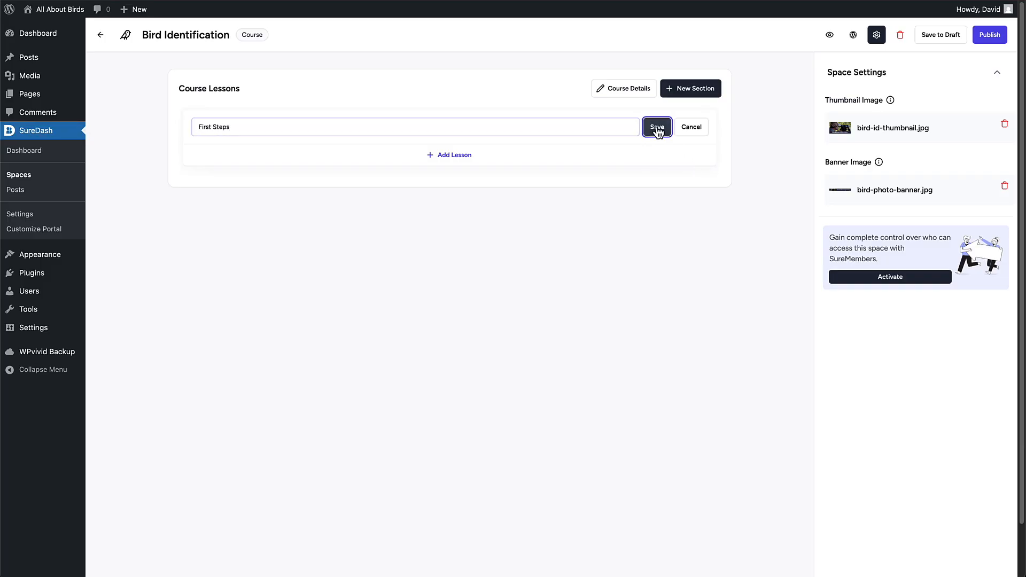
# Add a lesson titled "10 Common Backyard Birds" to the First Steps section with a lesson duration of 25:00.
pyautogui.click(453, 149)
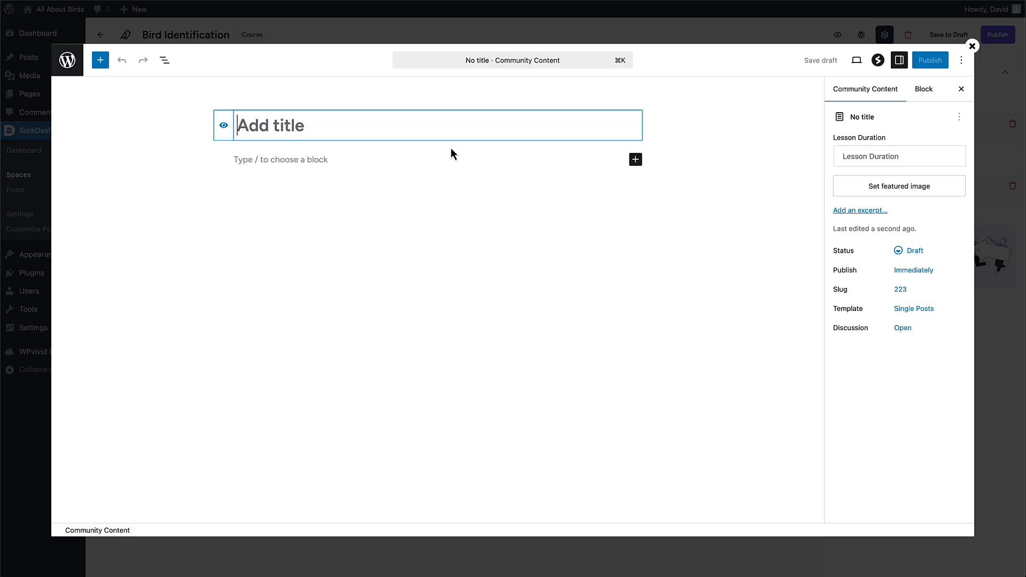
pyautogui.write('10 ')
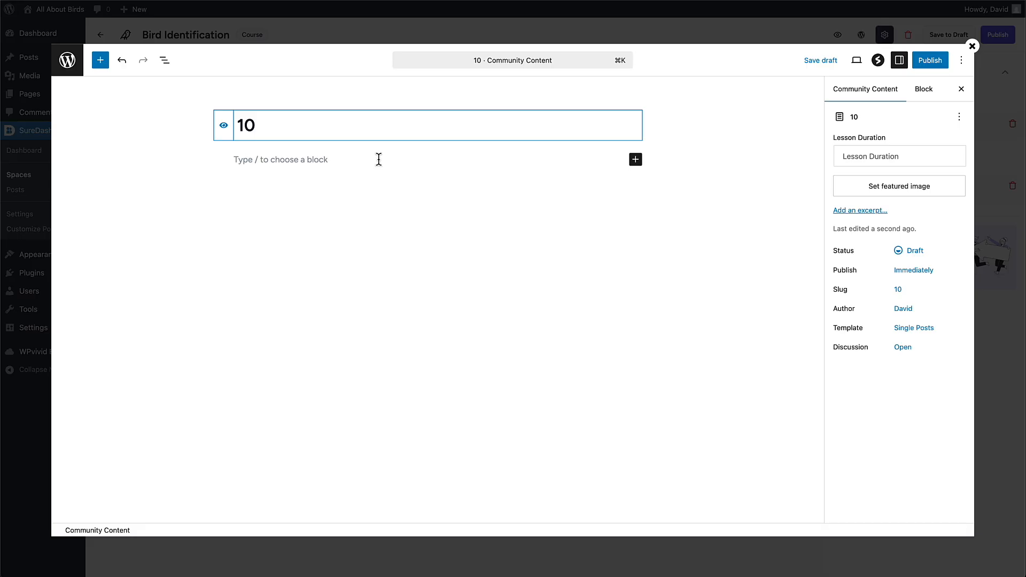
pyautogui.write('Common B')
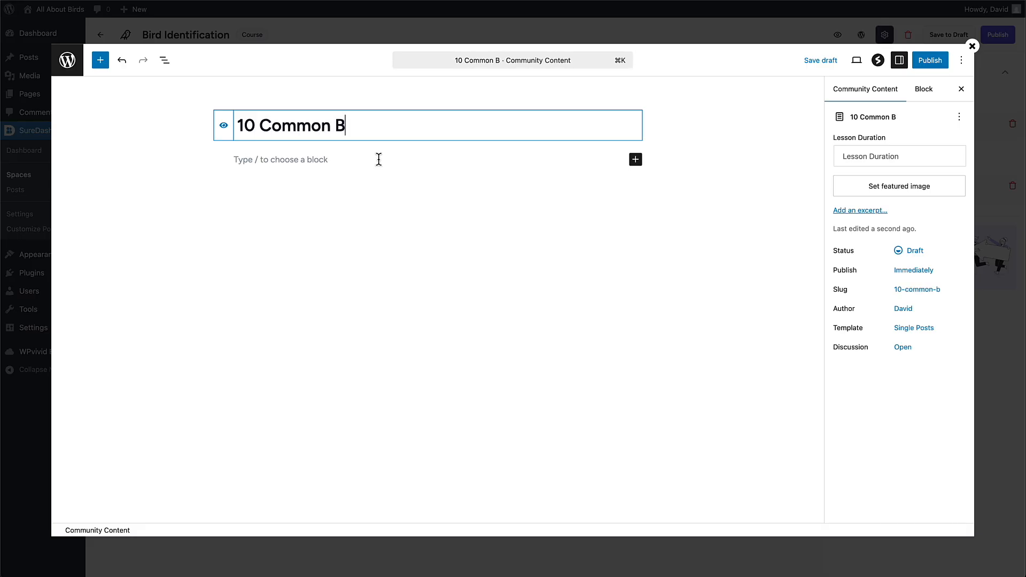
pyautogui.write('ackyard B')
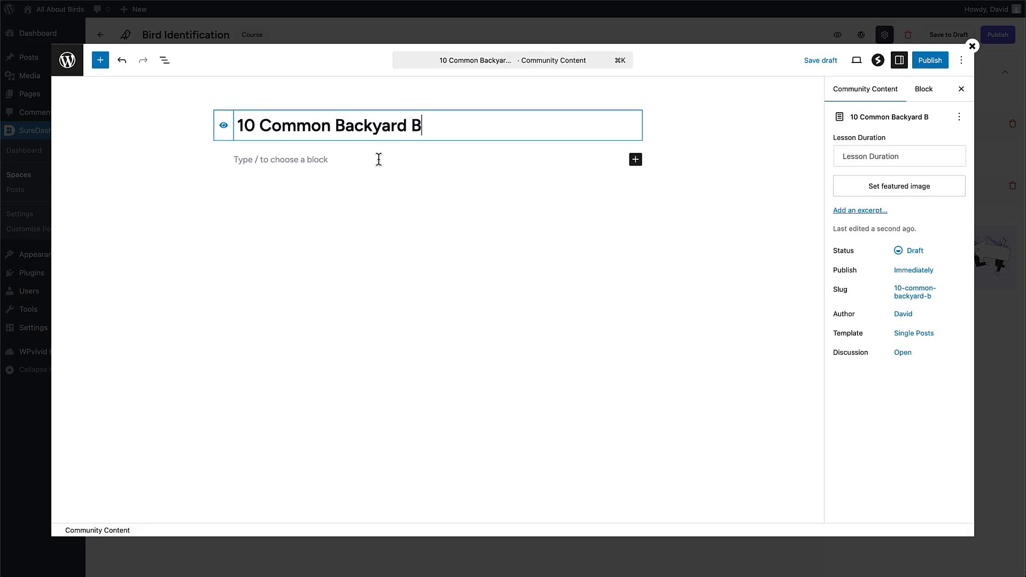
pyautogui.write('irds')
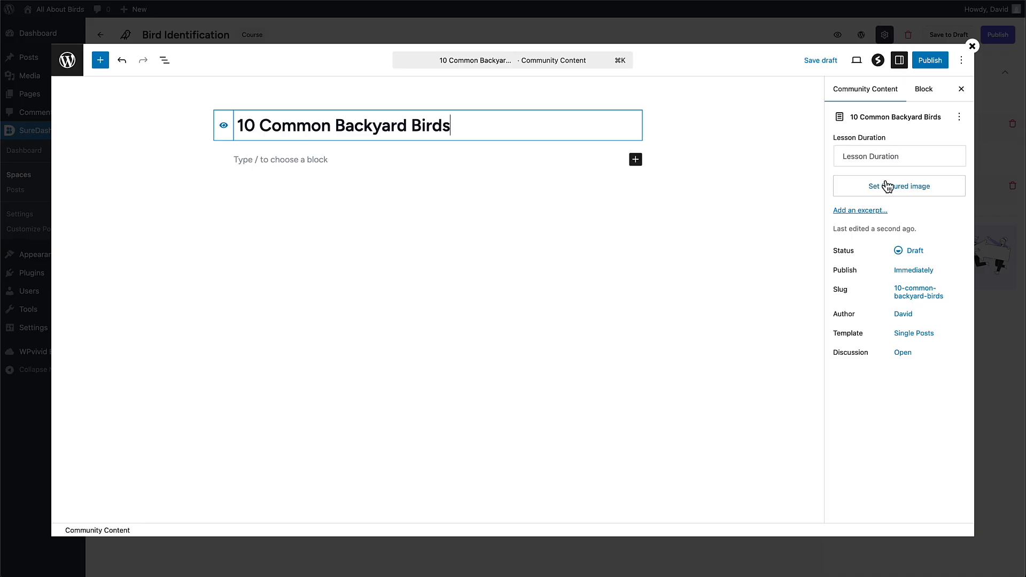
pyautogui.click(872, 155)
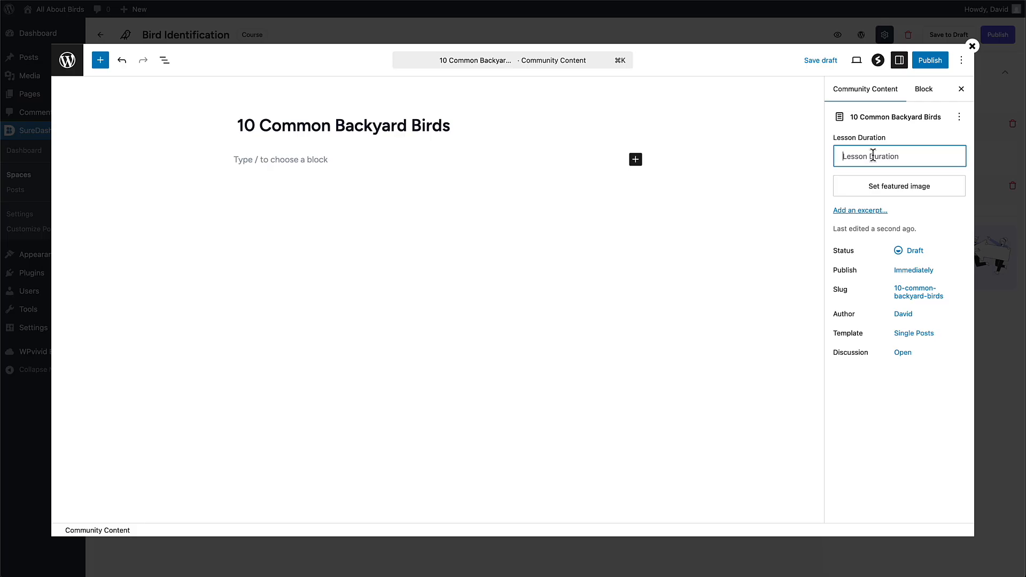
pyautogui.write('25:00')
# Set bird-id-feature.jpg as the lesson's featured image and write an intro paragraph on identifying 10 common local birds by sight and bird calls.
pyautogui.click(877, 189)
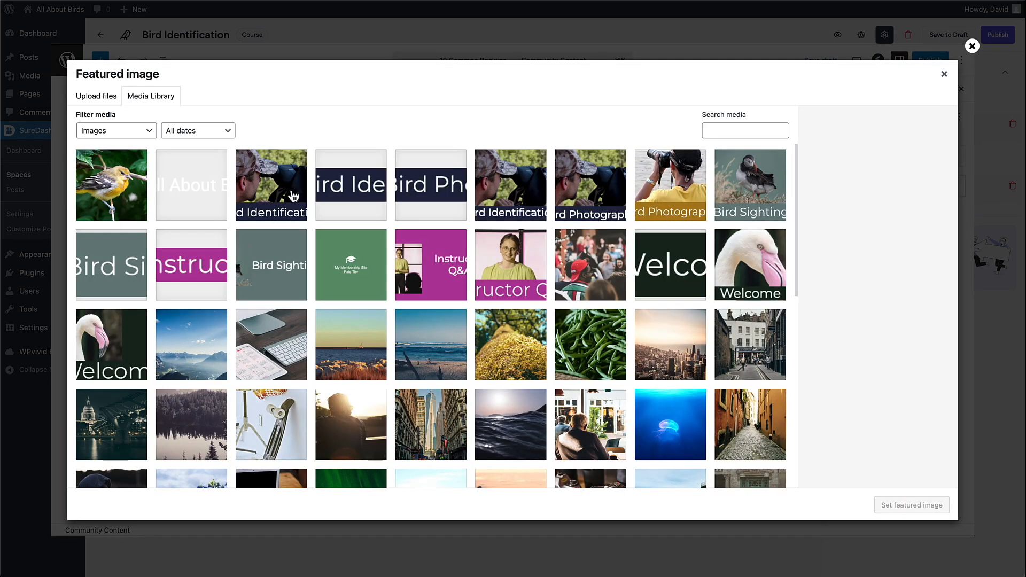
pyautogui.click(294, 195)
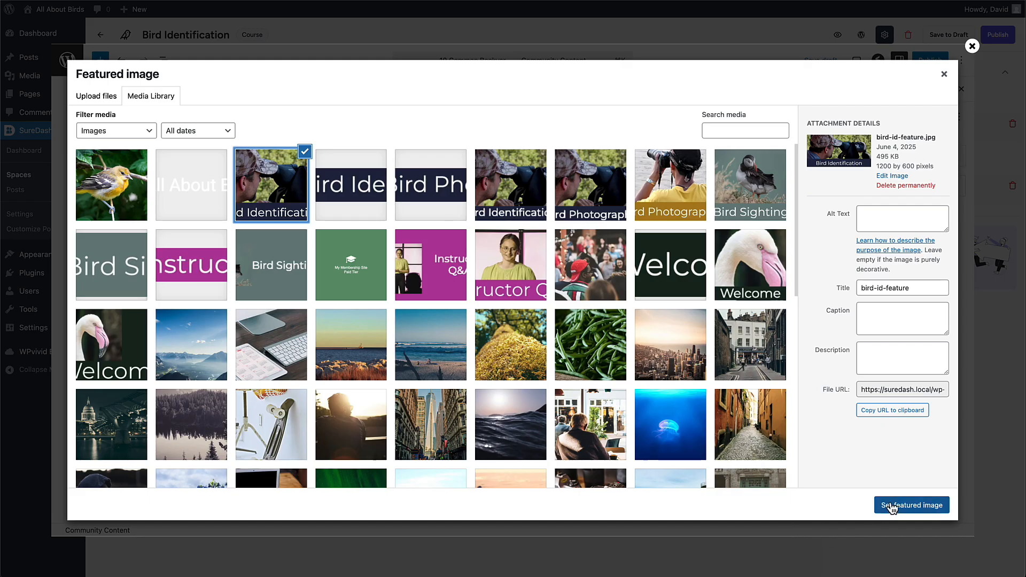
pyautogui.click(889, 504)
pyautogui.click(287, 163)
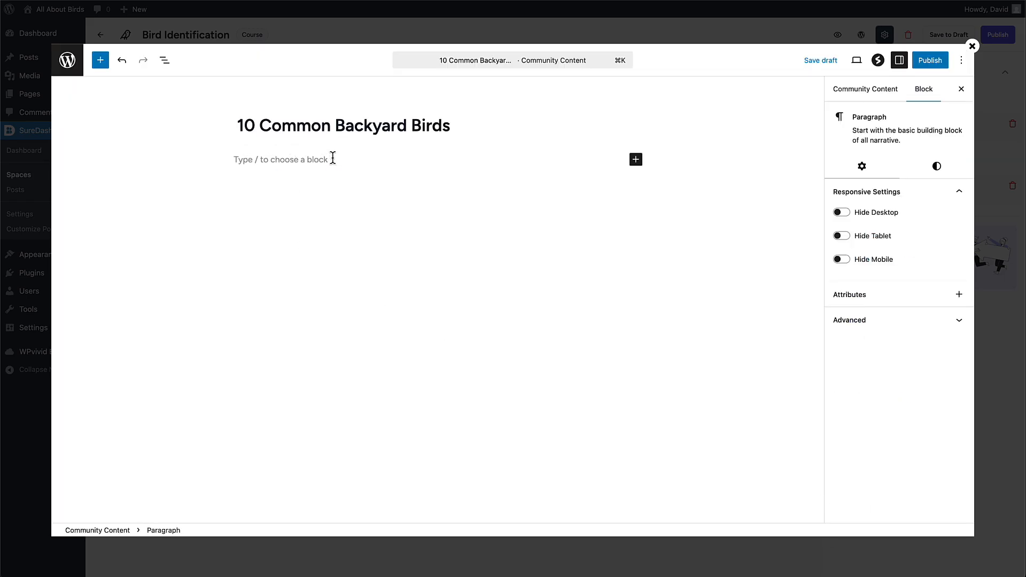
pyautogui.write("Lets learn to identify 10 common birds that you will see locally.  We'll learn to id them by sight and we will learn their bird calls.")
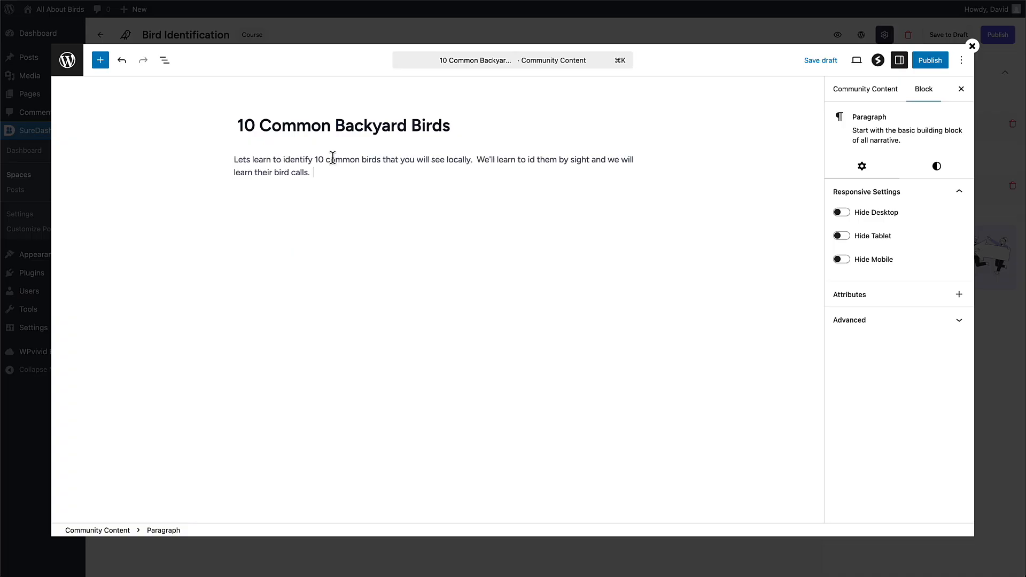
# Insert a YouTube Embed block below the lesson's intro paragraph and embed the video from the copied YouTube link.
pyautogui.press('Return')
pyautogui.write('/')
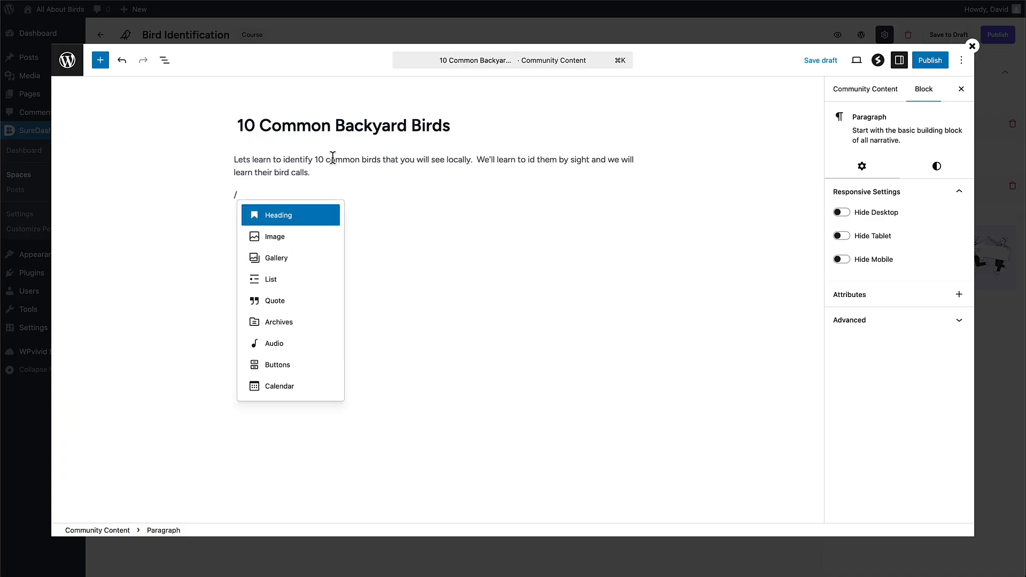
pyautogui.write('yout')
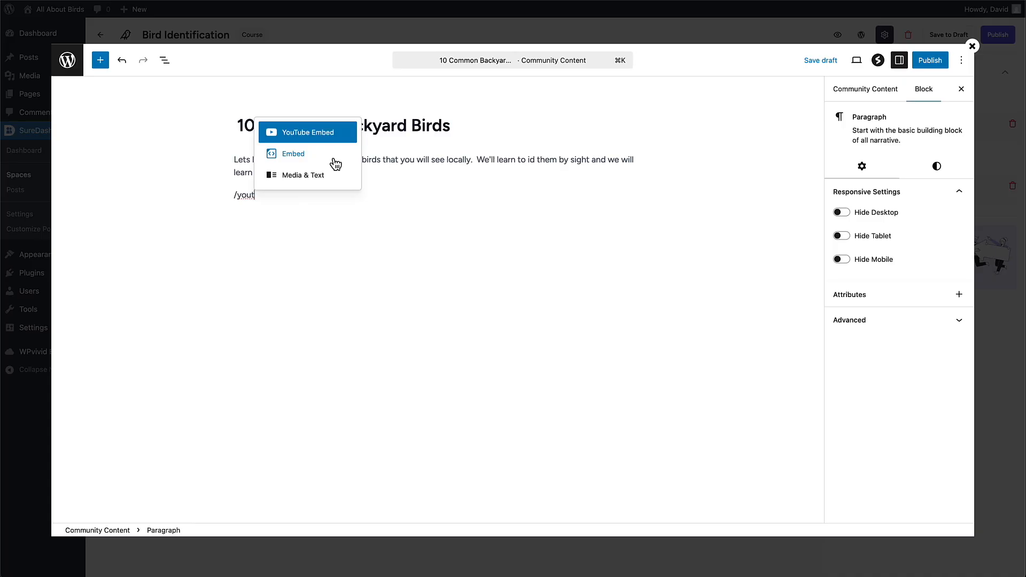
pyautogui.press('Return')
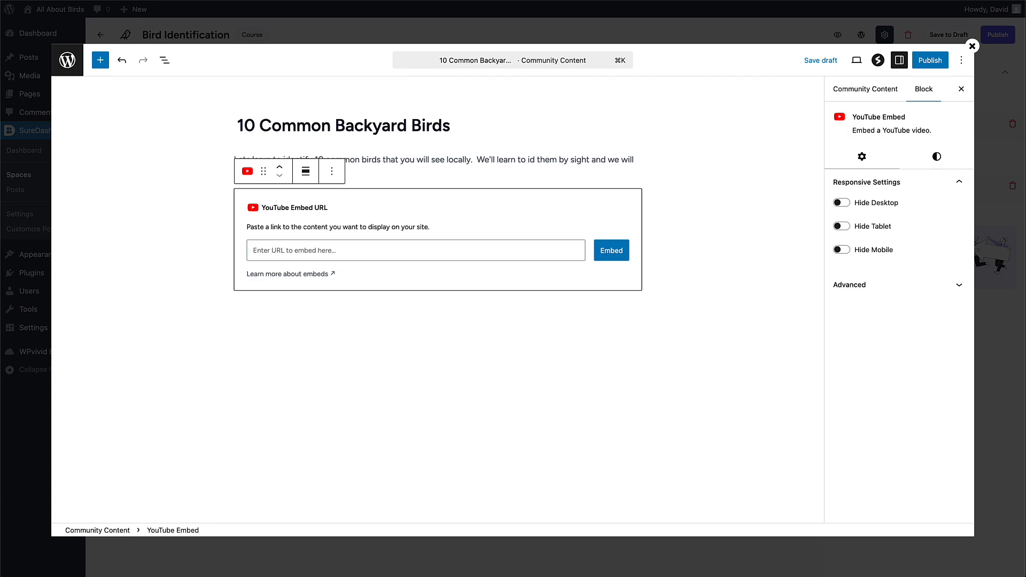
pyautogui.click(313, 251)
pyautogui.press('super+v')
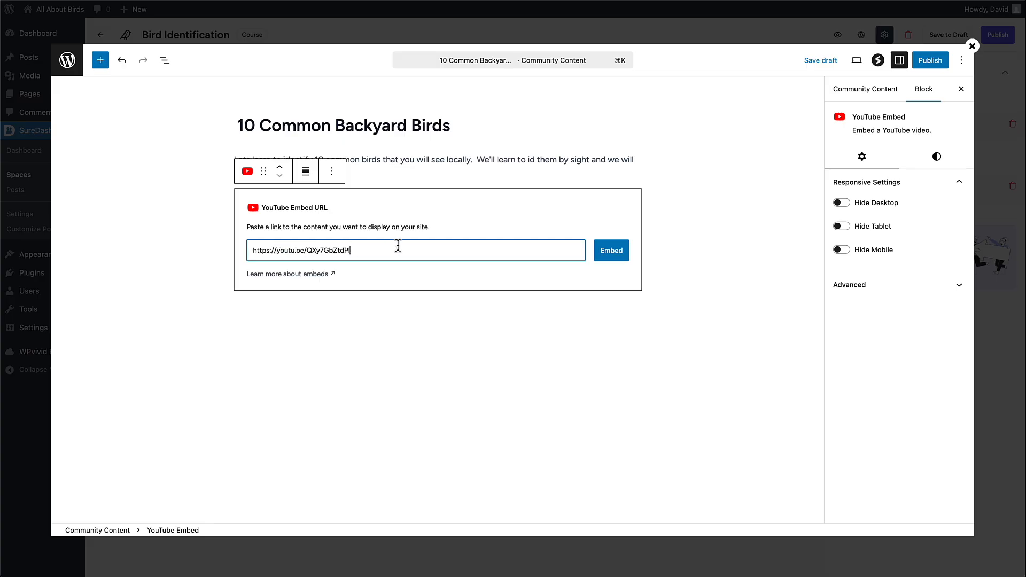
pyautogui.click(612, 250)
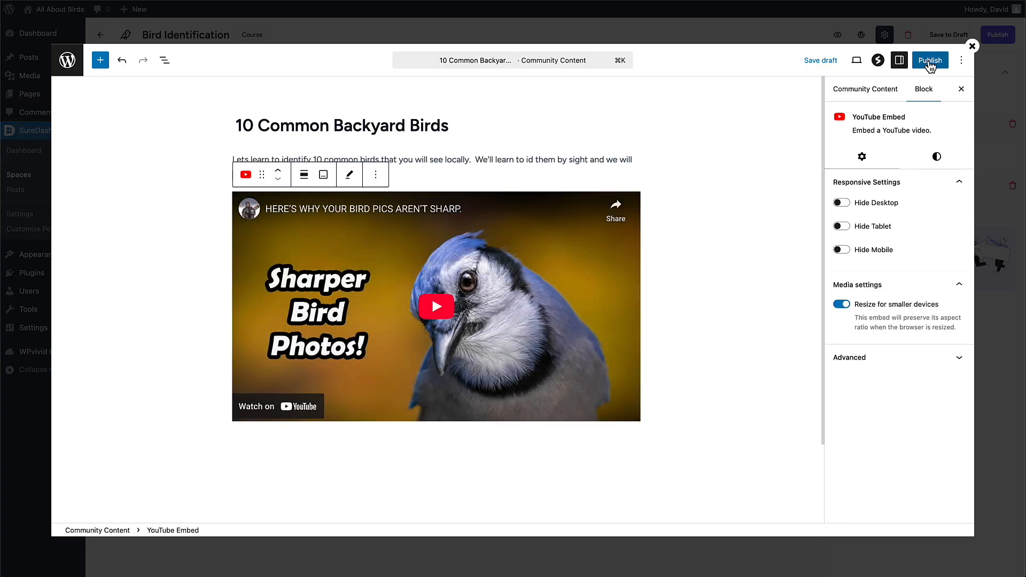
# Publish the 10 Common Backyard Birds lesson, close its editor, and publish the Bird Identification course space.
pyautogui.click(930, 62)
pyautogui.click(930, 62)
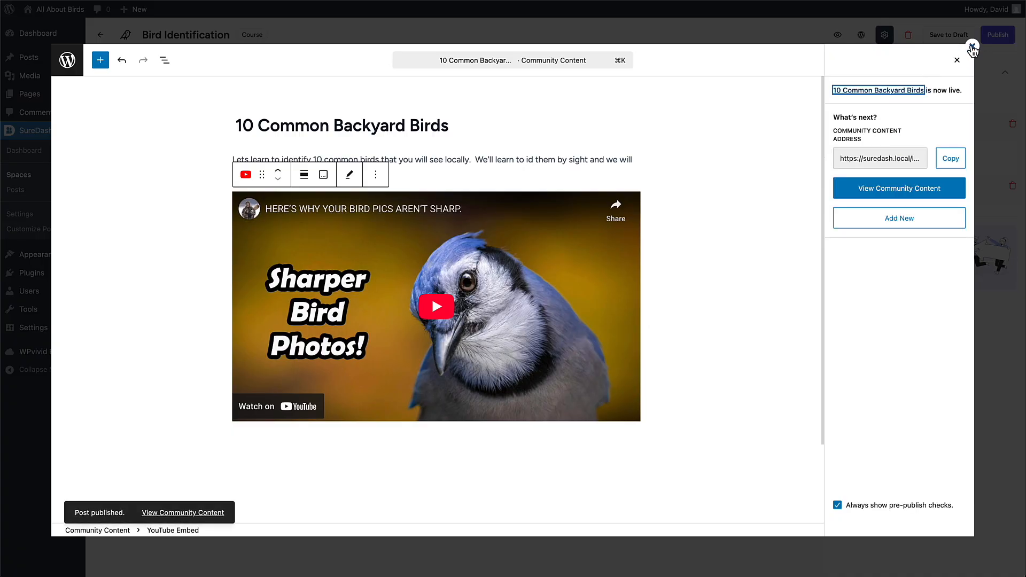
pyautogui.click(971, 47)
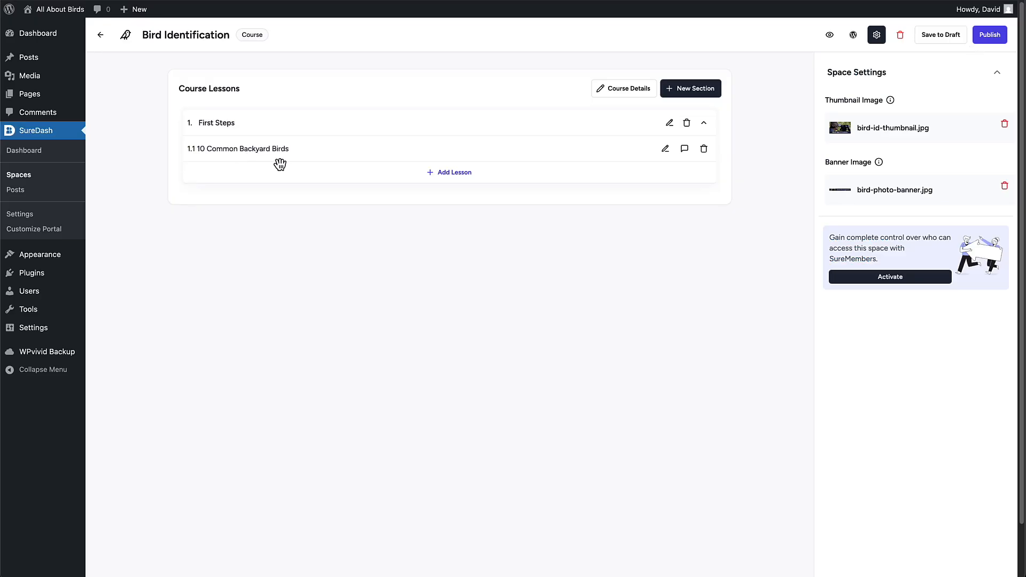
pyautogui.click(989, 35)
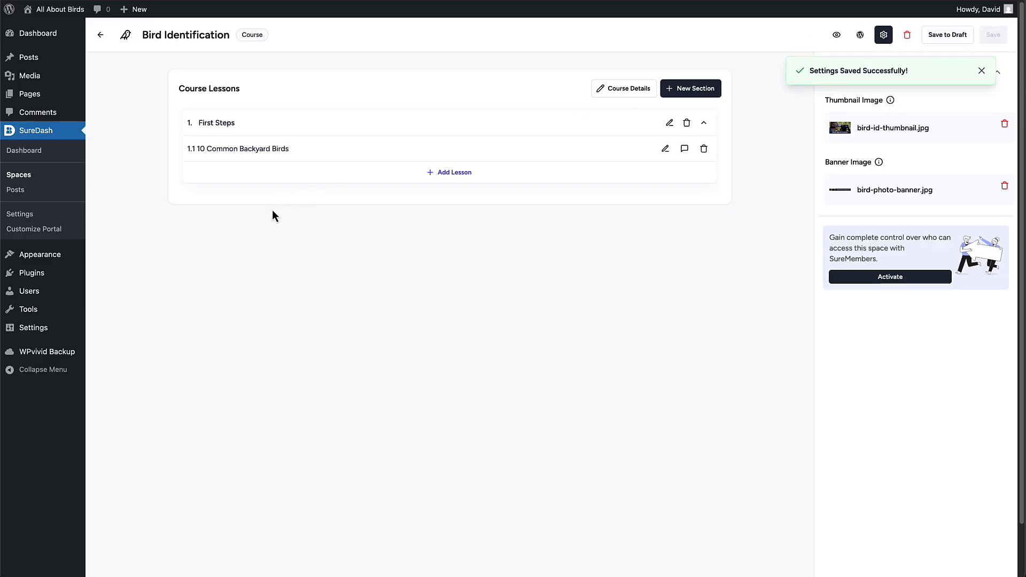
# Create a Course space titled "Bird Photography" with a camera icon in the Birding Courses group.
pyautogui.click(28, 180)
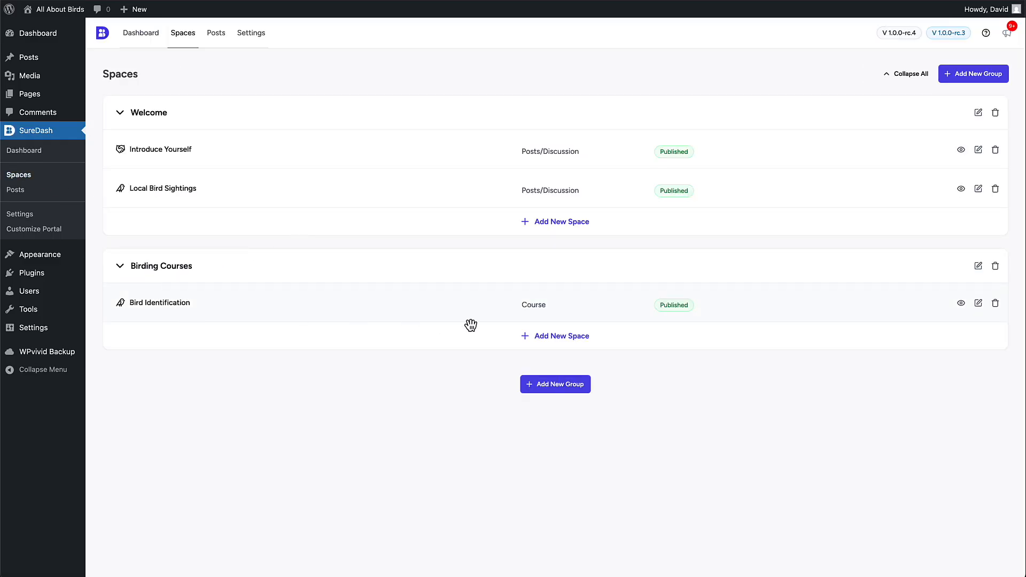
pyautogui.click(545, 337)
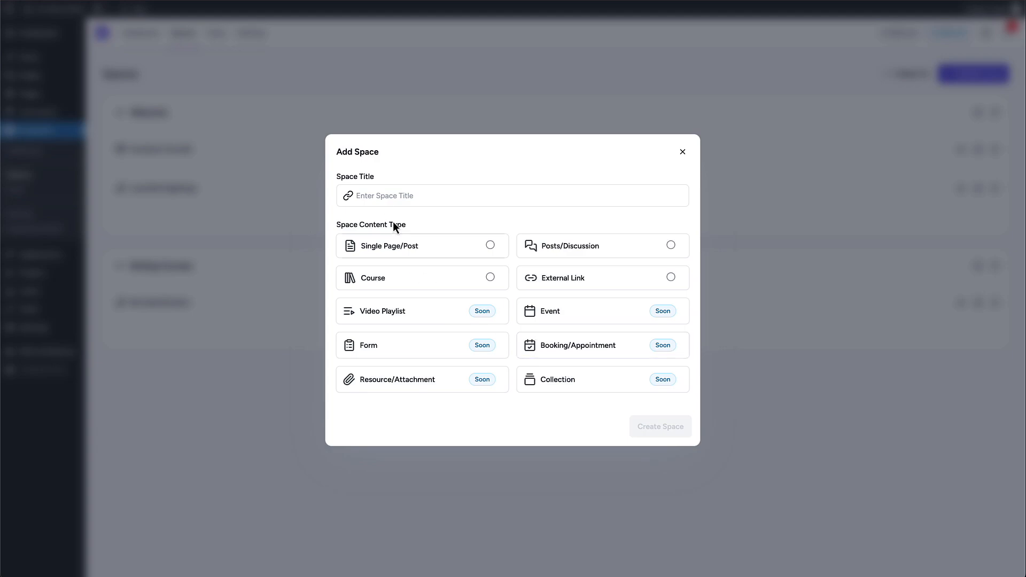
pyautogui.click(382, 195)
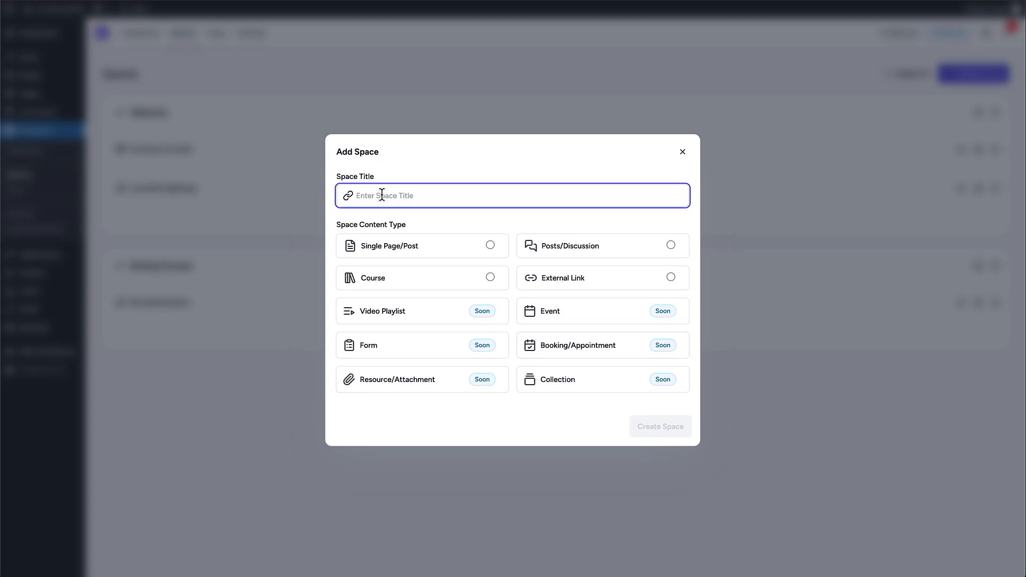
pyautogui.write('Bird Photography')
pyautogui.click(374, 278)
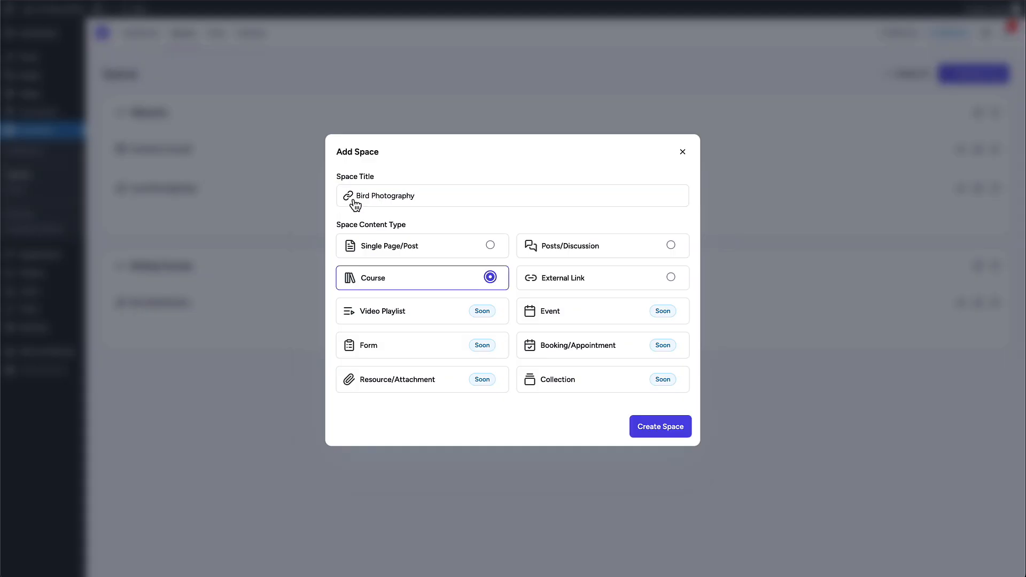
pyautogui.click(350, 197)
pyautogui.write('ca')
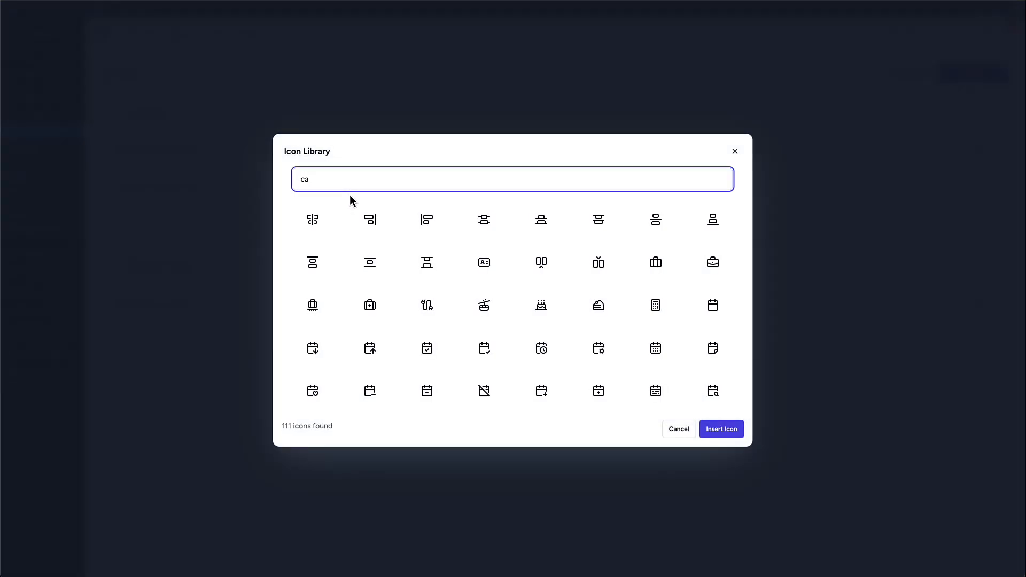
pyautogui.write('m')
pyautogui.click(313, 224)
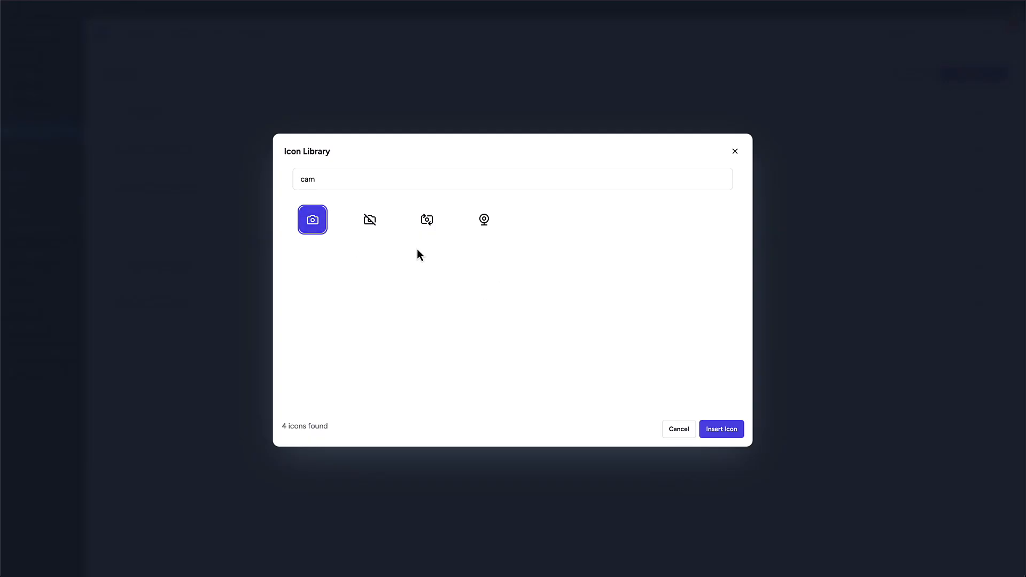
pyautogui.click(713, 429)
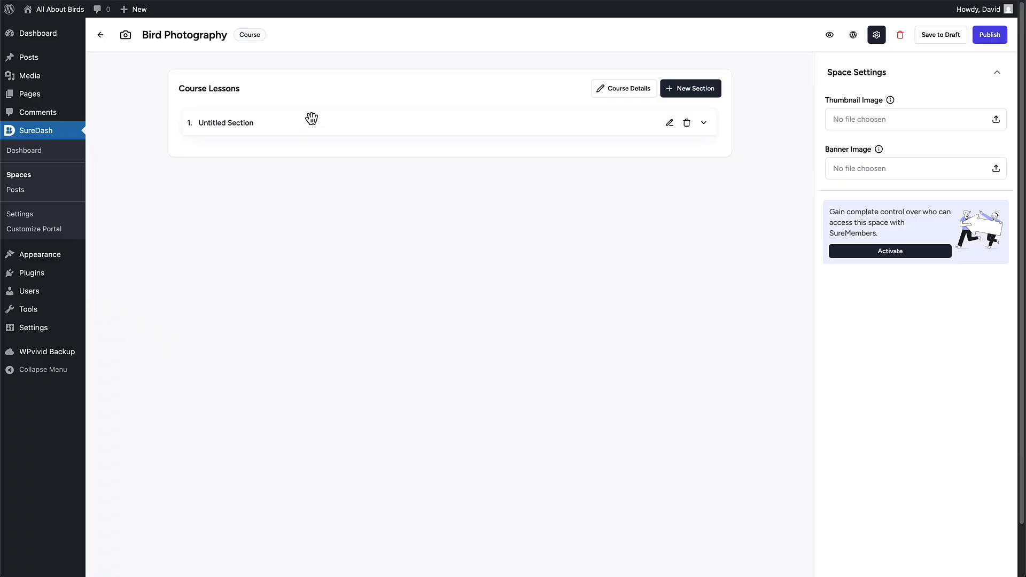
# Rename the Bird Photography course's untitled section to "Learn Your Equipment" and save the name.
pyautogui.click(668, 123)
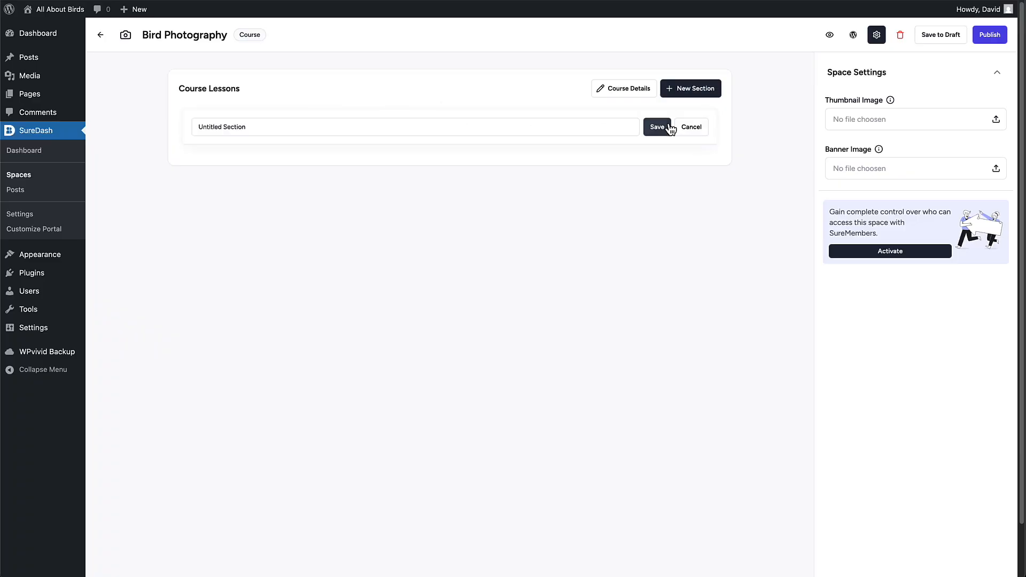
pyautogui.moveTo(245, 127); pyautogui.dragTo(208, 126)
pyautogui.write('Learn Y')
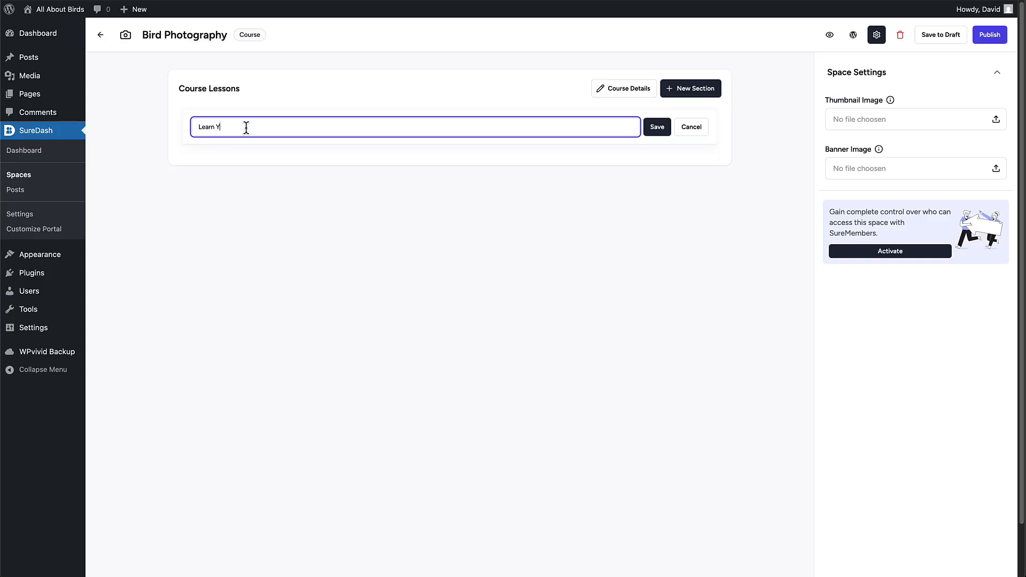
pyautogui.write('our Equipment')
pyautogui.press('Return')
# Set bird-photo-thumbnail.jpg from the media library as the Bird Photography space's thumbnail image.
pyautogui.click(996, 121)
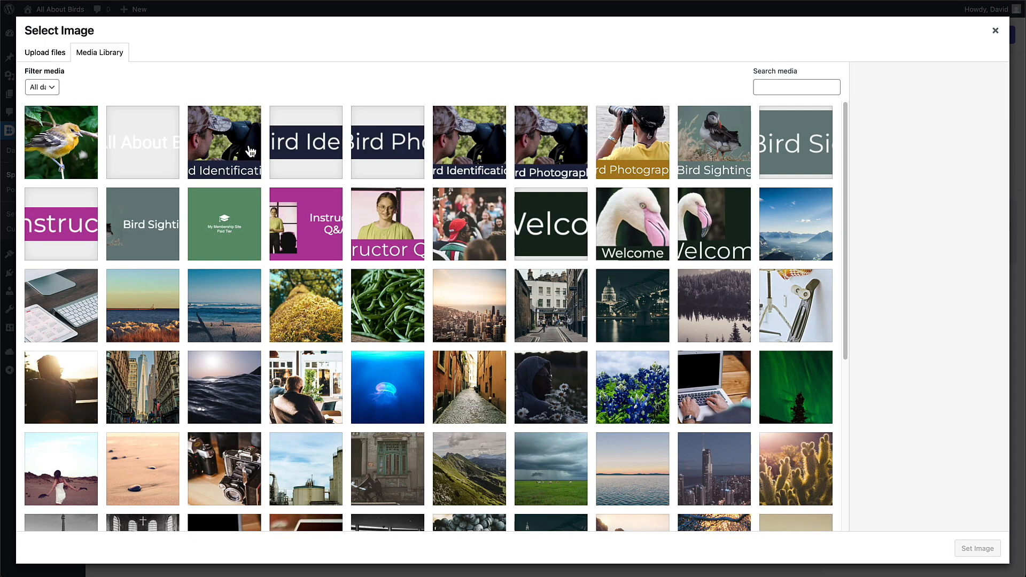
pyautogui.click(307, 153)
pyautogui.click(412, 153)
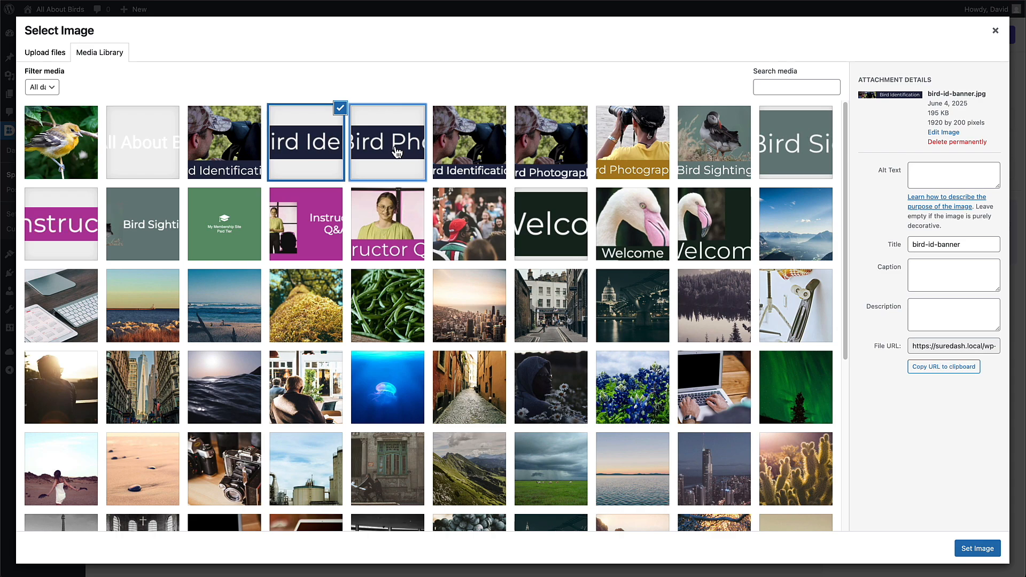
pyautogui.click(551, 148)
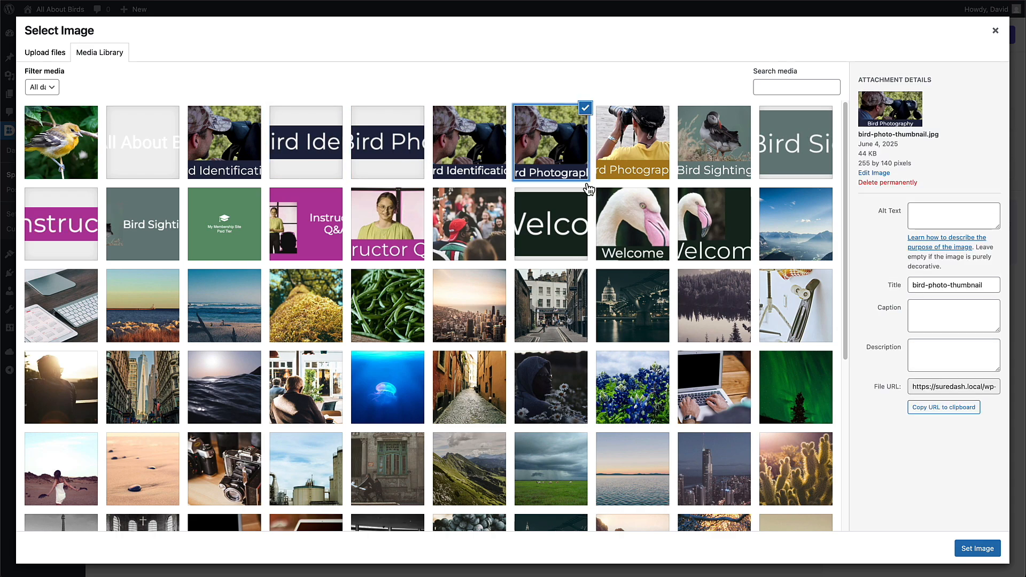
pyautogui.click(970, 550)
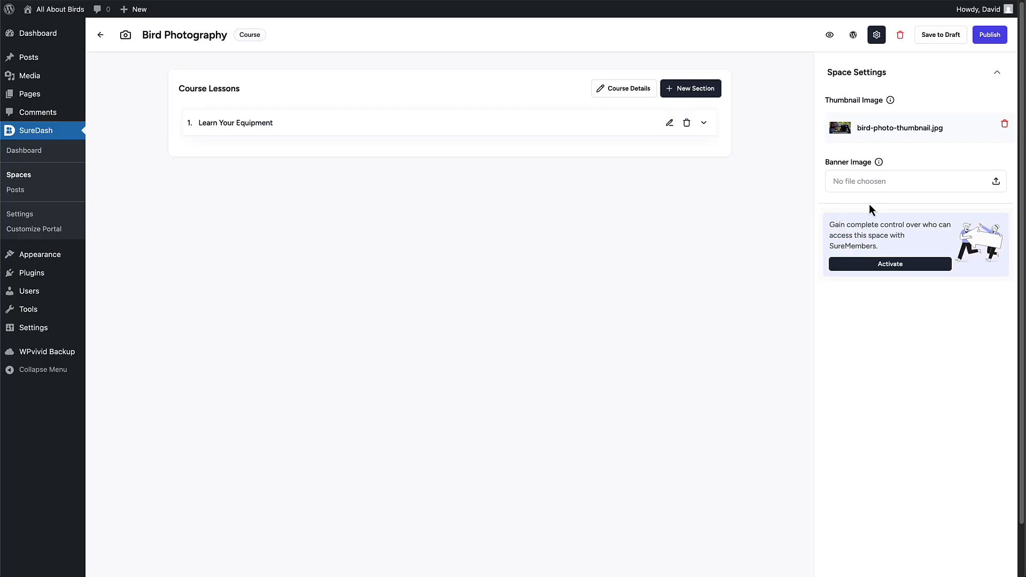
# Set bird-photo-banner.jpg as the Bird Photography space's banner image and publish the course space.
pyautogui.click(884, 183)
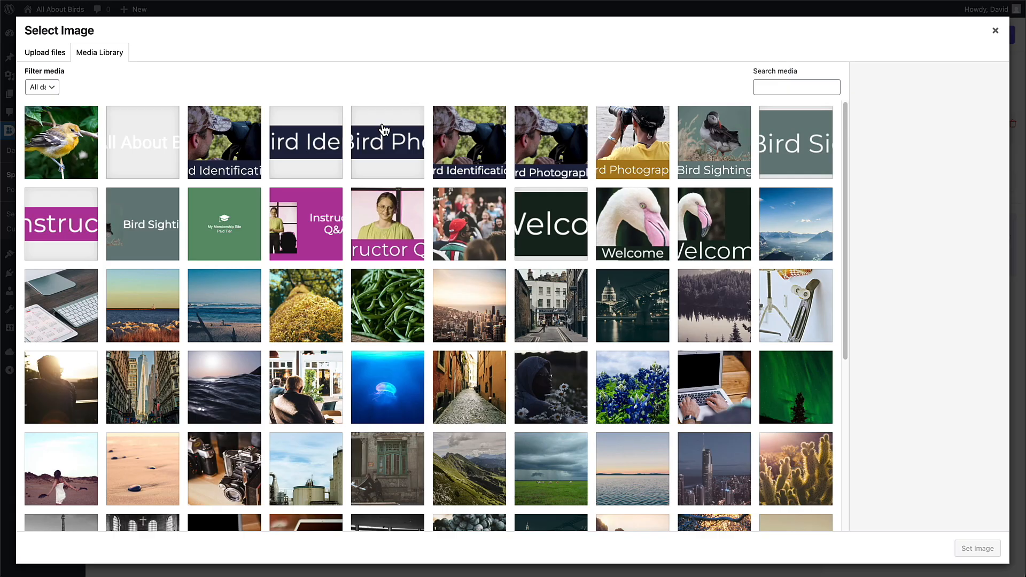
pyautogui.click(381, 136)
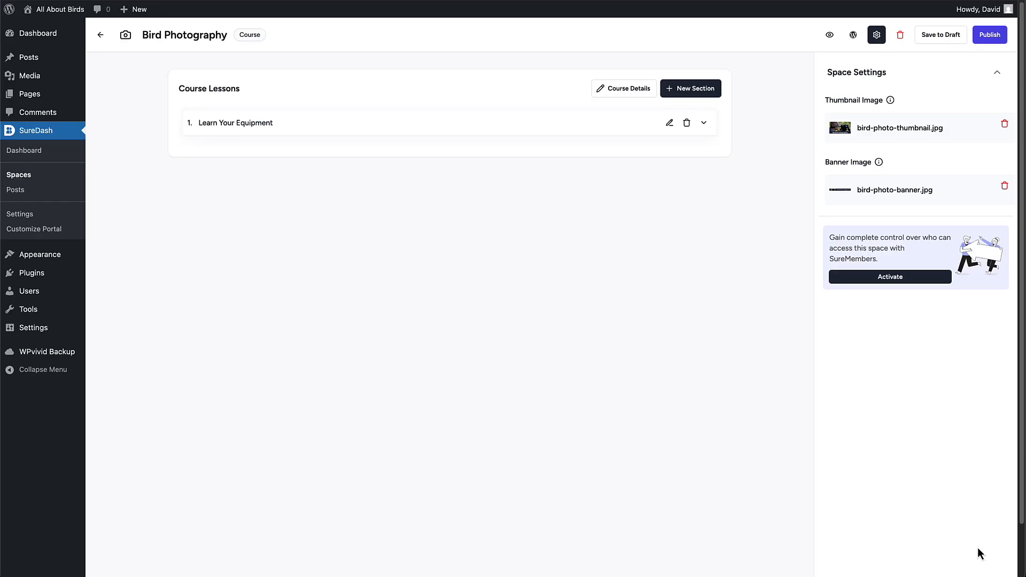
pyautogui.click(977, 549)
pyautogui.click(988, 35)
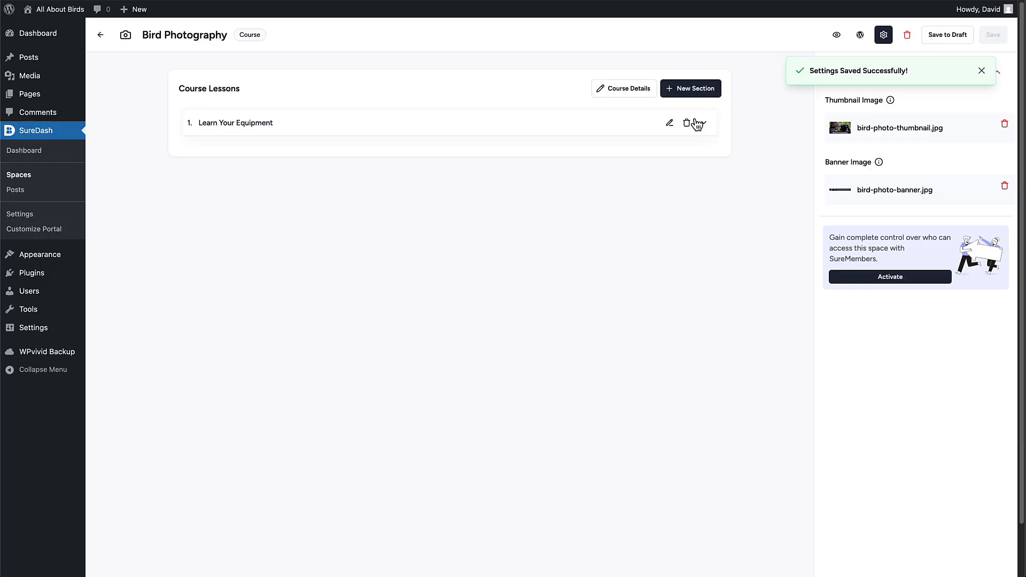
# Add a lesson "How to Pick a Camera" to Learn Your Equipment, with an intro paragraph about picking a camera for bird photography.
pyautogui.click(709, 128)
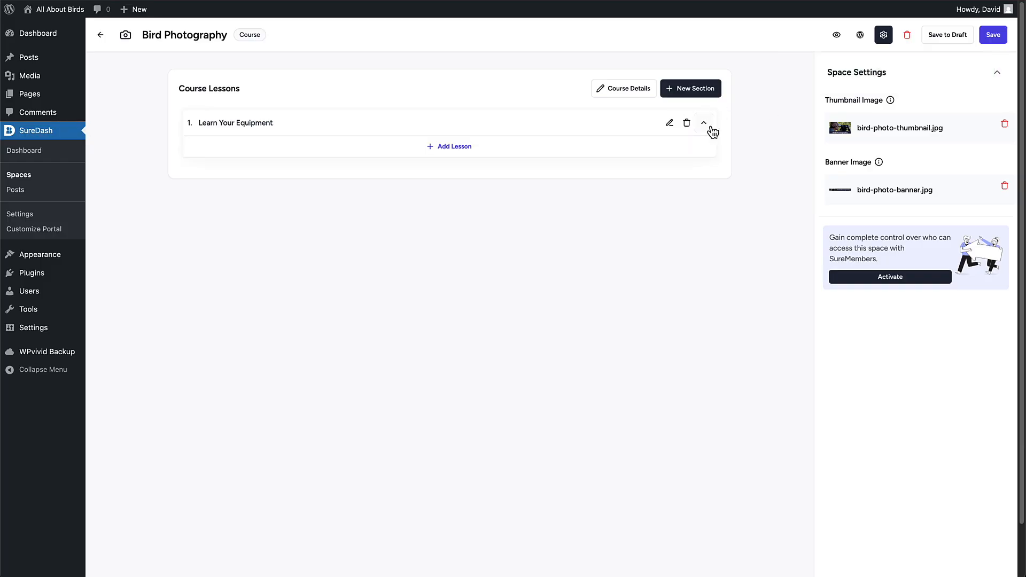
pyautogui.click(457, 152)
pyautogui.write('How to ')
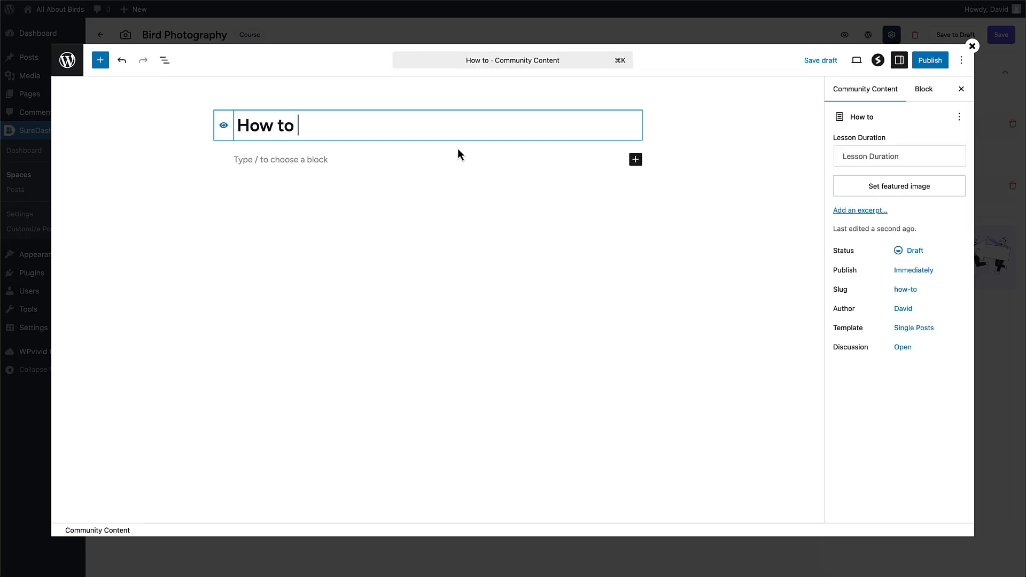
pyautogui.write('Pick a ')
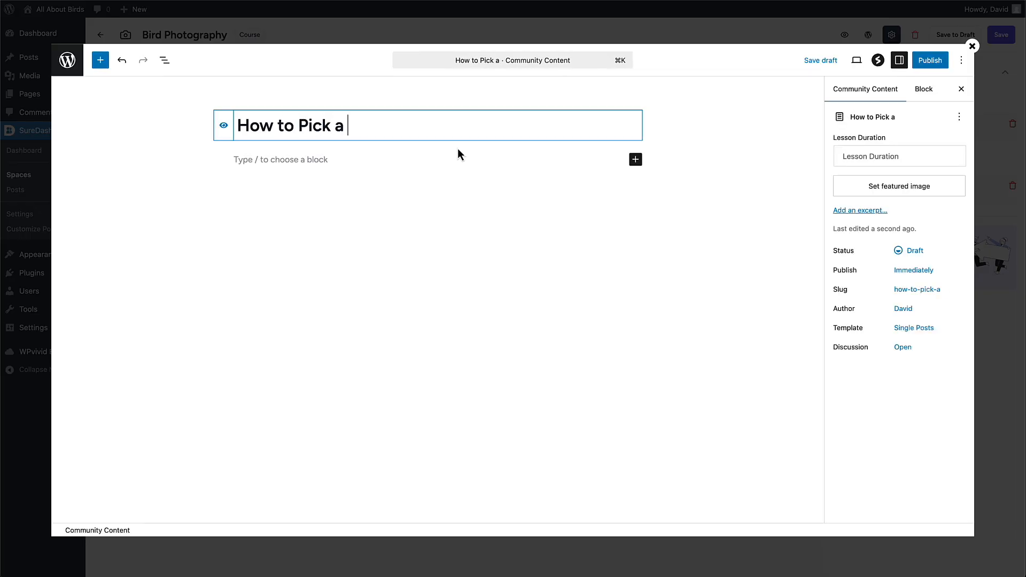
pyautogui.write('Camera')
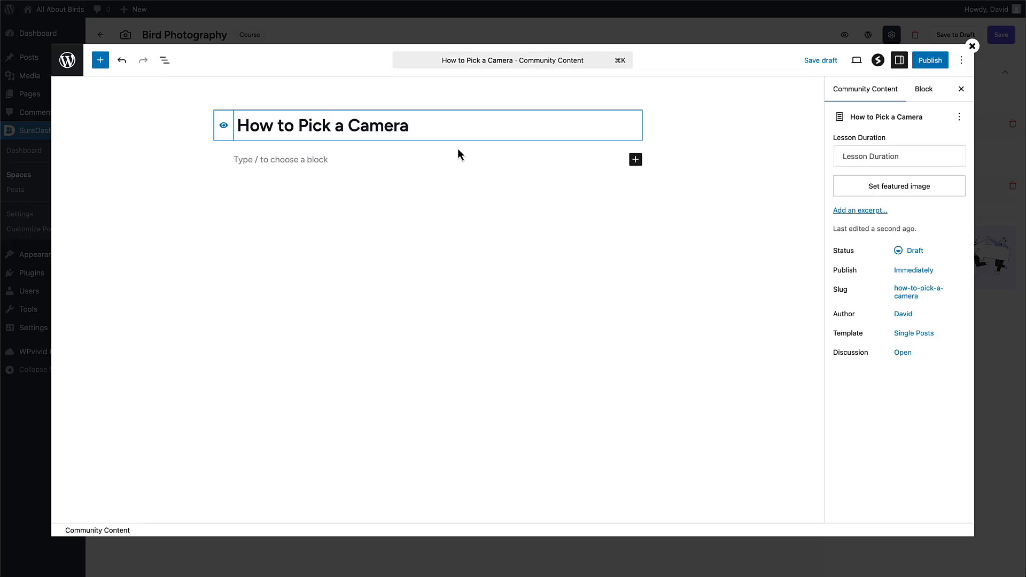
pyautogui.click(369, 160)
pyautogui.write('In this lesson we learn how to pick a camera to use for bird photography.')
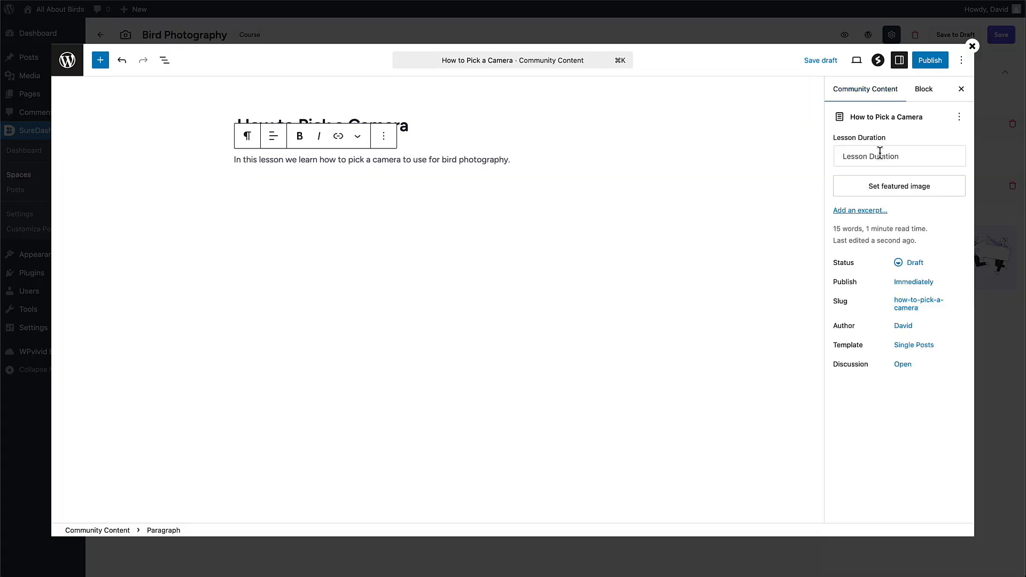
# Set the lesson duration to 20:00 and use bird-photo-feature.webp from the media library as the lesson's featured image.
pyautogui.click(889, 156)
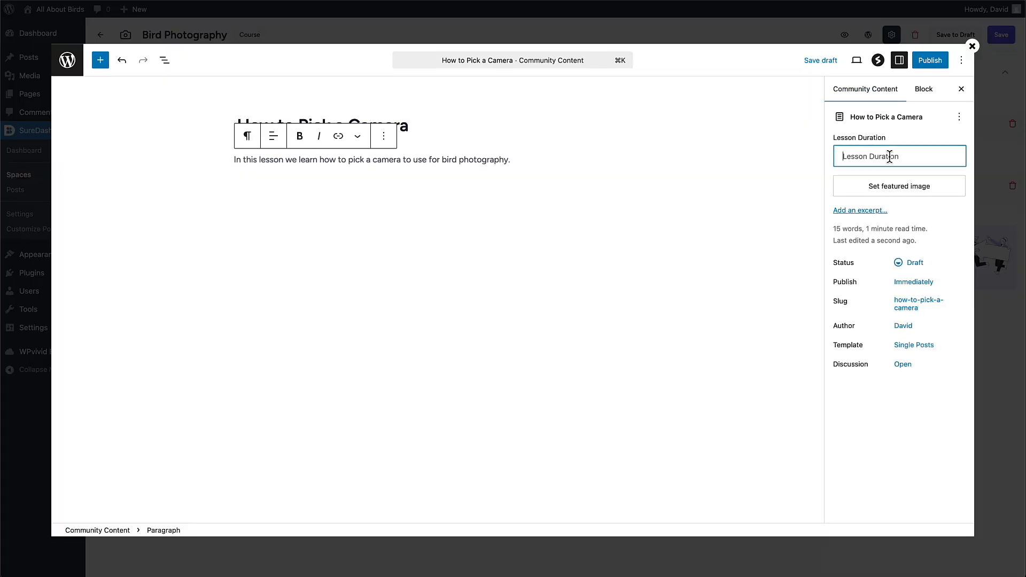
pyautogui.write('20:00')
pyautogui.click(871, 191)
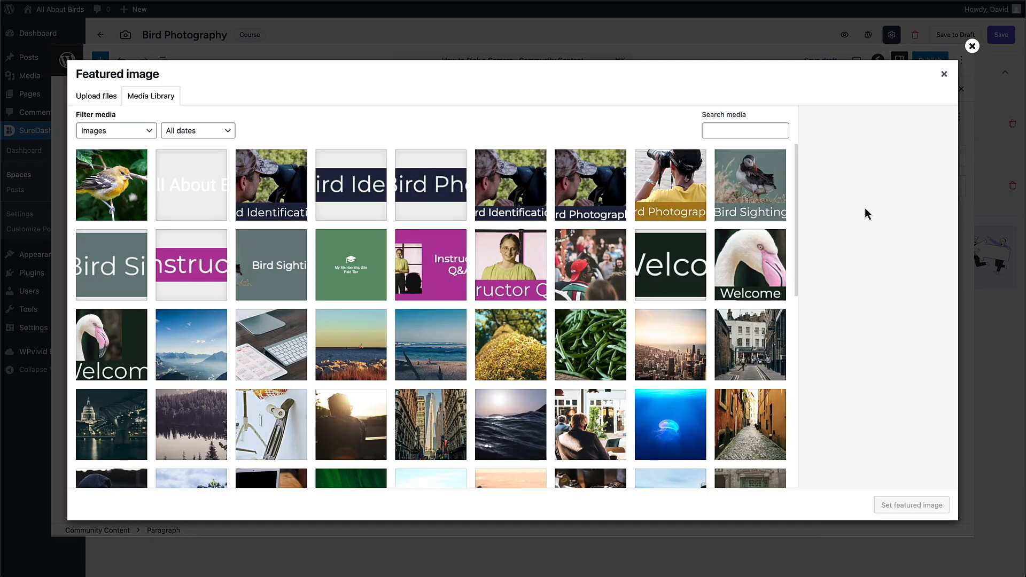
pyautogui.scroll(-1, 364, 310)
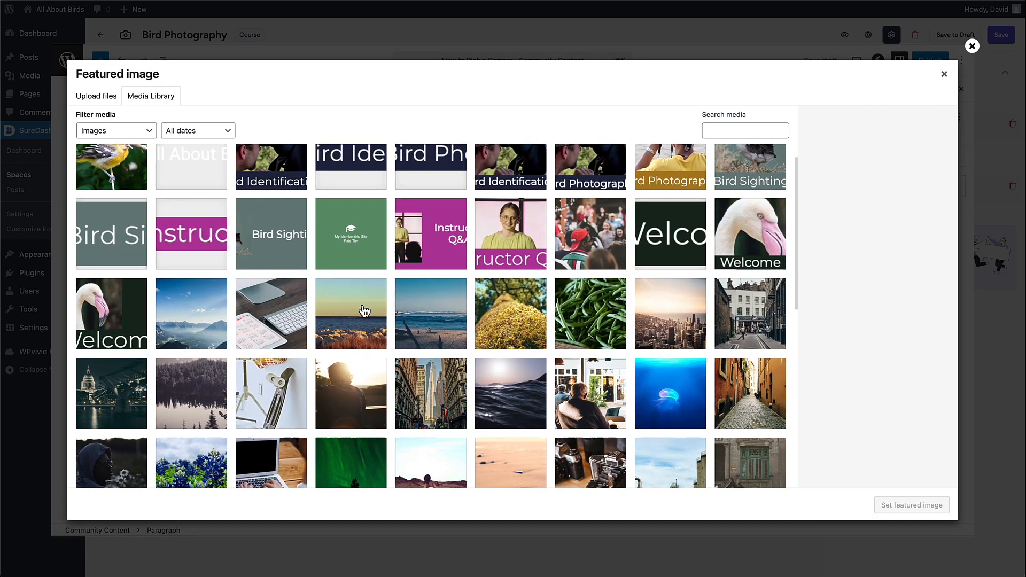
pyautogui.scroll(1, 364, 310)
pyautogui.click(662, 181)
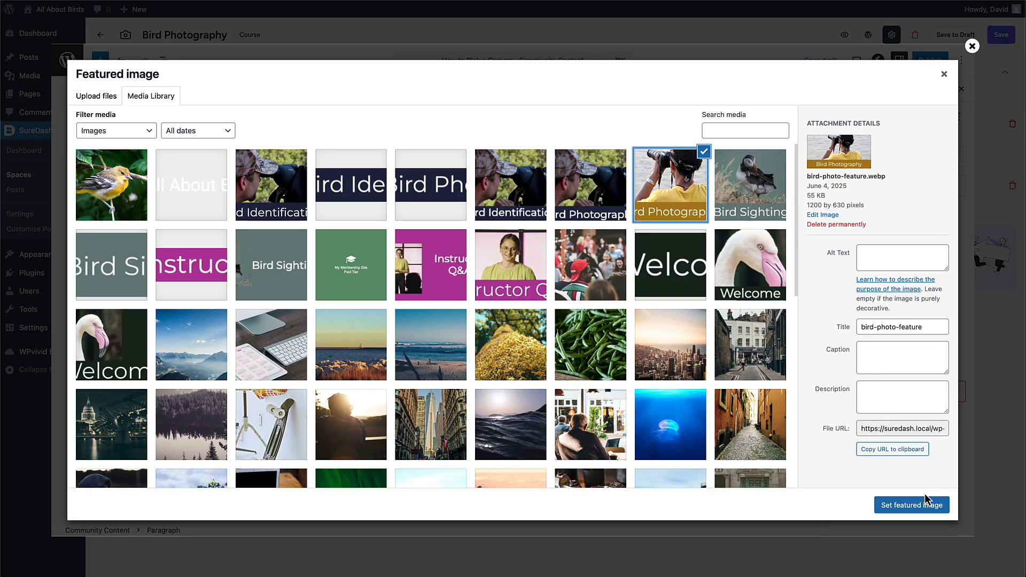
pyautogui.click(912, 505)
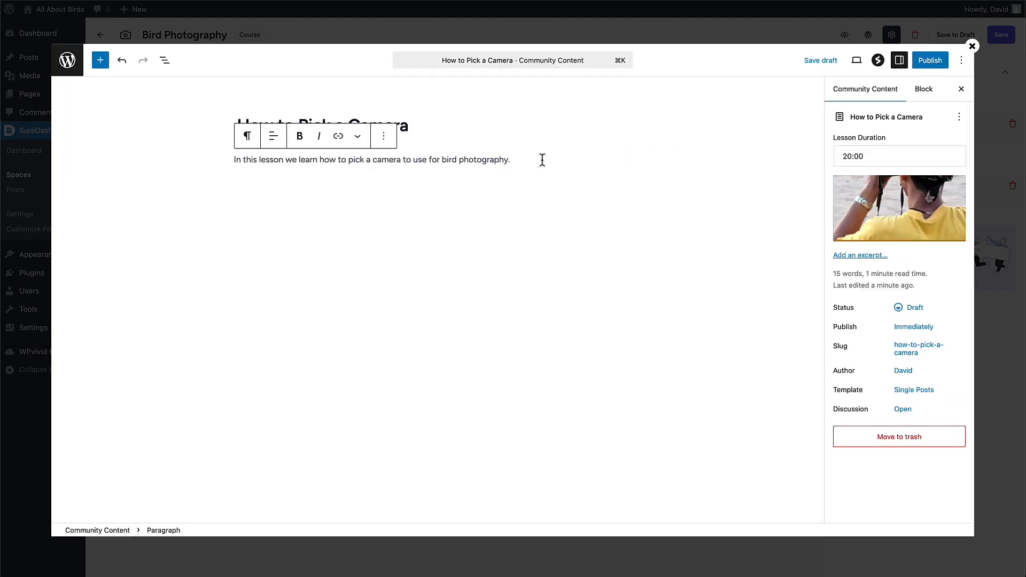
pyautogui.press('Return')
pyautogui.write('/')
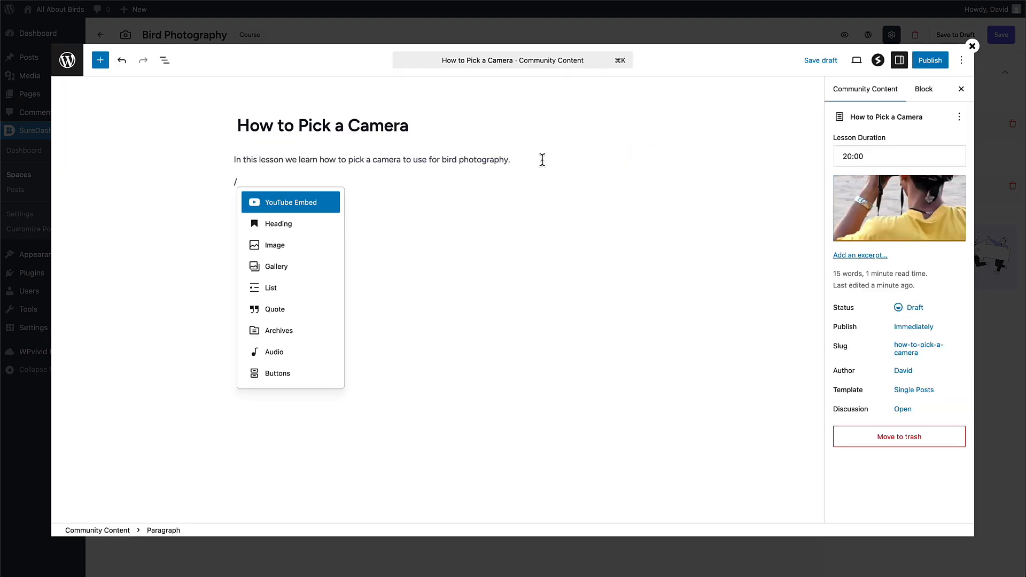
pyautogui.press('Return')
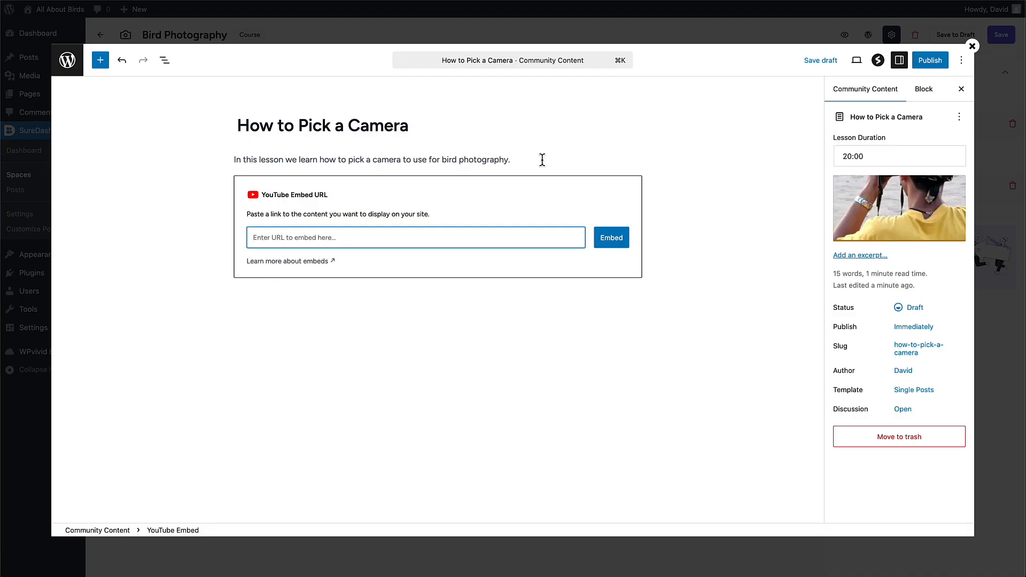
pyautogui.click(297, 237)
pyautogui.write('https://youtu.be/KvIfXkZyPGQ')
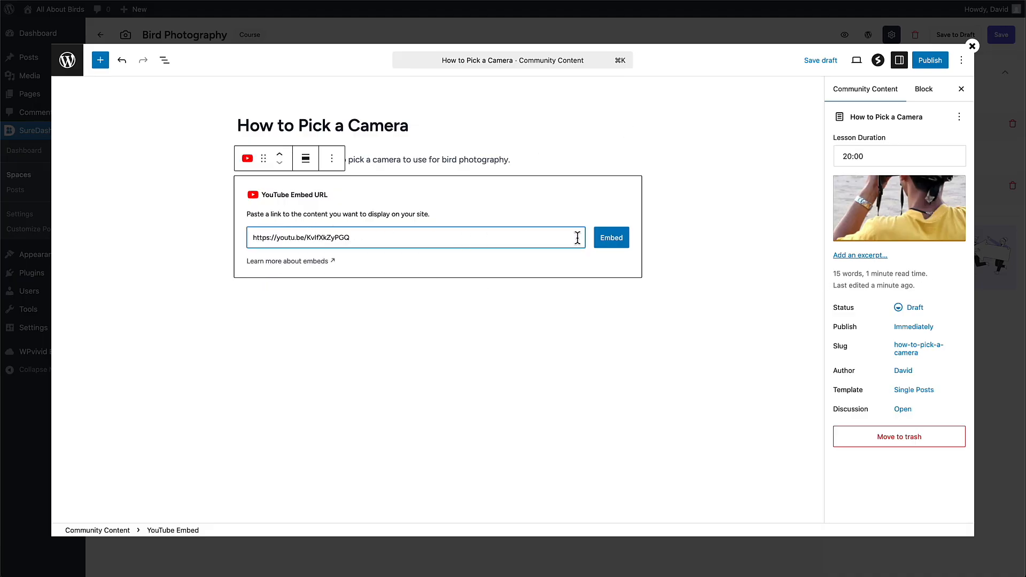
pyautogui.click(611, 237)
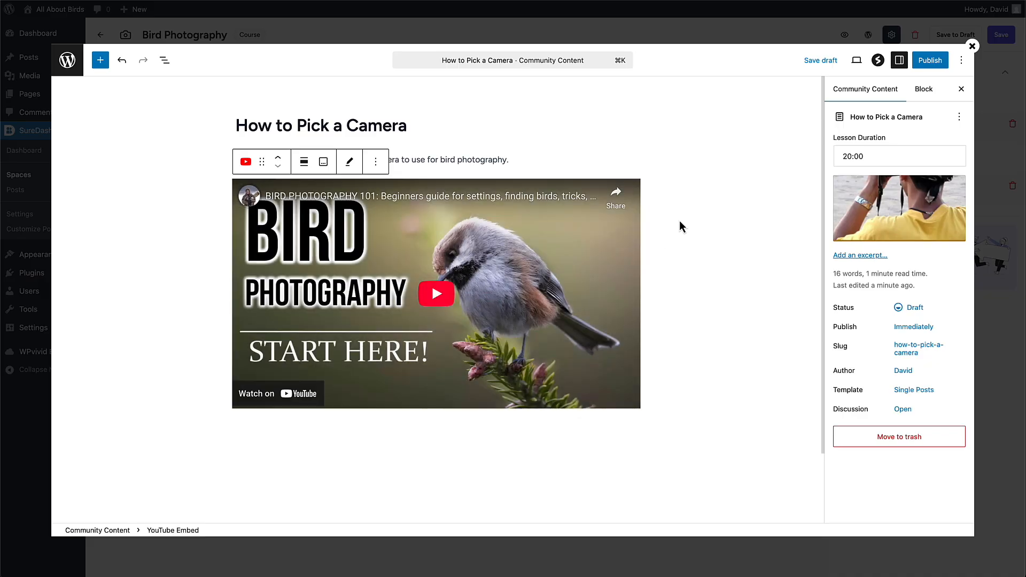
# Publish the How to Pick a Camera lesson, close its editor and save the Bird Photography course space.
pyautogui.click(930, 61)
pyautogui.click(927, 59)
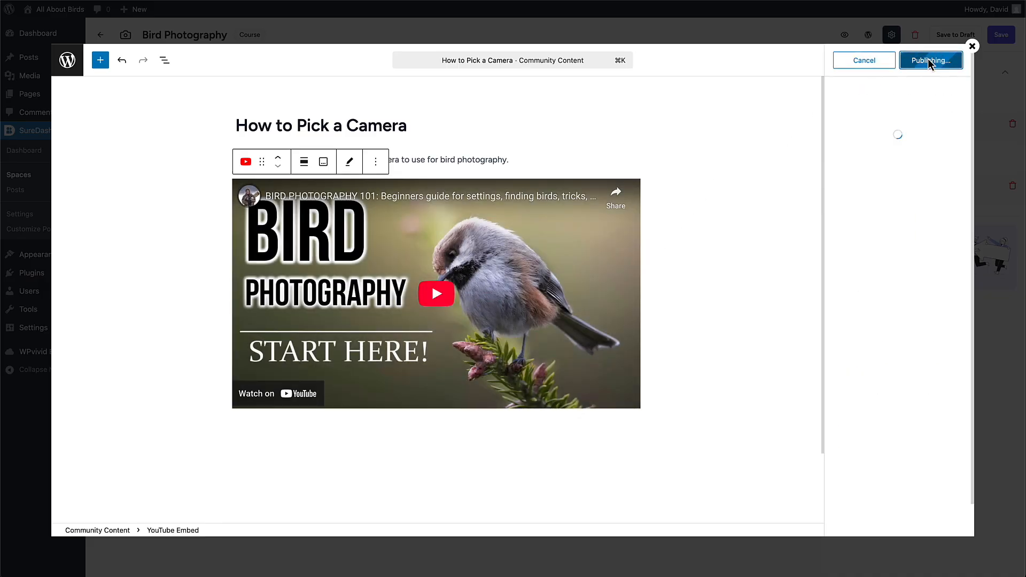
pyautogui.click(971, 47)
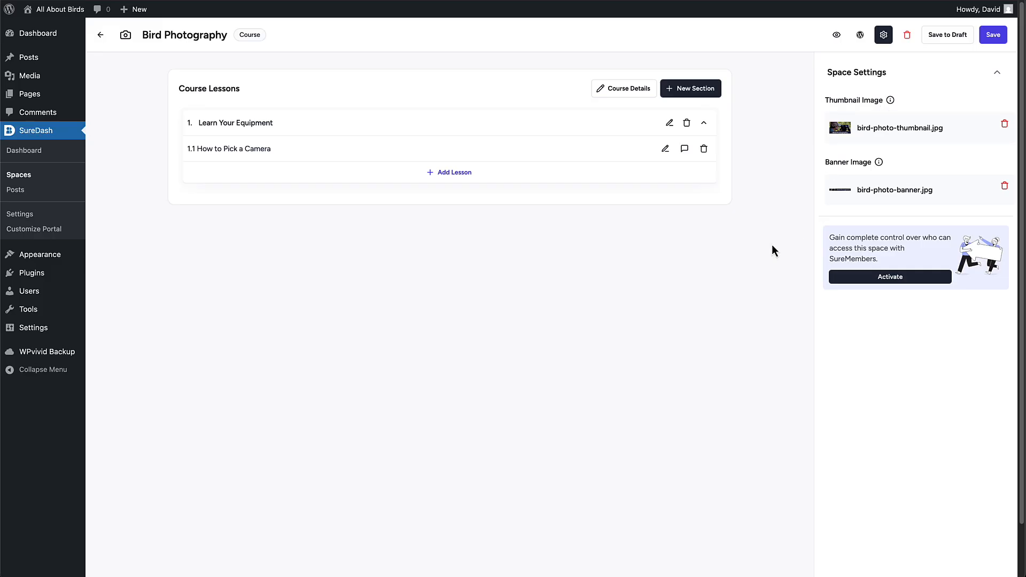
pyautogui.click(992, 35)
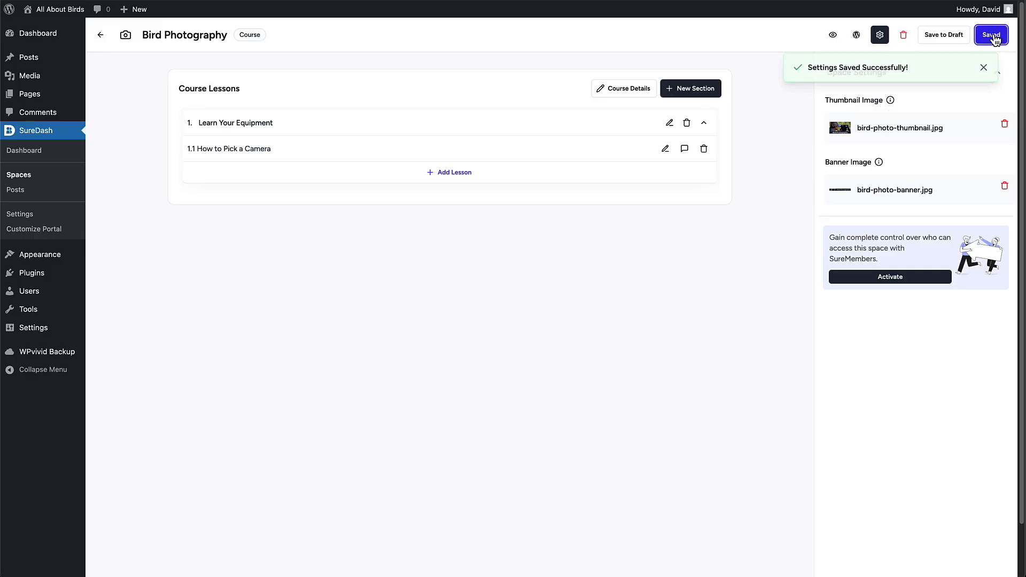
# Go to the SureDash dashboard overview.
pyautogui.click(41, 152)
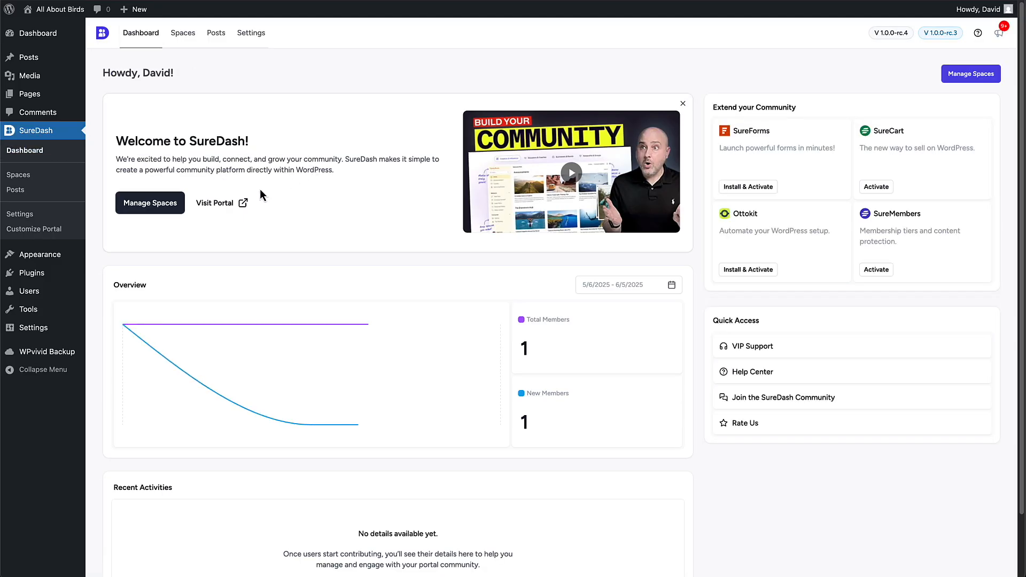
# Visit the portal and review the Feeds, the Bird Identification course and its 10 Common Backyard Birds lesson, returning to the course.
pyautogui.click(221, 203)
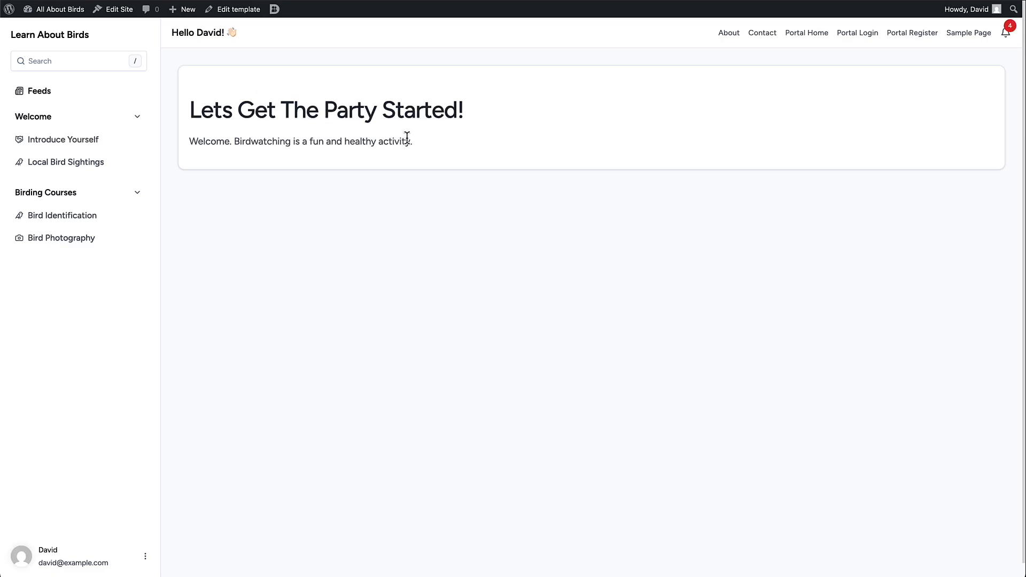
pyautogui.click(56, 101)
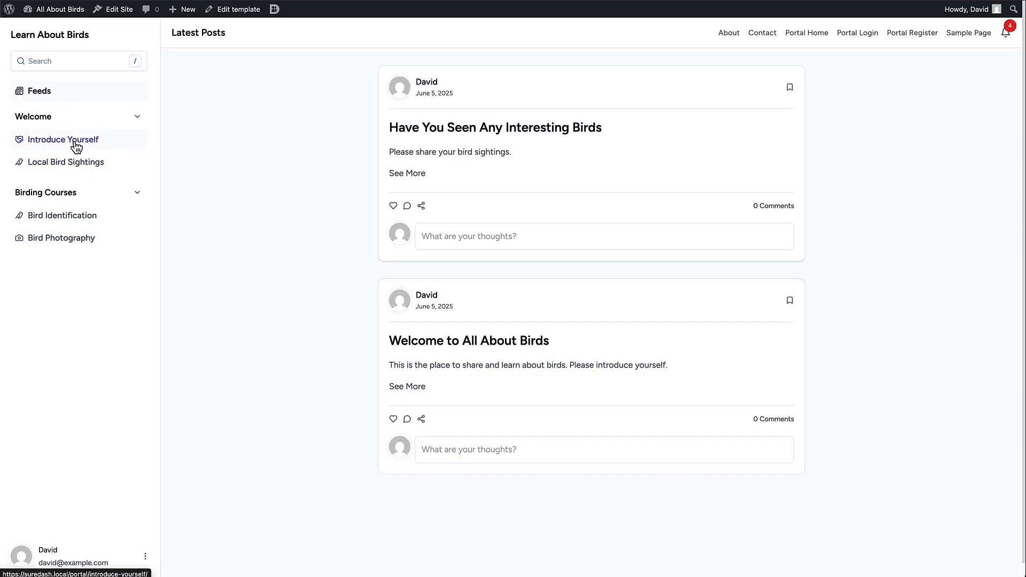
pyautogui.click(67, 217)
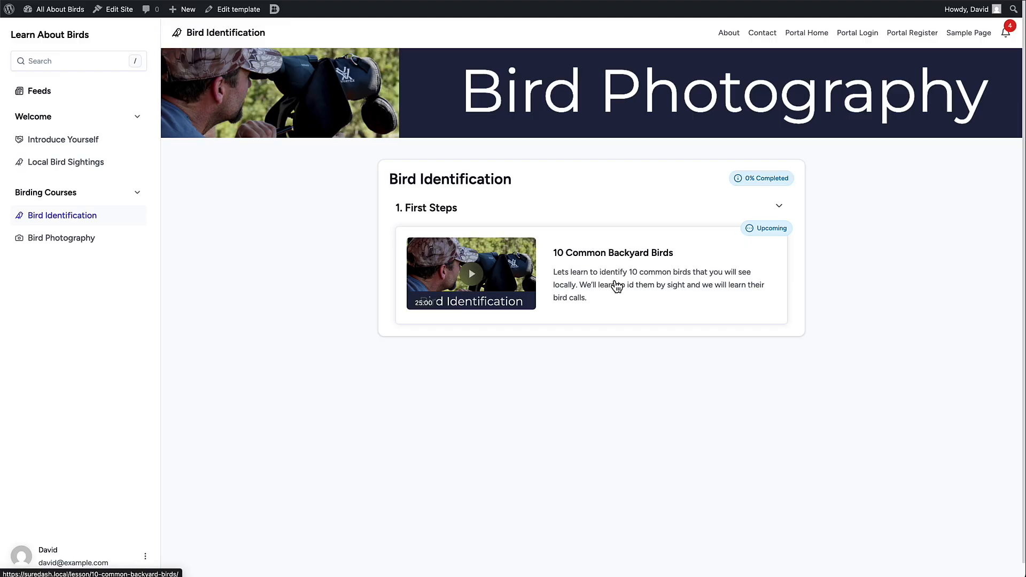
pyautogui.click(617, 287)
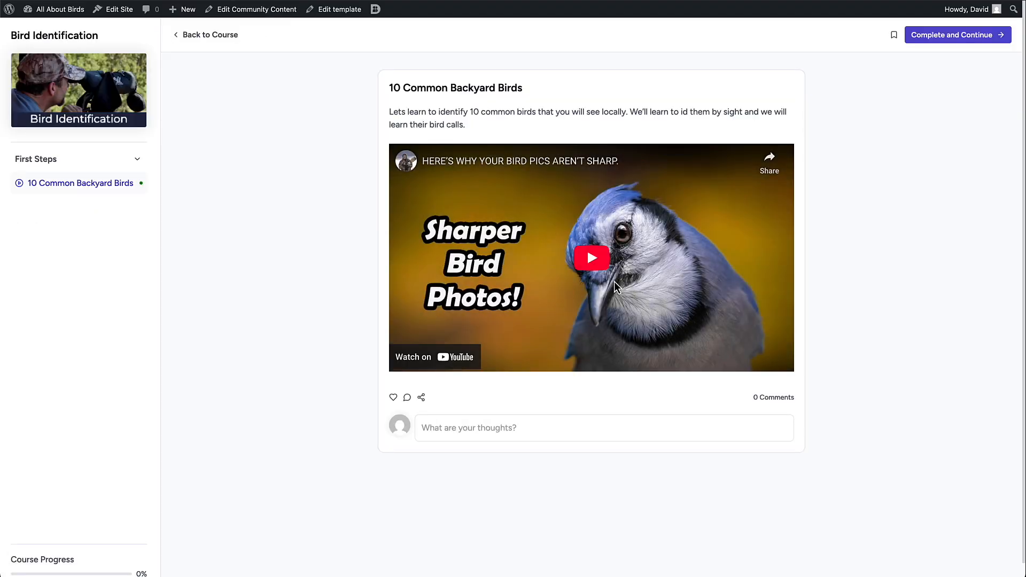
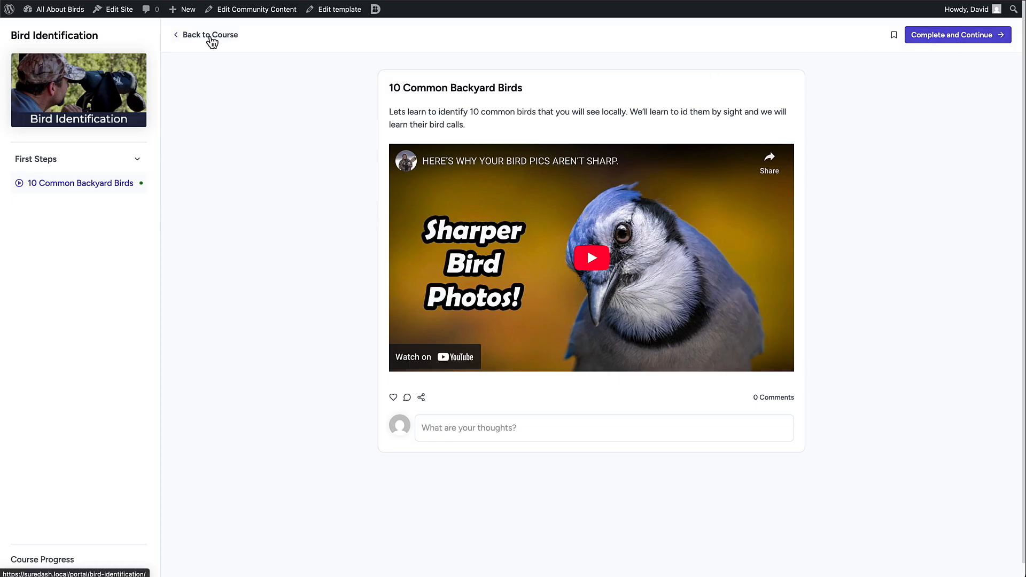
pyautogui.click(212, 39)
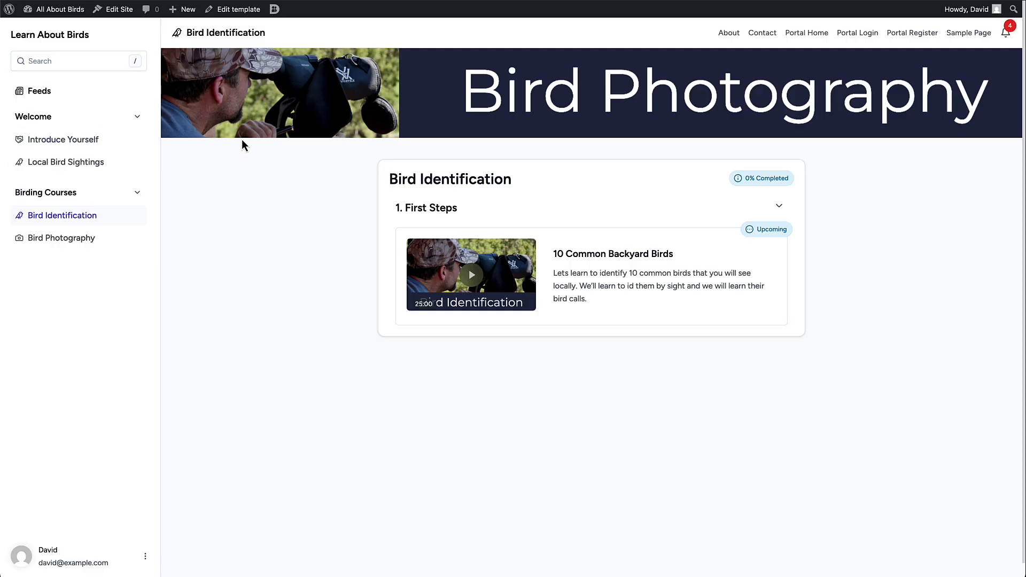
# Return to the SureDash dashboard and open the portal template for customization.
pyautogui.moveTo(274, 14)
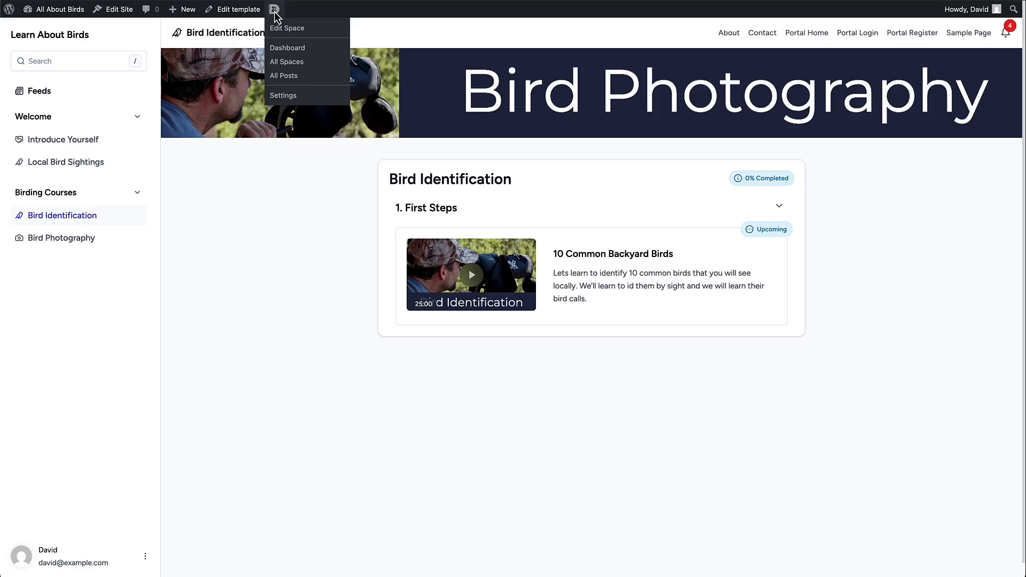
pyautogui.click(289, 48)
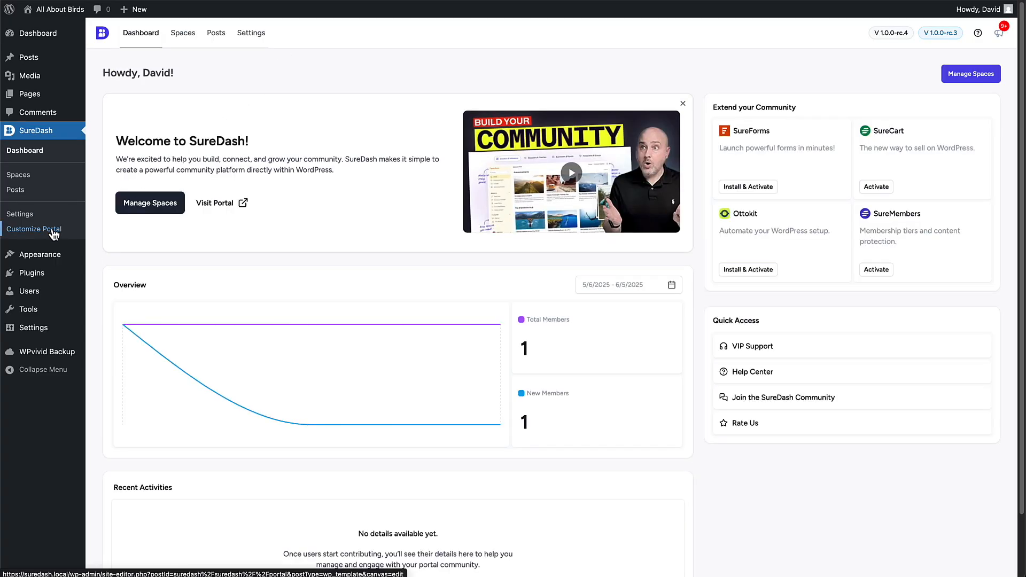
pyautogui.click(52, 230)
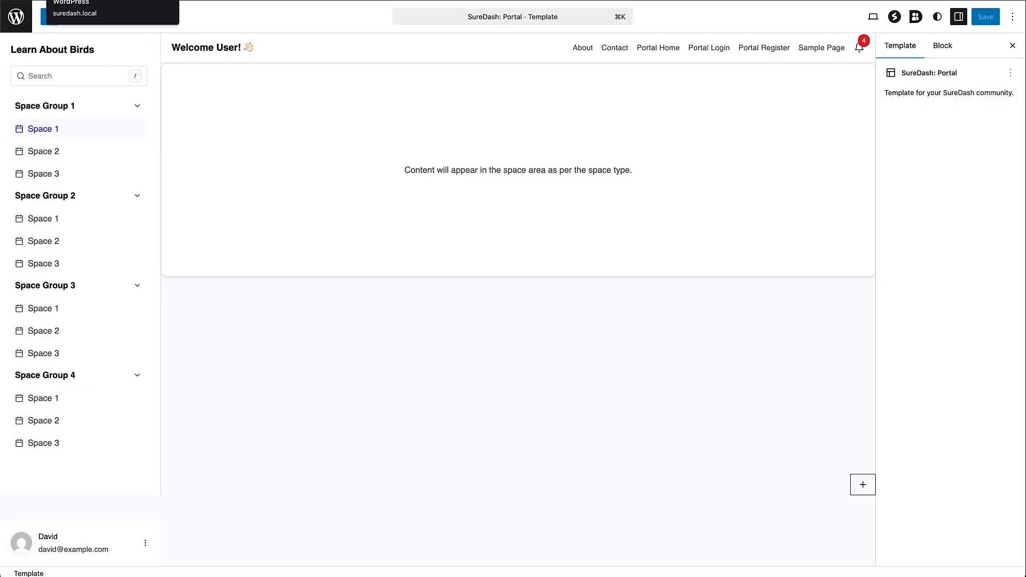
# From the WordPress dashboard, open the main site's Blog Home template in the site editor and edit its Header template part.
pyautogui.click(101, 0)
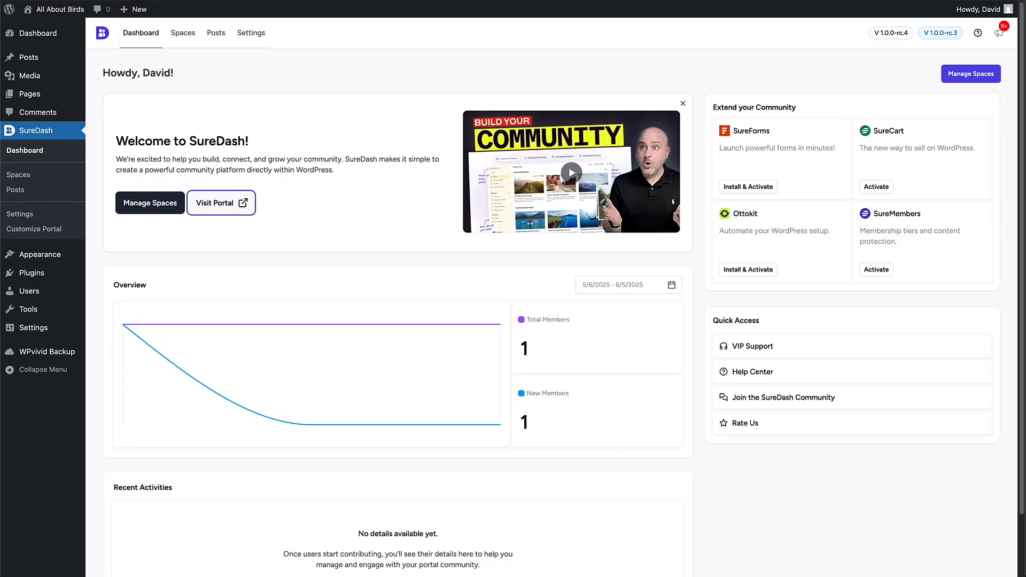
pyautogui.moveTo(44, 257)
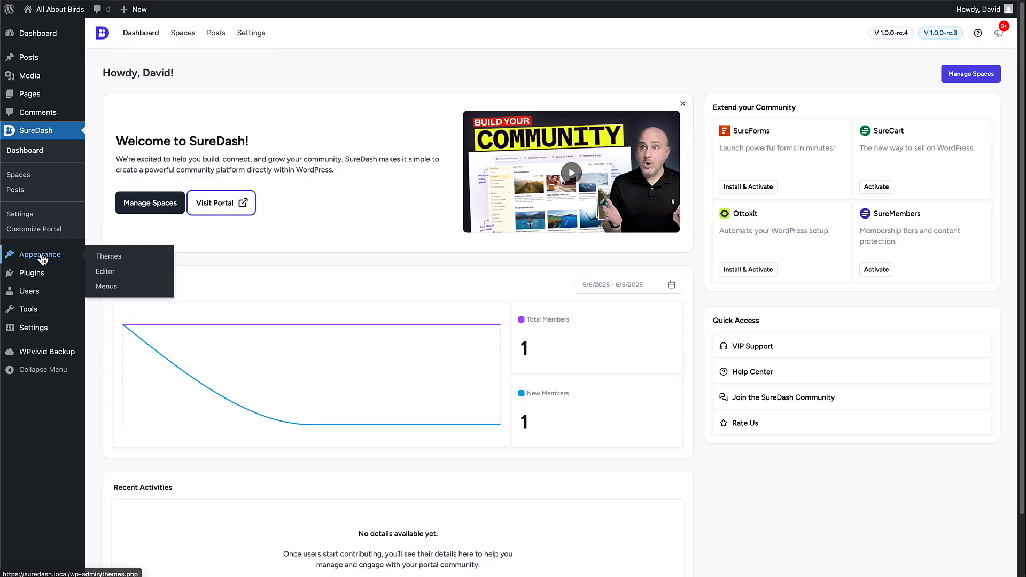
pyautogui.click(108, 272)
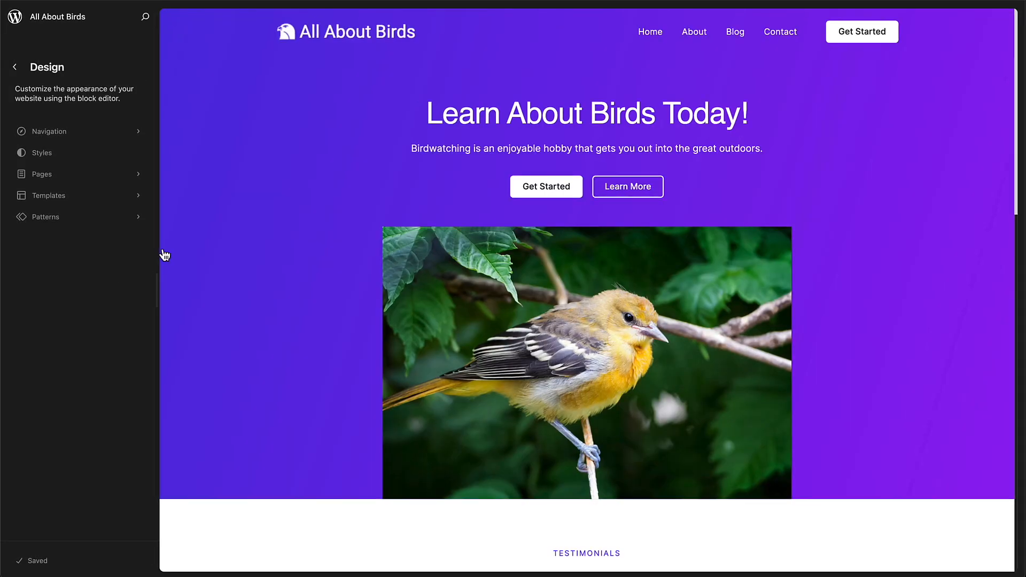
pyautogui.click(227, 26)
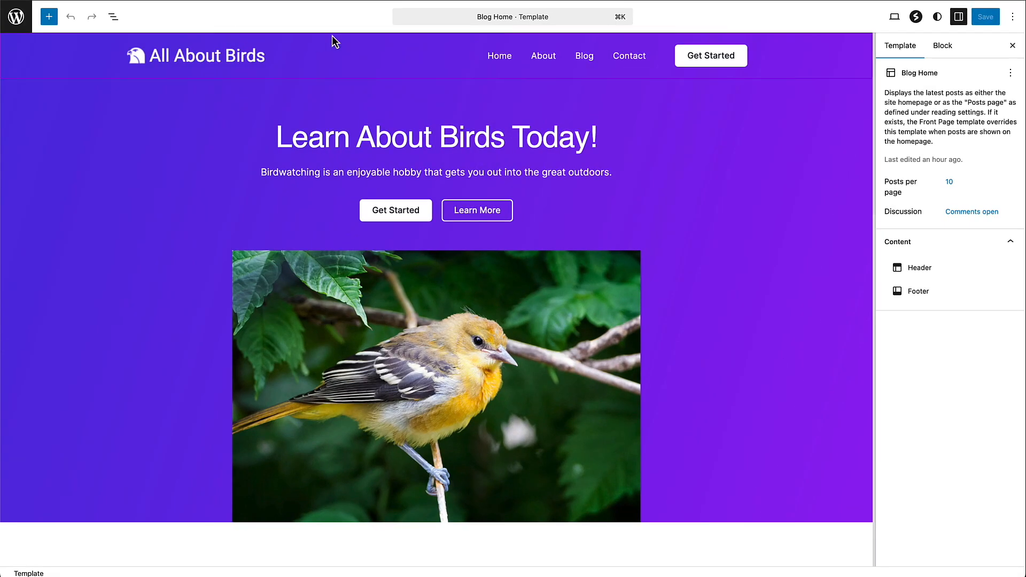
pyautogui.click(364, 46)
pyautogui.click(124, 96)
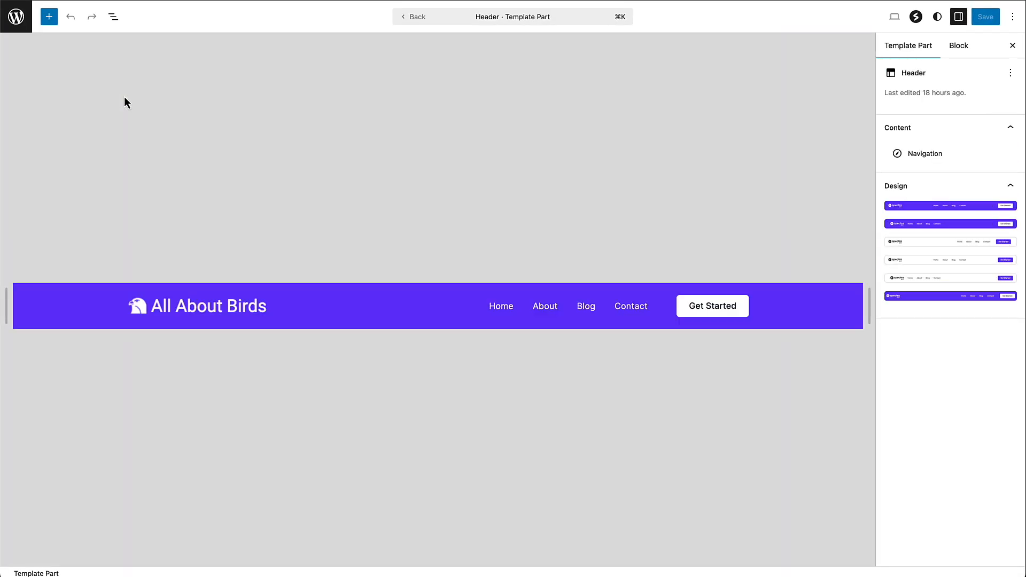
# Copy the whole Group block that makes up the site header.
pyautogui.click(114, 17)
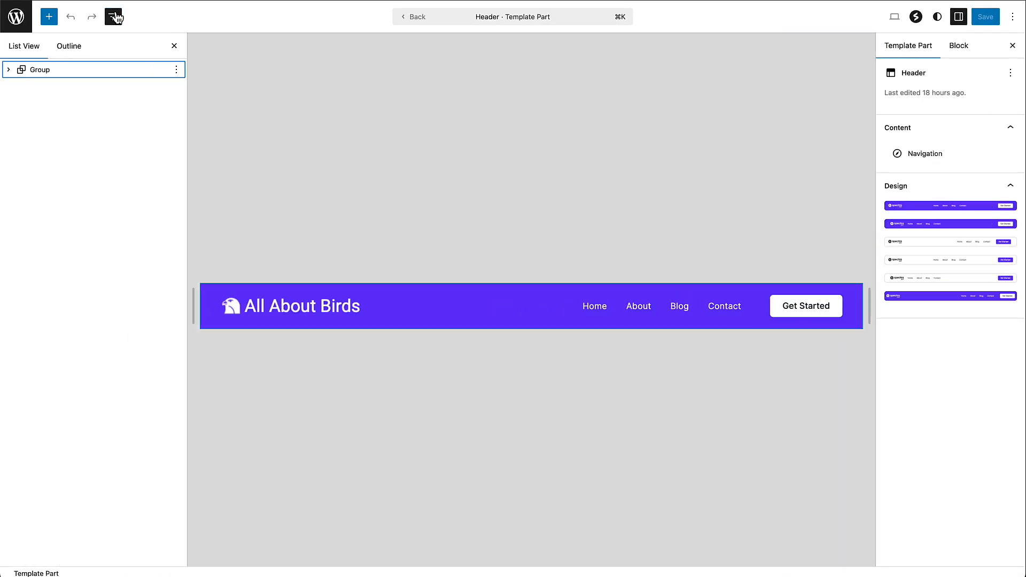
pyautogui.click(176, 70)
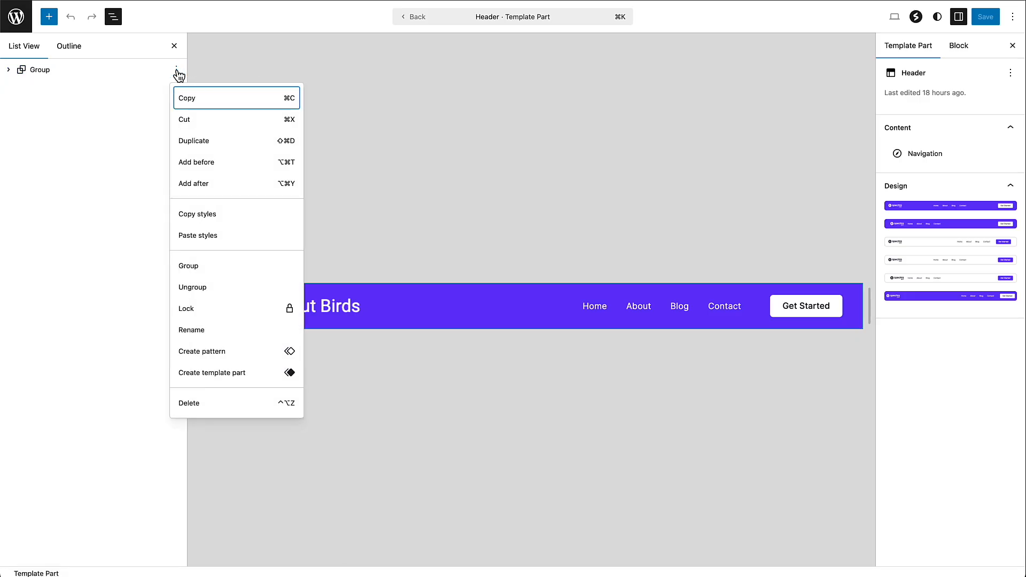
pyautogui.click(195, 99)
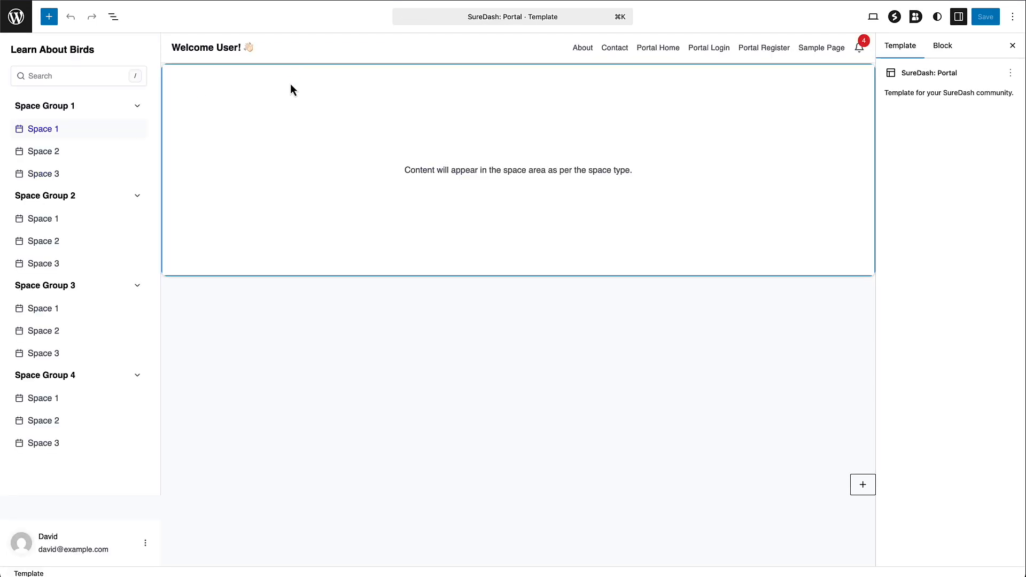
# In the SureDash Portal template, add a block before Content Part and paste the copied header group there.
pyautogui.click(113, 16)
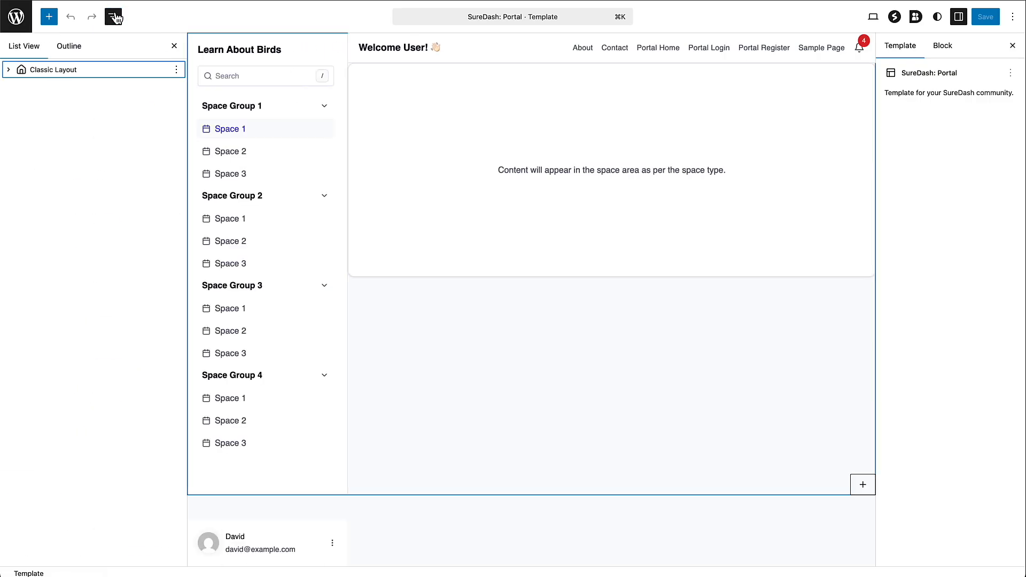
pyautogui.click(10, 70)
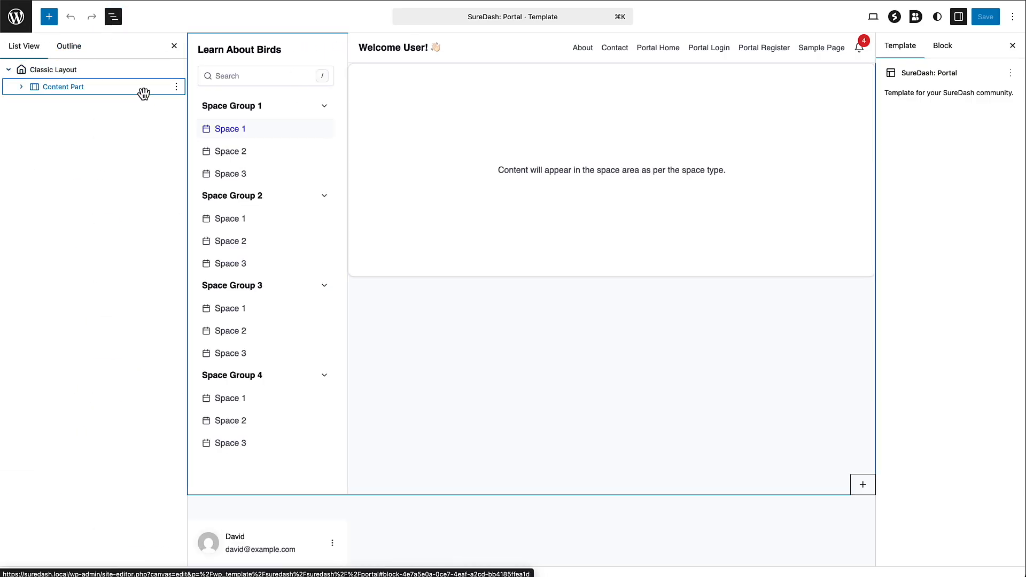
pyautogui.click(159, 93)
pyautogui.click(176, 87)
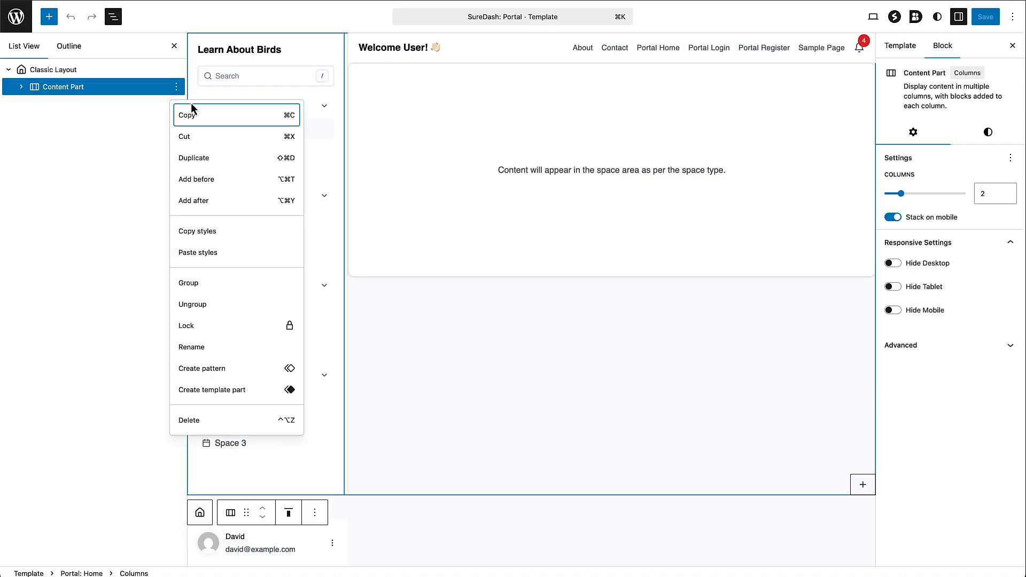
pyautogui.click(207, 180)
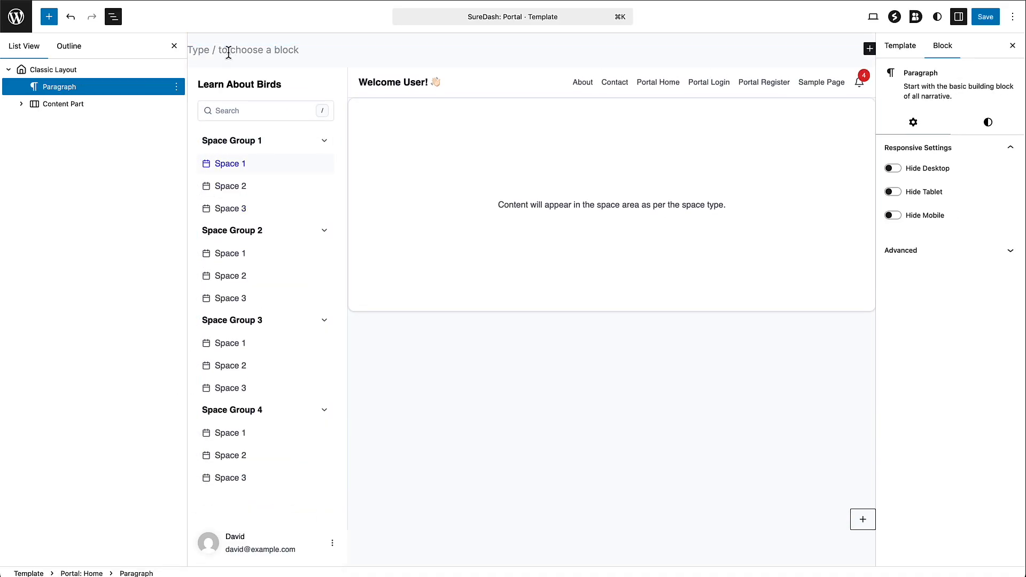
pyautogui.press('super+v')
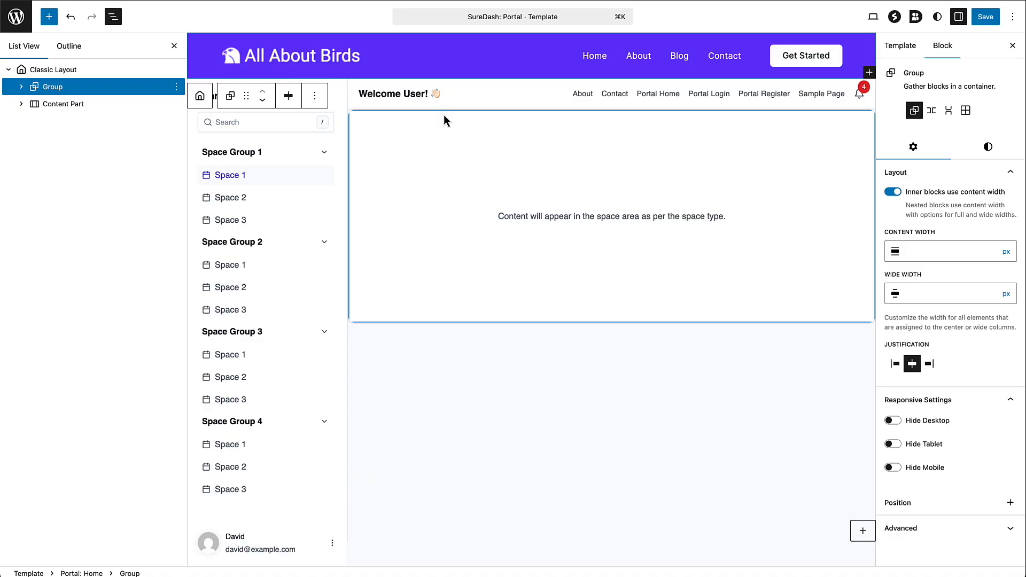
# Delete the page-list Navigation block beside the notification bell and move Portal: Search from the Sidebar into its place.
pyautogui.click(576, 90)
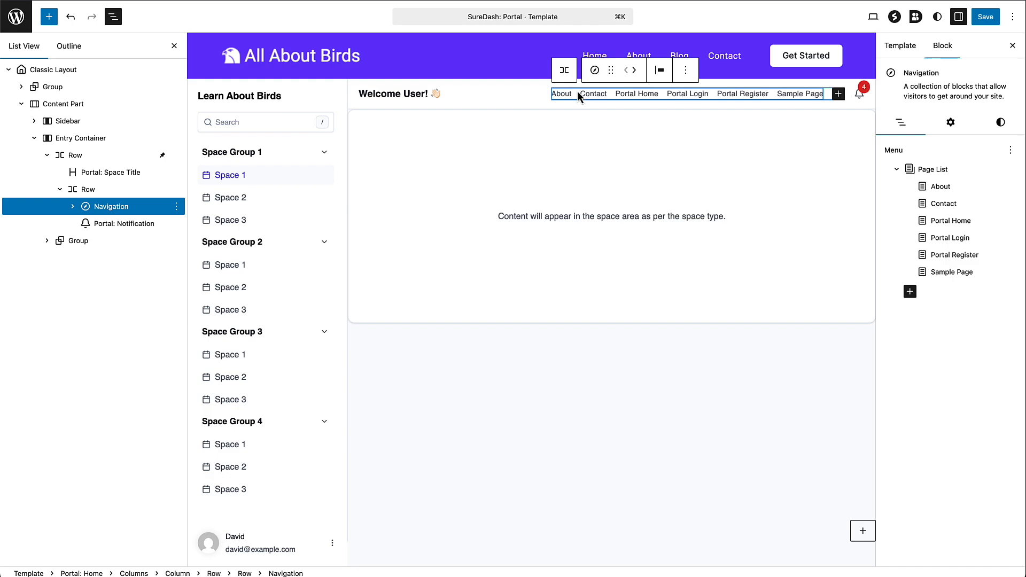
pyautogui.click(178, 207)
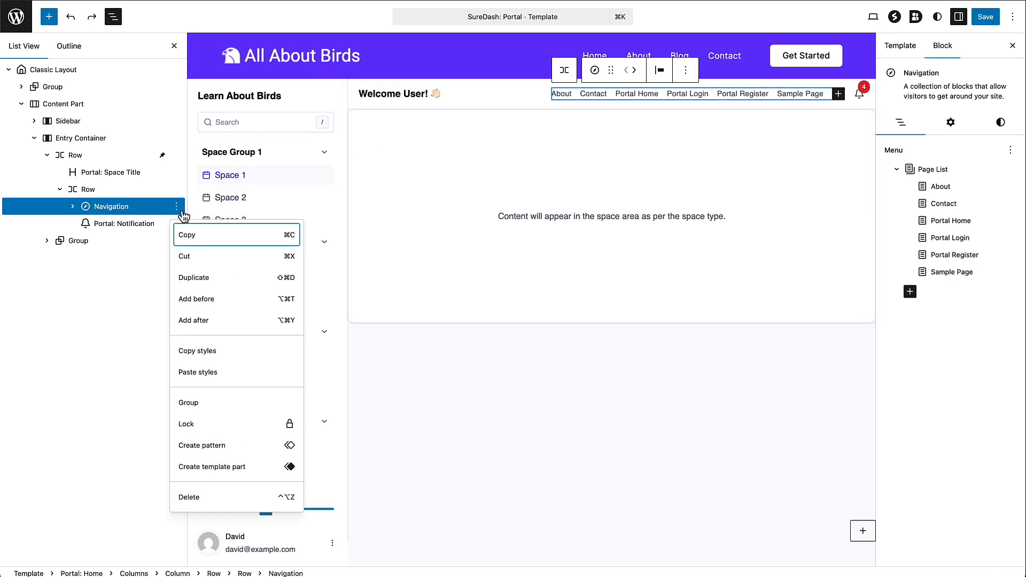
pyautogui.click(201, 491)
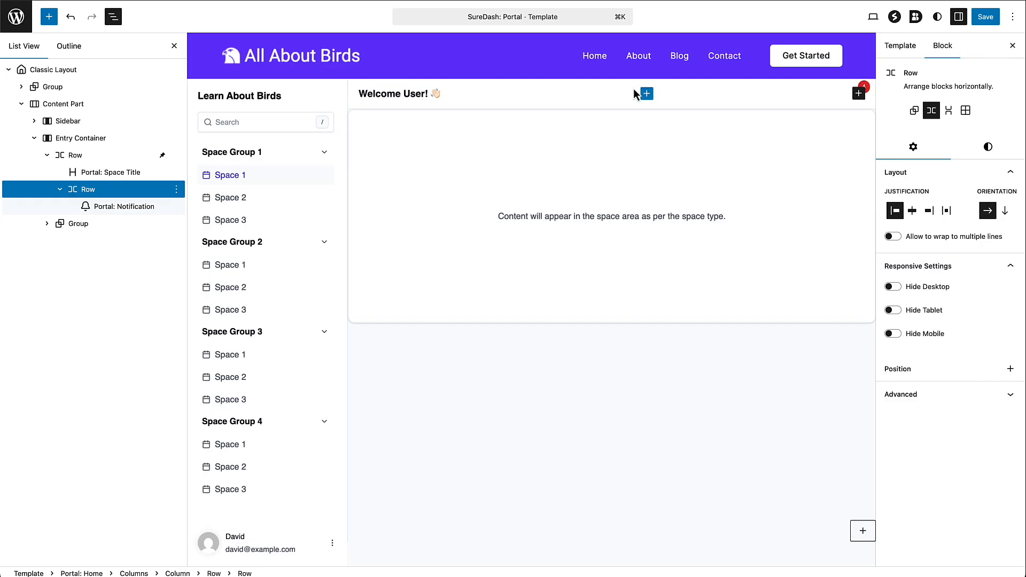
pyautogui.click(275, 114)
pyautogui.moveTo(68, 160); pyautogui.dragTo(103, 266)
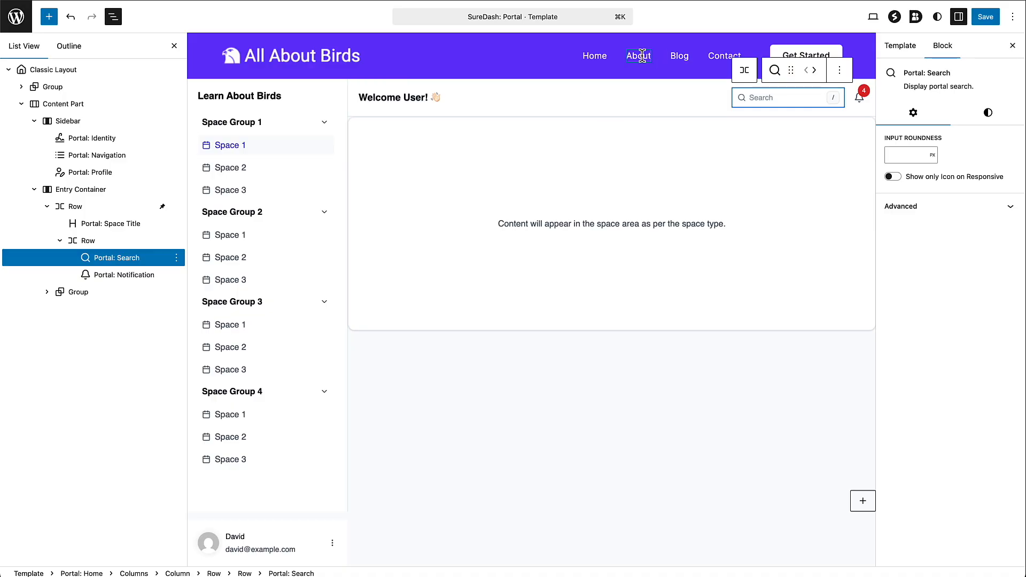
# Rename the Blog link in the pasted header's navigation to "Portal".
pyautogui.click(675, 56)
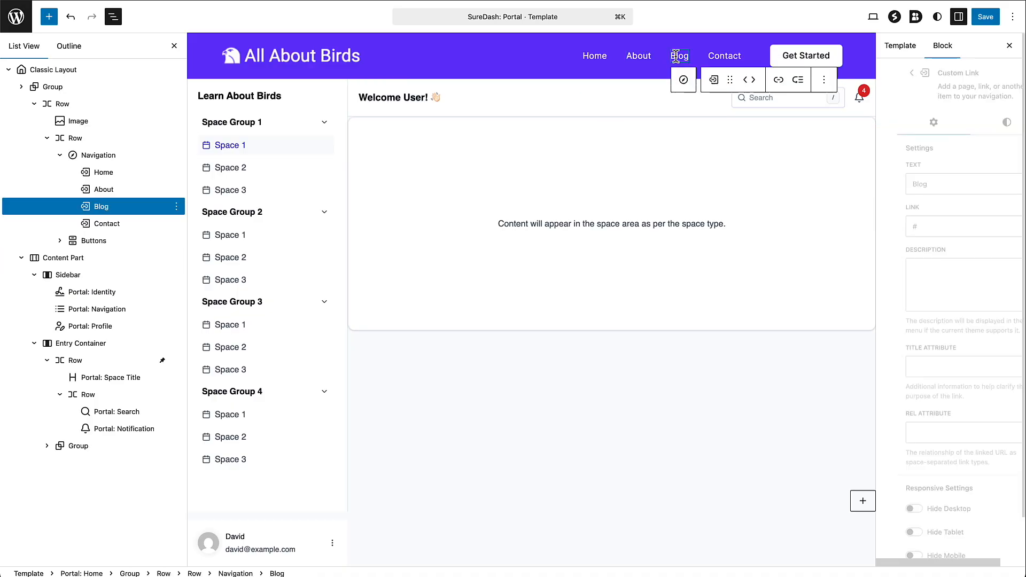
pyautogui.doubleClick(922, 185)
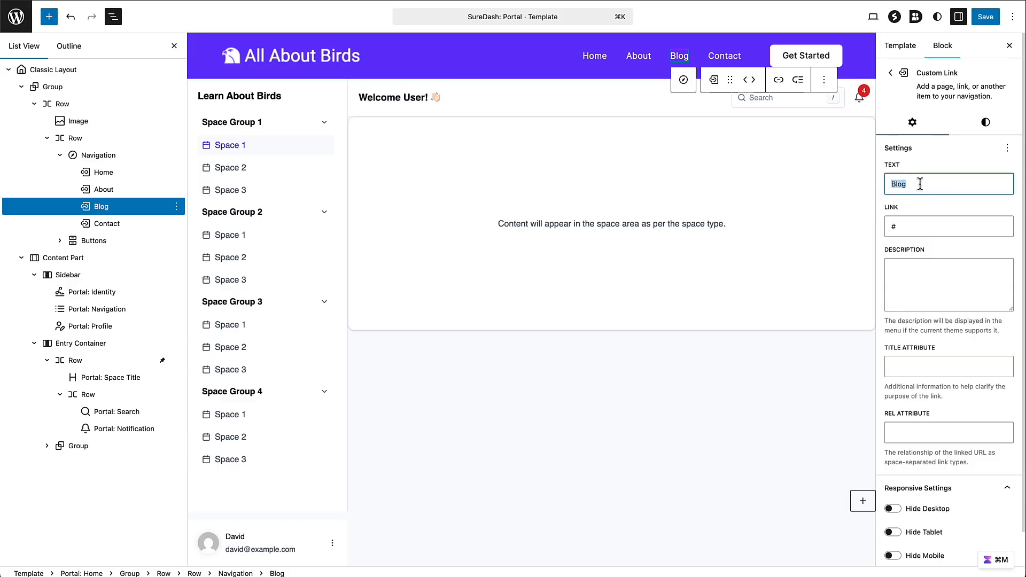
pyautogui.write('P')
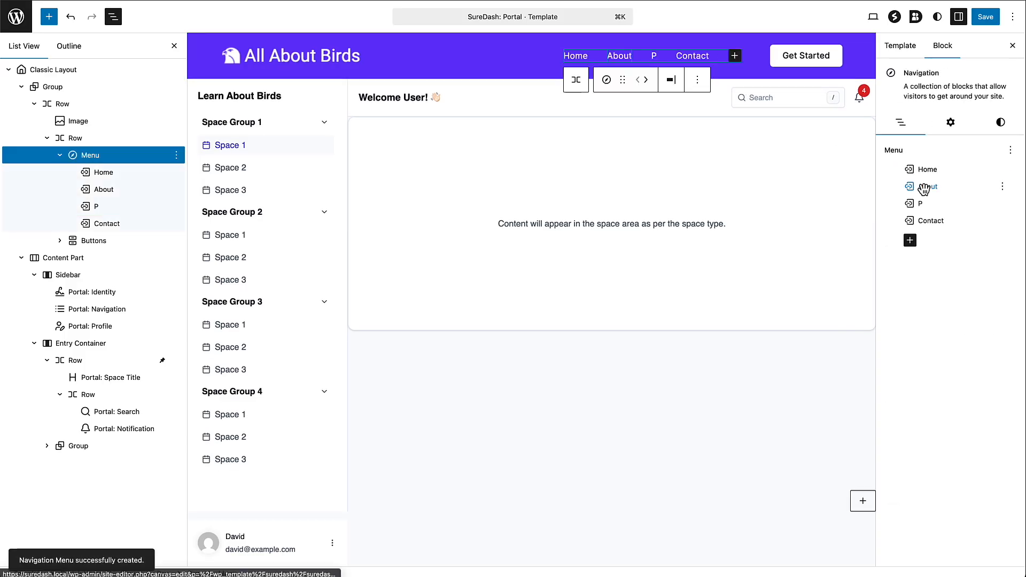
pyautogui.click(918, 184)
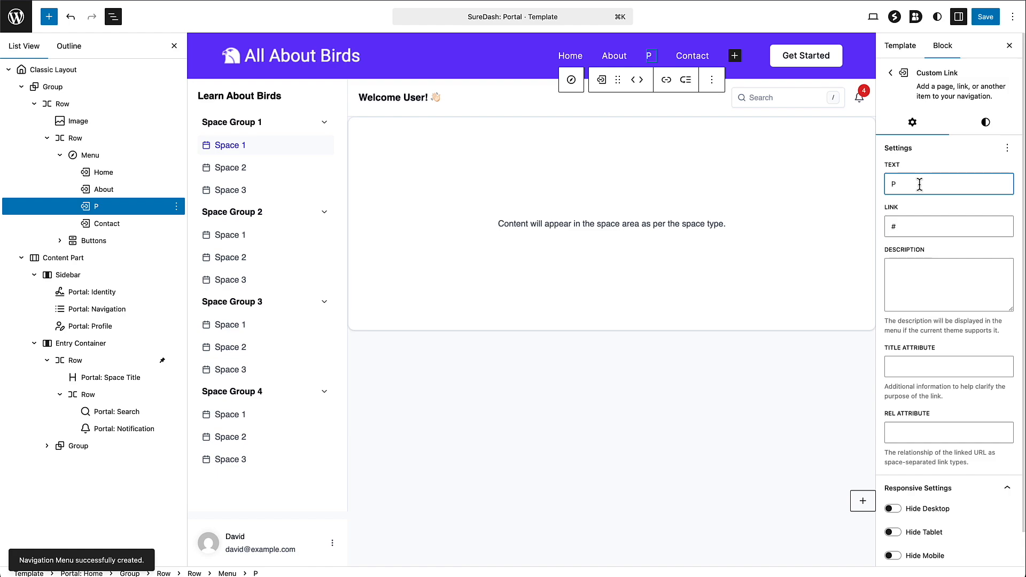
pyautogui.write('ortal')
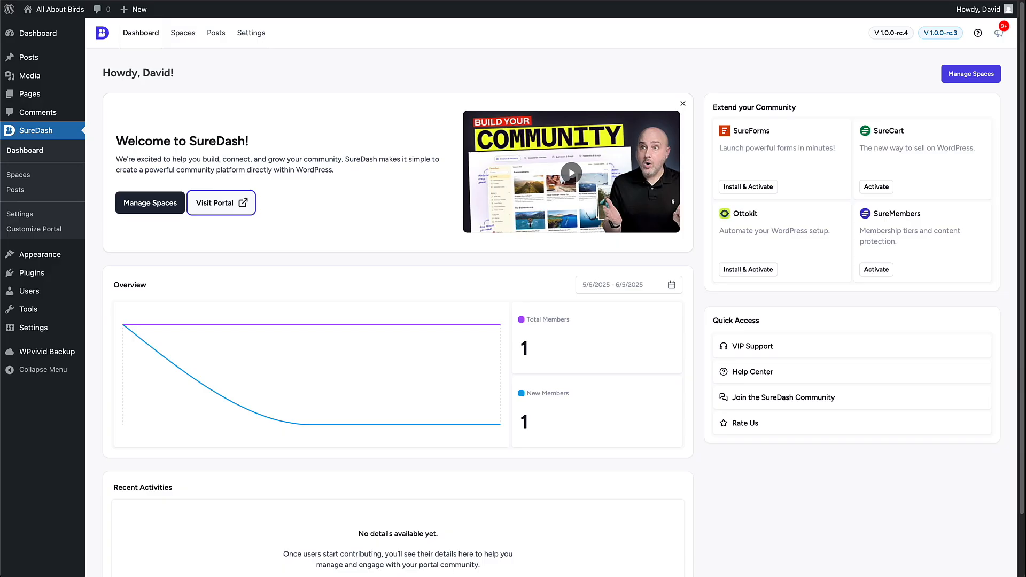
# Open the live SureDash portal page and copy its URL.
pyautogui.click(221, 204)
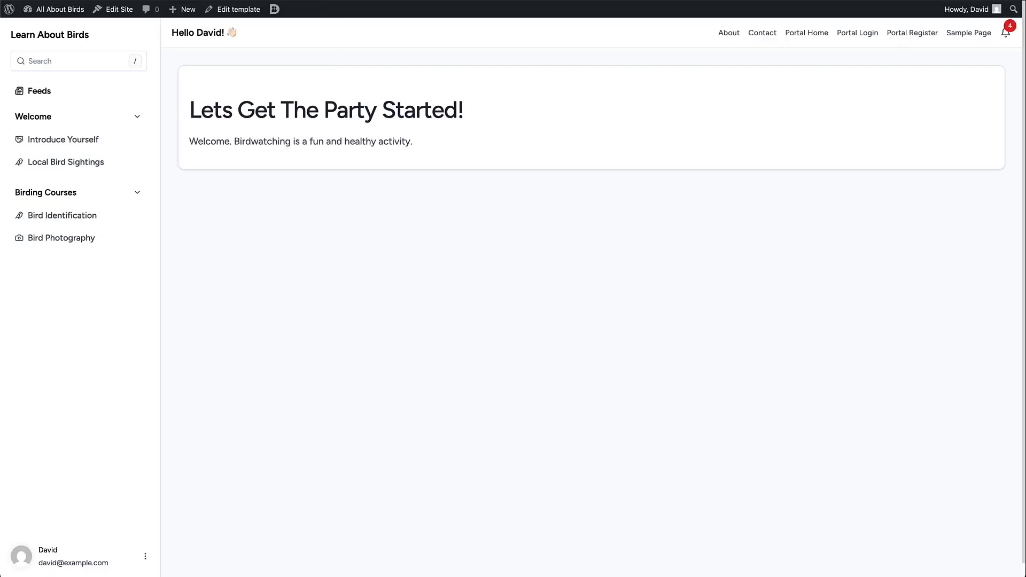
pyautogui.rightClick(344, 1)
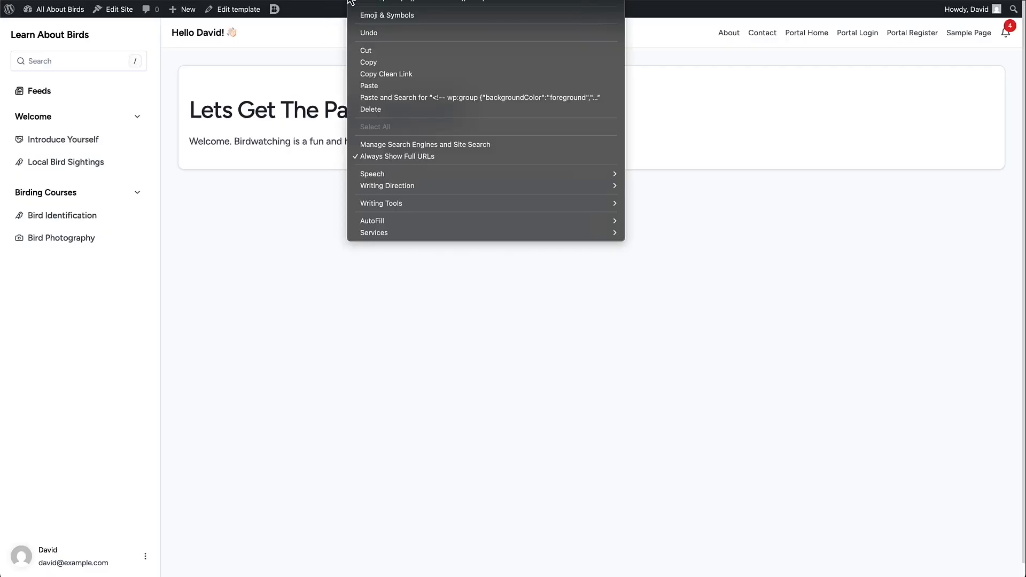
pyautogui.click(375, 66)
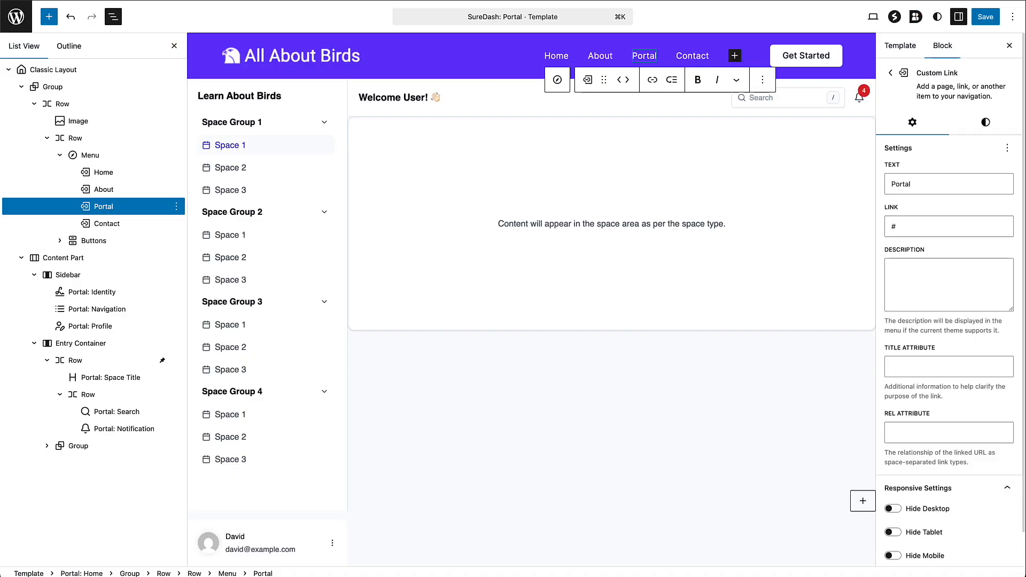
pyautogui.click(903, 226)
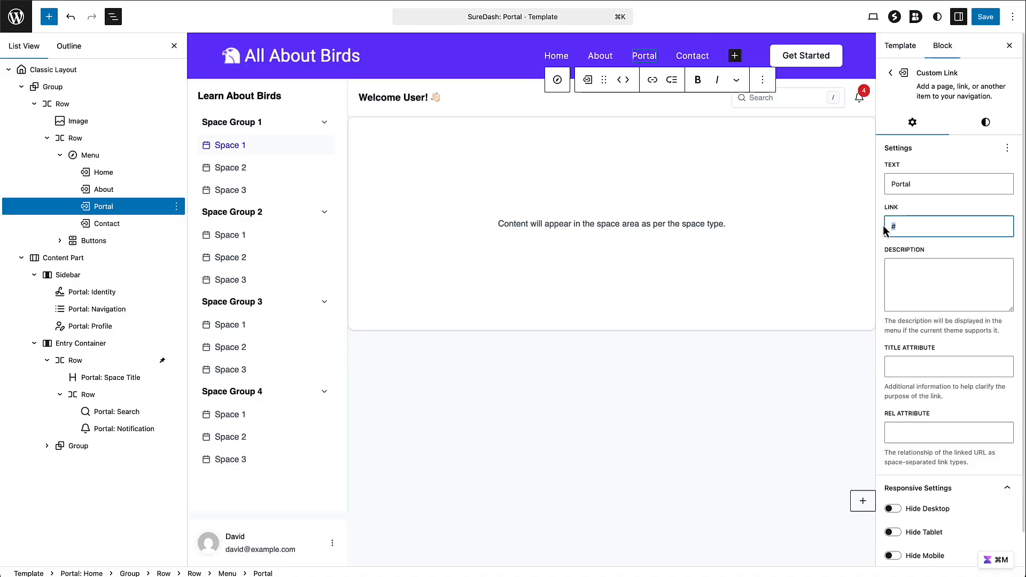
pyautogui.hotkey('ctrl', 'a')
pyautogui.hotkey('ctrl', 'v')
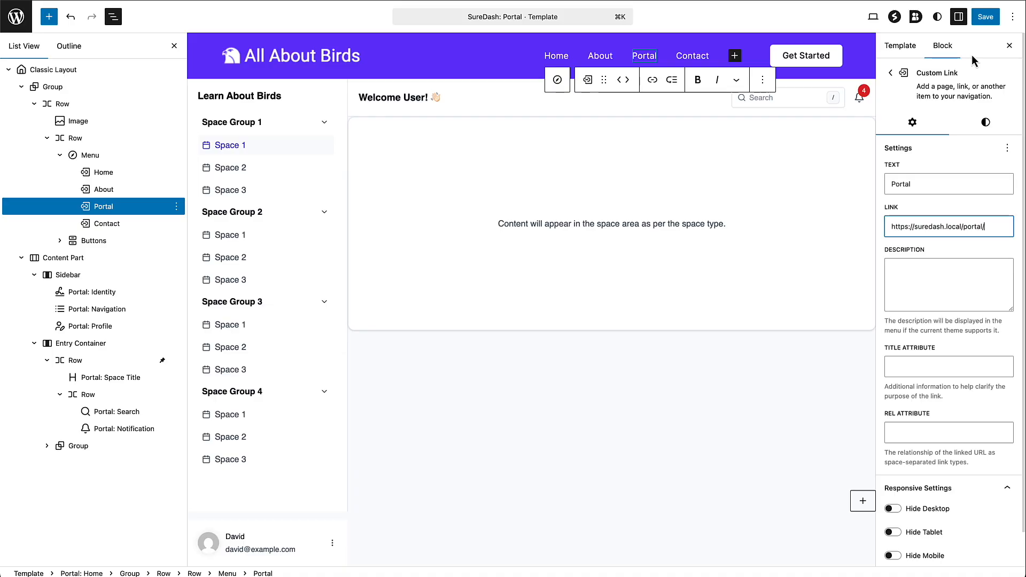
pyautogui.click(983, 19)
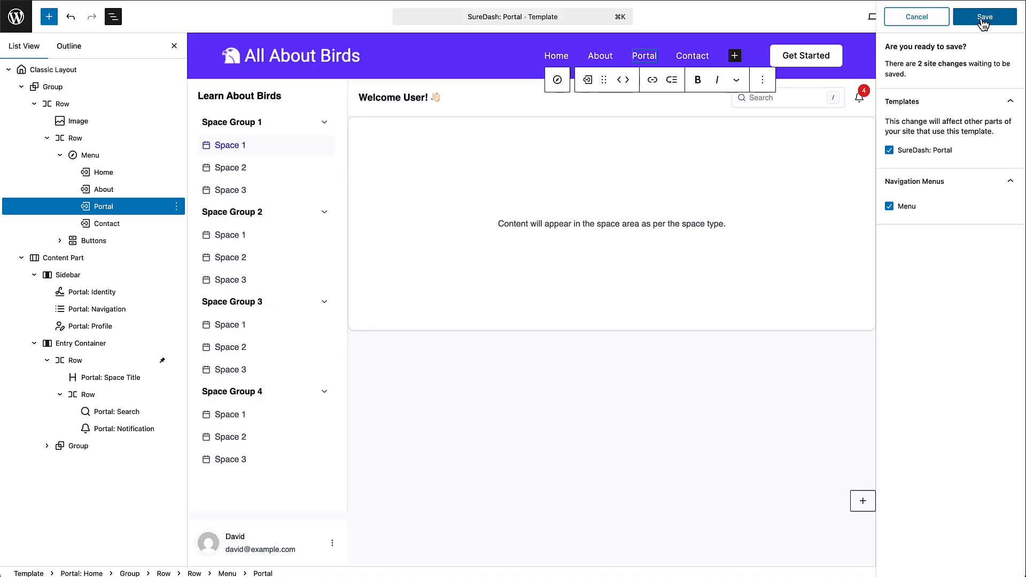
pyautogui.click(982, 20)
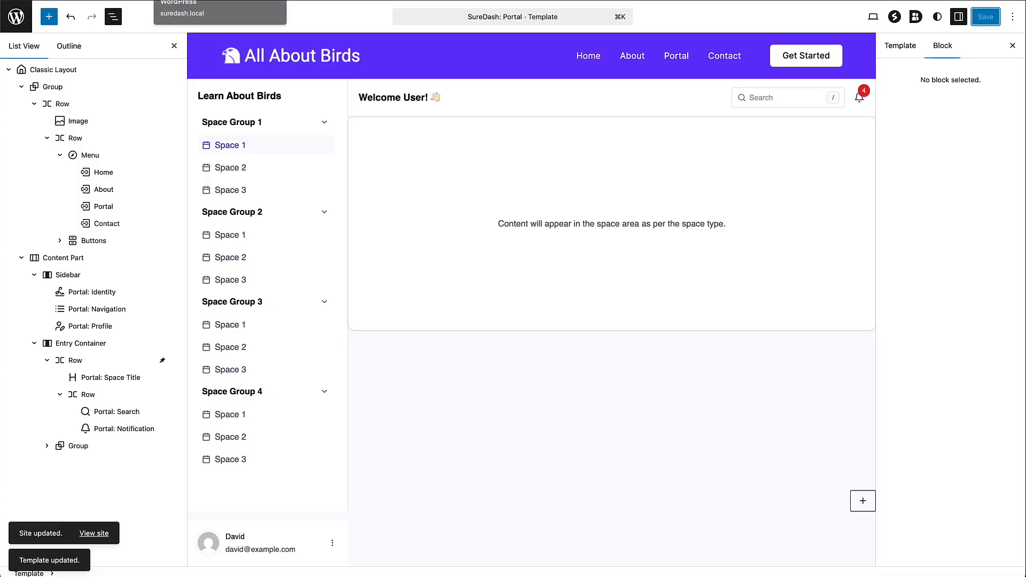
# In the main site's Header template part, rename the Blog navigation link to "Portal".
pyautogui.click(193, 0)
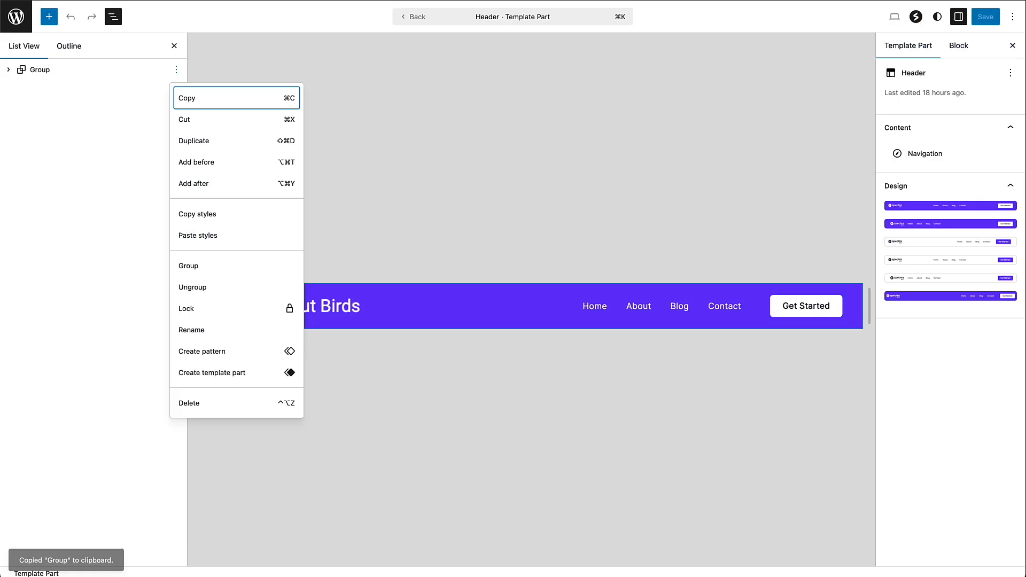
pyautogui.click(683, 307)
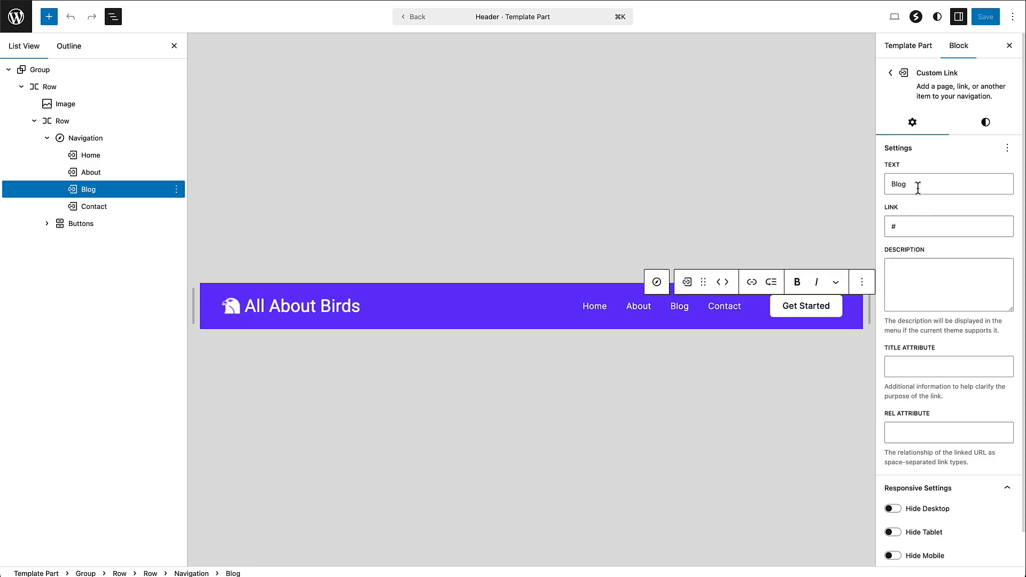
pyautogui.moveTo(917, 187); pyautogui.dragTo(888, 186)
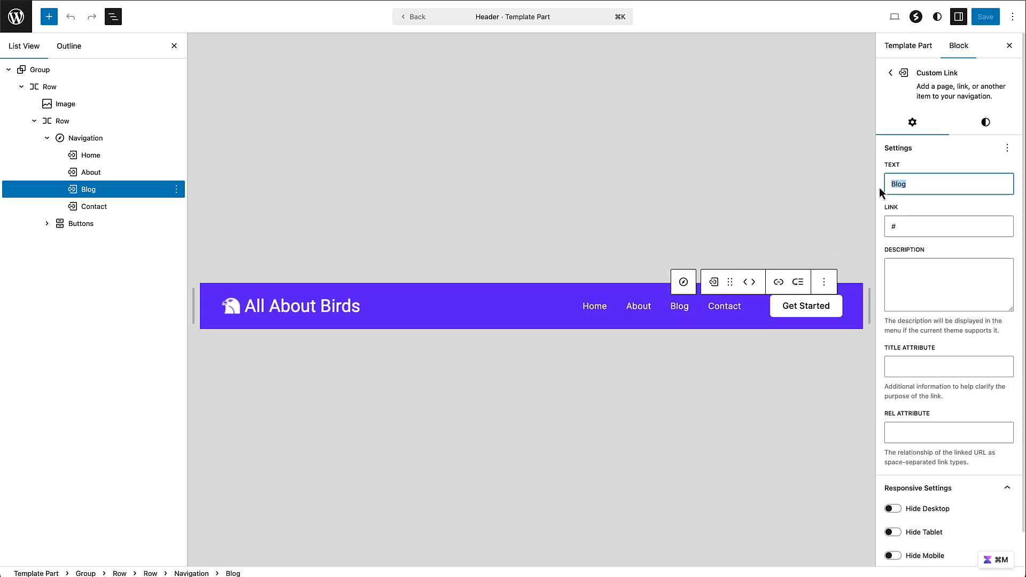
pyautogui.write('P')
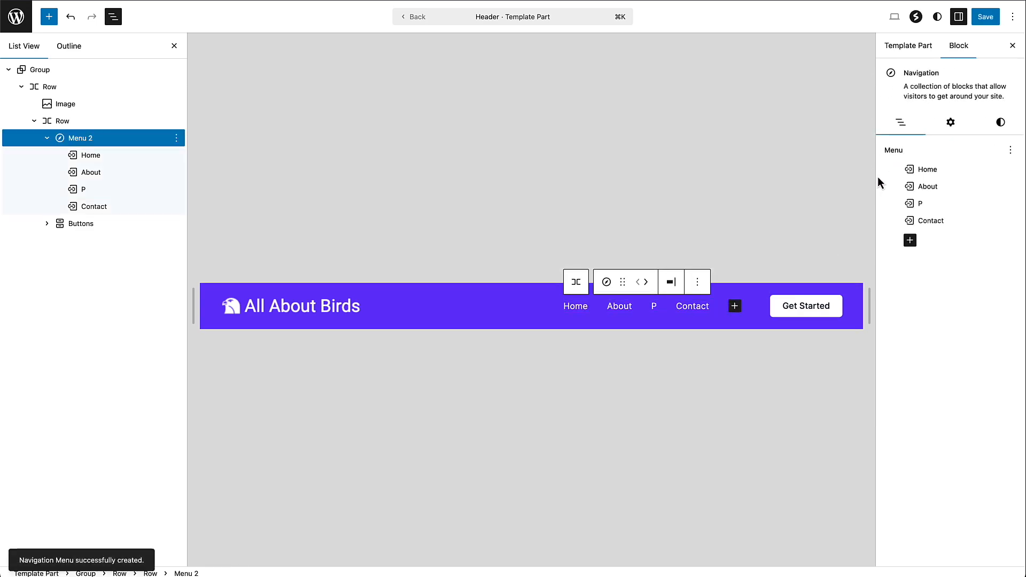
pyautogui.click(920, 203)
pyautogui.write('ortal')
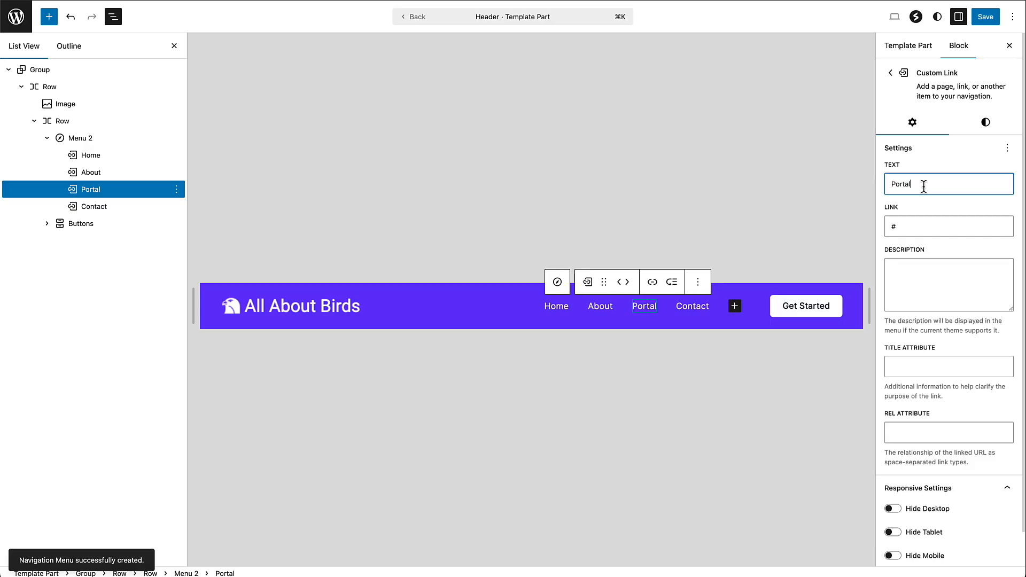
pyautogui.moveTo(912, 229); pyautogui.dragTo(888, 227)
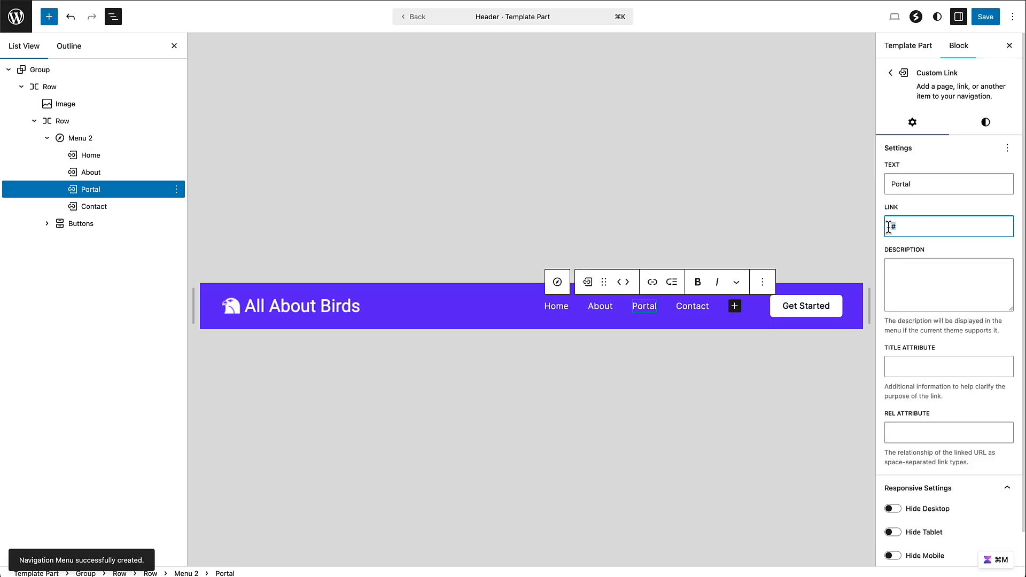
pyautogui.press('super+v')
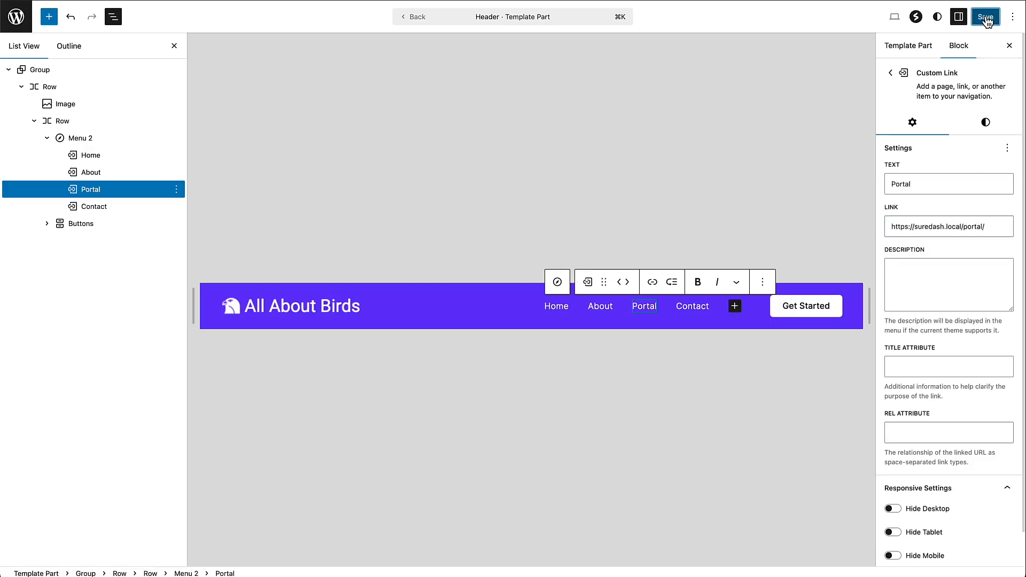
pyautogui.click(986, 17)
pyautogui.click(986, 18)
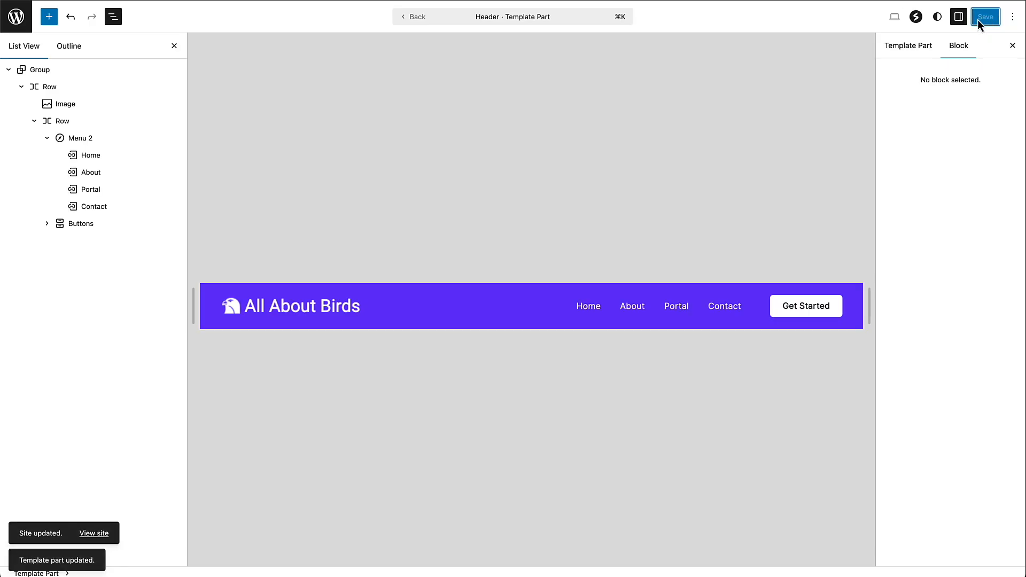
# View the live site's home page and follow the Portal link in its header to check it.
pyautogui.click(16, 16)
pyautogui.click(86, 17)
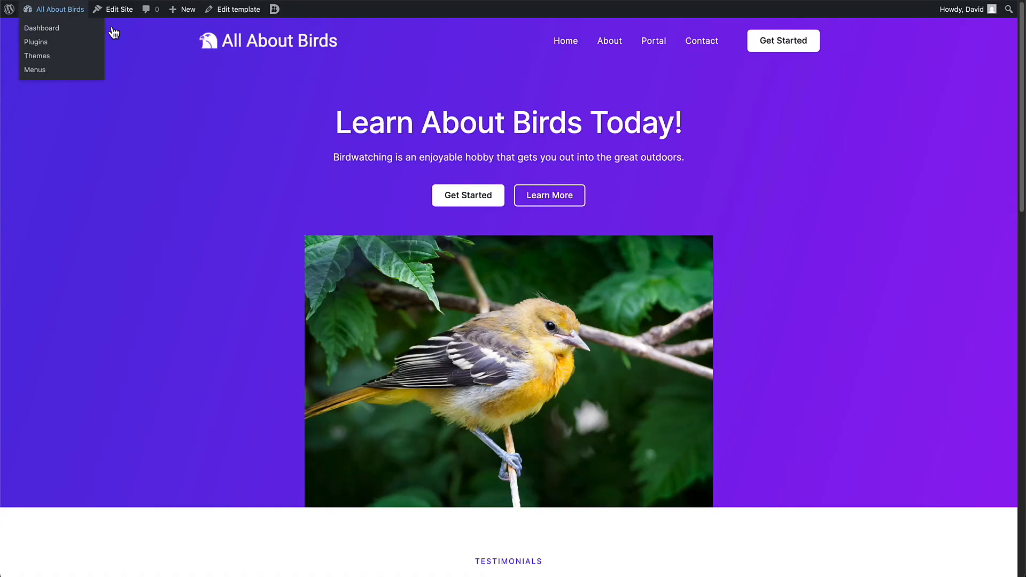
pyautogui.click(652, 47)
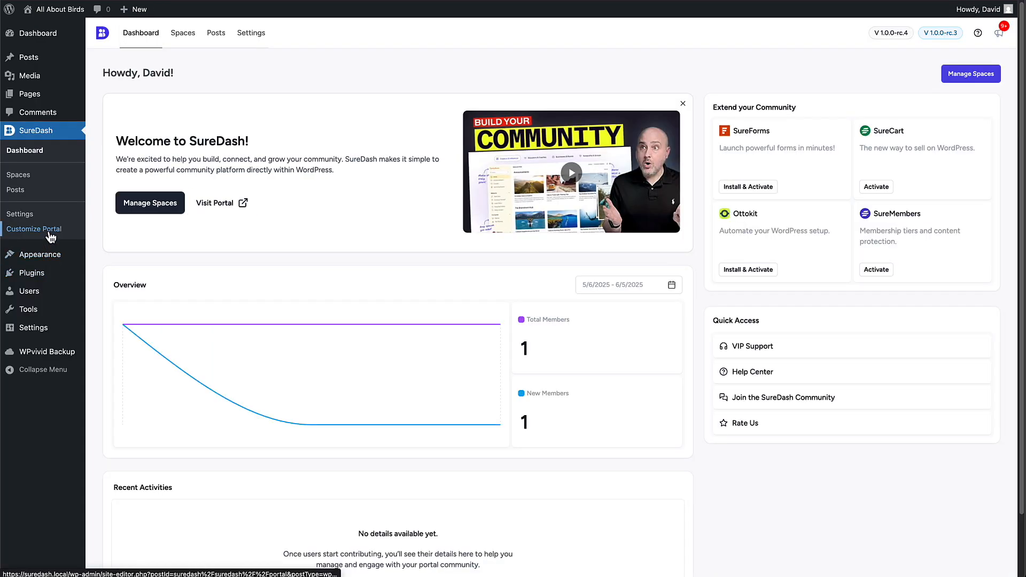
# In the SureDash Portal template, set the Row inside the header Group to full width and save the template.
pyautogui.click(48, 233)
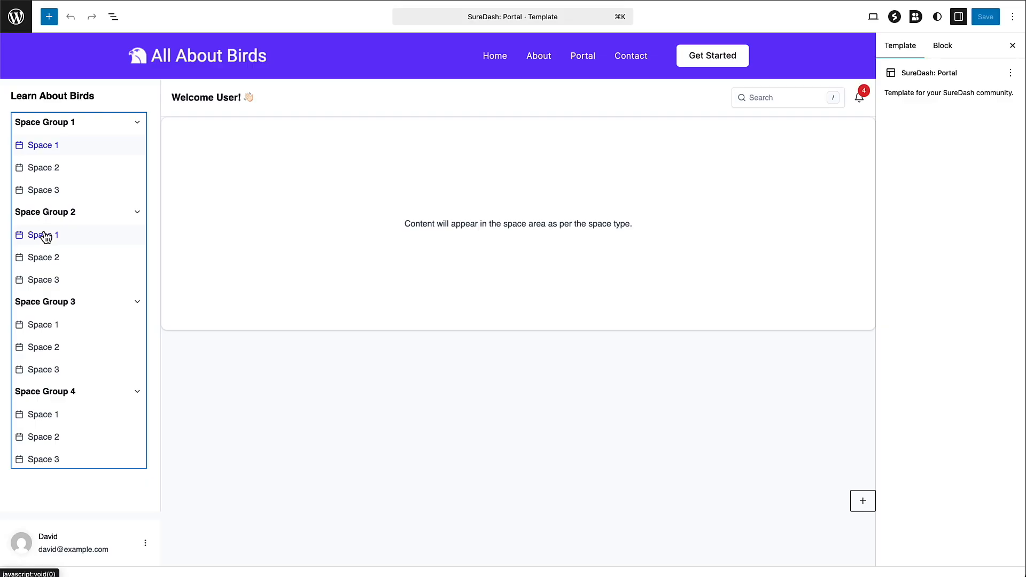
pyautogui.click(113, 17)
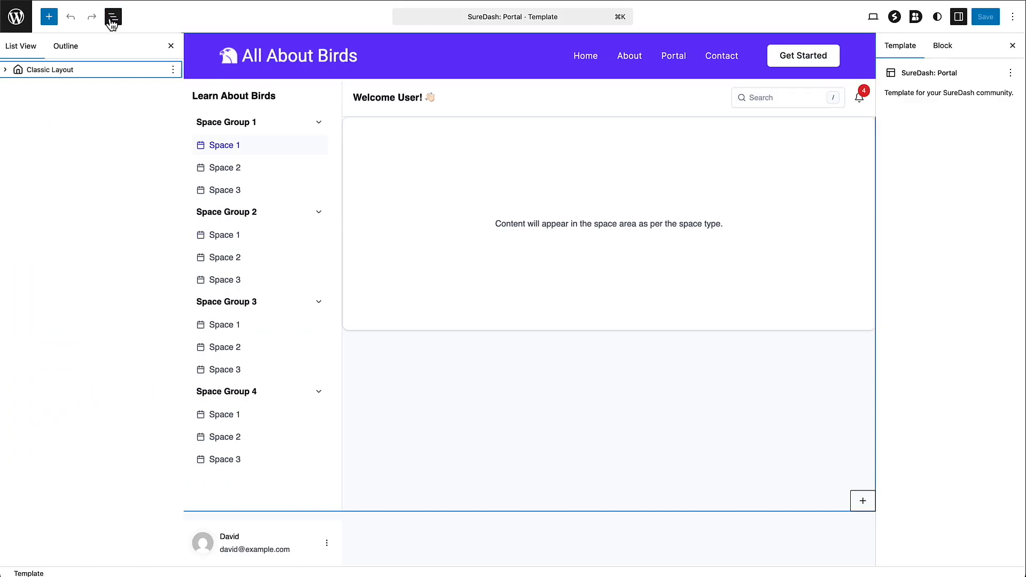
pyautogui.click(9, 69)
pyautogui.click(24, 88)
pyautogui.click(21, 87)
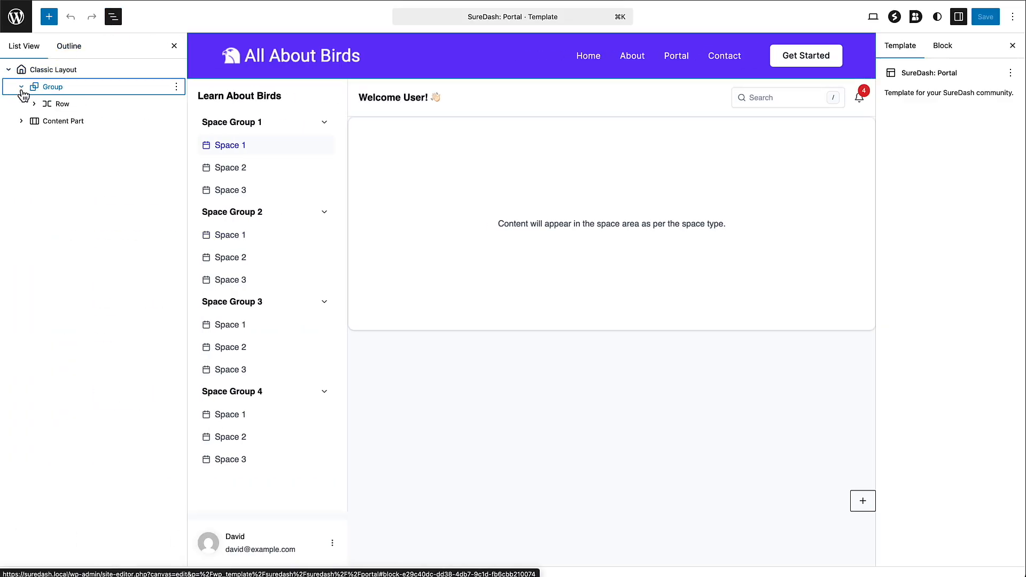
pyautogui.click(52, 89)
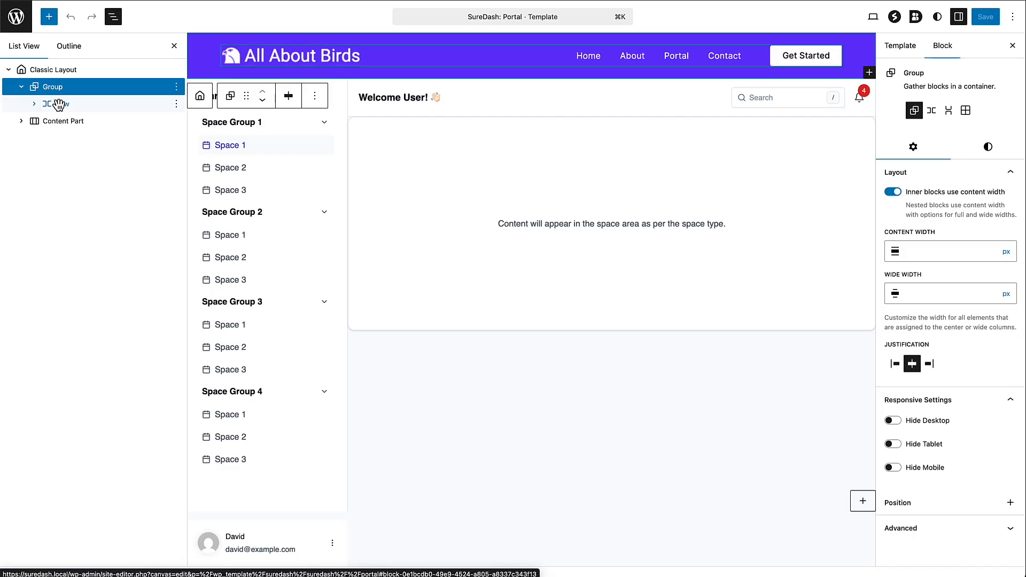
pyautogui.click(59, 104)
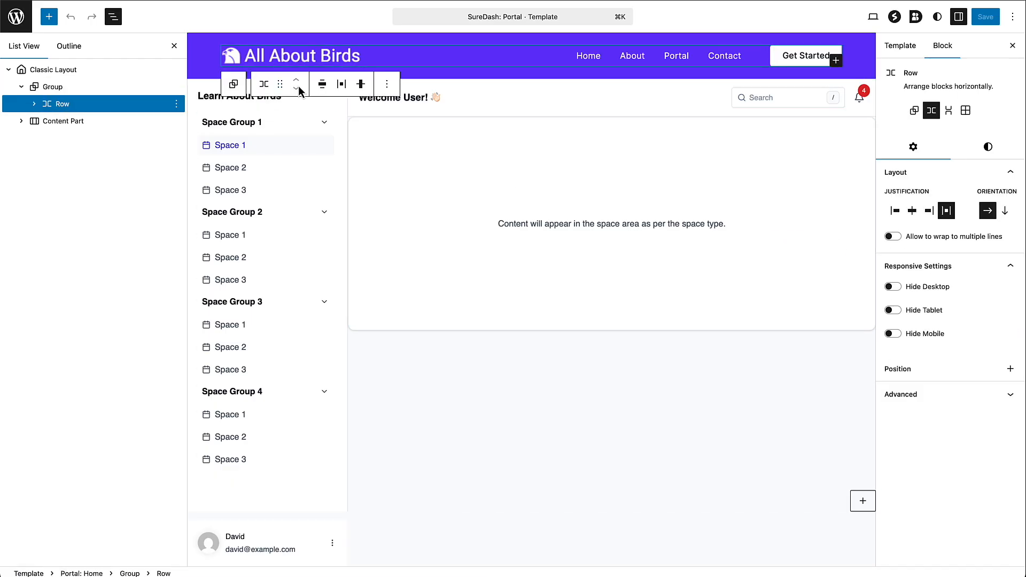
pyautogui.click(321, 85)
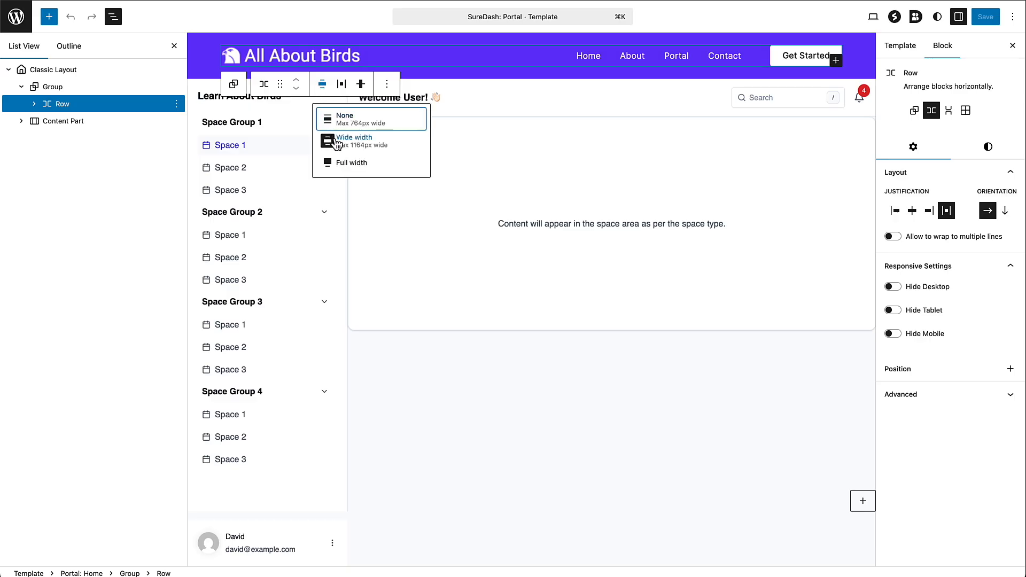
pyautogui.click(335, 163)
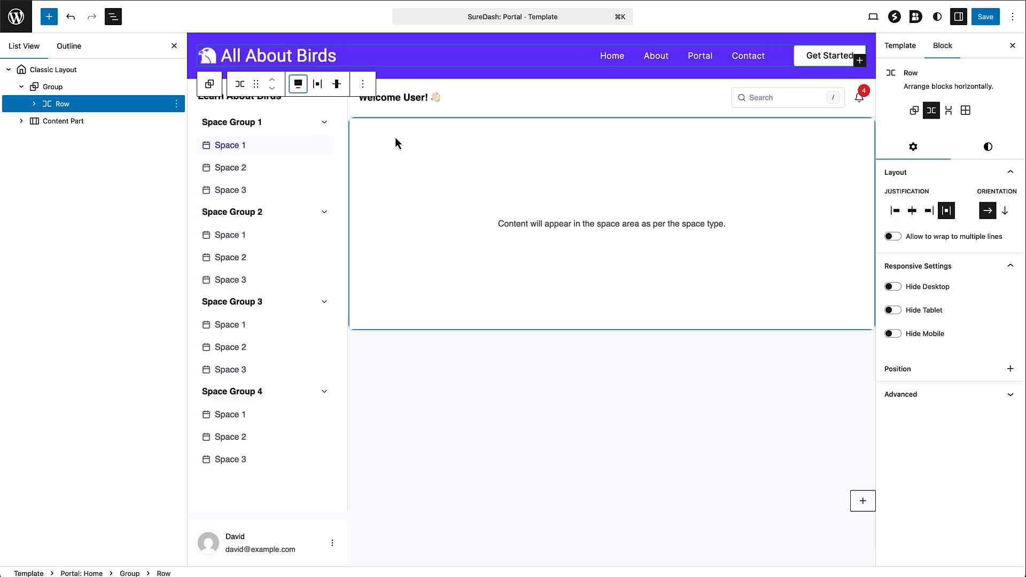
pyautogui.click(986, 17)
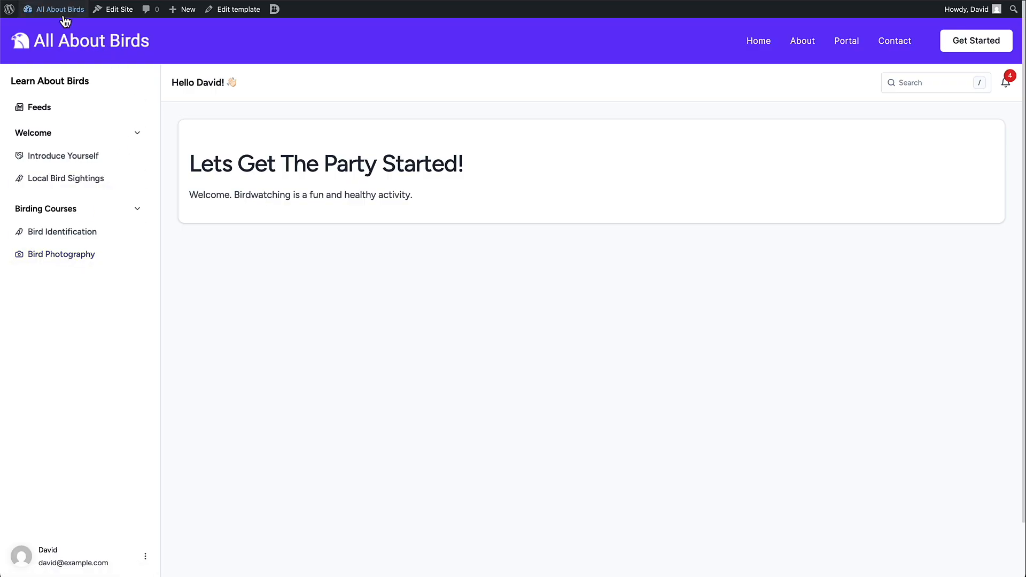
# Activate the SureMembers plugin on the site.
pyautogui.moveTo(65, 21)
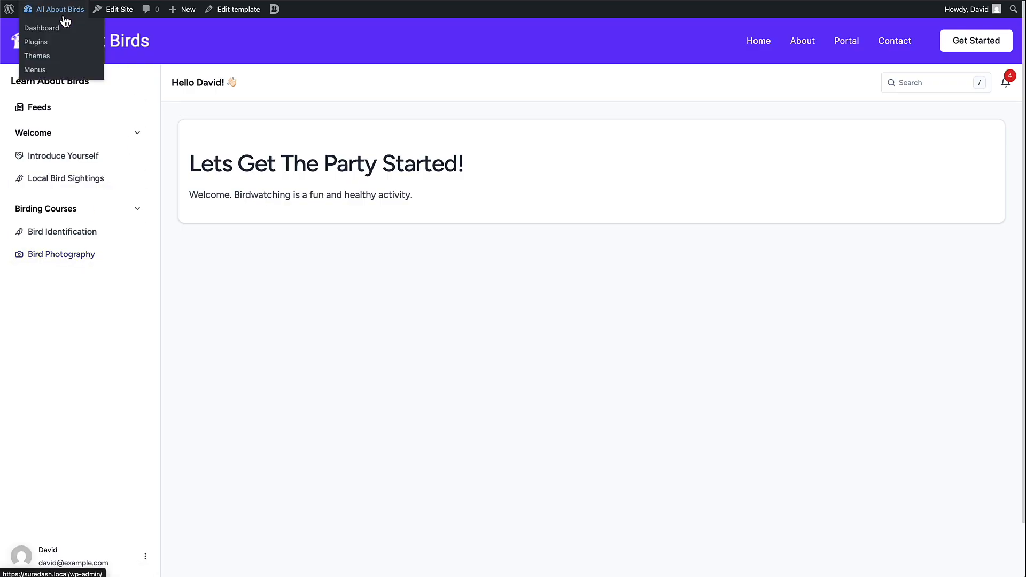
pyautogui.click(52, 47)
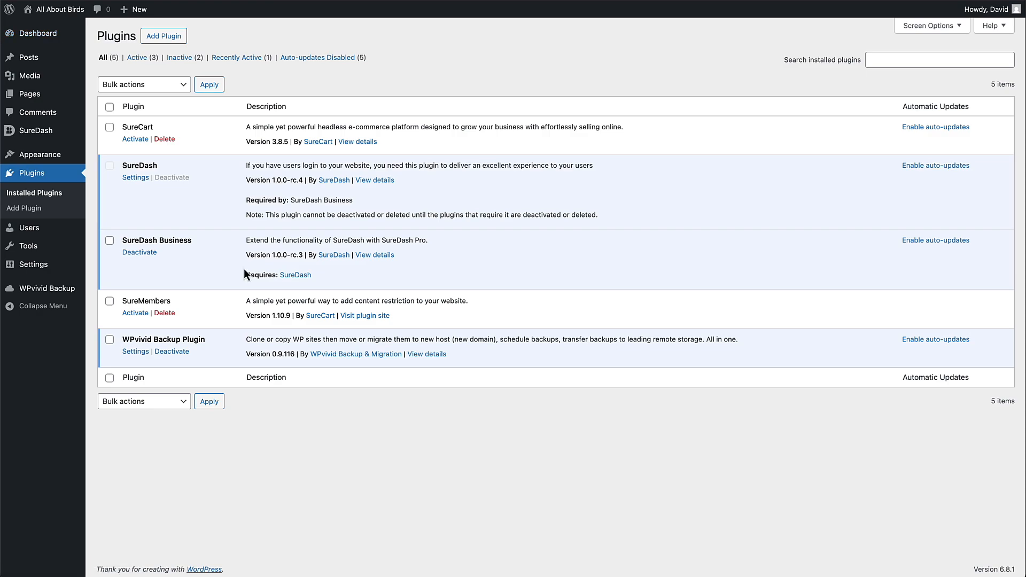
pyautogui.click(137, 314)
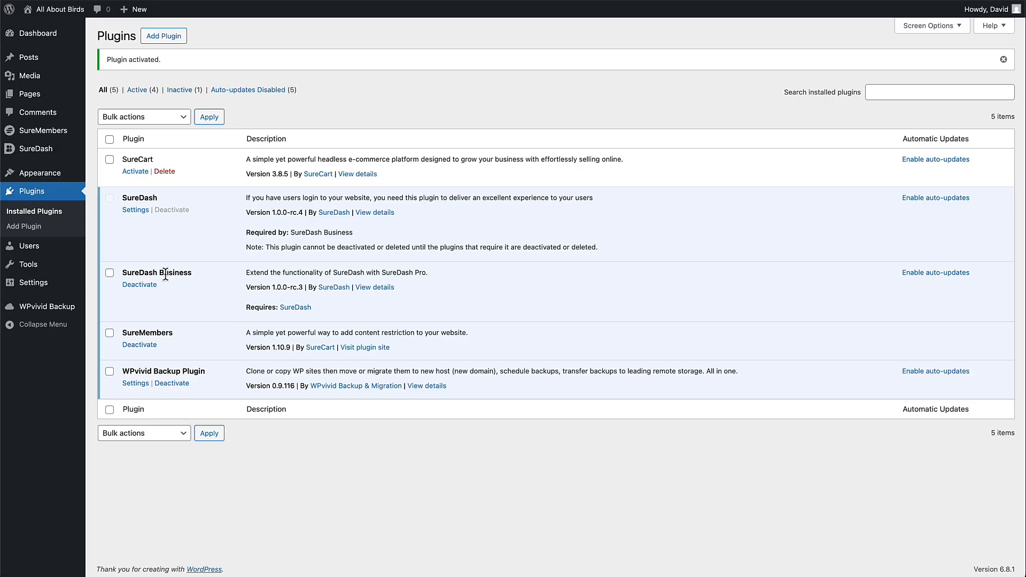
# Enable Restrict content in search result in the SureMembers admin settings, save, and check the roles offered for declining admin access.
pyautogui.moveTo(46, 134)
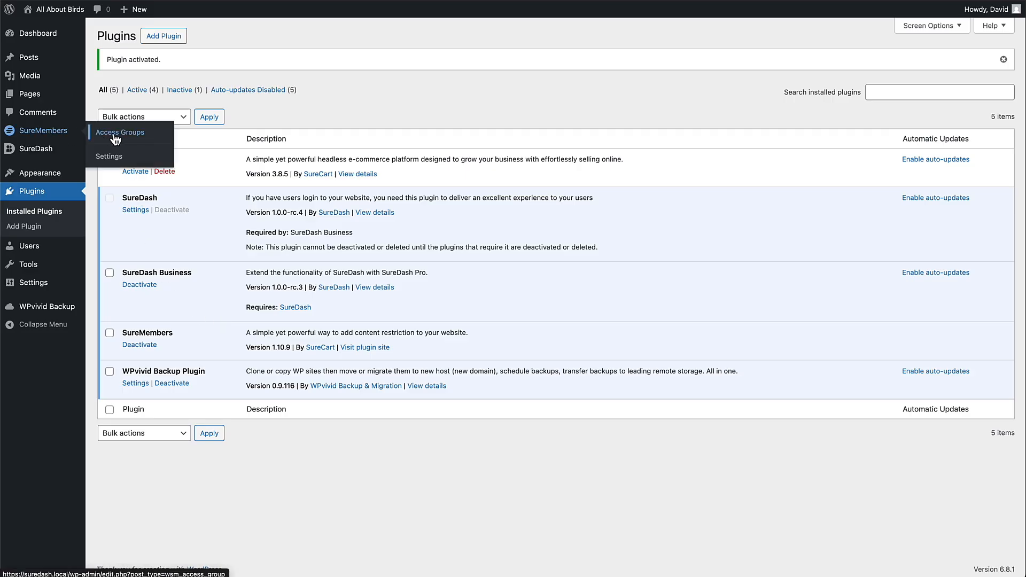
pyautogui.click(113, 156)
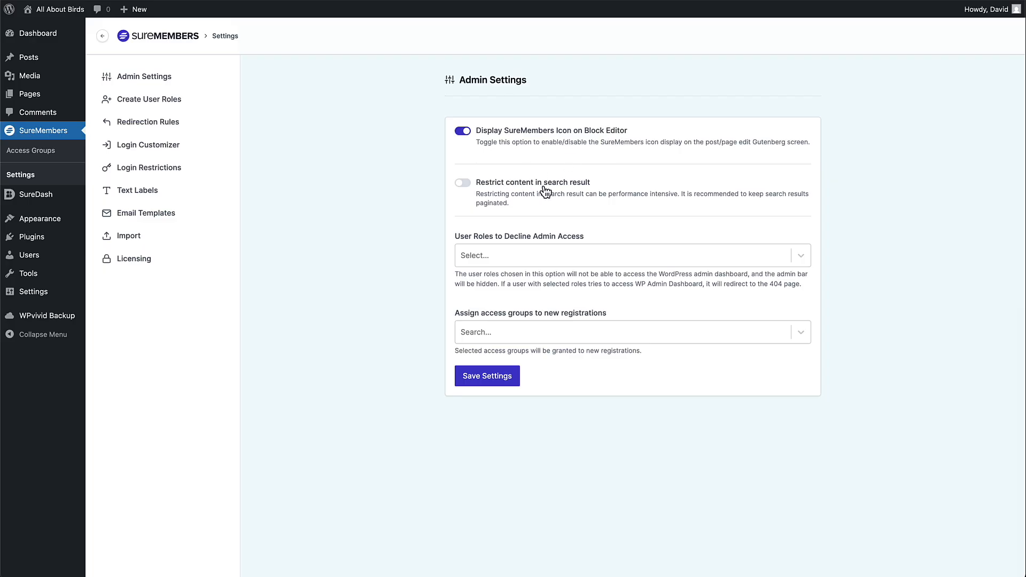
pyautogui.click(463, 185)
pyautogui.click(494, 376)
pyautogui.click(488, 376)
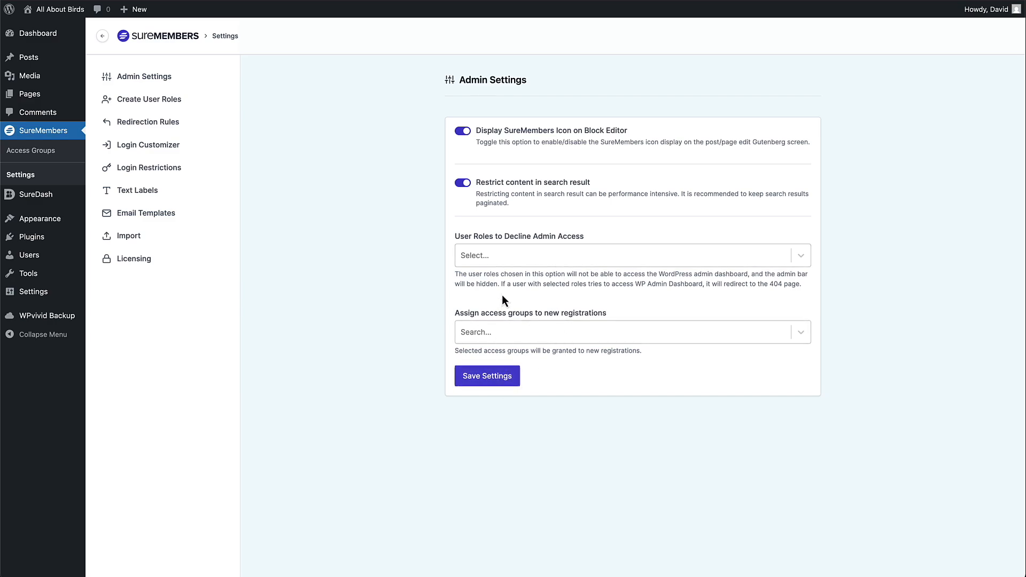
pyautogui.click(499, 256)
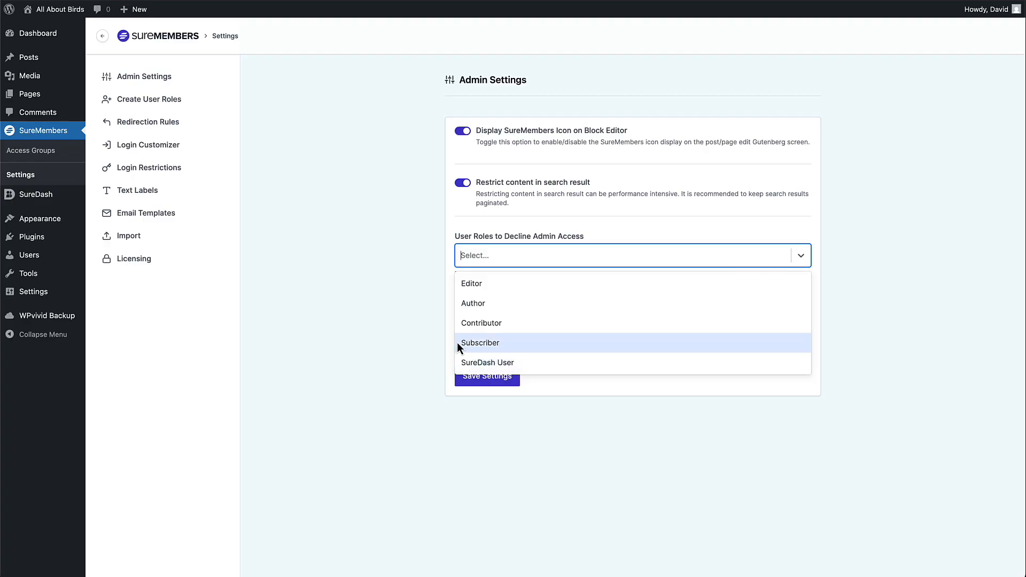
pyautogui.click(354, 216)
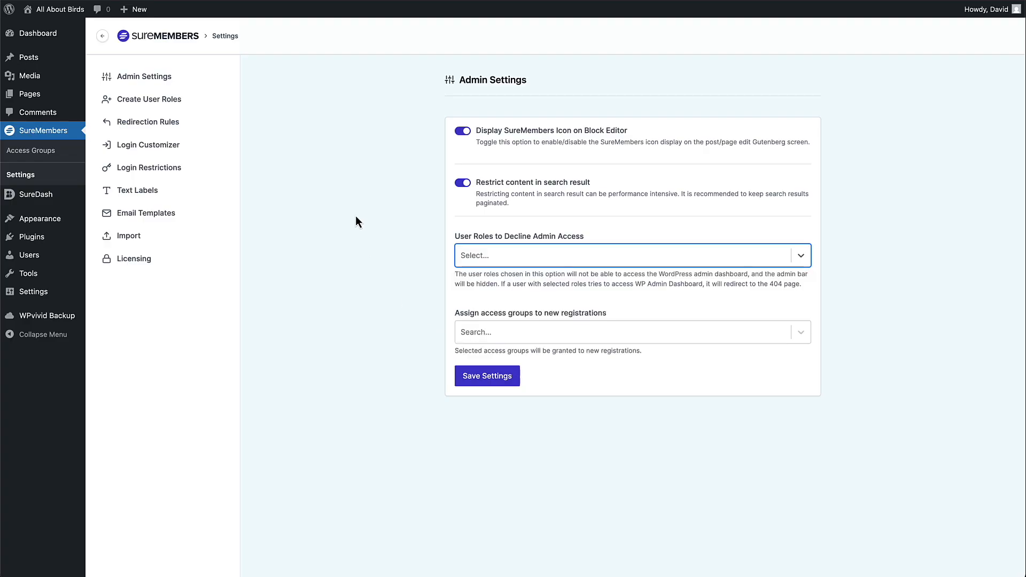
# Create a custom user role named "SureDash Courses" in the SureMembers settings.
pyautogui.click(179, 106)
pyautogui.click(509, 149)
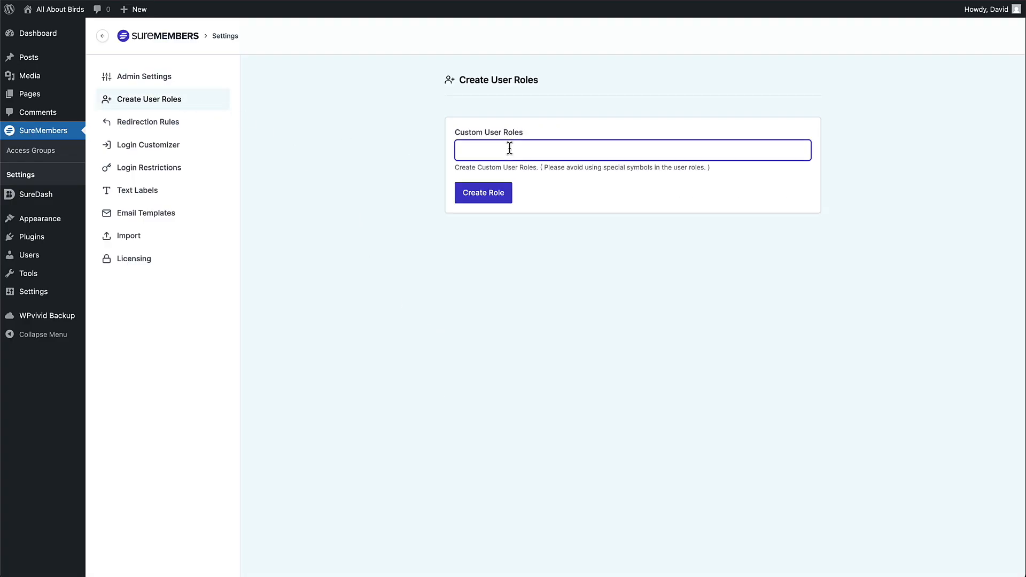
pyautogui.write('SureDash Courses')
pyautogui.click(489, 197)
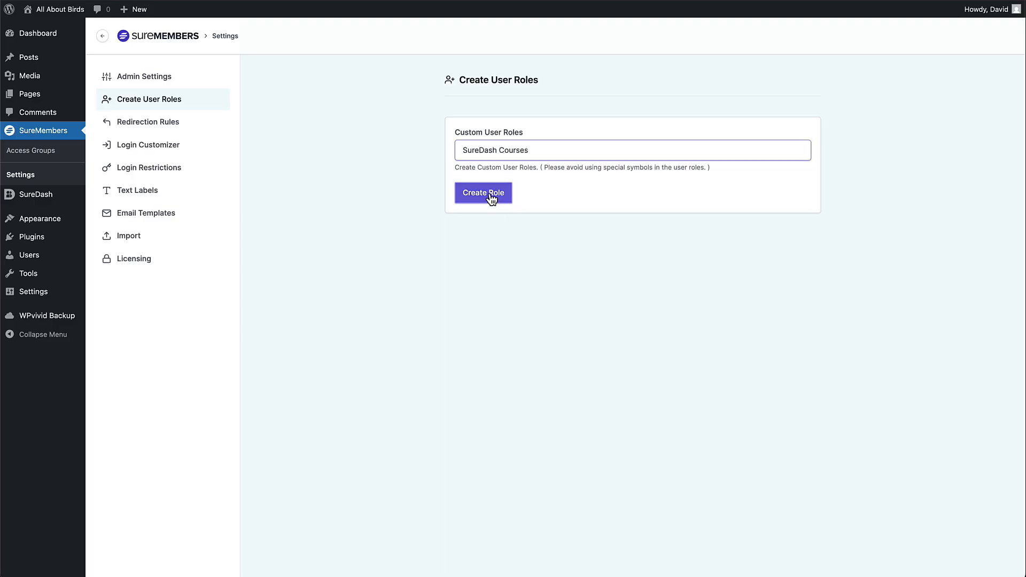
# In the SureMembers admin settings, decline admin access for the SureDash User and SureDash Courses roles and save the settings.
pyautogui.click(175, 78)
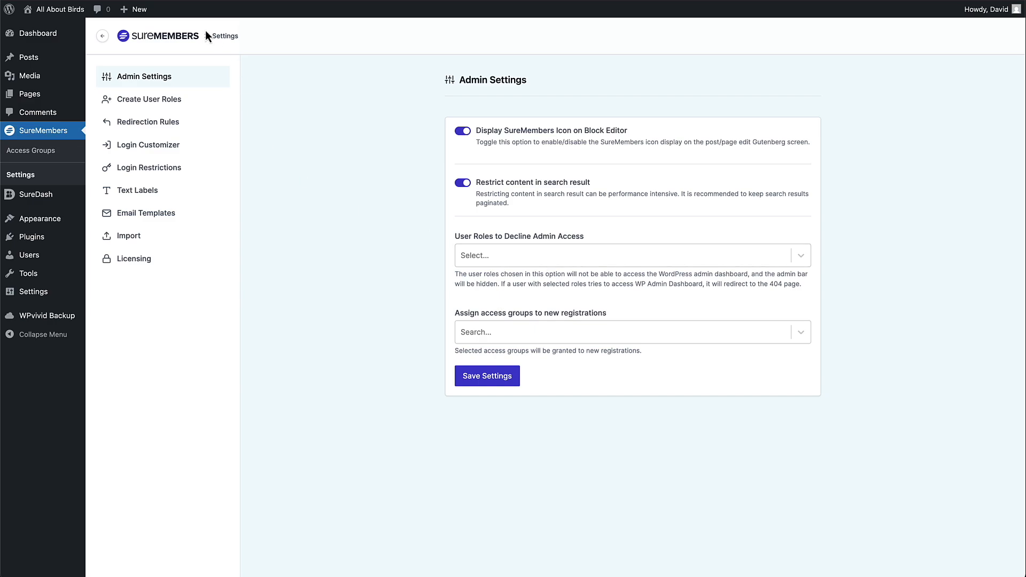
pyautogui.click(495, 255)
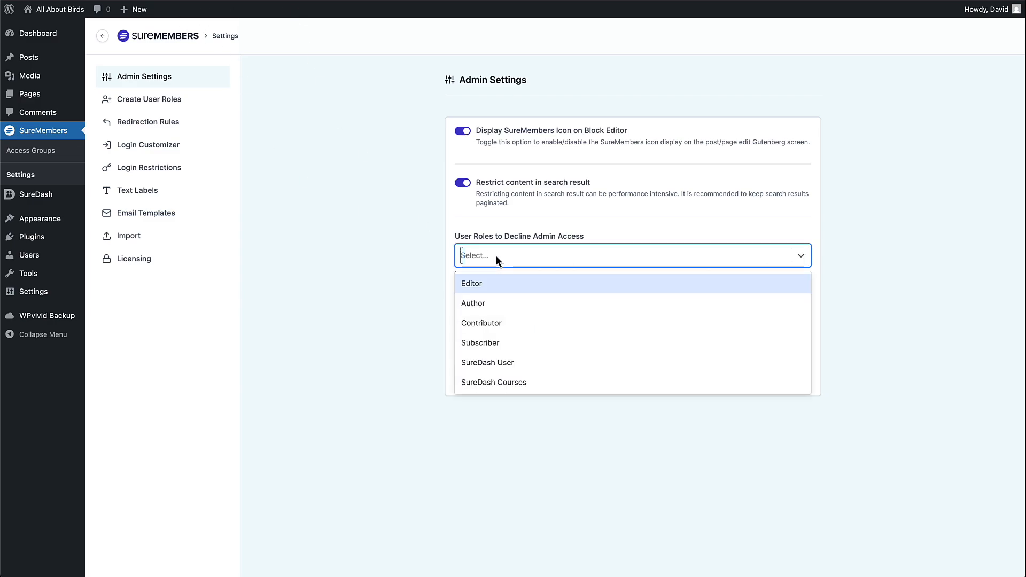
pyautogui.click(523, 361)
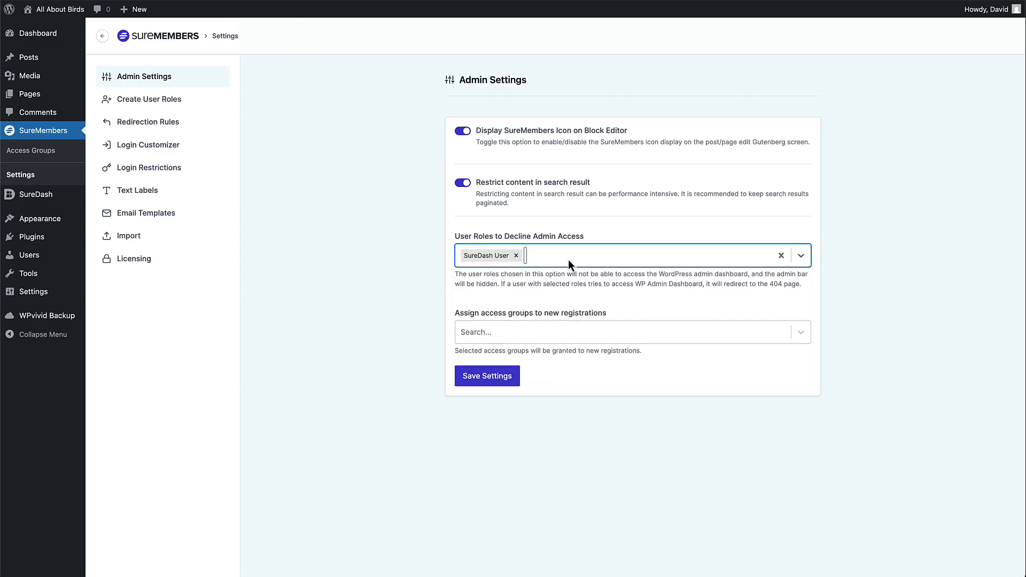
pyautogui.click(566, 249)
pyautogui.click(535, 360)
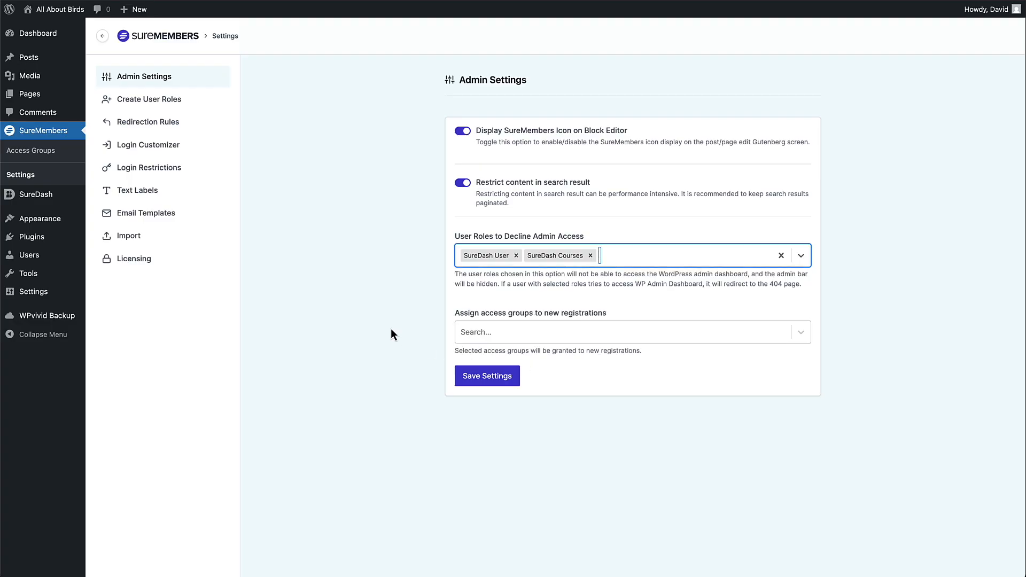
pyautogui.click(490, 378)
pyautogui.click(511, 332)
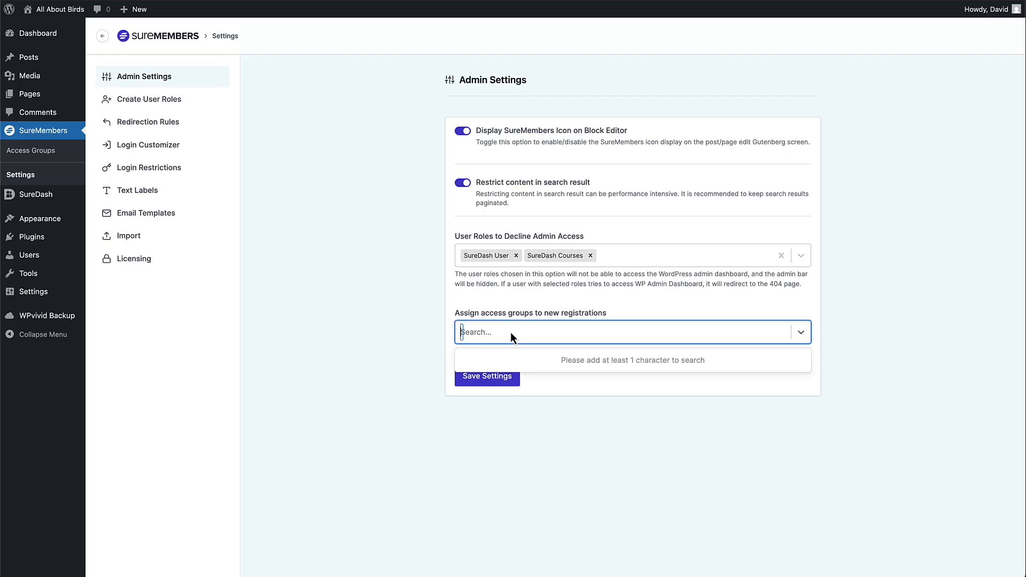
pyautogui.click(510, 332)
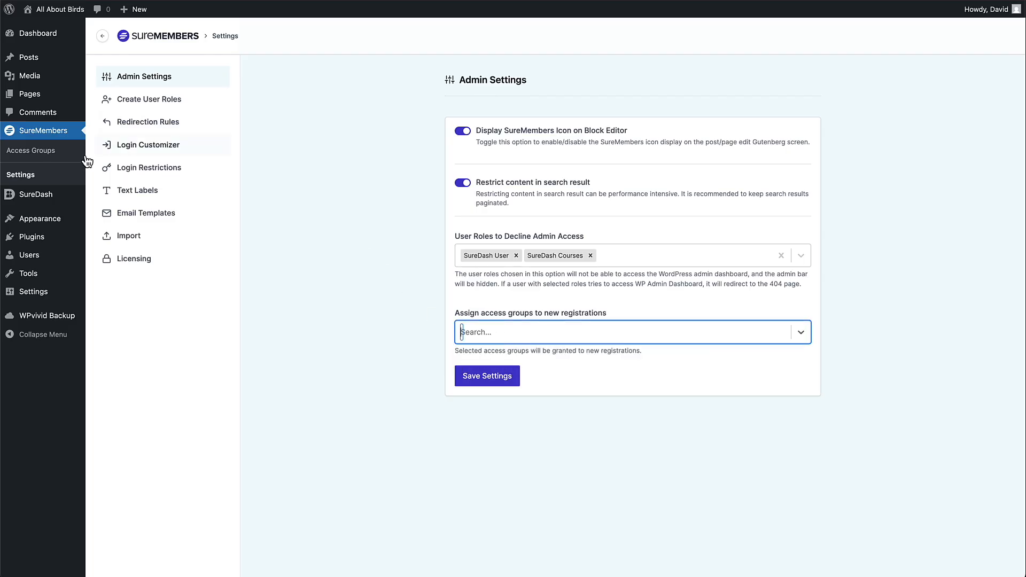
# Start a new SureMembers access group and name it "Free Members".
pyautogui.click(33, 155)
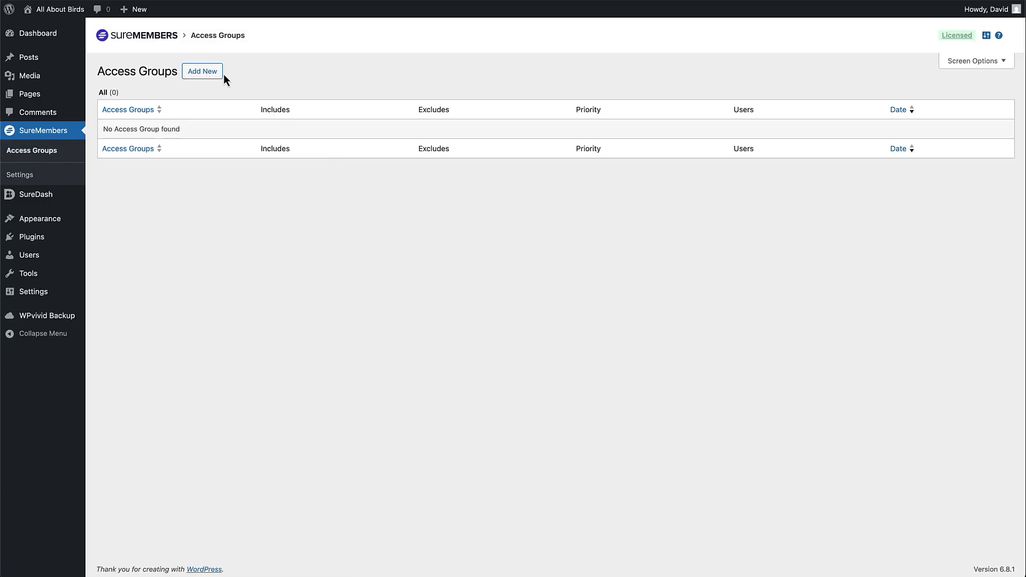
pyautogui.click(202, 73)
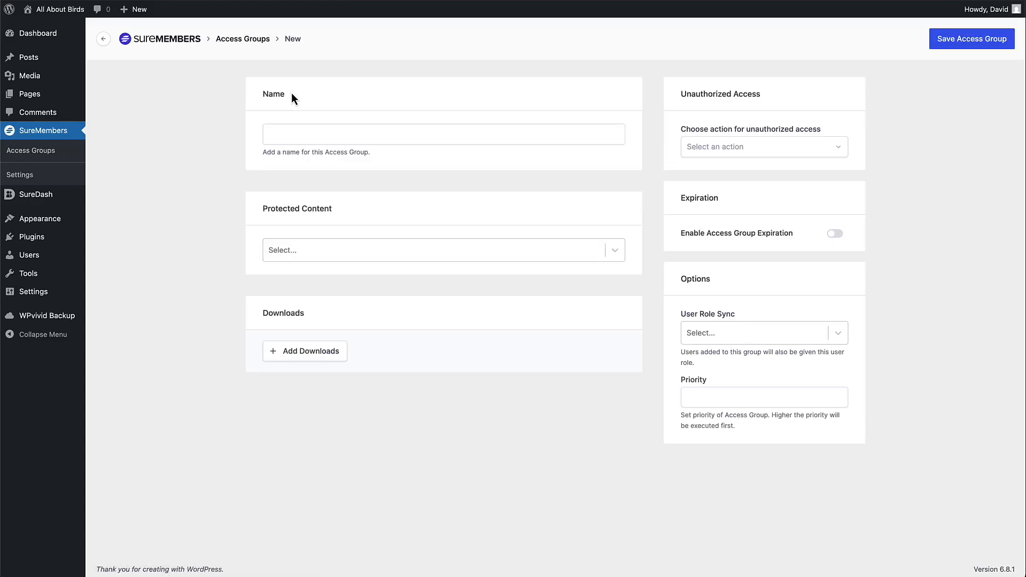
pyautogui.click(310, 131)
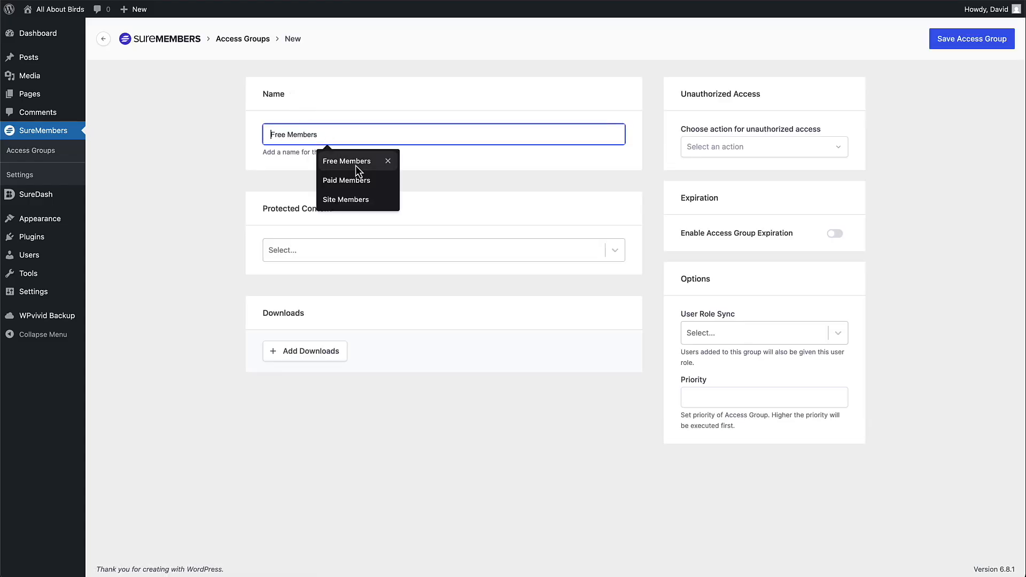
pyautogui.click(355, 162)
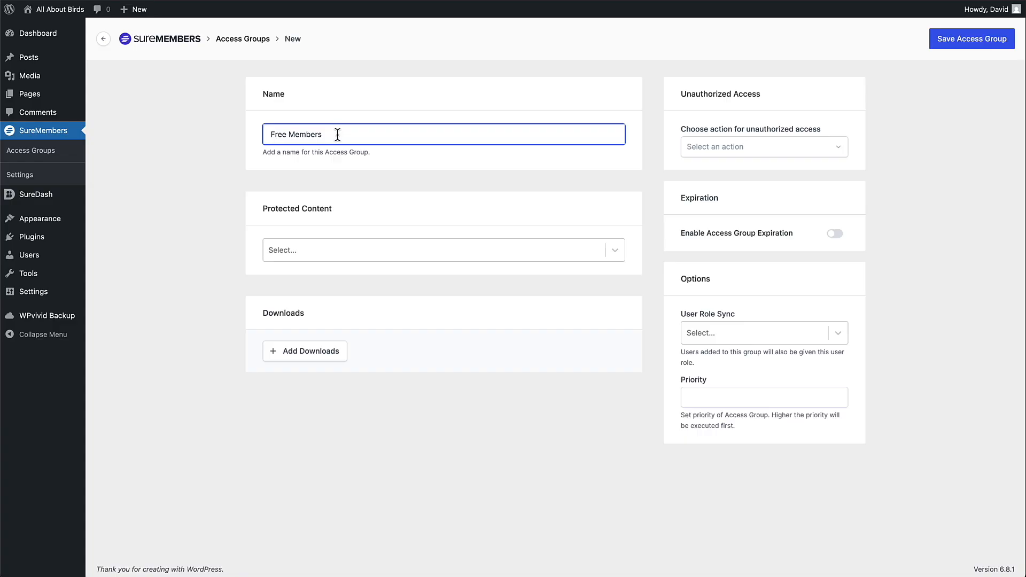
# Set the group's unauthorized access action to Message with the text "The dashboard is for site members only.".
pyautogui.click(748, 148)
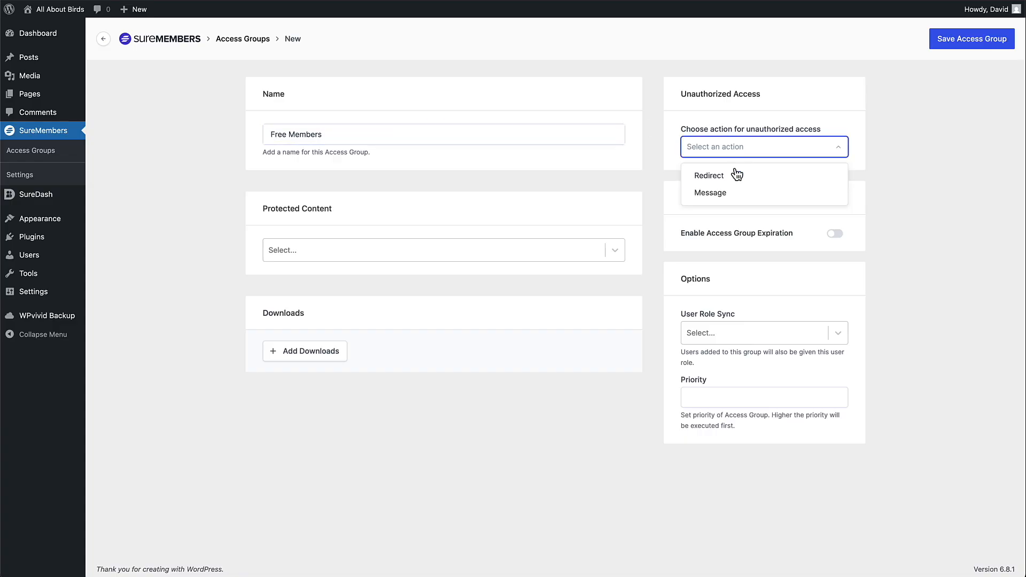
pyautogui.click(723, 194)
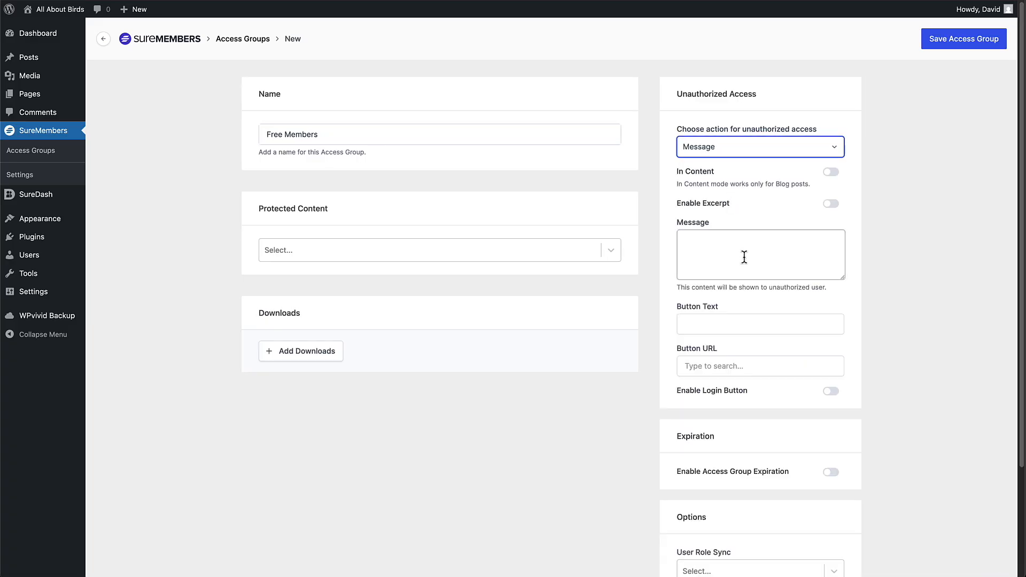
pyautogui.click(744, 258)
pyautogui.write('The dashboard')
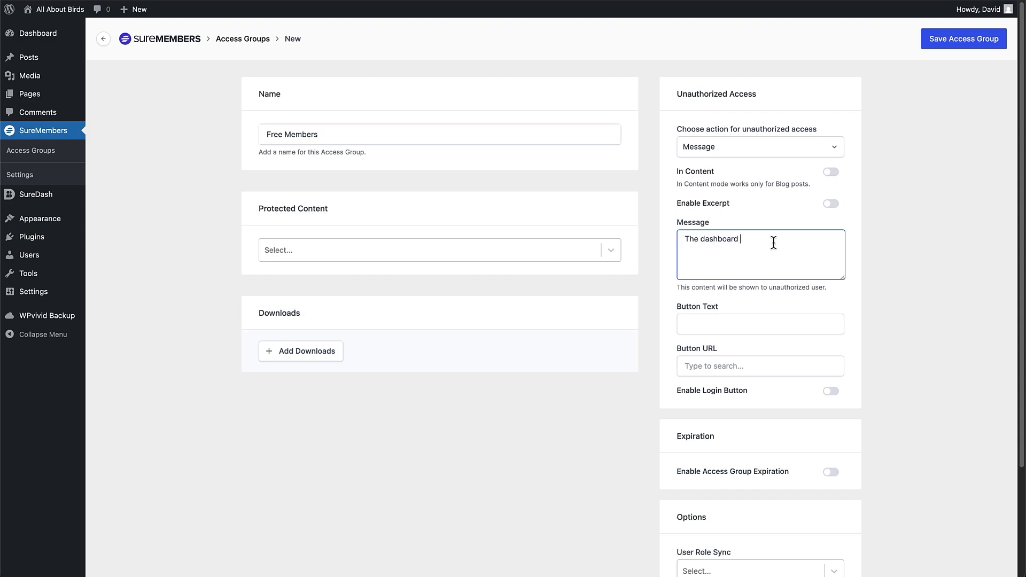
pyautogui.write(' is for site members only.')
# Set the message's button text to "Join Now", link it to the Portal Register page, and enable the login button.
pyautogui.click(722, 322)
pyautogui.click(744, 371)
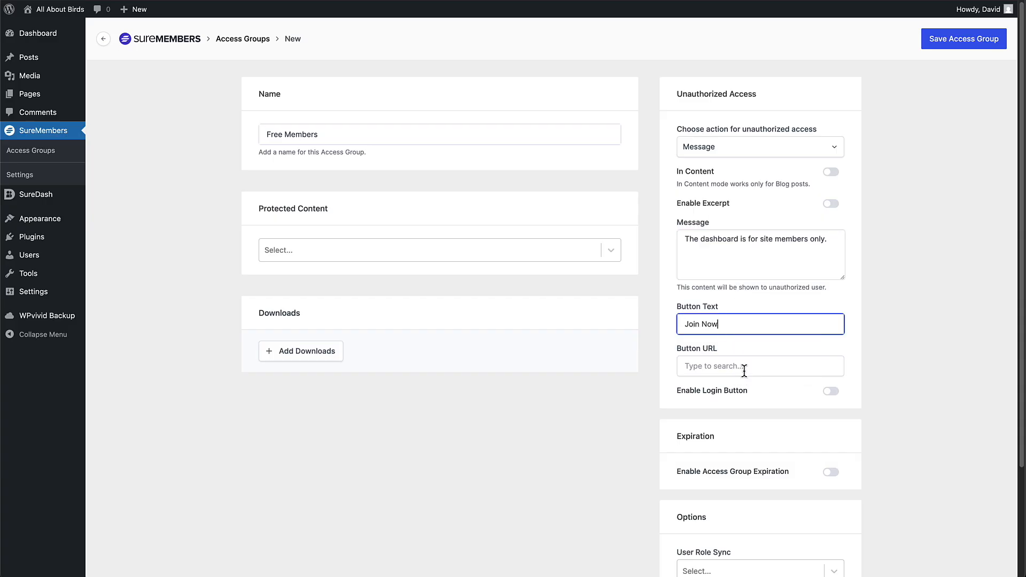
pyautogui.click(741, 365)
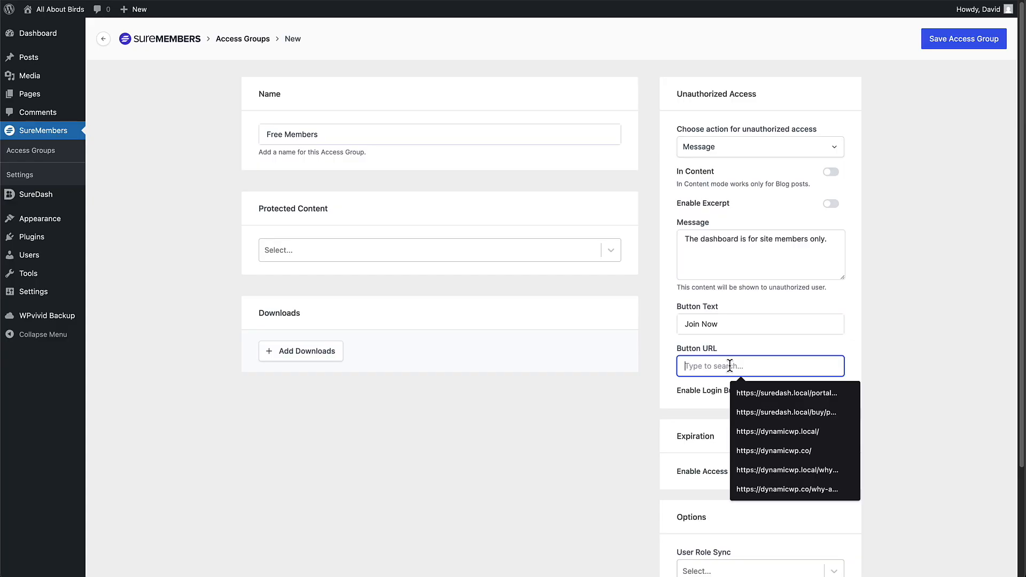
pyautogui.write('portal')
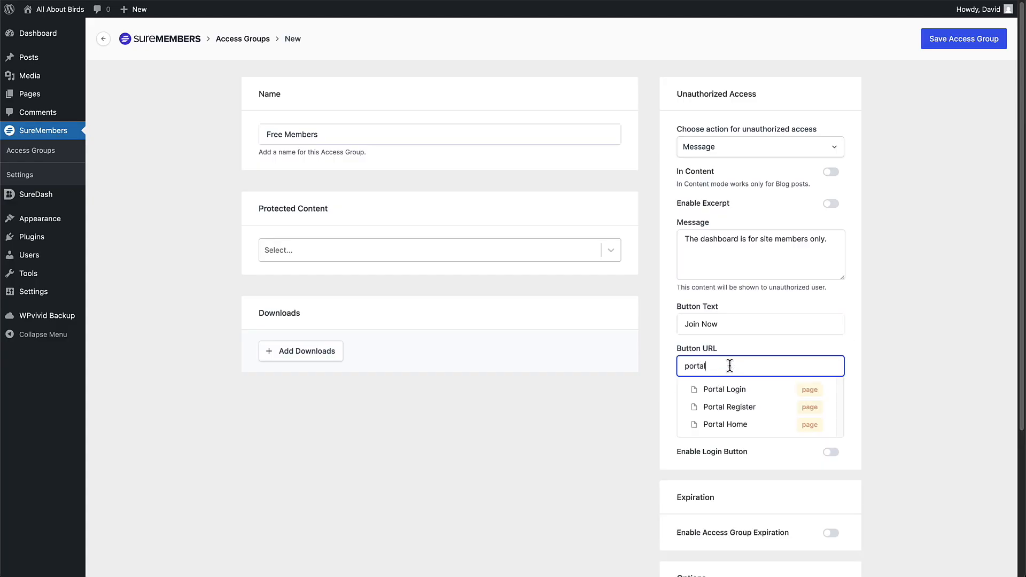
pyautogui.click(740, 407)
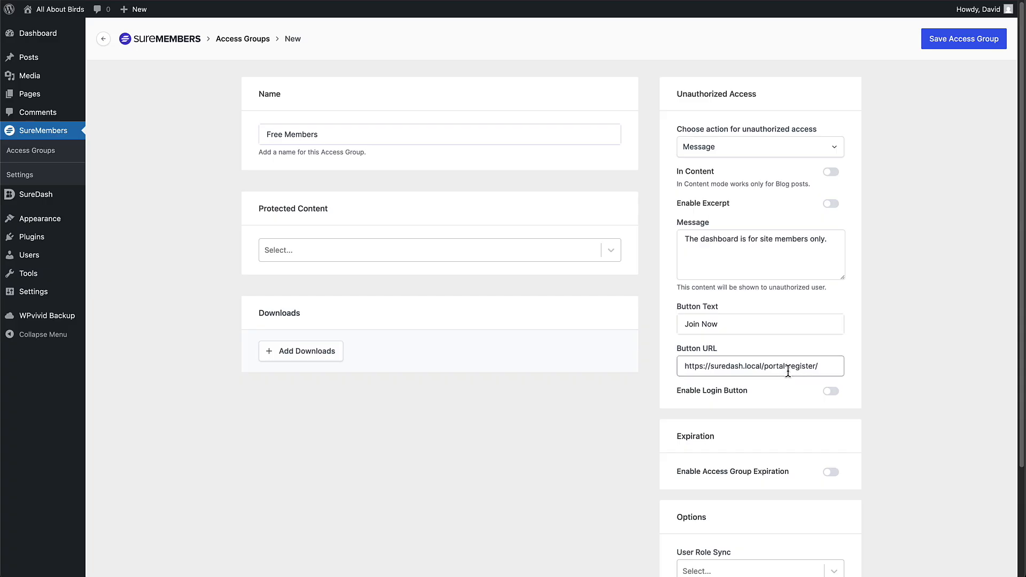
pyautogui.click(834, 393)
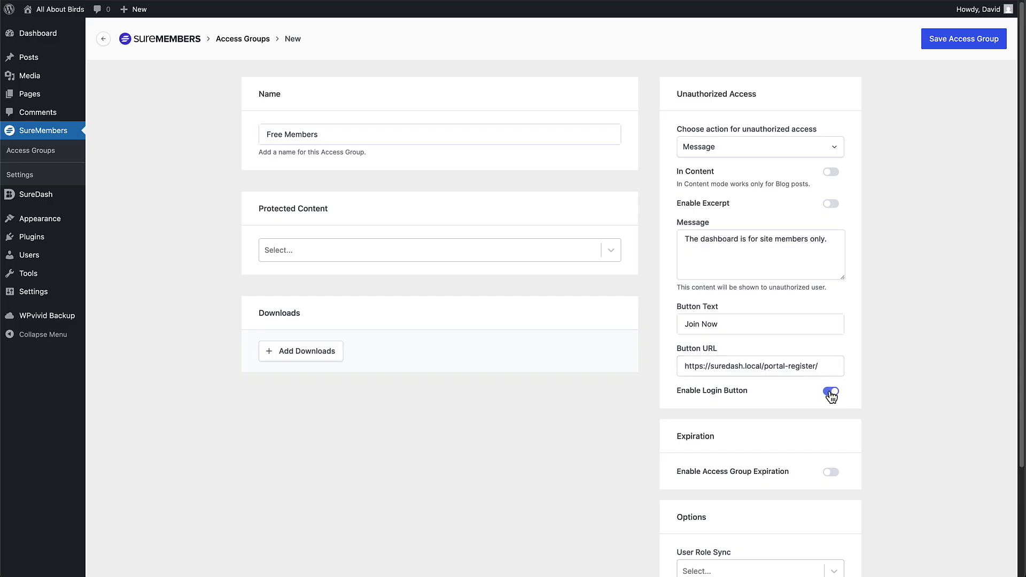
# Sync the Free Members group with the SureDash User role, set its priority to 2, and save the access group.
pyautogui.scroll(-1, 789, 394)
pyautogui.scroll(-2, 788, 393)
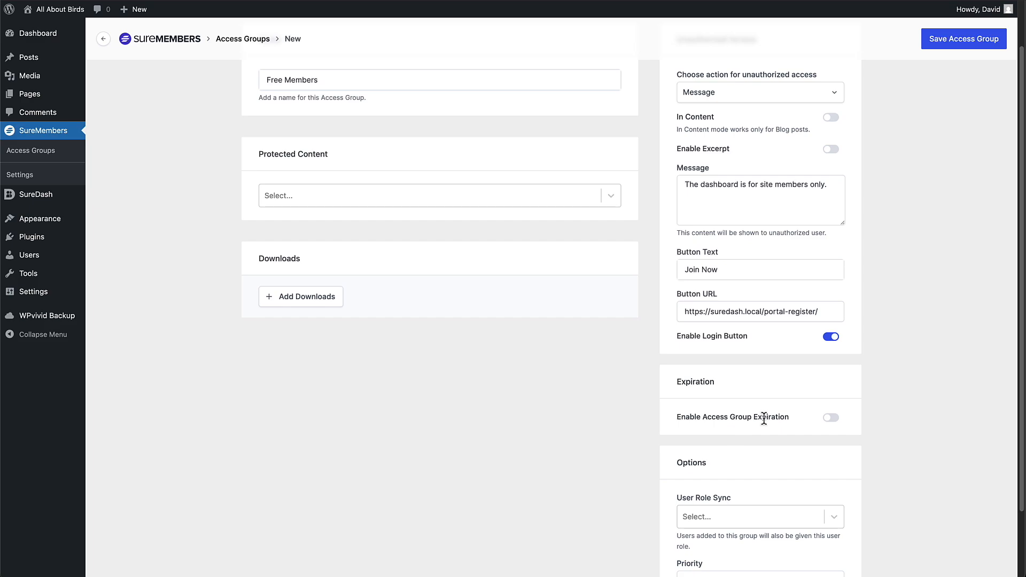
pyautogui.scroll(-3, 764, 418)
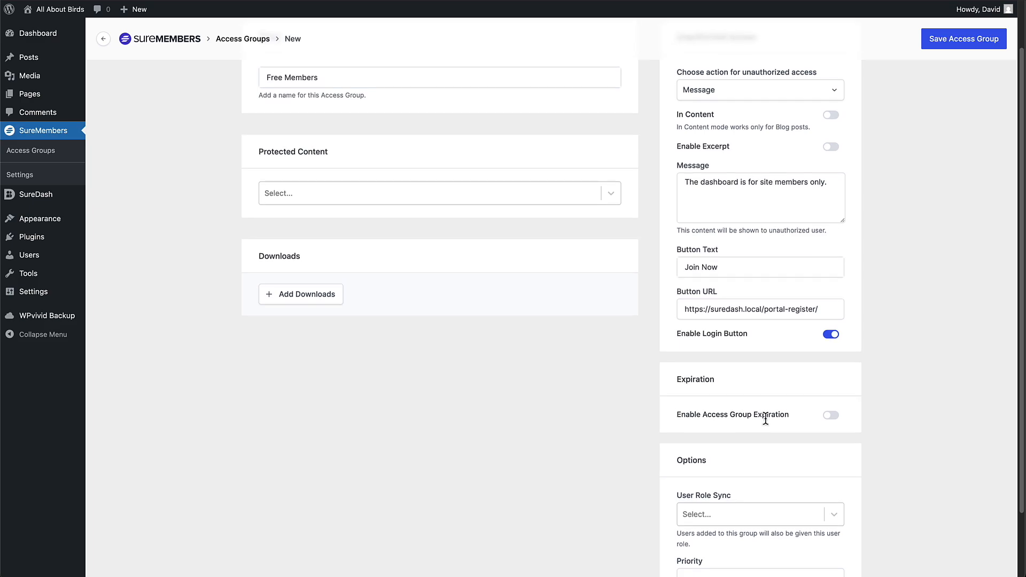
pyautogui.scroll(-1, 765, 426)
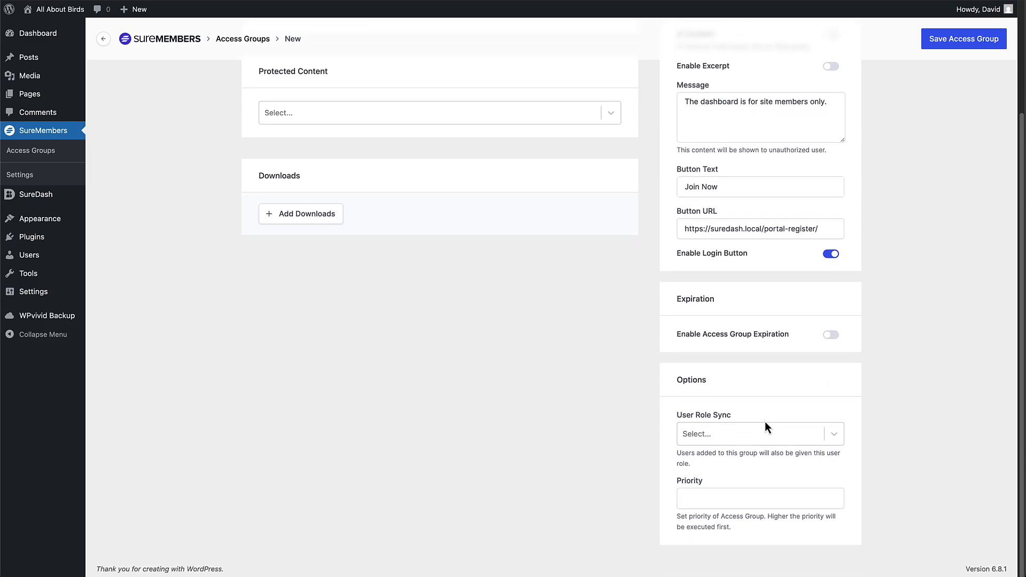
pyautogui.click(732, 434)
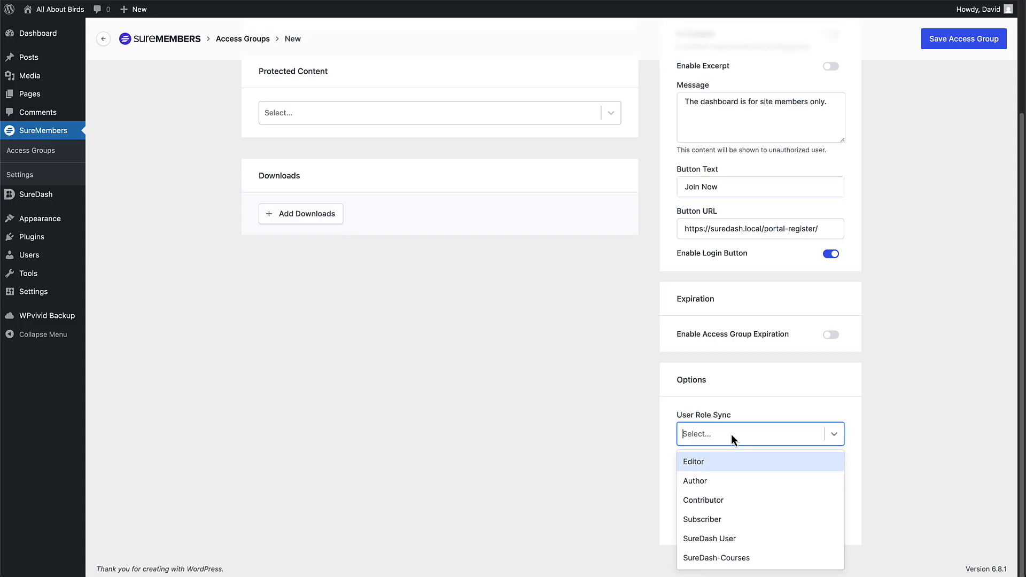
pyautogui.click(744, 539)
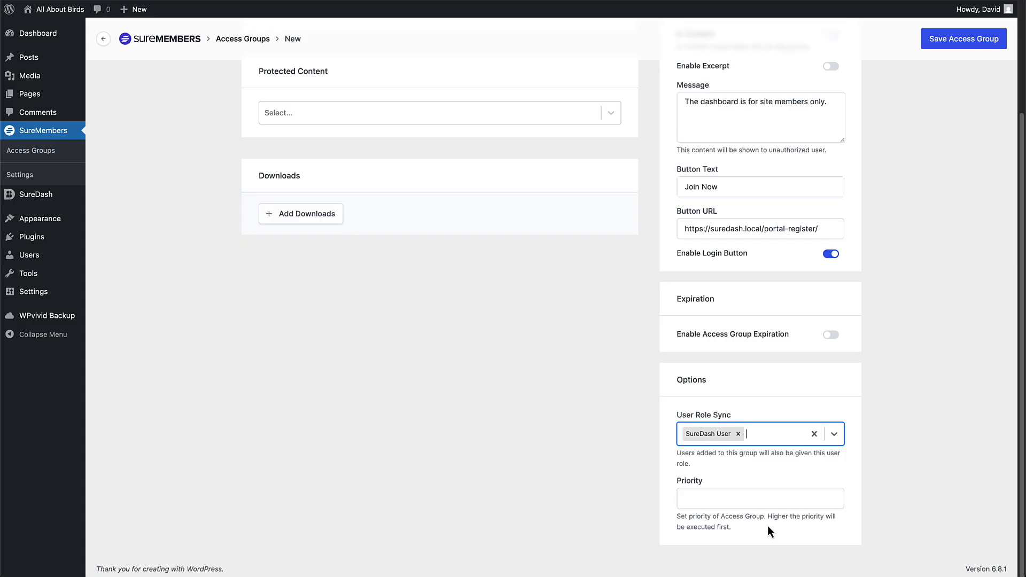
pyautogui.click(739, 495)
pyautogui.click(740, 524)
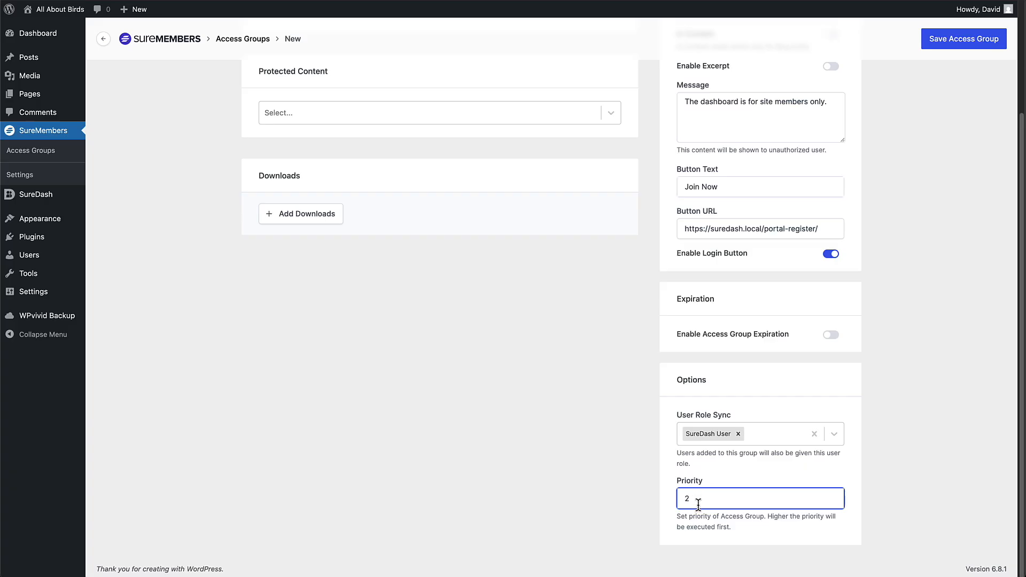
pyautogui.click(962, 42)
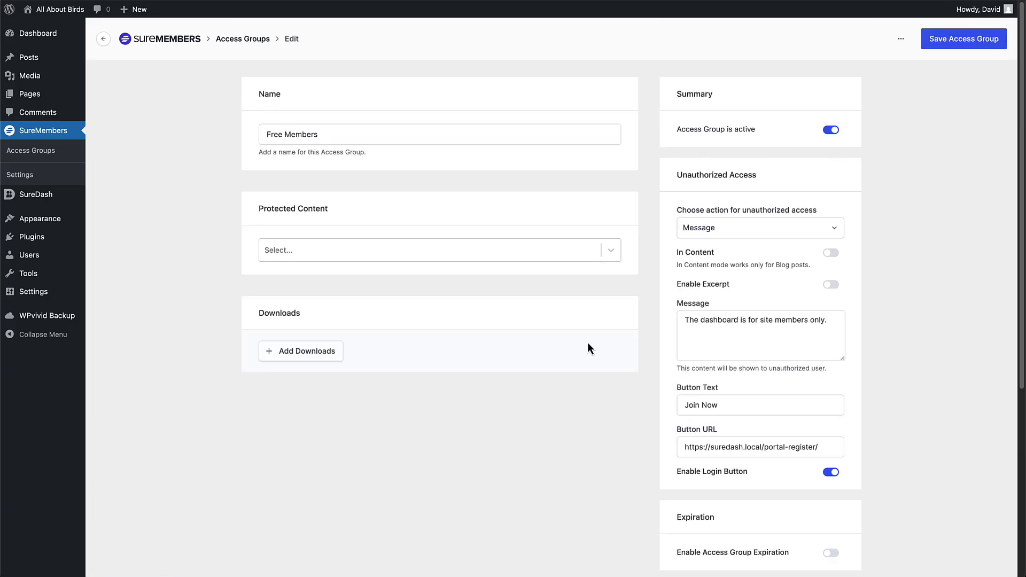
# Start another new access group and name it "Paid Members".
pyautogui.click(49, 155)
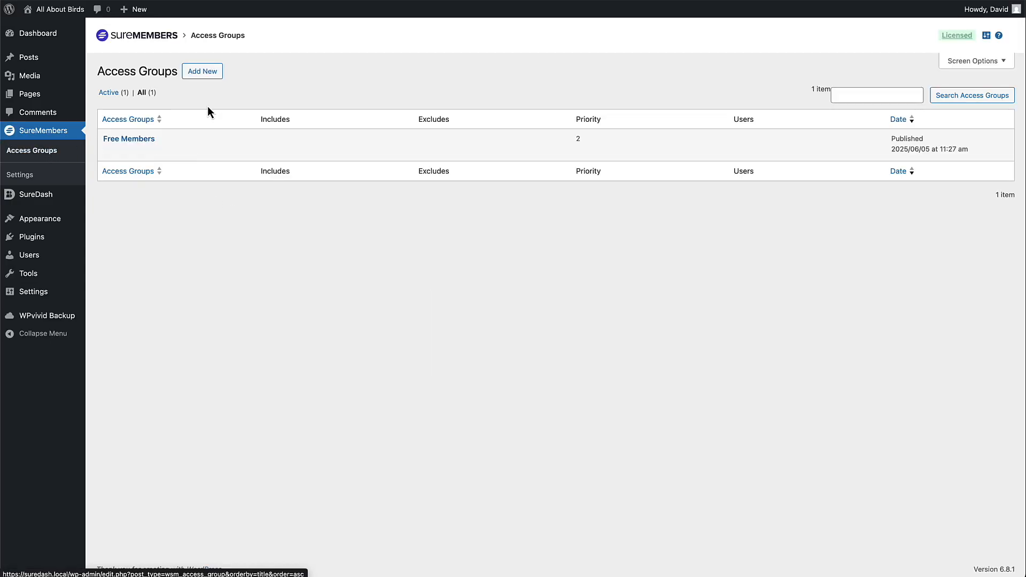
pyautogui.click(211, 75)
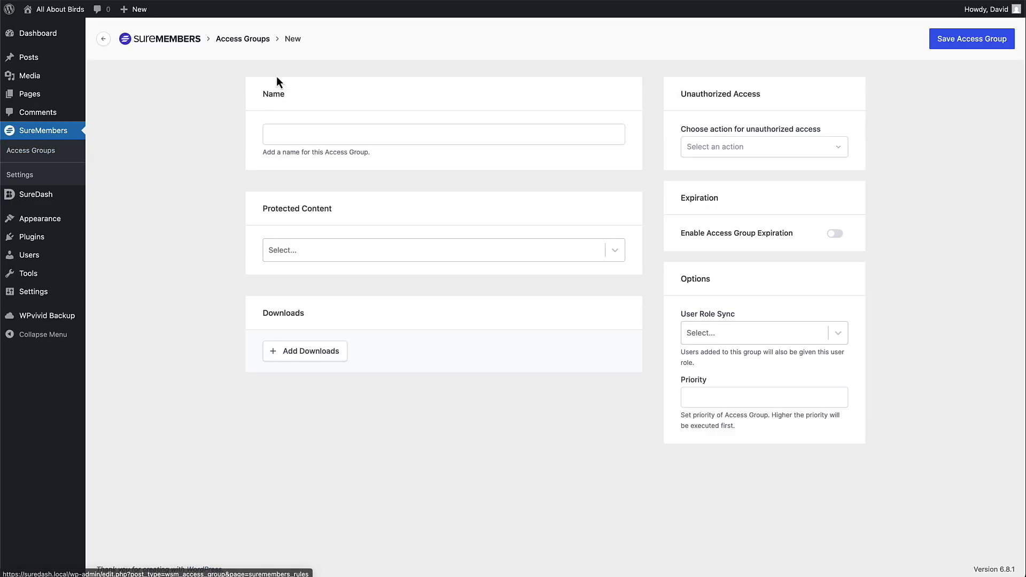
pyautogui.click(309, 134)
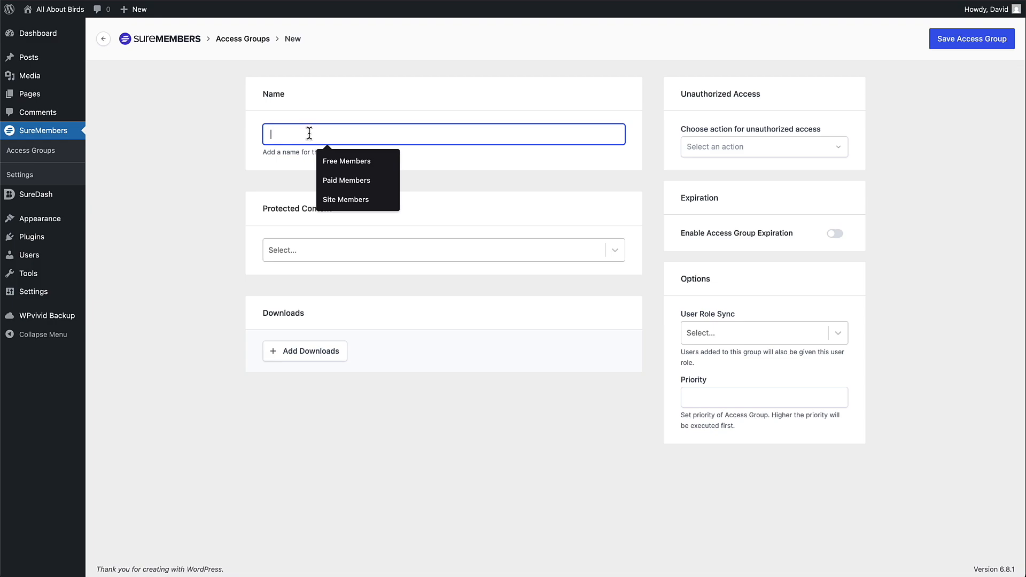
pyautogui.click(355, 179)
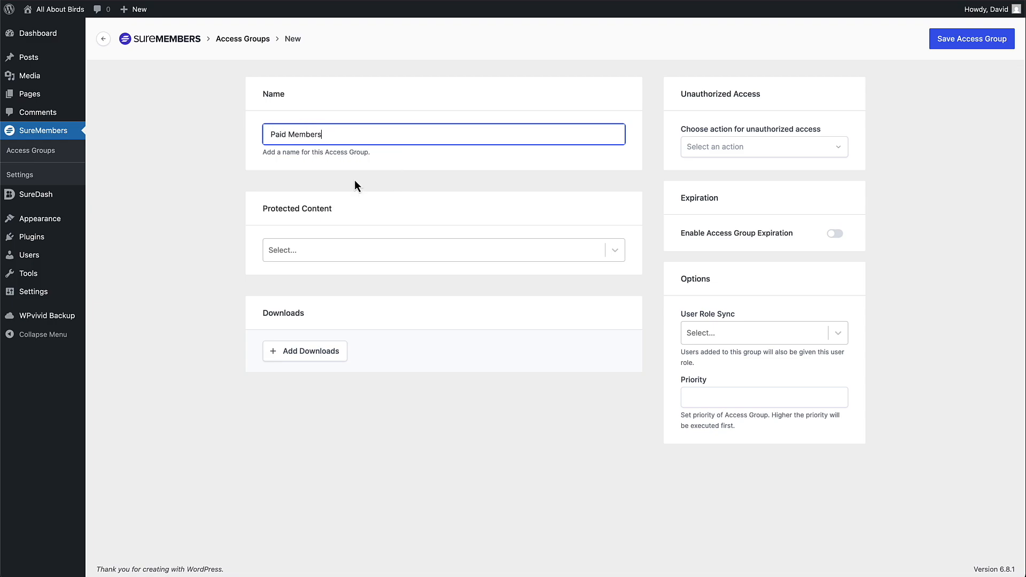
# Set the Paid Members group's protected content type to Specific Pages / Posts / Taxonomies, etc.
pyautogui.click(338, 254)
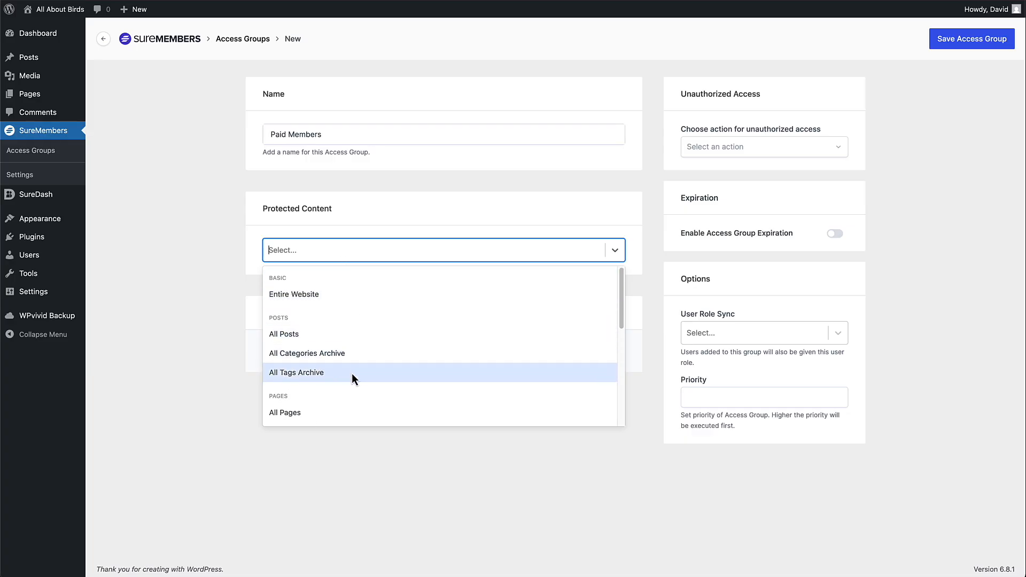
pyautogui.scroll(-1, 343, 371)
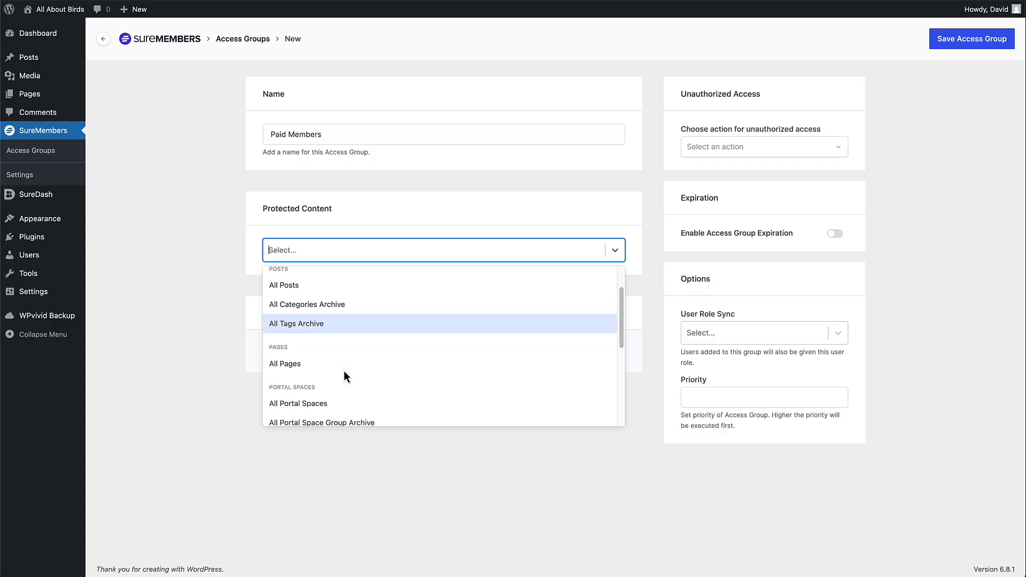
pyautogui.scroll(-1, 344, 371)
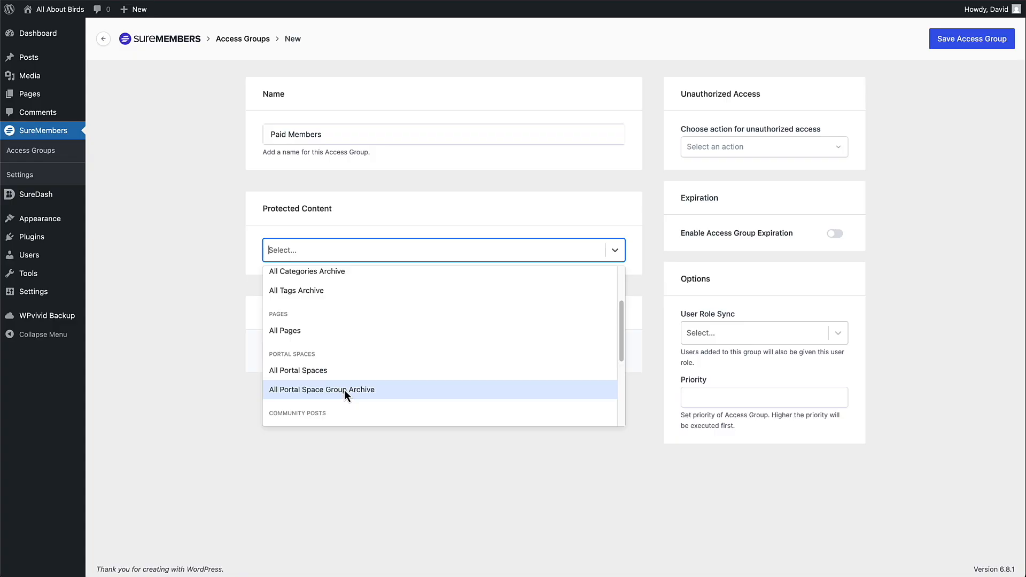
pyautogui.scroll(-2, 344, 389)
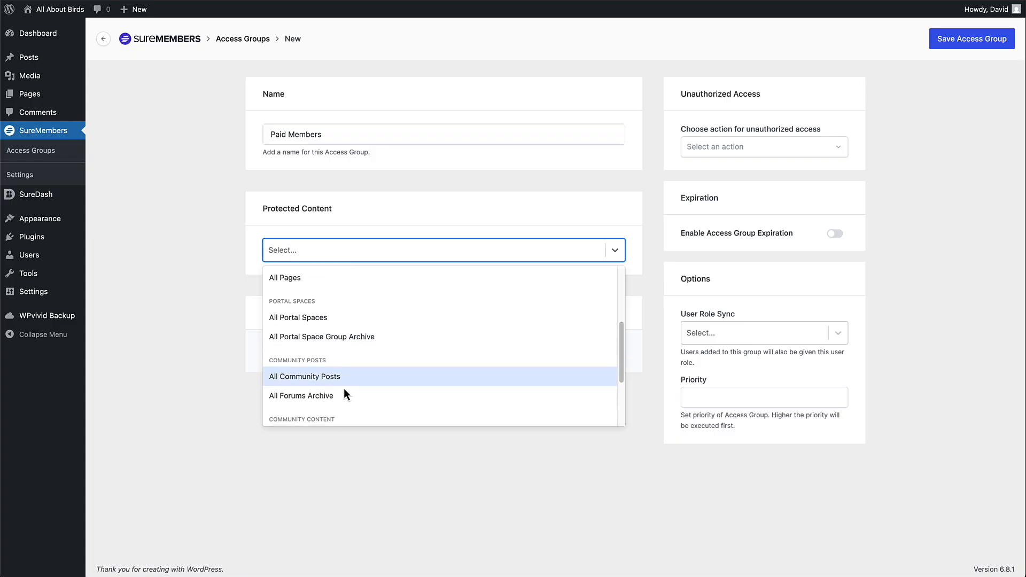
pyautogui.scroll(-2, 344, 387)
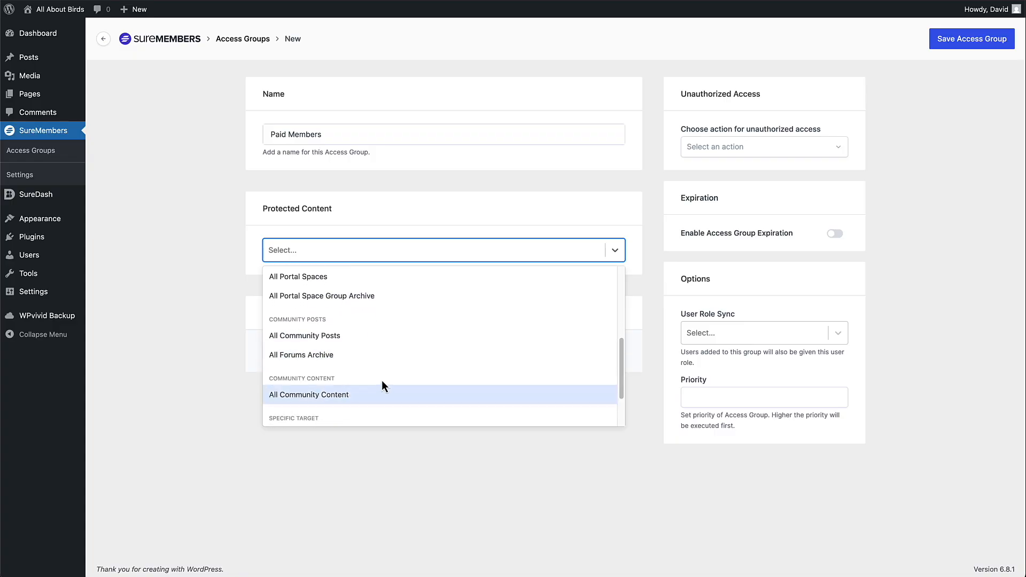
pyautogui.scroll(-2, 382, 384)
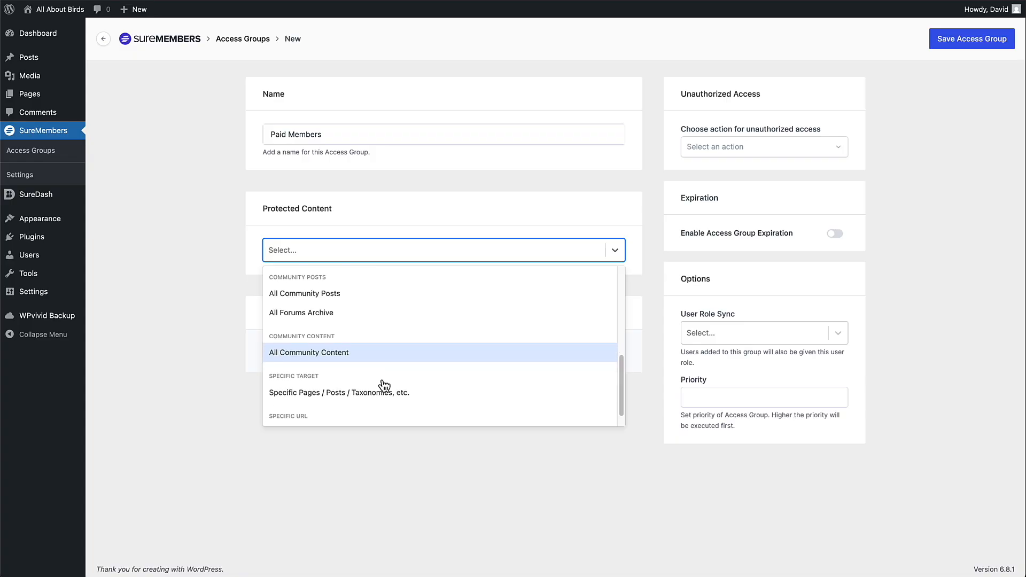
pyautogui.scroll(-1, 384, 385)
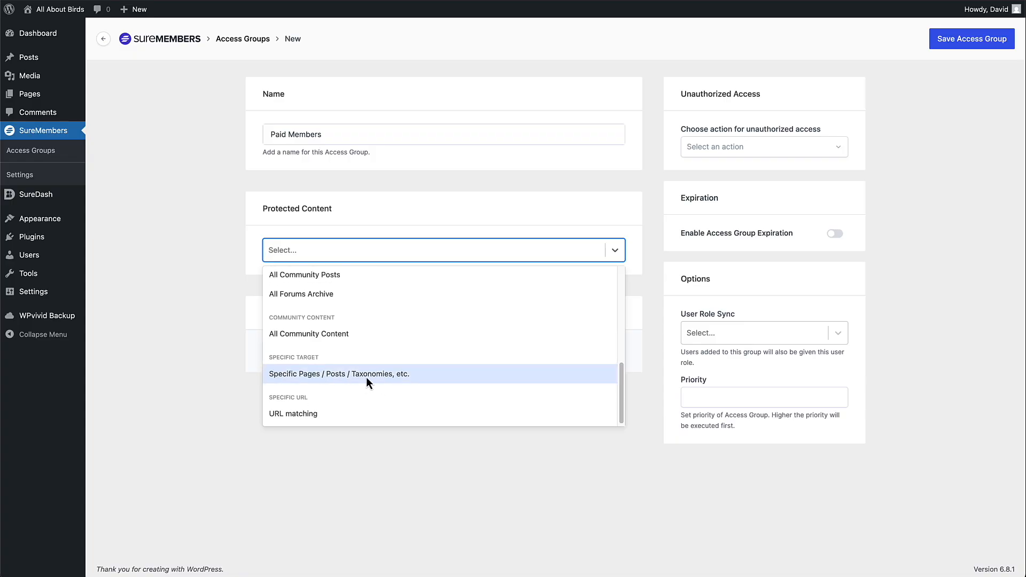
pyautogui.click(366, 377)
# Search the specific content for "course" and protect All singulars from Birding Courses.
pyautogui.click(351, 305)
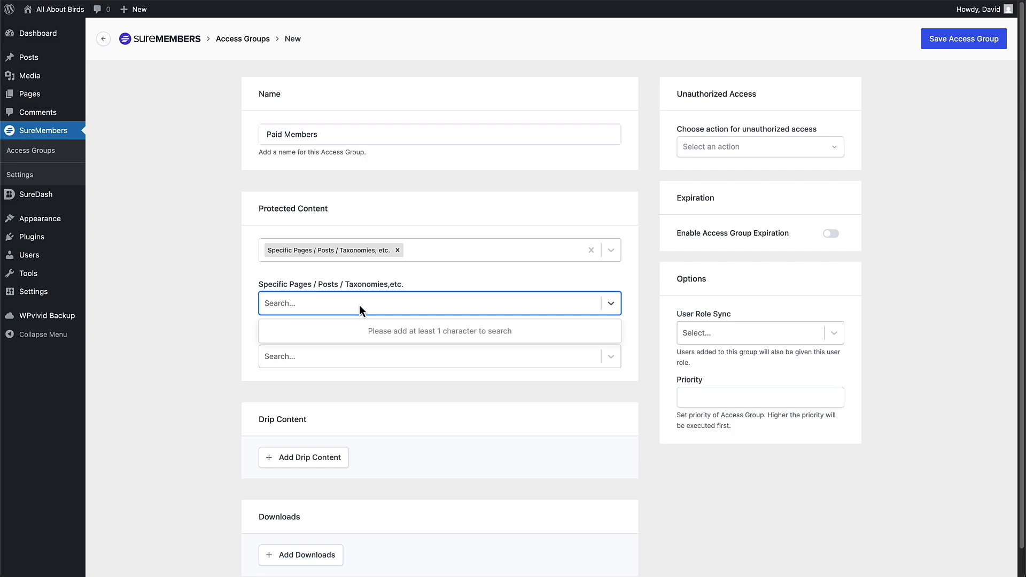
pyautogui.click(614, 305)
pyautogui.click(612, 304)
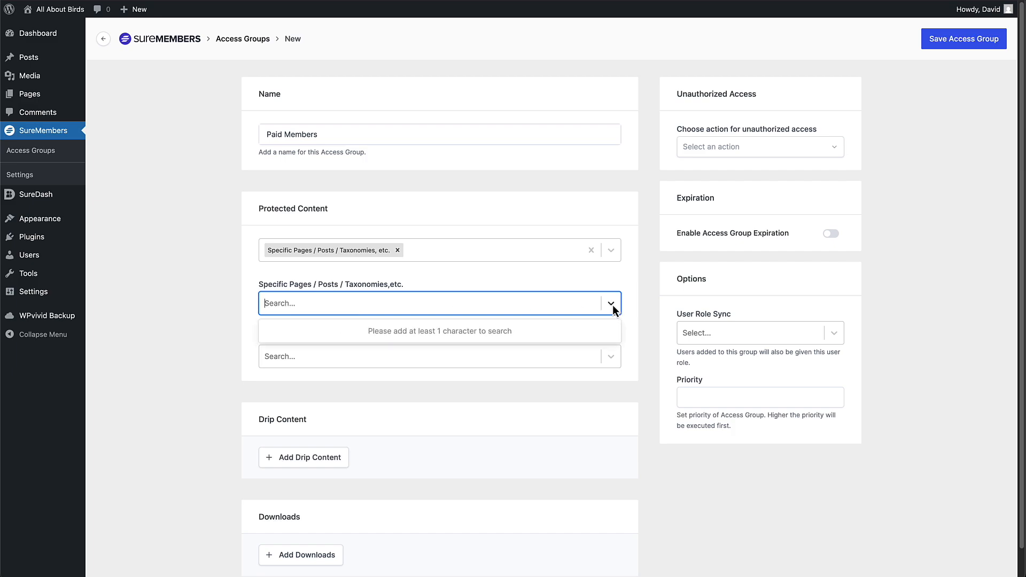
pyautogui.click(532, 310)
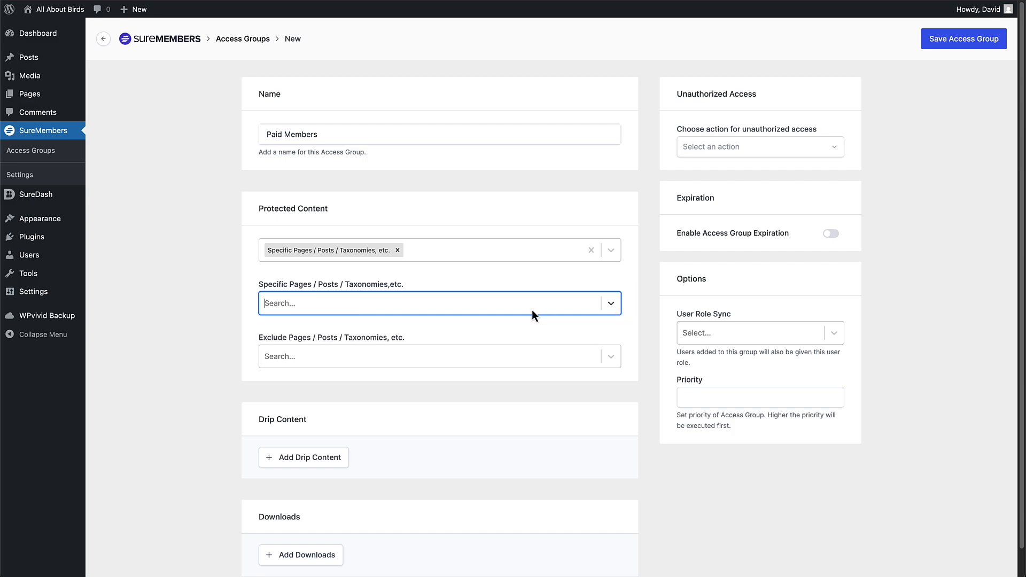
pyautogui.write('course')
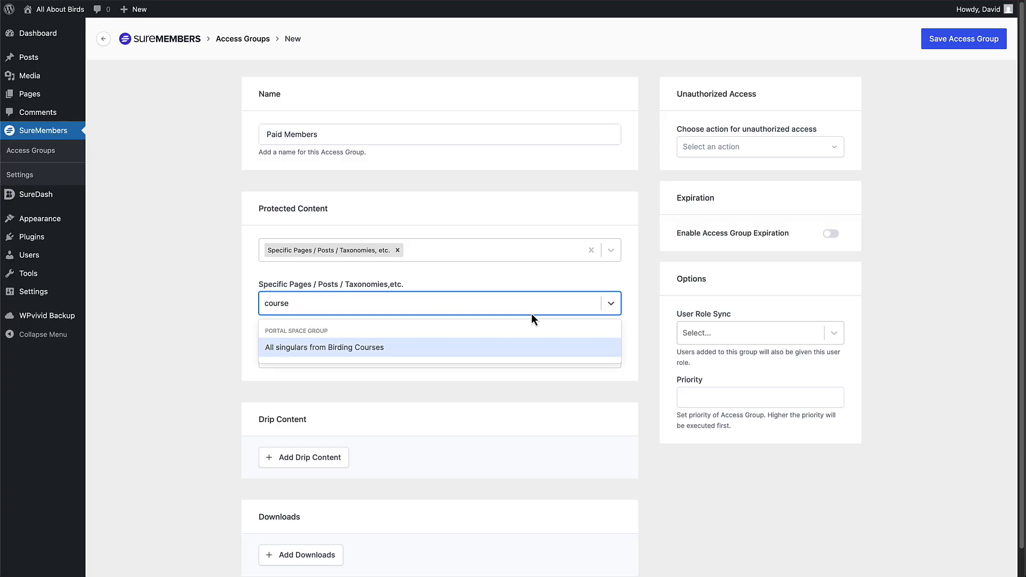
pyautogui.click(344, 348)
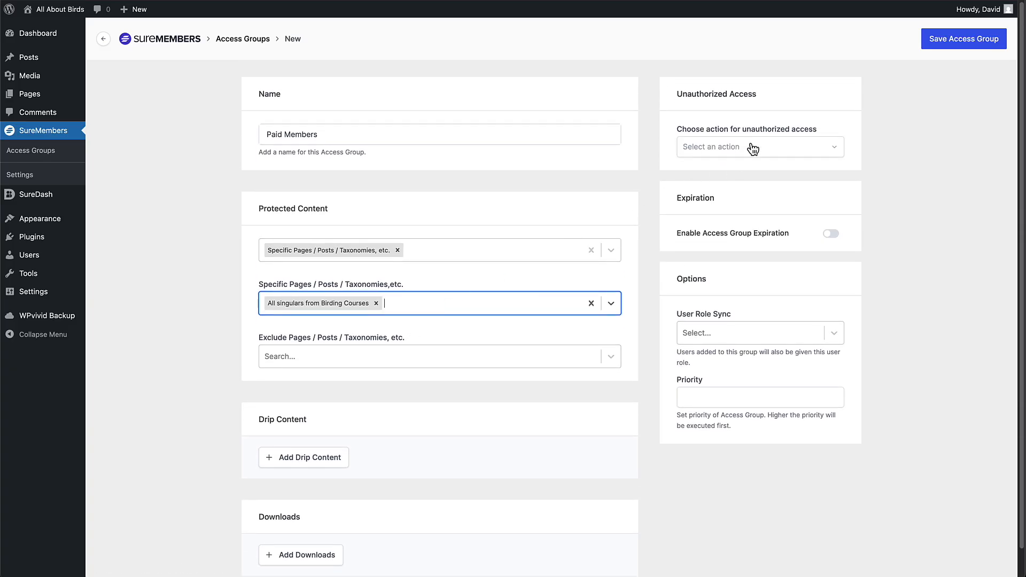
# Set the group's unauthorized access action to Message with the text "Courses are for paid members only.".
pyautogui.click(753, 147)
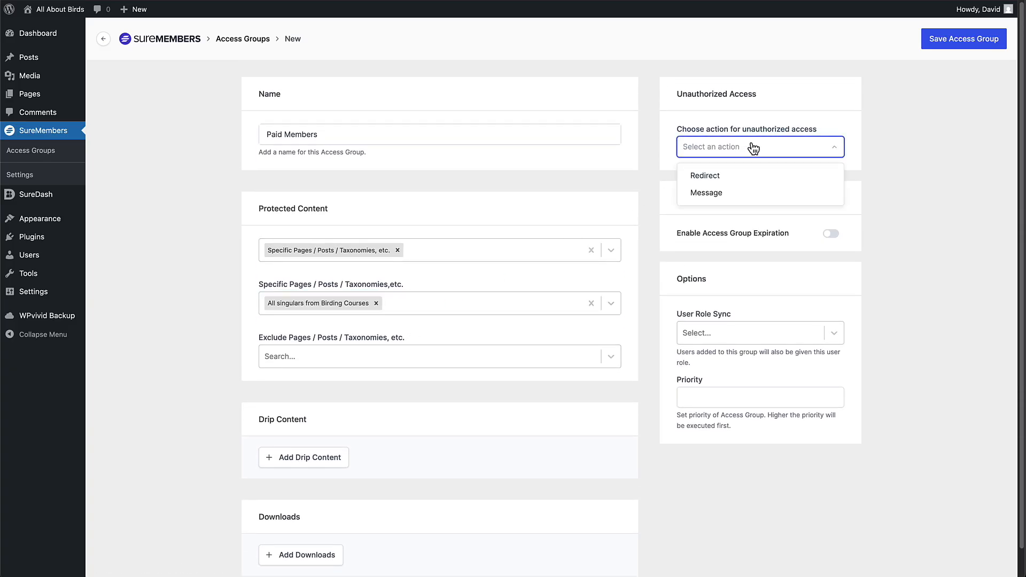
pyautogui.click(715, 193)
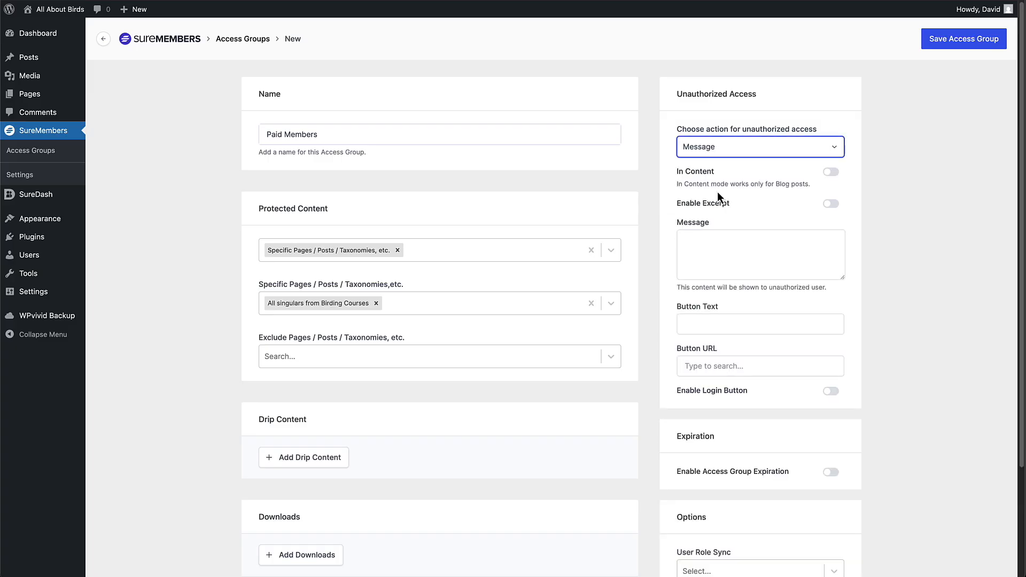
pyautogui.click(754, 246)
pyautogui.write('Courses a')
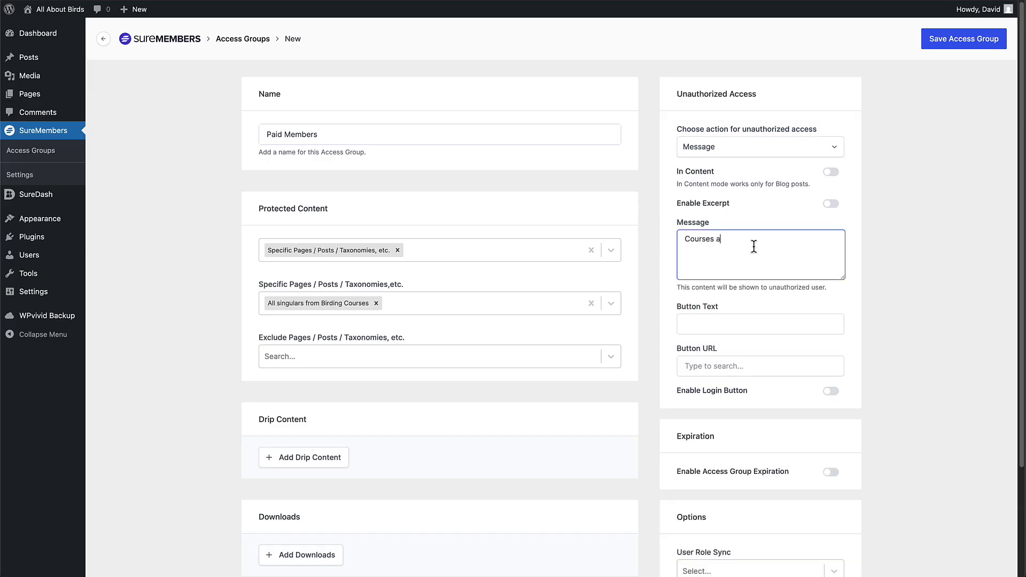
pyautogui.write('re for paid members only.')
pyautogui.click(744, 323)
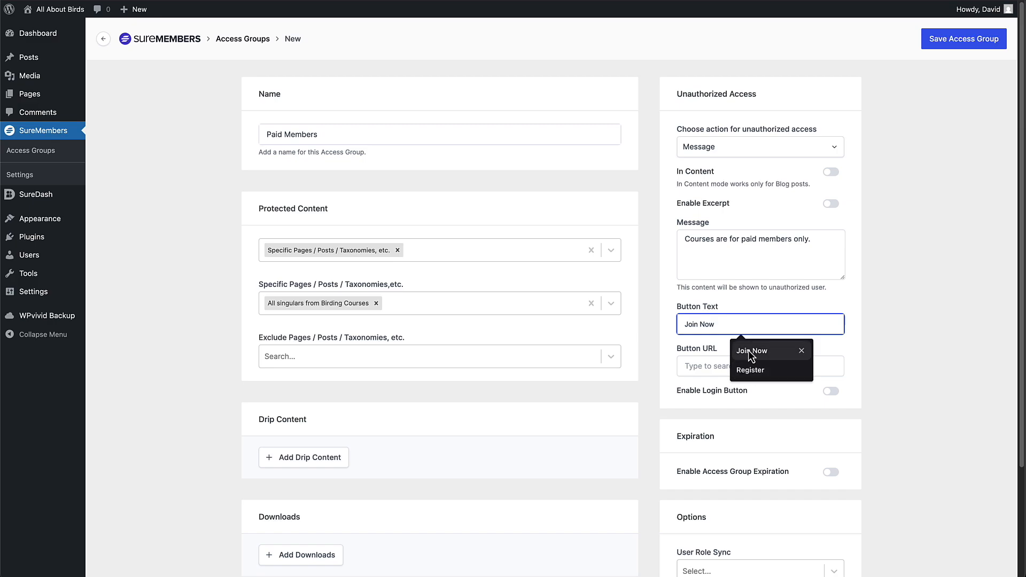
pyautogui.click(753, 369)
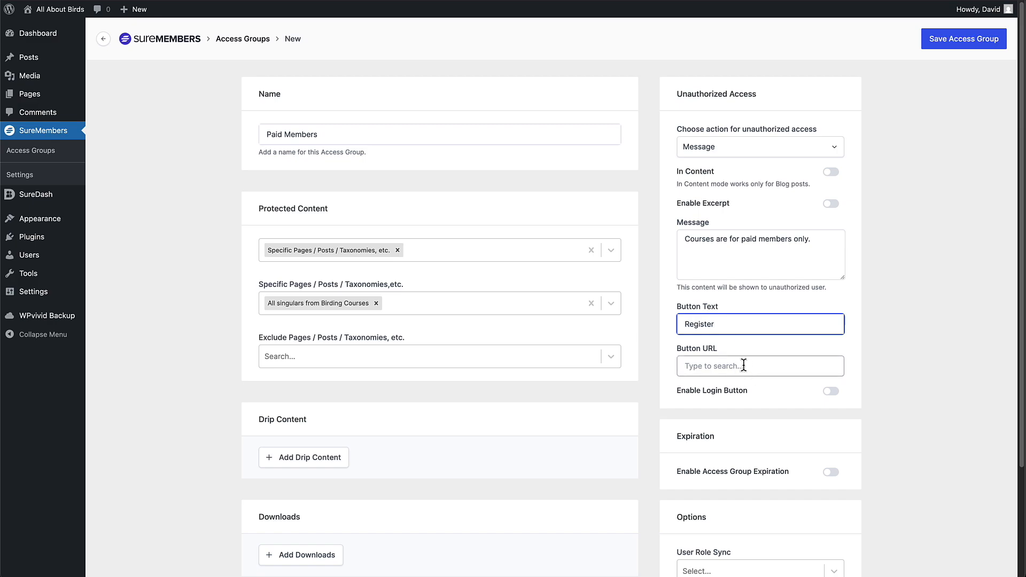
pyautogui.click(743, 365)
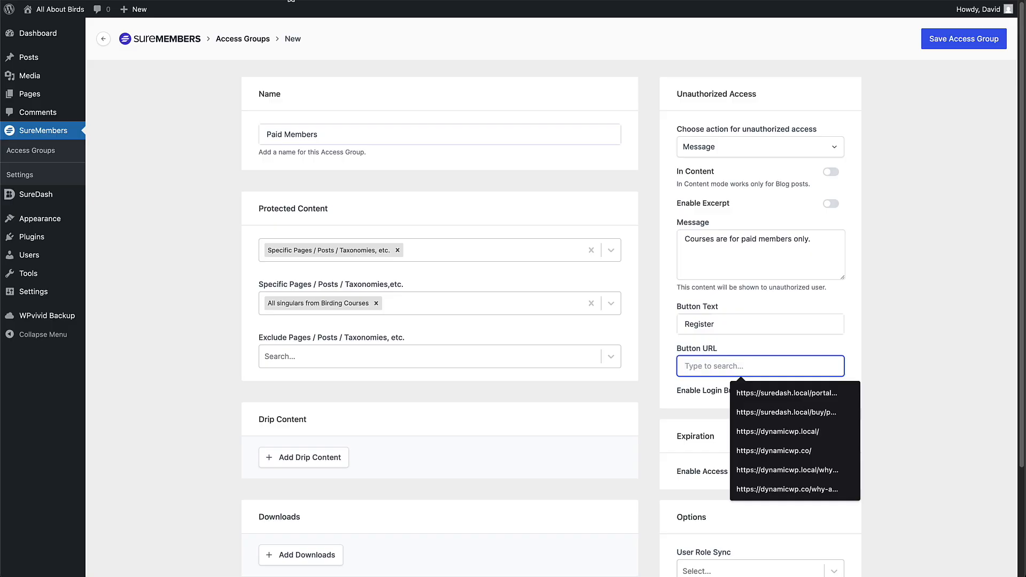
pyautogui.click(291, 0)
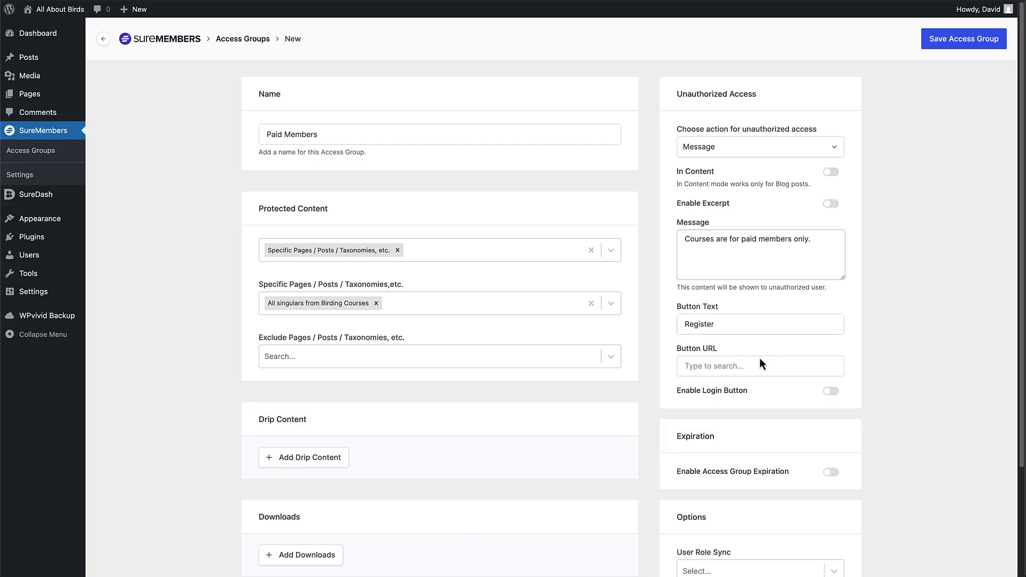
pyautogui.click(723, 366)
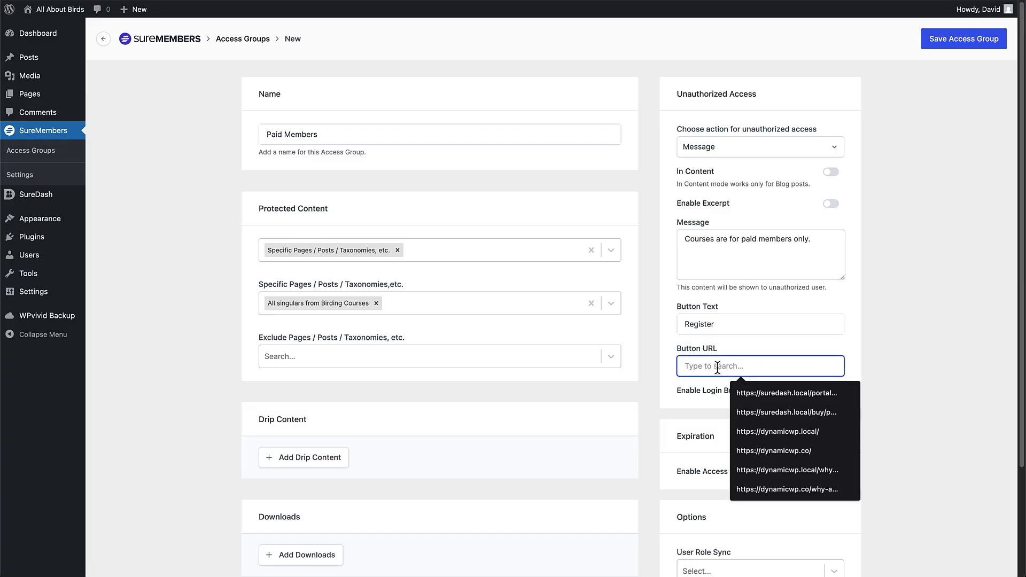
pyautogui.write('https://suredash.local/')
pyautogui.click(796, 351)
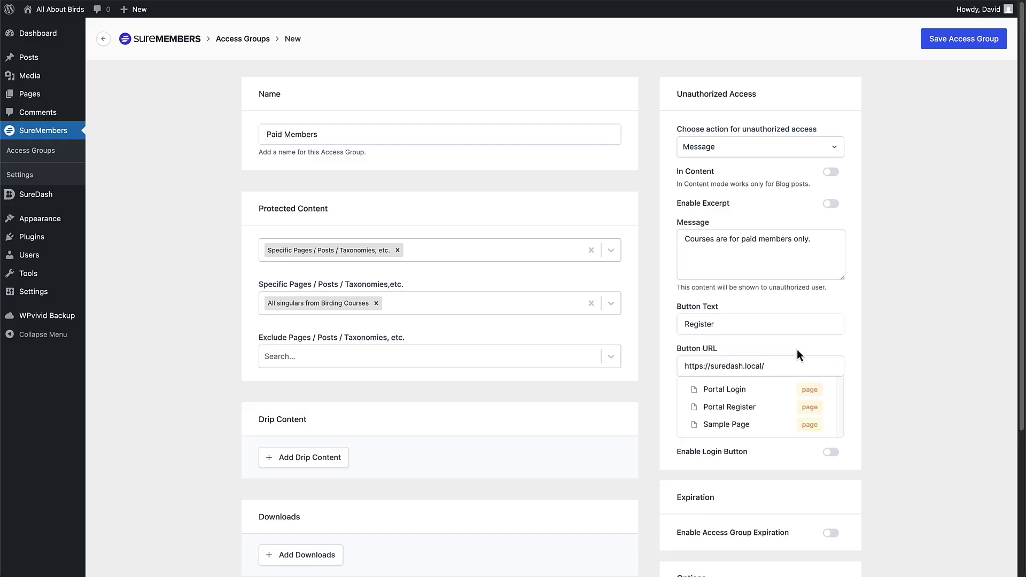
pyautogui.click(830, 452)
pyautogui.click(977, 39)
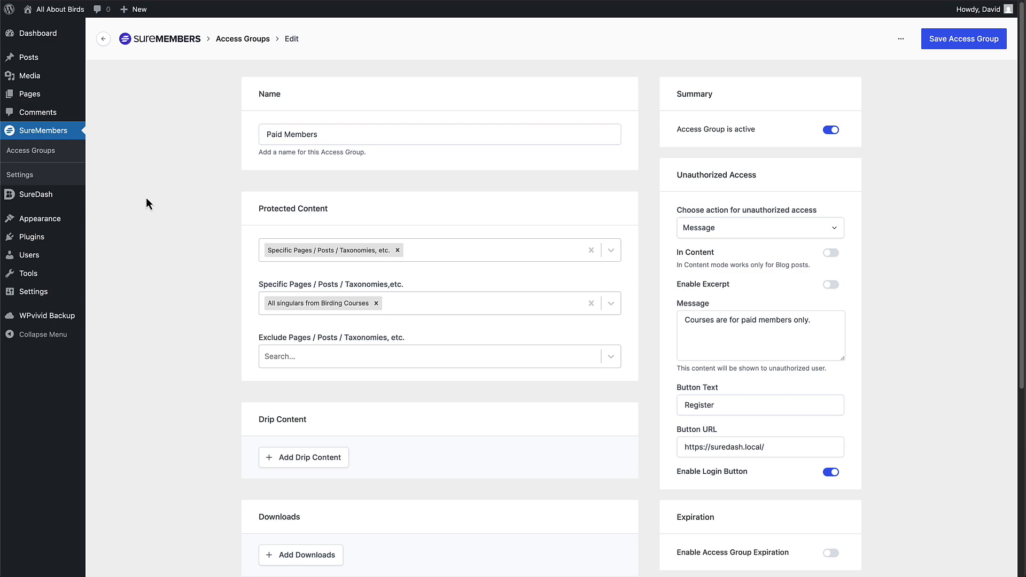
# Assign the Free Members access group to new registrations in the SureMembers admin settings and save them.
pyautogui.click(24, 175)
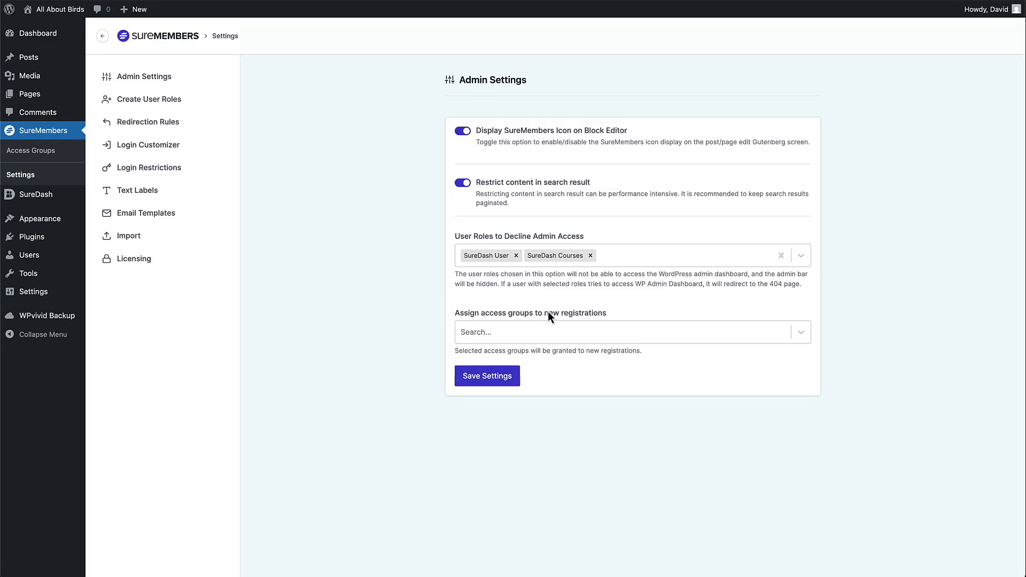
pyautogui.click(523, 333)
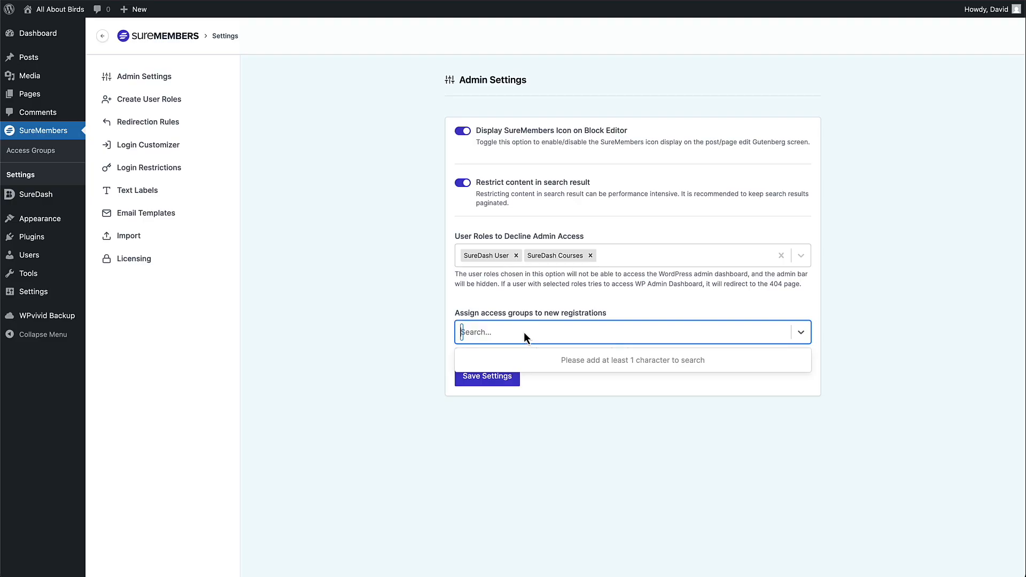
pyautogui.write('Free')
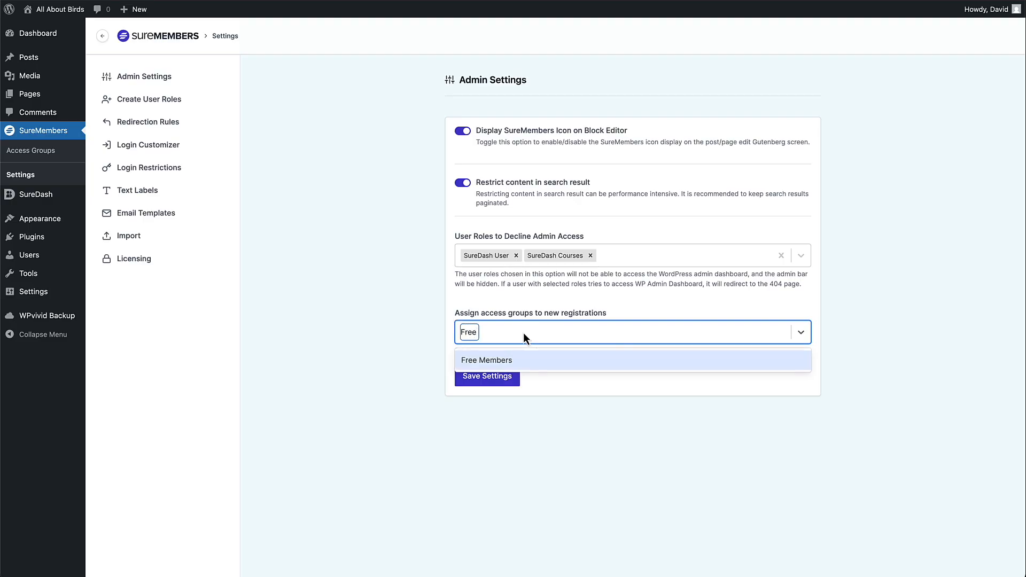
pyautogui.click(524, 359)
pyautogui.click(498, 377)
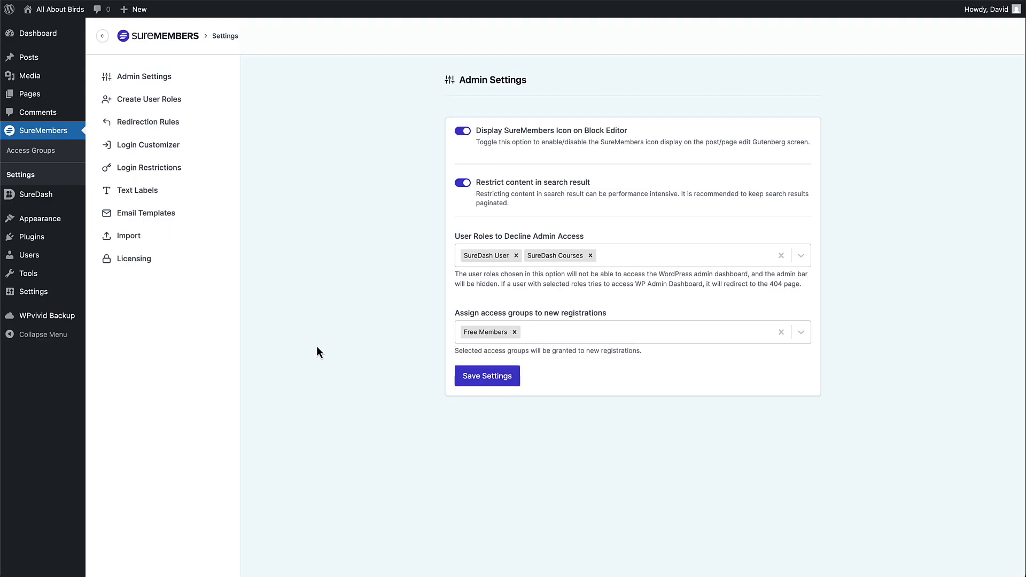
pyautogui.click(150, 127)
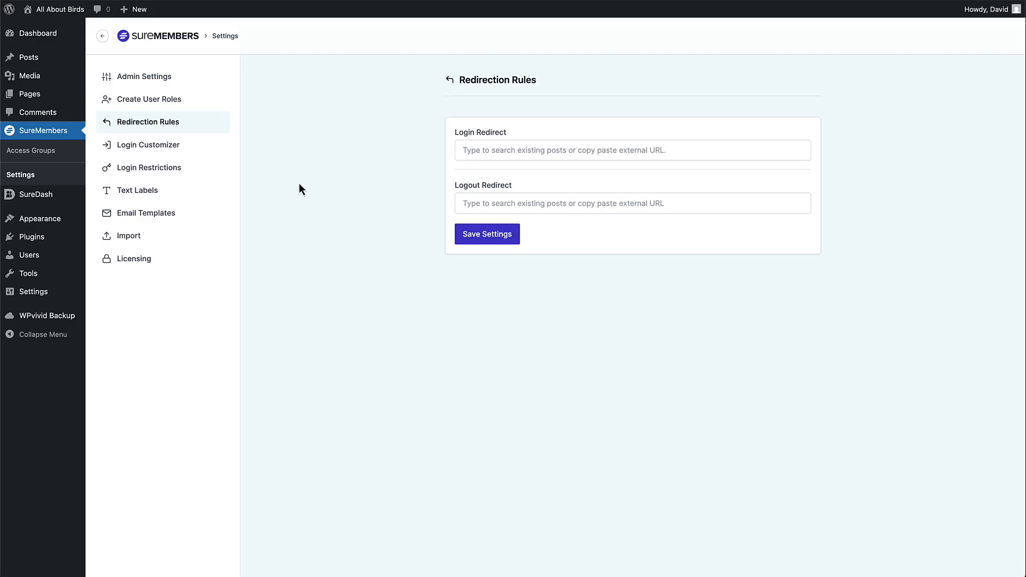
pyautogui.click(493, 152)
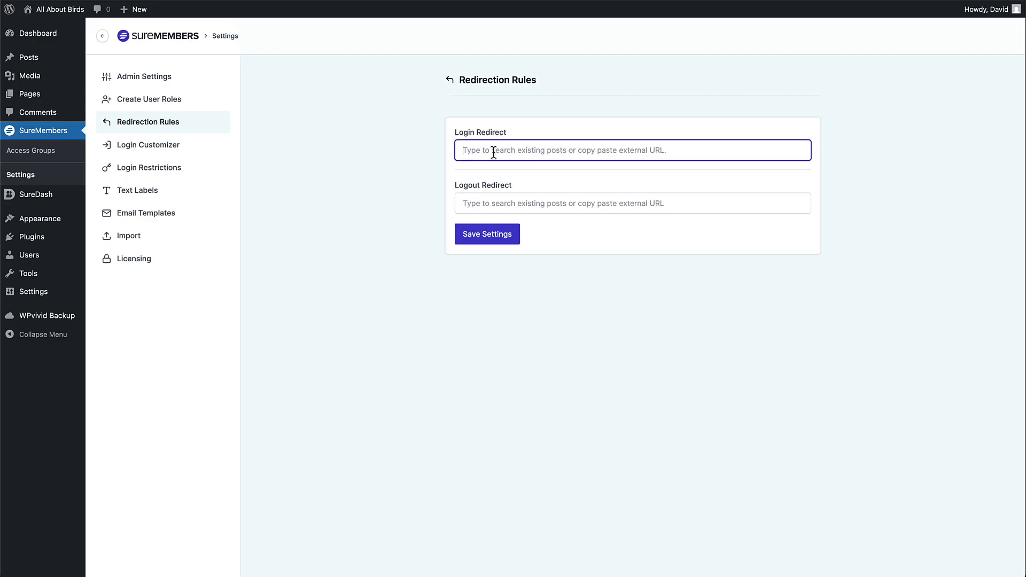
pyautogui.write('portal')
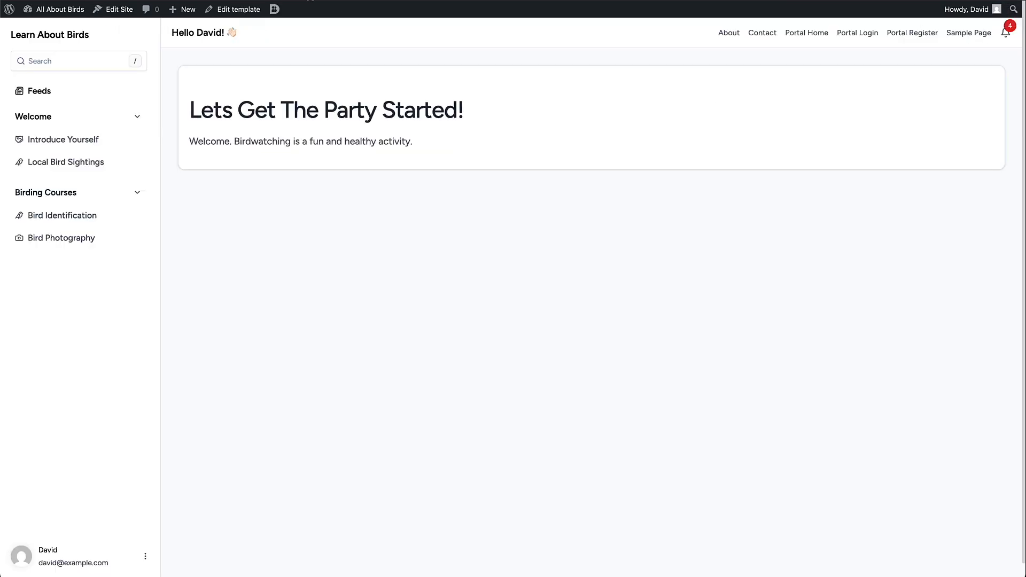
pyautogui.rightClick(310, 1)
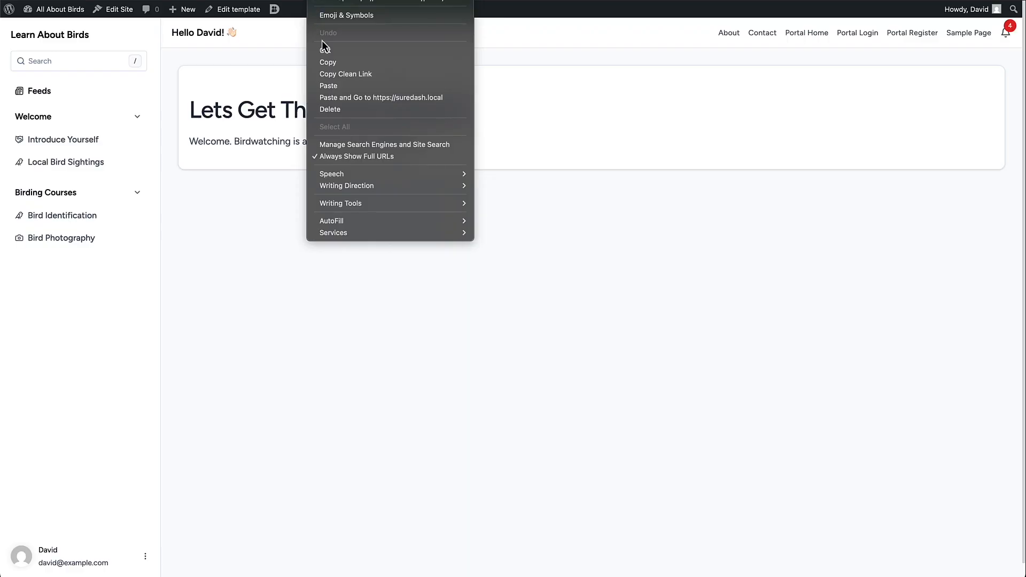
pyautogui.click(328, 68)
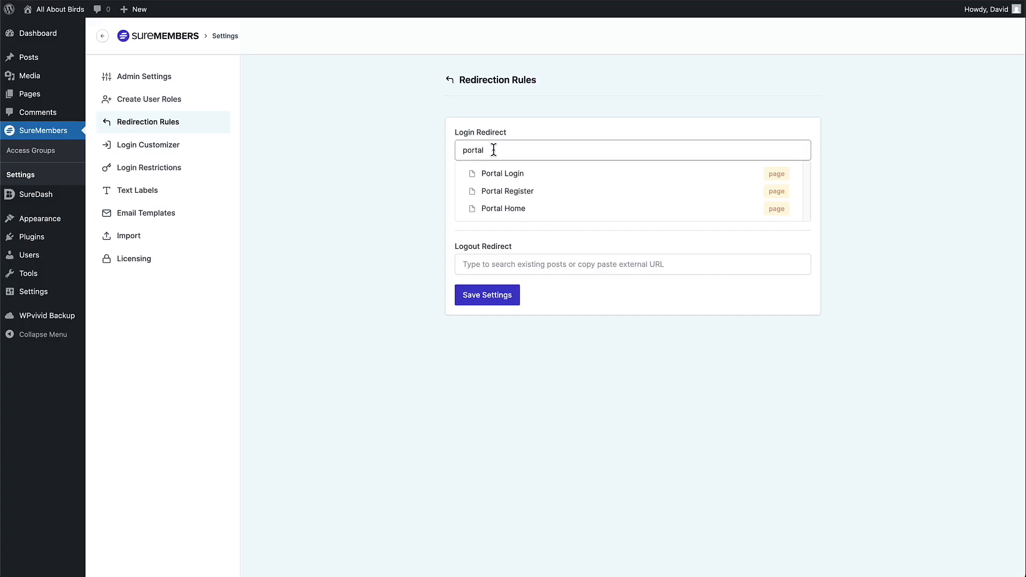
pyautogui.moveTo(492, 149); pyautogui.dragTo(444, 155)
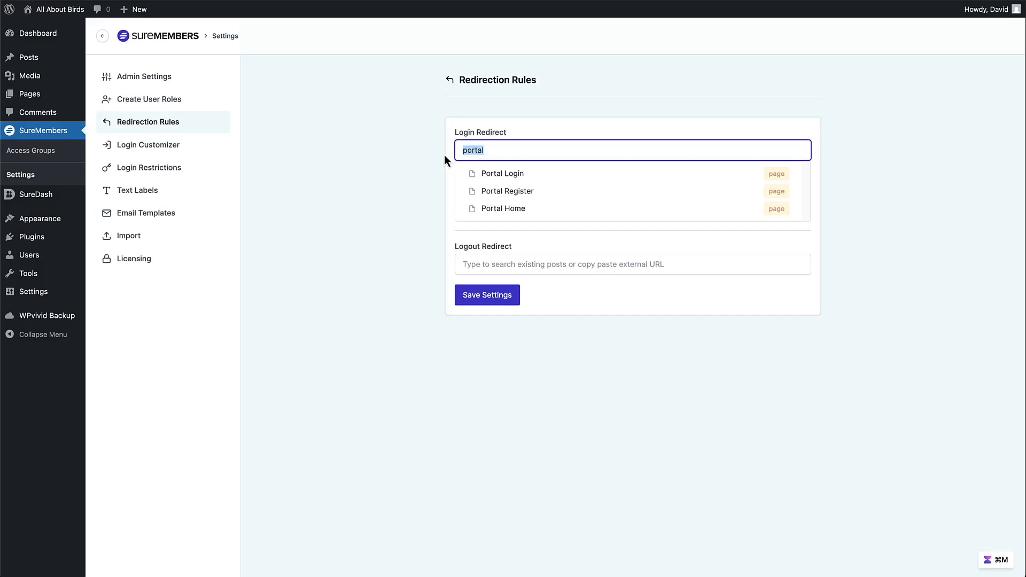
pyautogui.write('https://suredash.local/portal/')
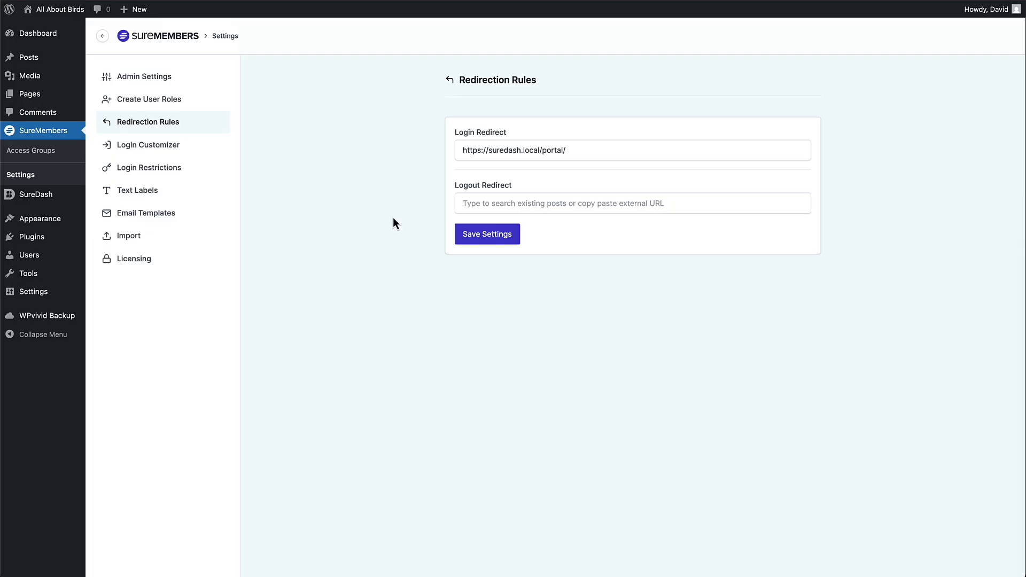
pyautogui.click(479, 201)
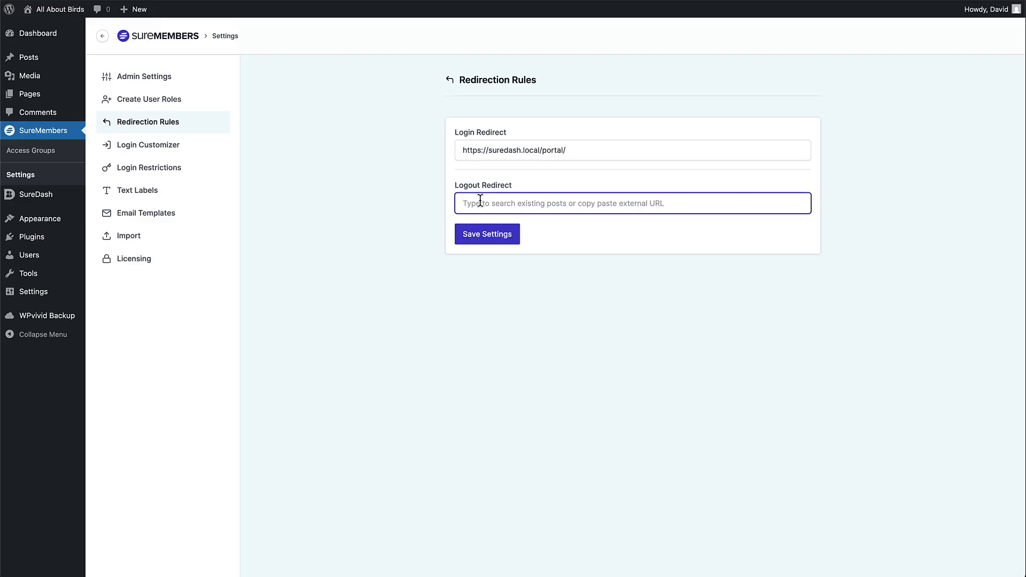
pyautogui.write('https://suredash.local/portal/')
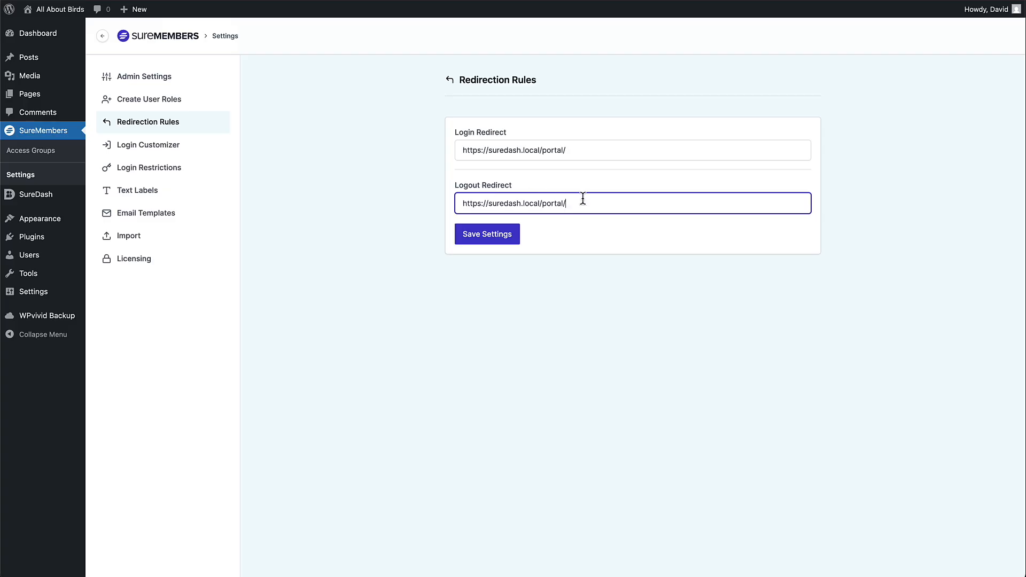
pyautogui.moveTo(582, 200); pyautogui.dragTo(544, 202)
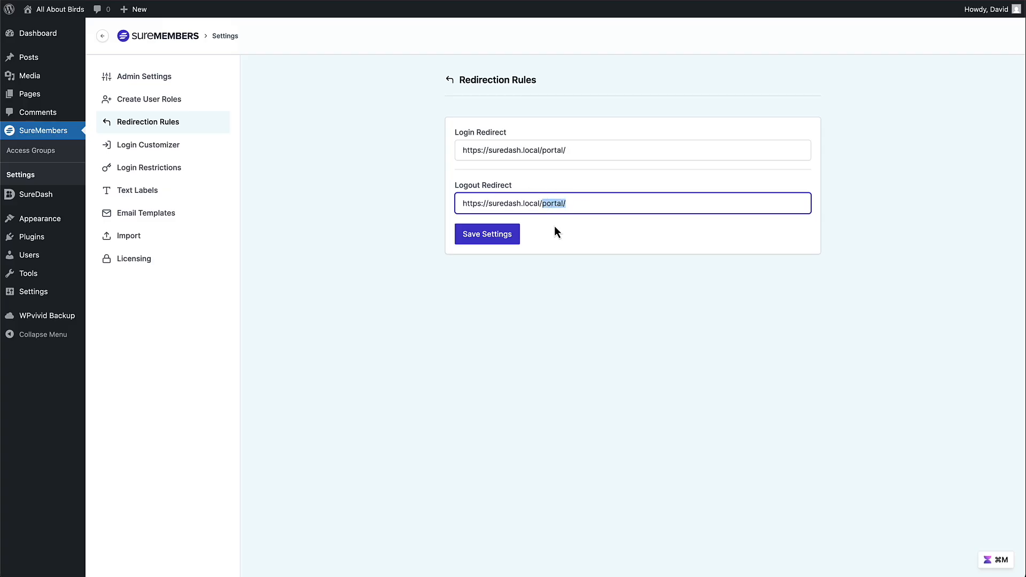
pyautogui.press('BackSpace')
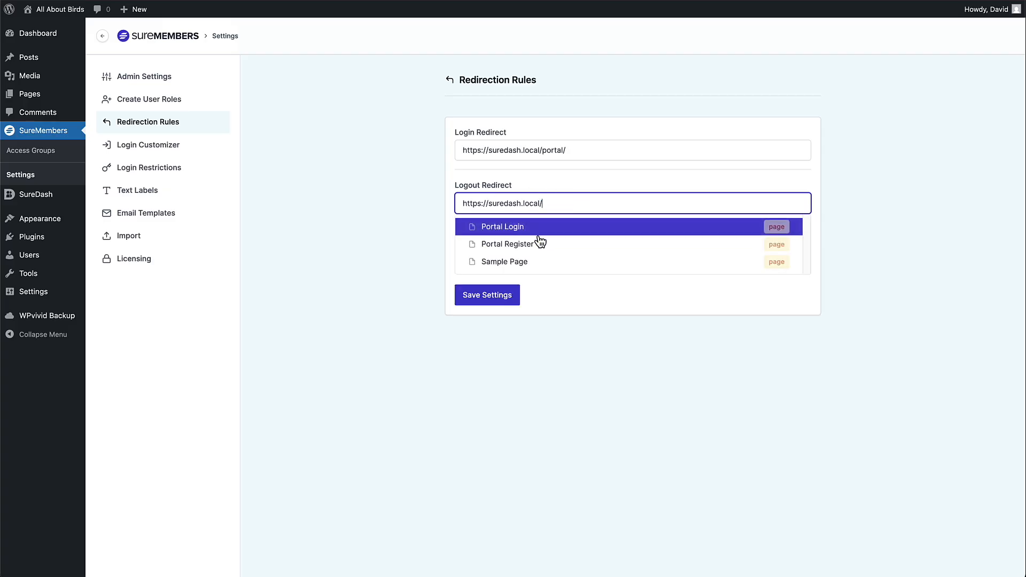
pyautogui.click(498, 296)
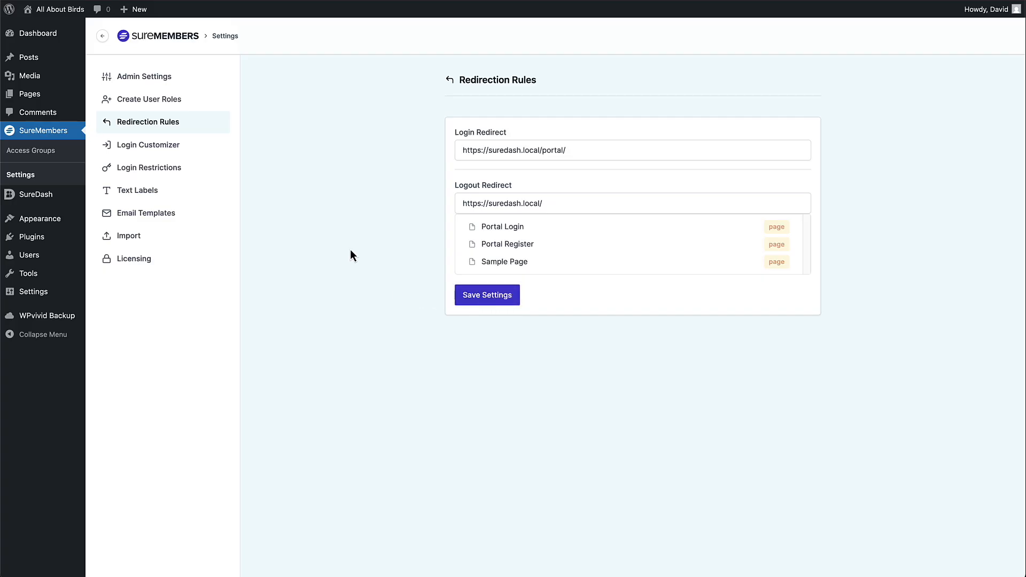
# Review the Login Customizer, Login Restrictions, Text Labels and Email Templates settings, including the options of a new login restriction.
pyautogui.click(176, 152)
pyautogui.scroll(-1, 428, 176)
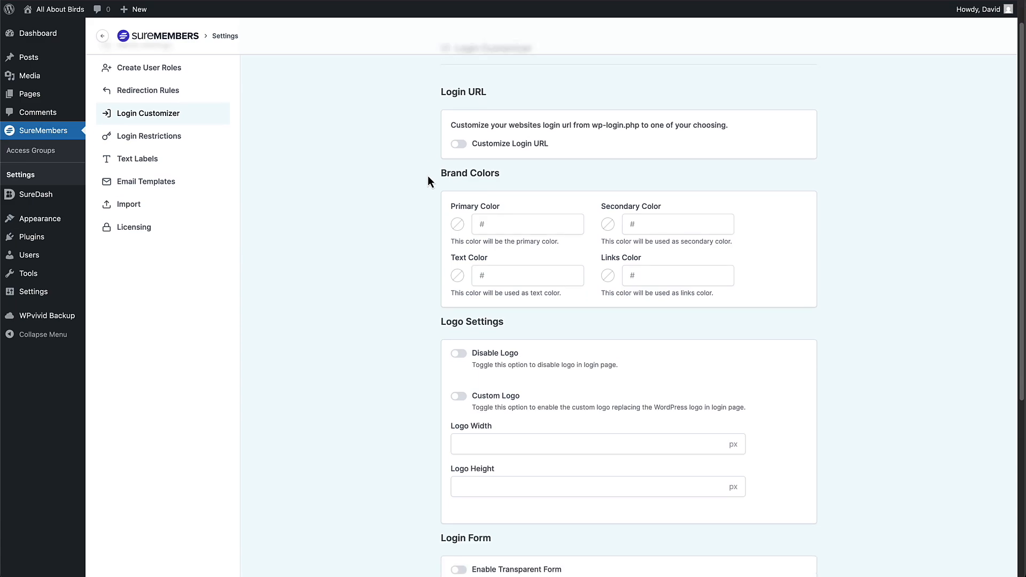
pyautogui.scroll(-2, 427, 181)
pyautogui.scroll(-5, 426, 178)
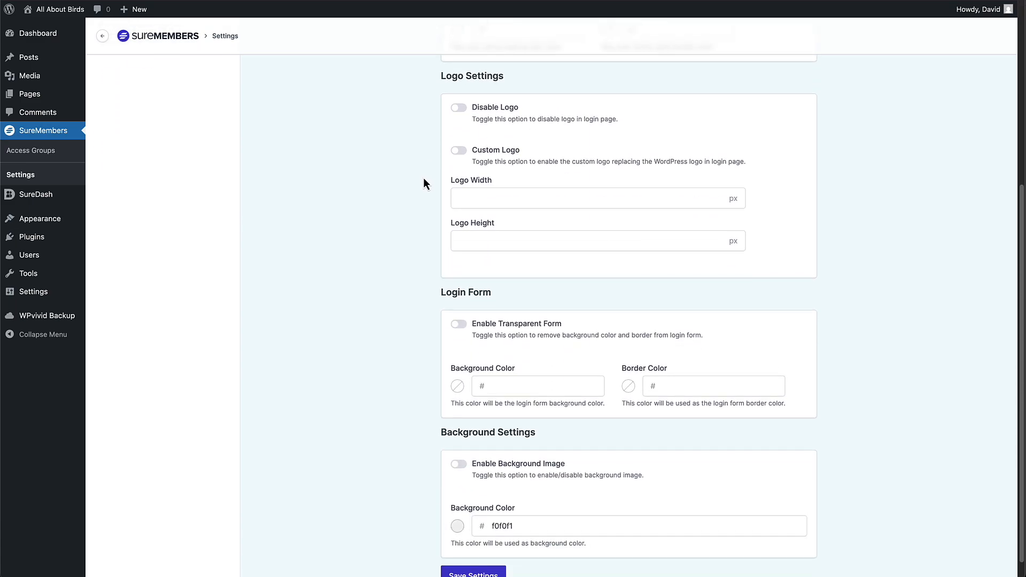
pyautogui.scroll(10, 423, 182)
pyautogui.click(178, 171)
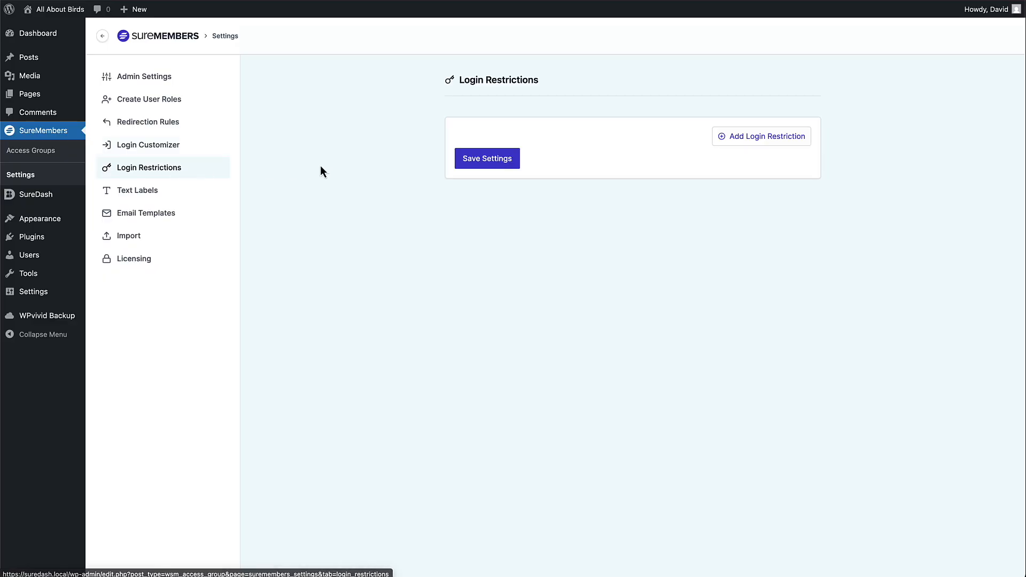
pyautogui.click(726, 139)
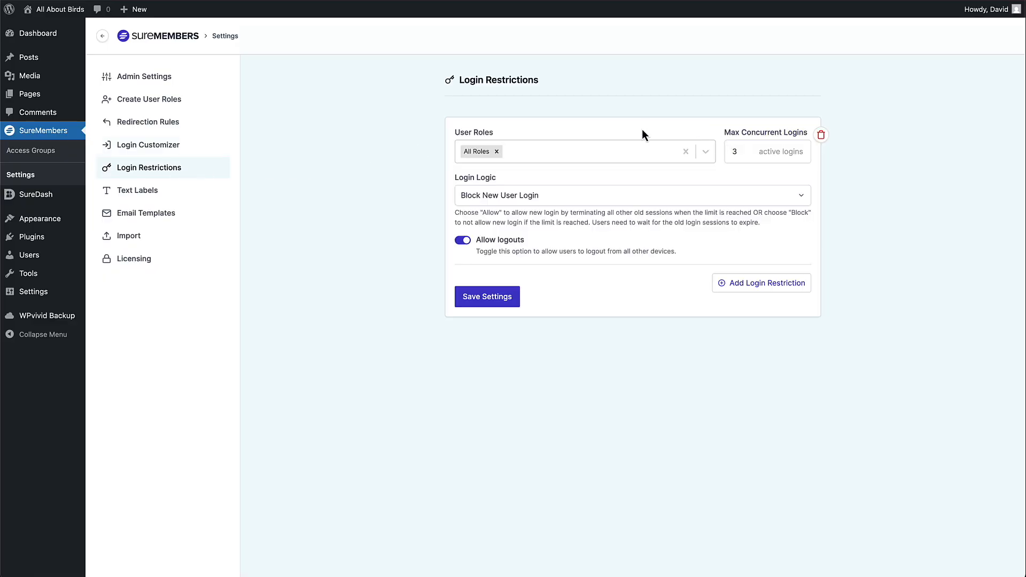
pyautogui.click(736, 150)
pyautogui.click(140, 198)
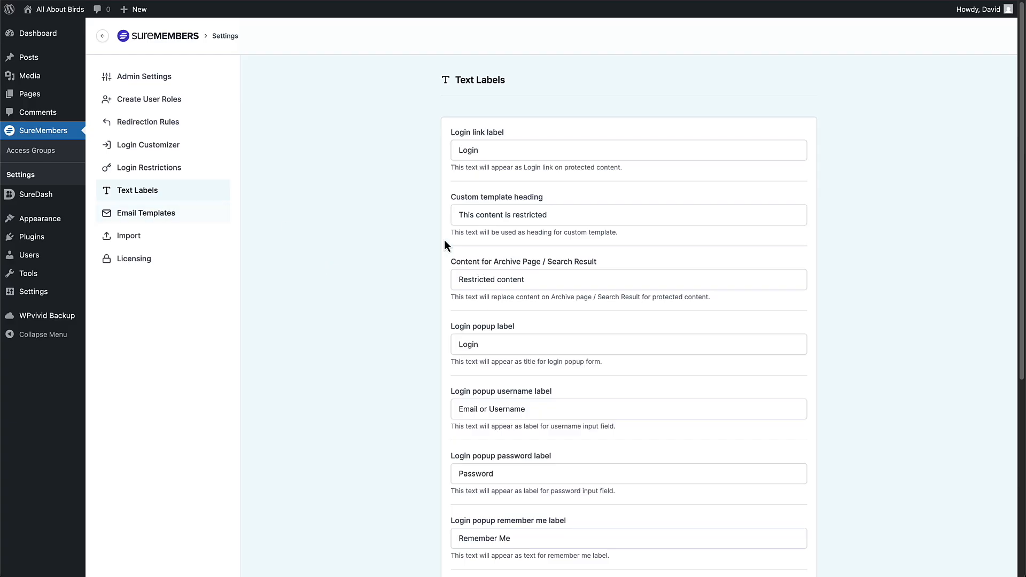
pyautogui.click(141, 216)
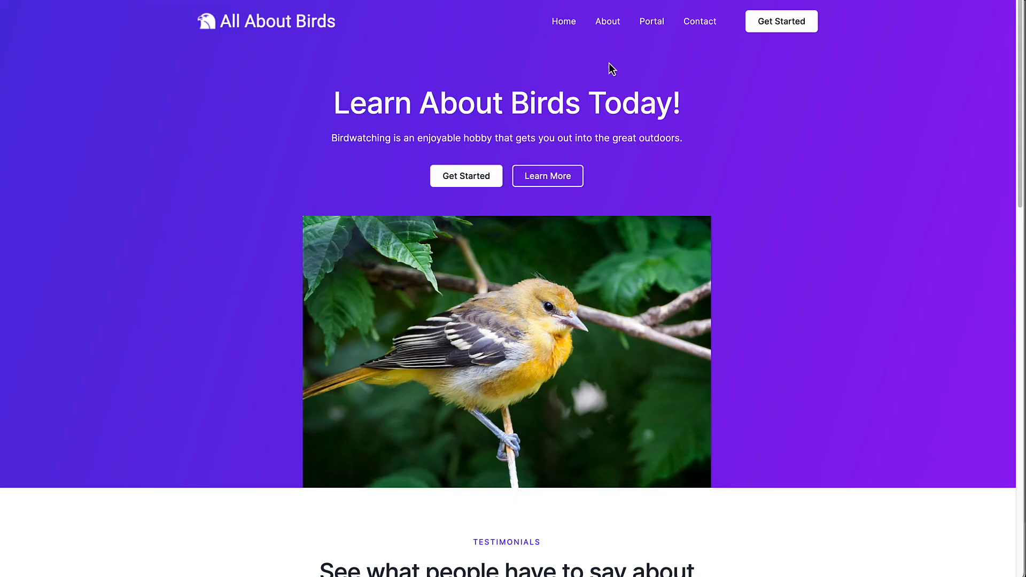
# Open the portal from the public site as a visitor and follow the sign-up link on its login form.
pyautogui.click(651, 21)
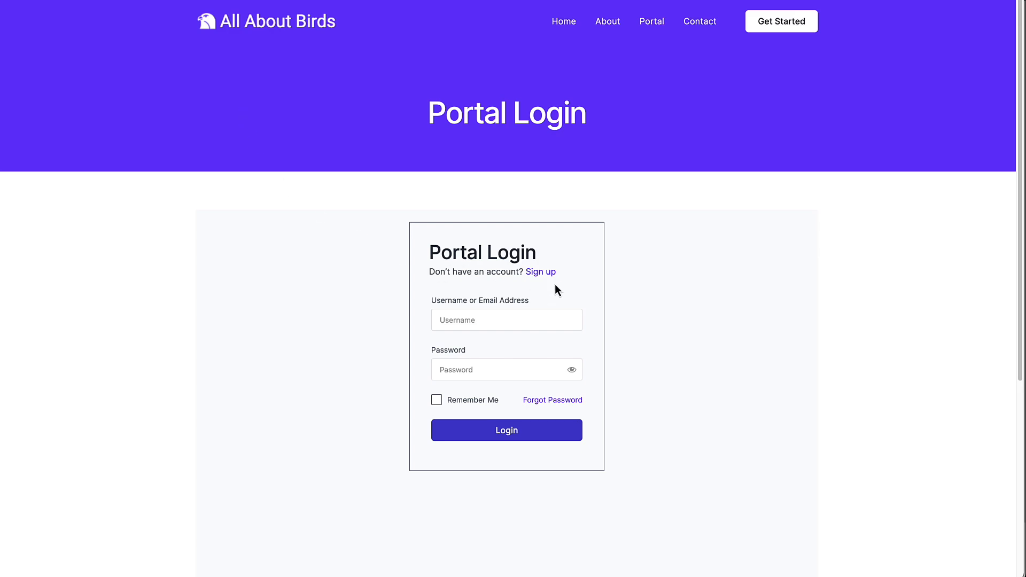
pyautogui.click(540, 272)
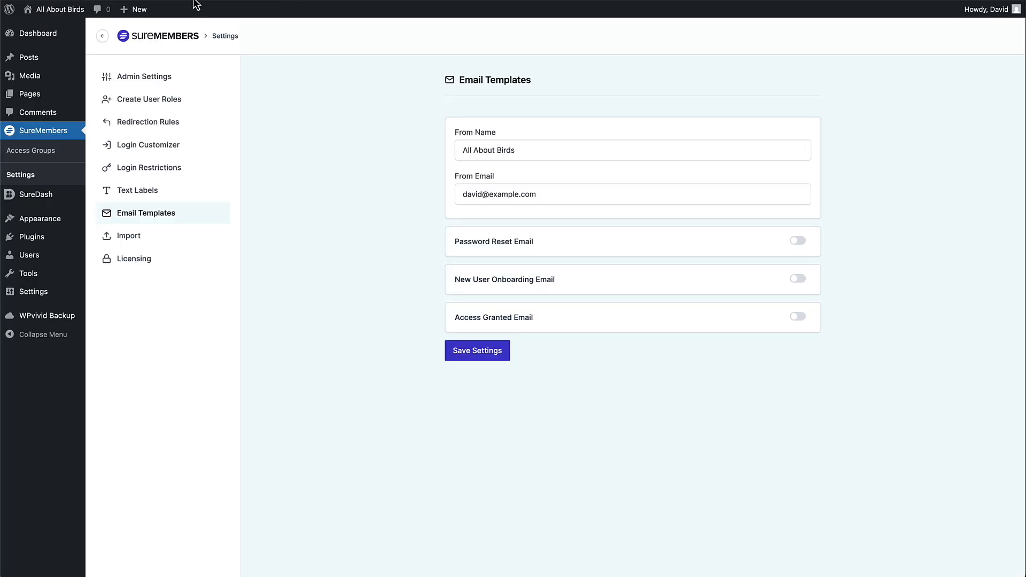
# Allow anyone to register under Membership in the WordPress general settings and save the changes.
pyautogui.moveTo(38, 298)
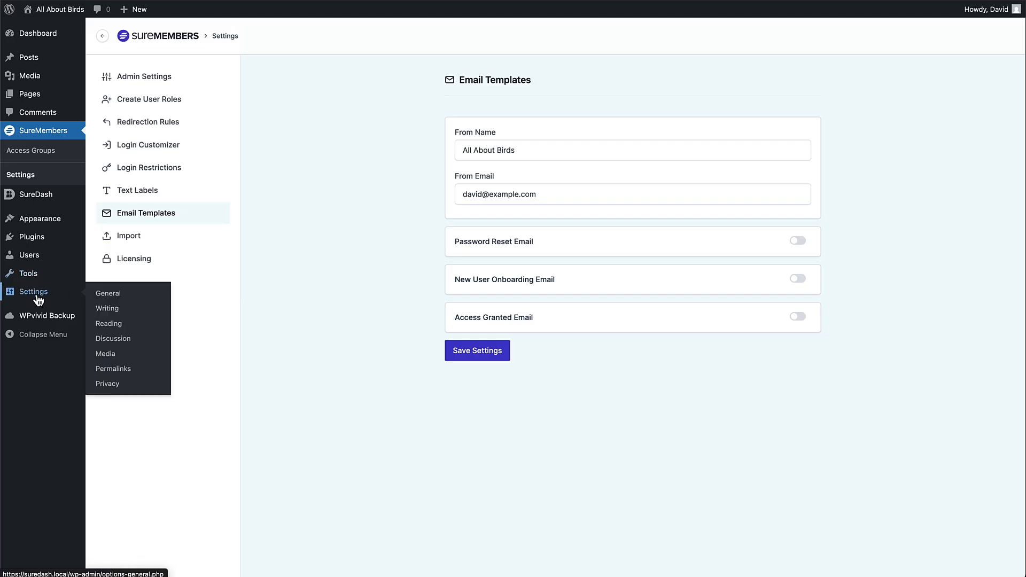
pyautogui.click(120, 297)
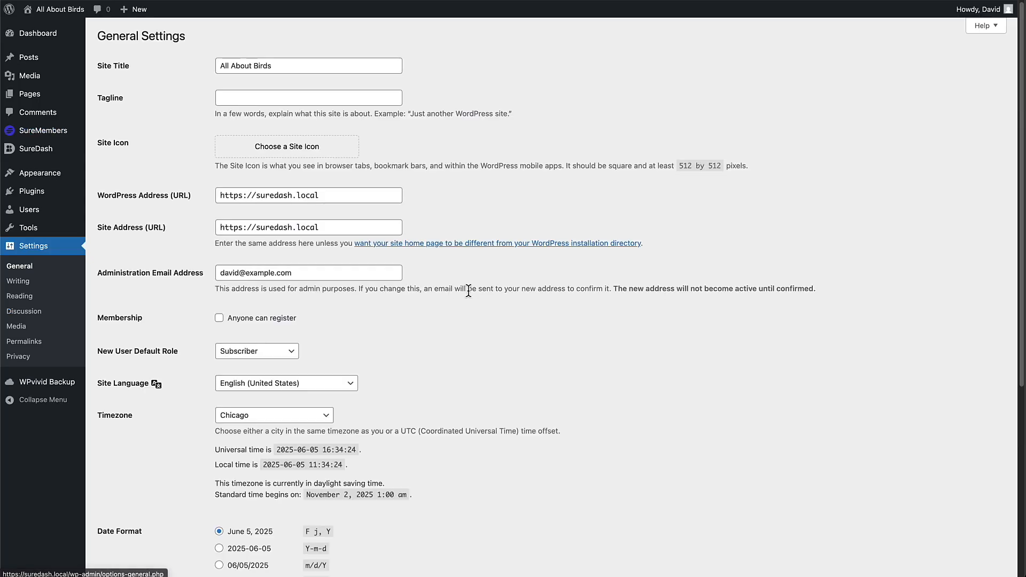
pyautogui.click(219, 318)
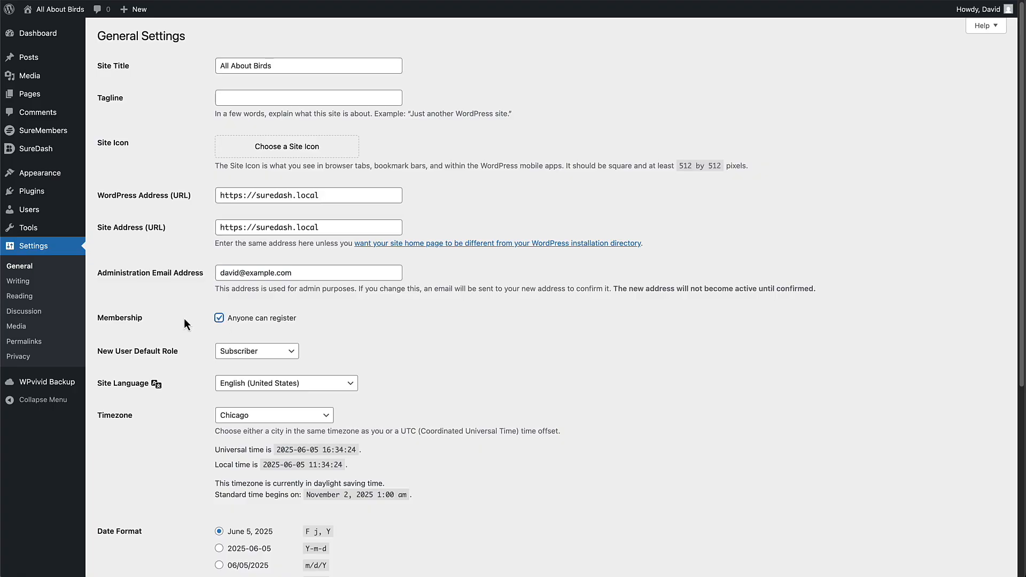
pyautogui.scroll(-5, 185, 316)
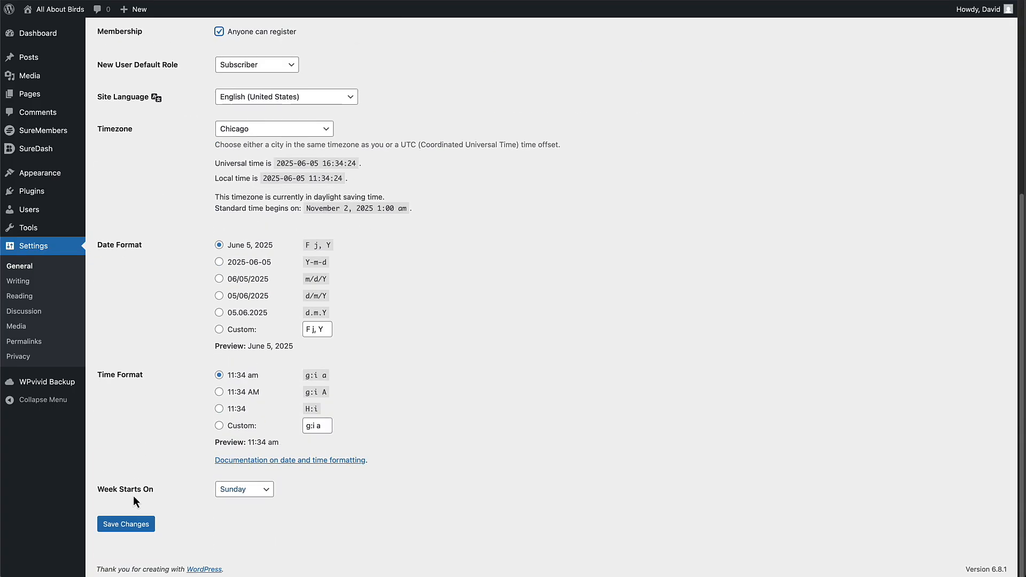
pyautogui.click(130, 519)
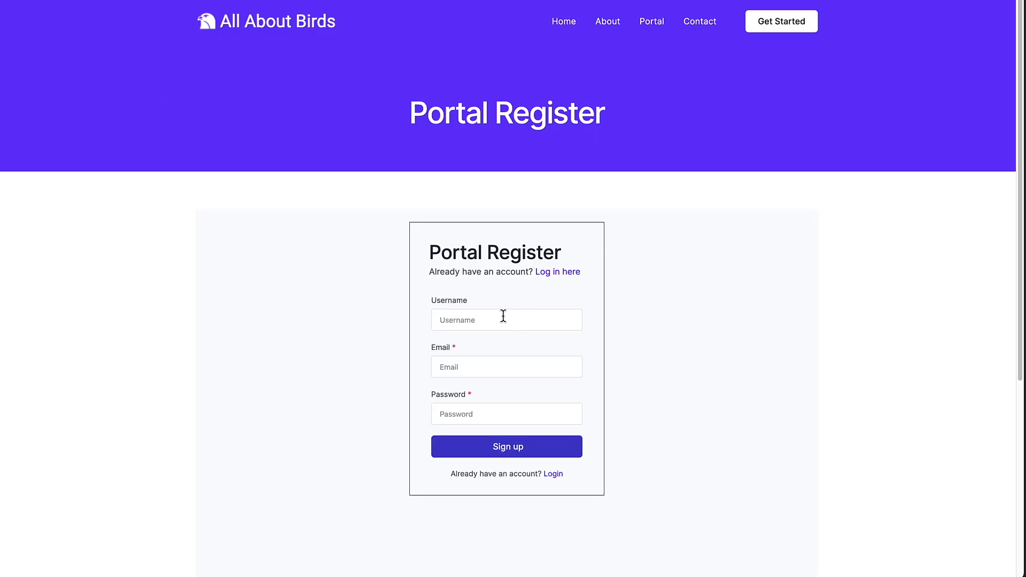
# Register a test member on the Portal Register page by entering a username, e-mail address and account password.
pyautogui.click(460, 319)
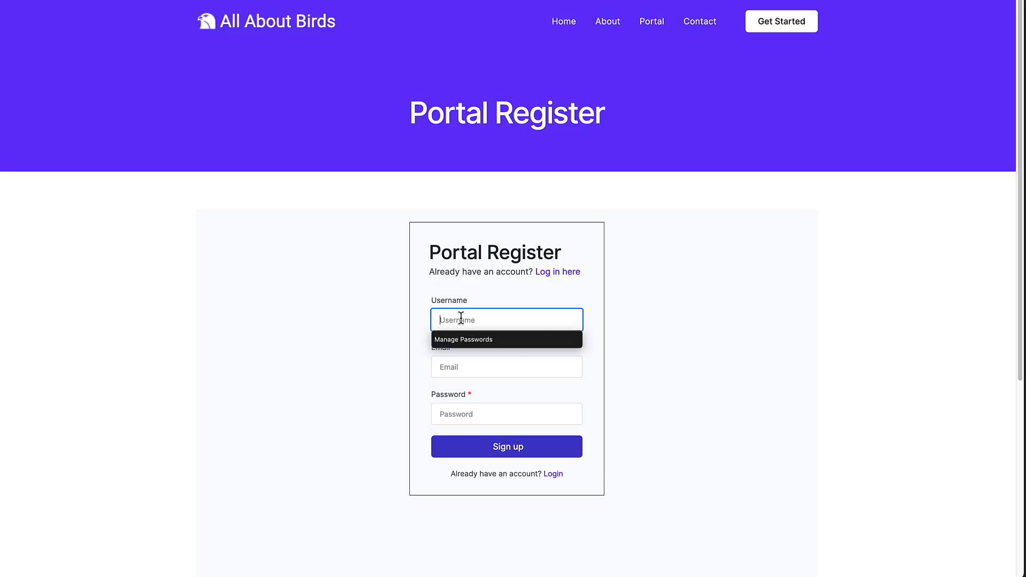
pyautogui.write('c')
pyautogui.press('BackSpace')
pyautogui.write('Pippa')
pyautogui.press('Tab')
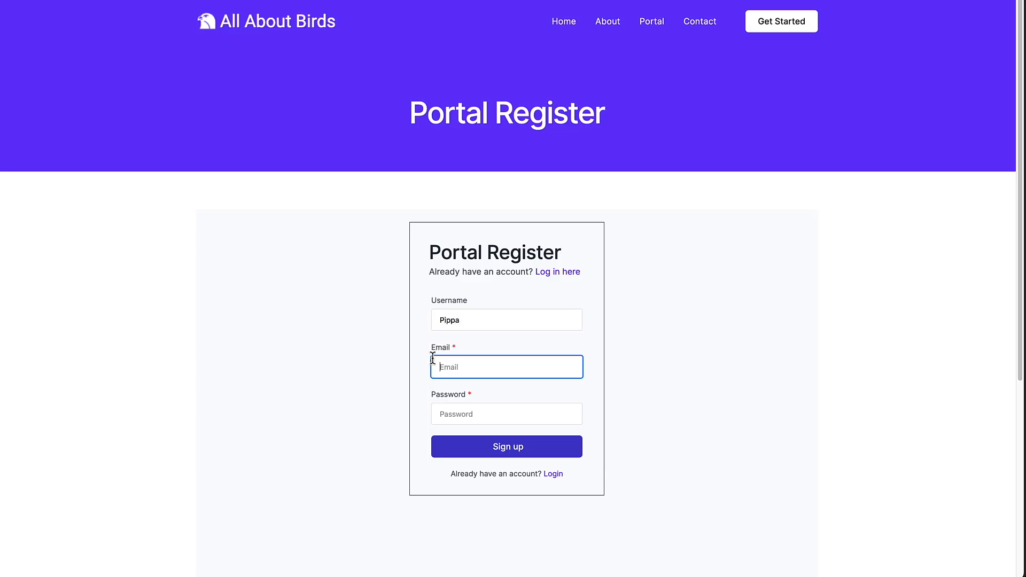
pyautogui.write('pippa@')
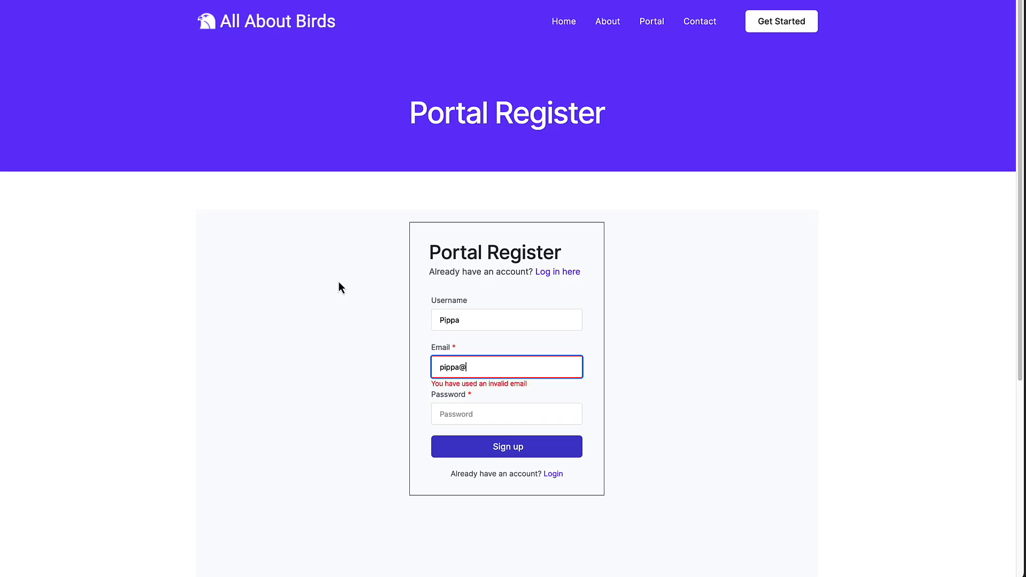
pyautogui.write('example.com')
pyautogui.click(450, 407)
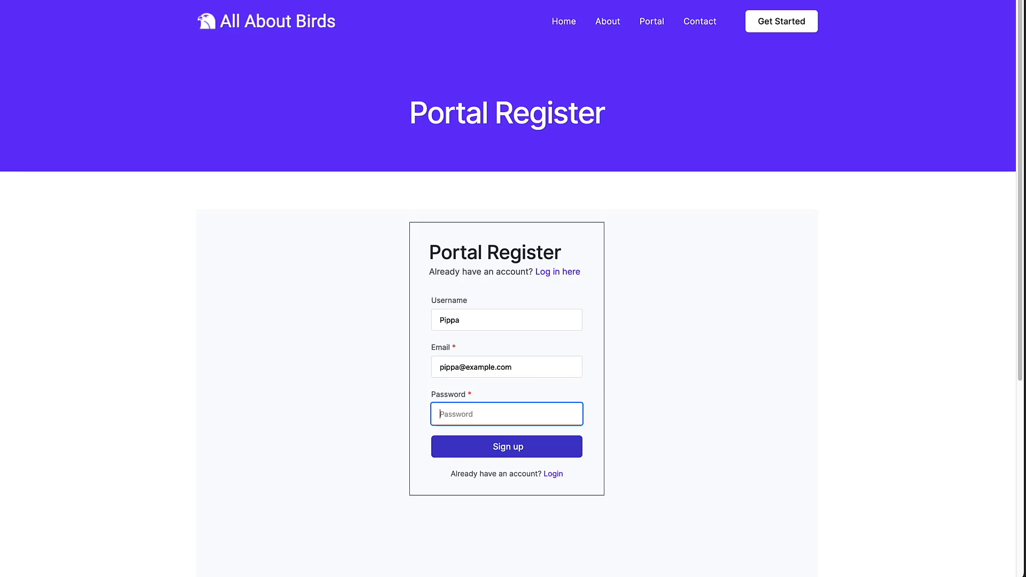
pyautogui.press('super+v')
pyautogui.click(511, 453)
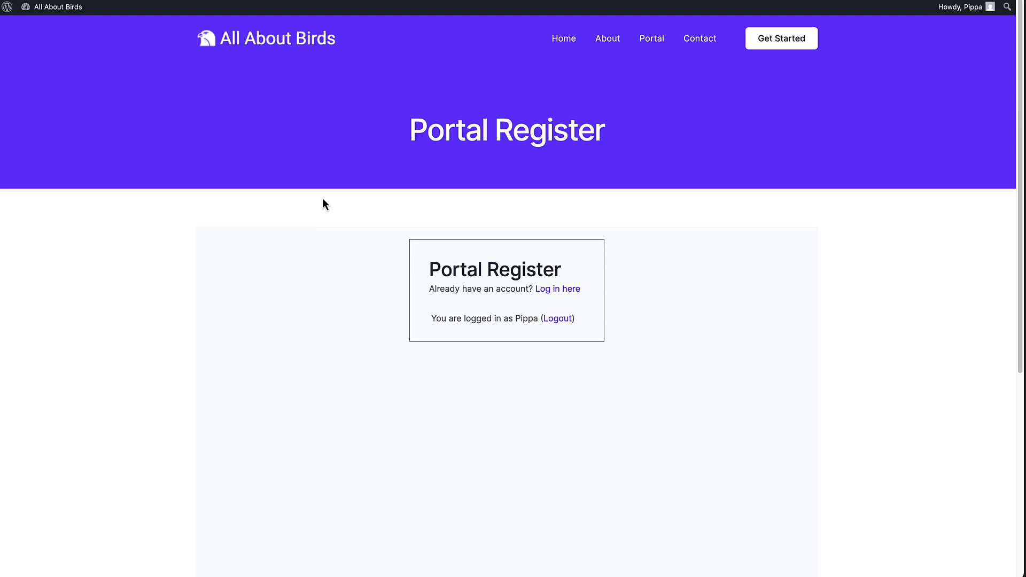
# Check the portal as the new member by opening the Introduce Yourself space and the Bird Identification course.
pyautogui.click(651, 43)
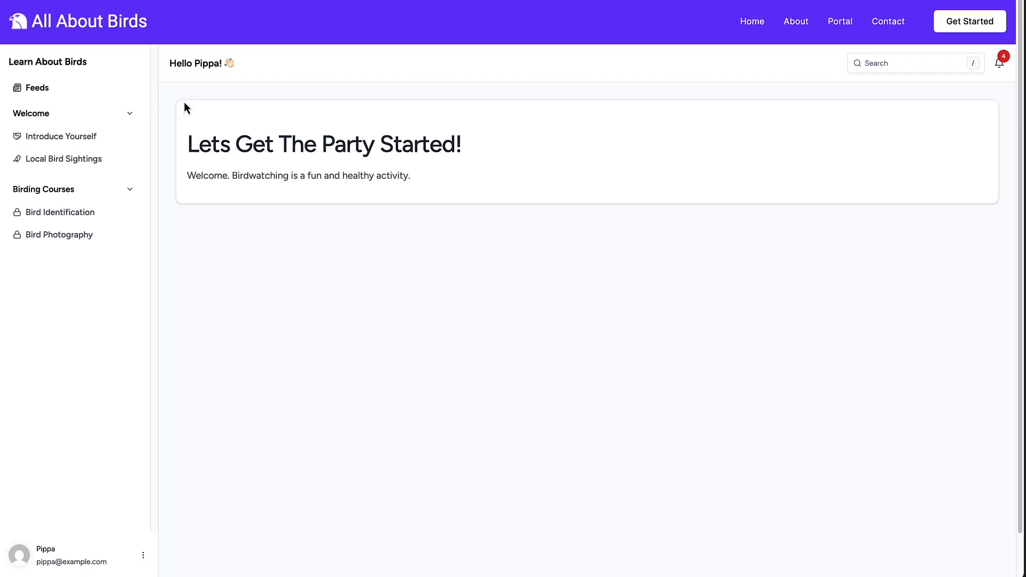
pyautogui.click(70, 142)
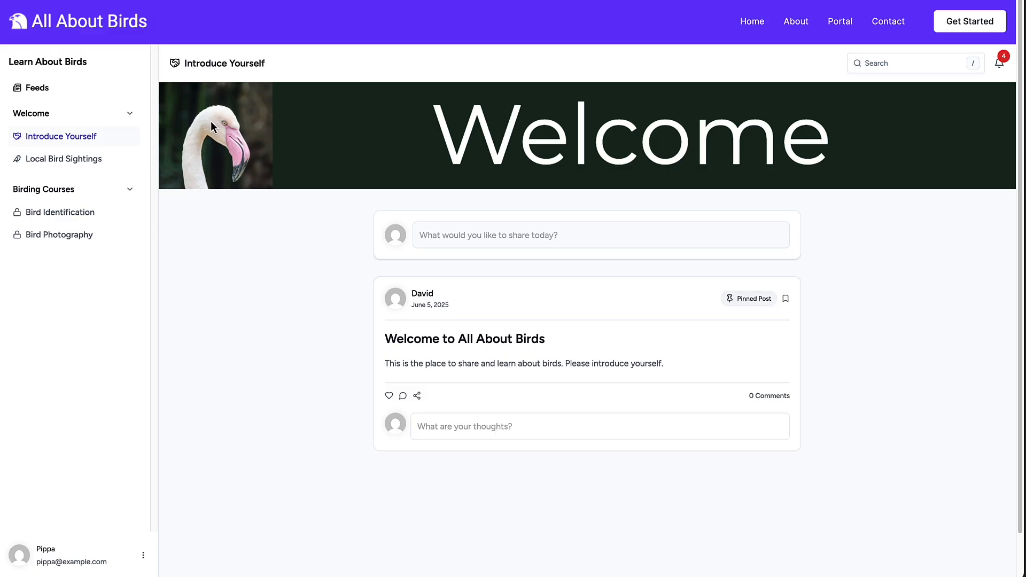
pyautogui.click(80, 216)
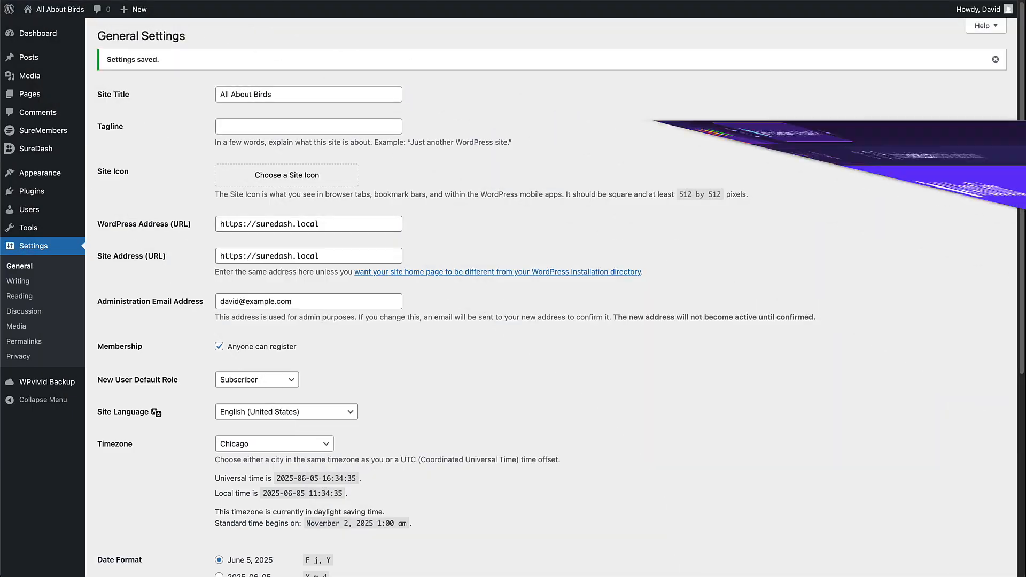
# Activate the SureCart plugin on the WordPress site.
pyautogui.click(44, 196)
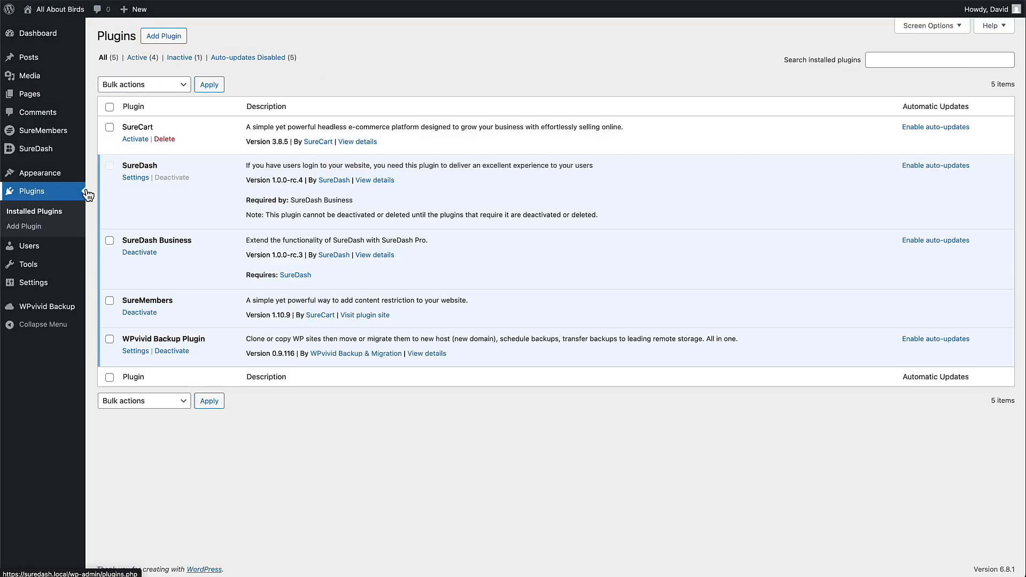
pyautogui.click(133, 140)
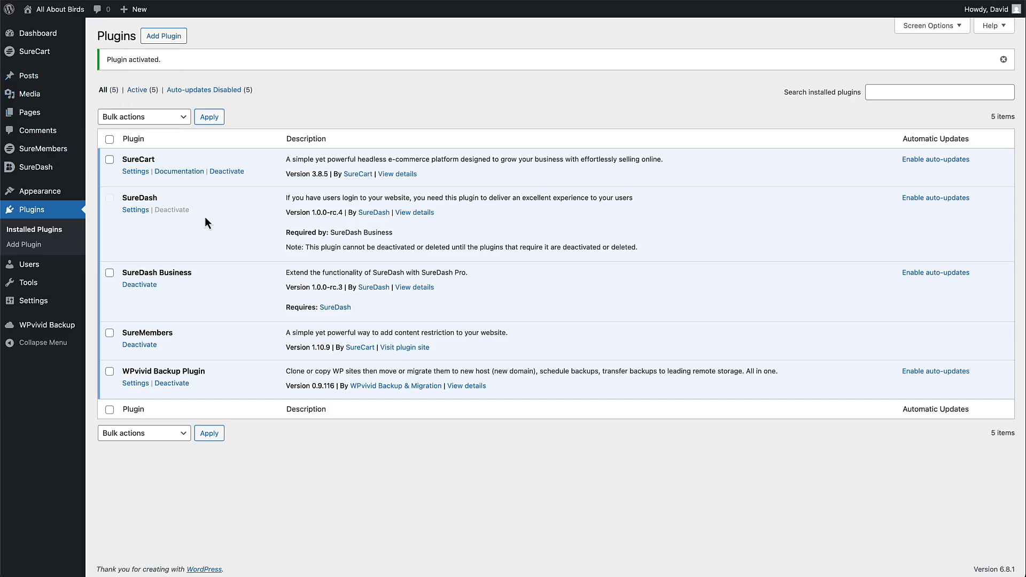
# Switch to the SureCart dashboard and review the Membership Site store's general settings and payment processors.
pyautogui.click(134, 174)
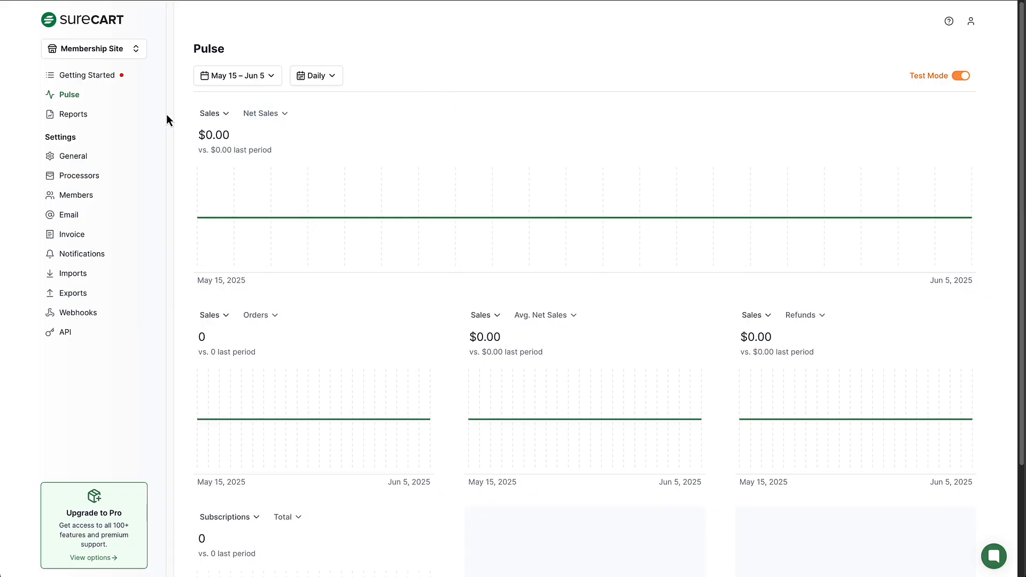
pyautogui.click(107, 163)
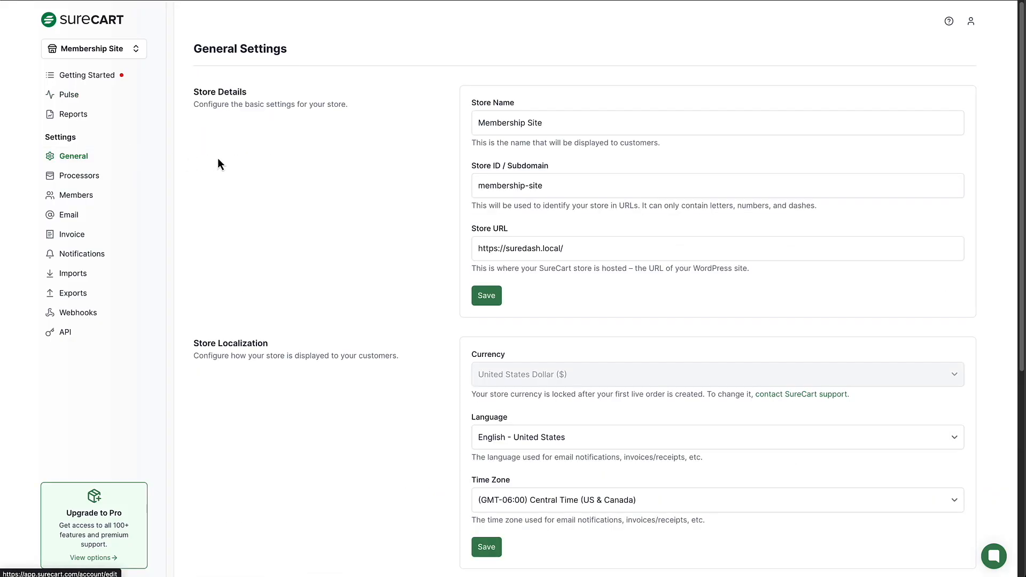
pyautogui.scroll(-2, 415, 155)
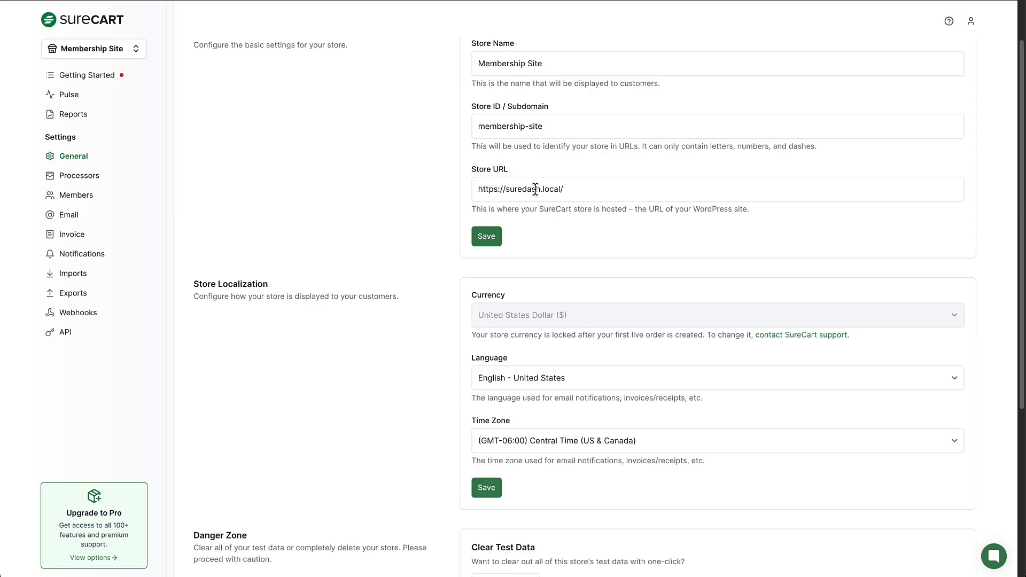
pyautogui.scroll(-2, 535, 188)
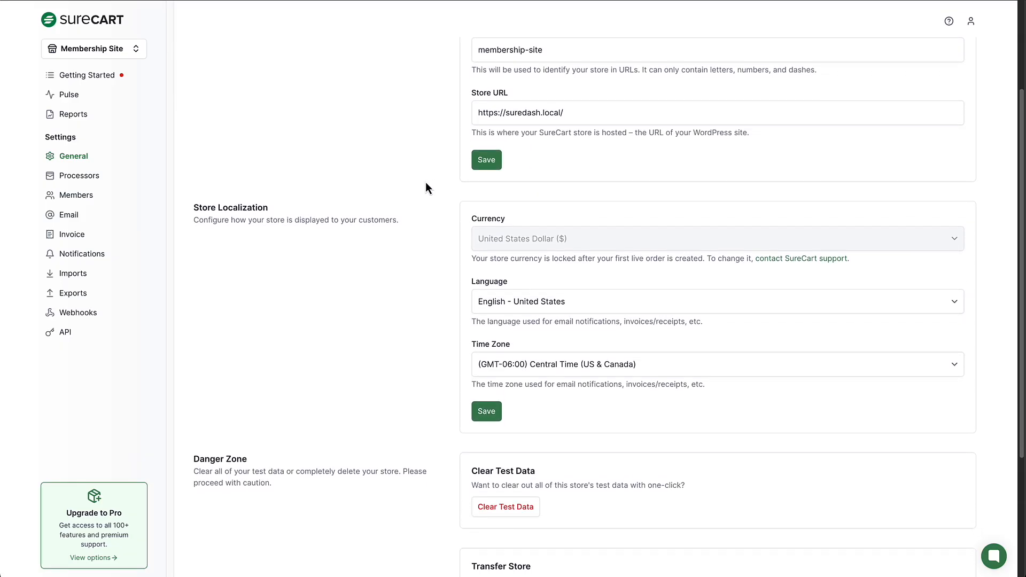
pyautogui.scroll(-5, 426, 187)
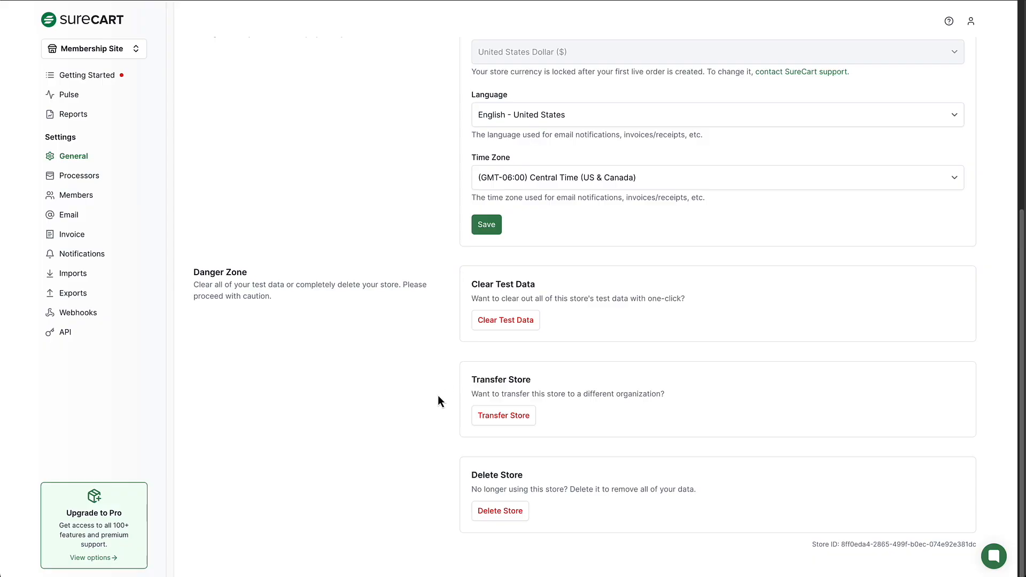
pyautogui.scroll(6, 422, 401)
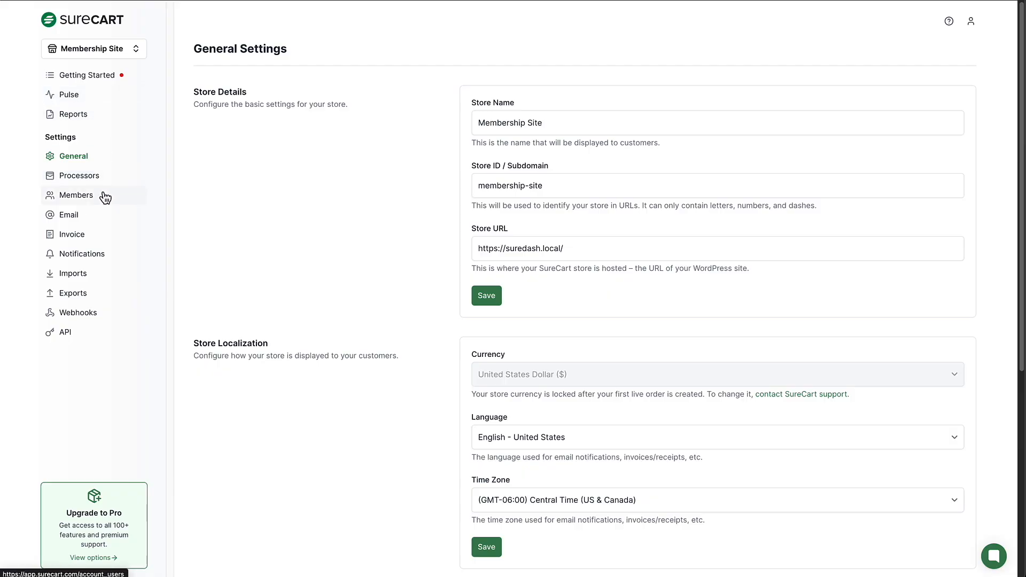
pyautogui.click(77, 182)
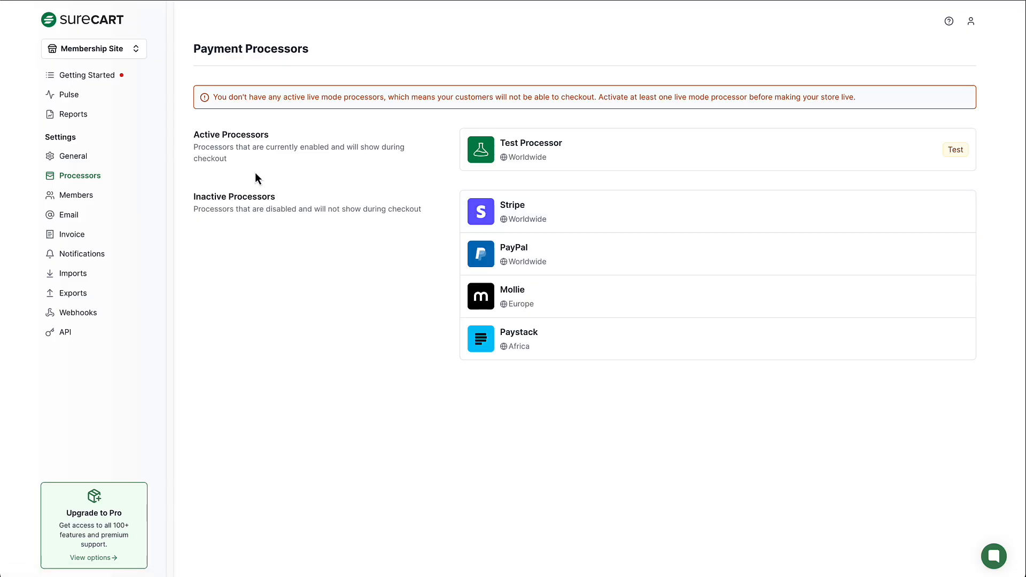
# Review the Membership Site store's members, customer e-mail settings and invoice template.
pyautogui.click(78, 196)
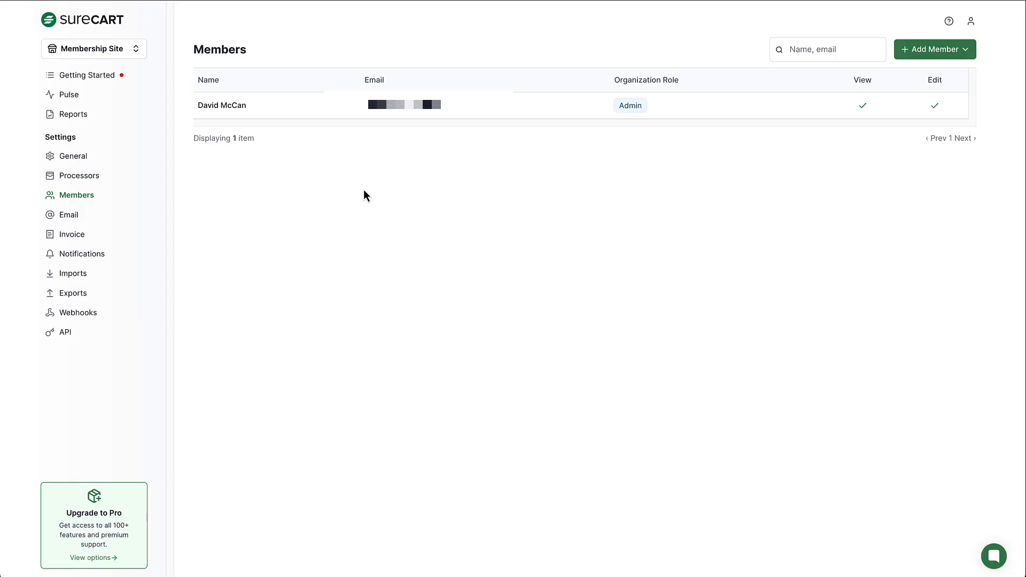
pyautogui.click(82, 217)
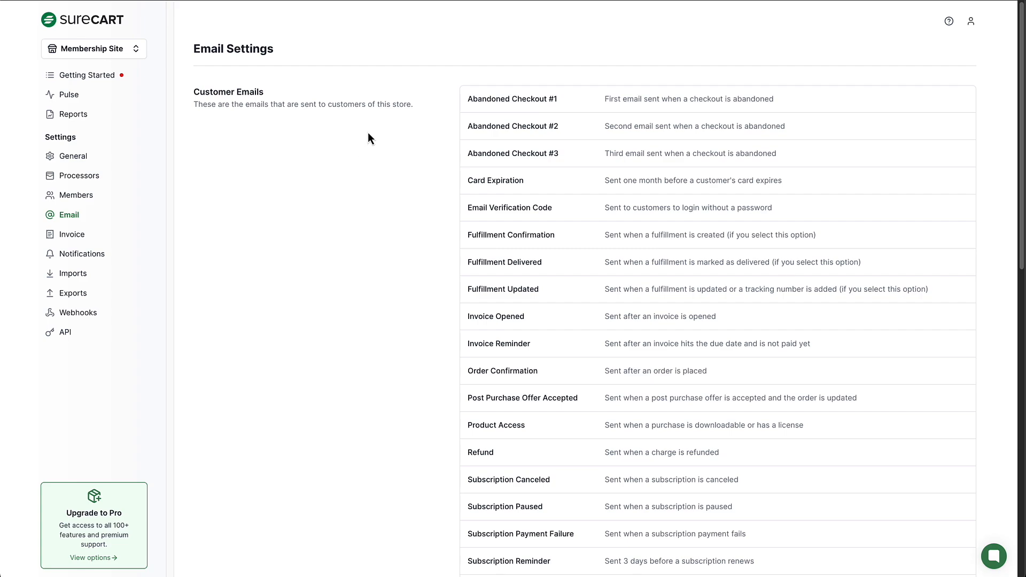
pyautogui.click(77, 237)
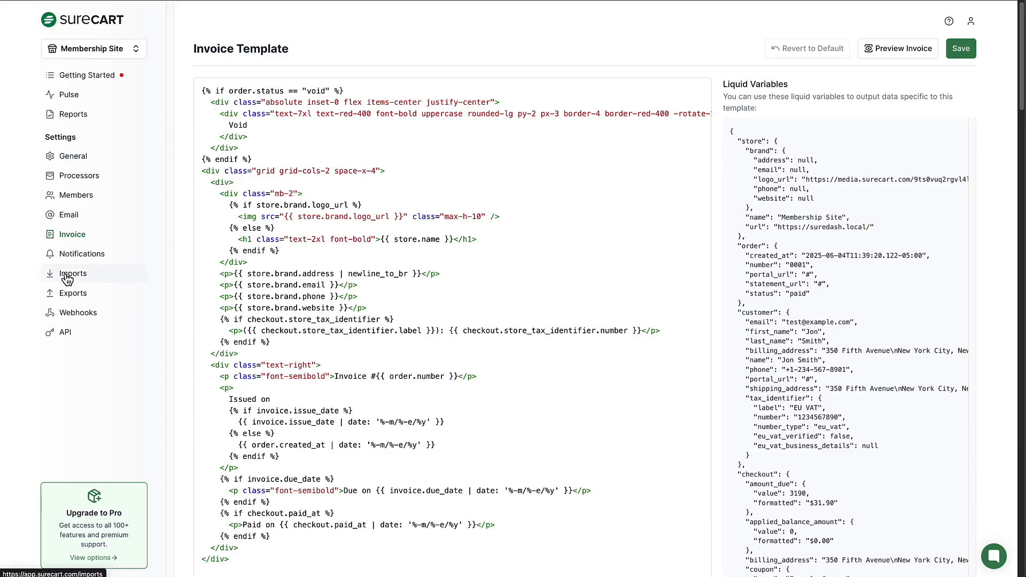
# Copy the store's secret API token, paste it into the API Token field of the WordPress site's SureCart connection settings and save.
pyautogui.click(66, 332)
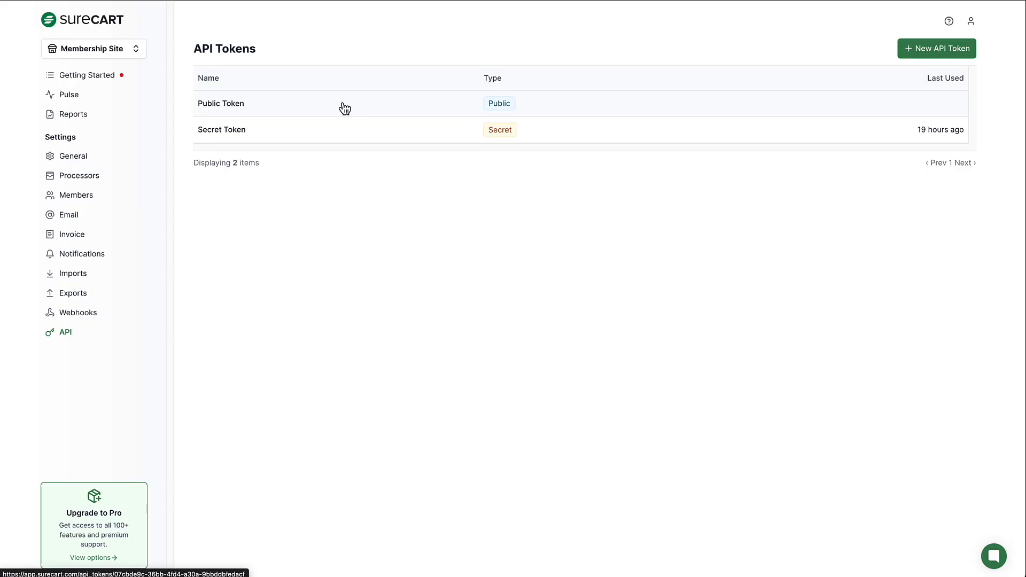
pyautogui.click(239, 131)
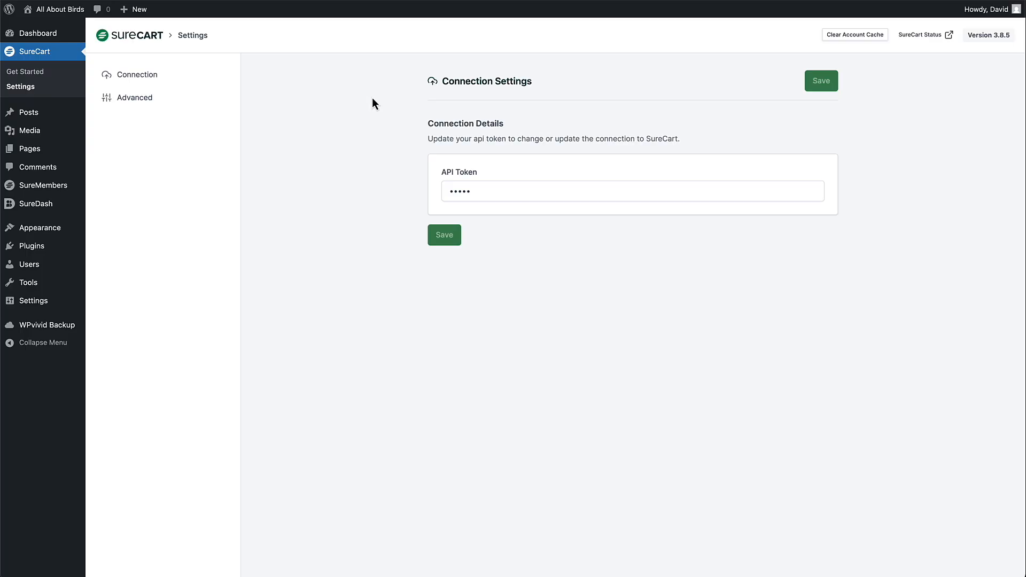
pyautogui.moveTo(473, 191); pyautogui.dragTo(430, 195)
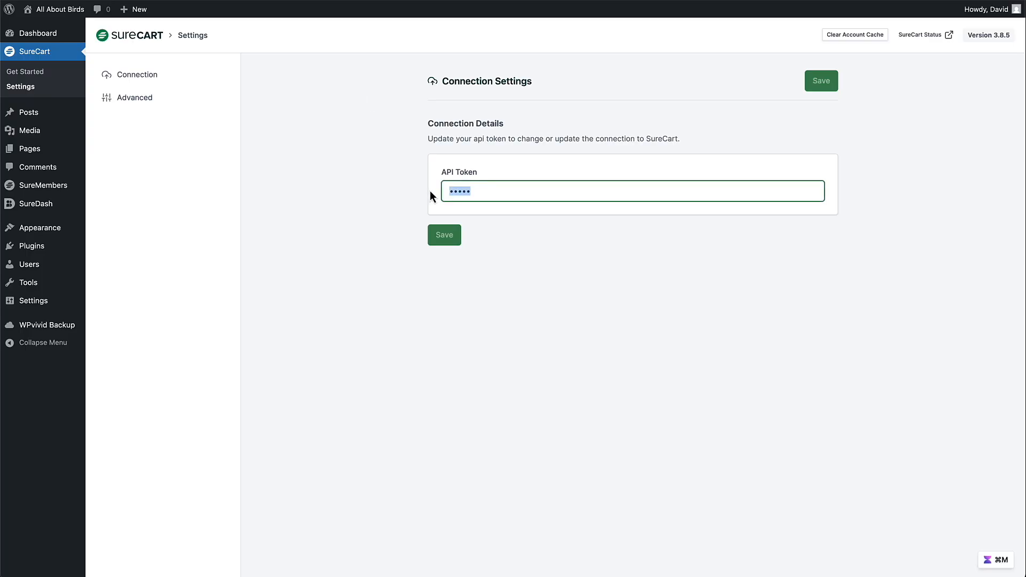
pyautogui.press('BackSpace')
pyautogui.hotkey('ctrl', 'v')
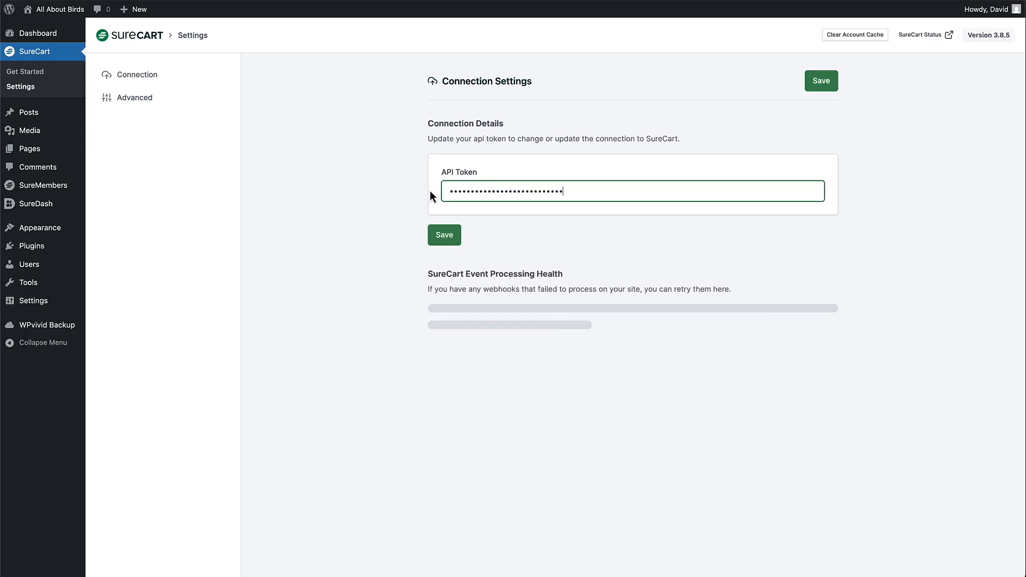
pyautogui.click(446, 237)
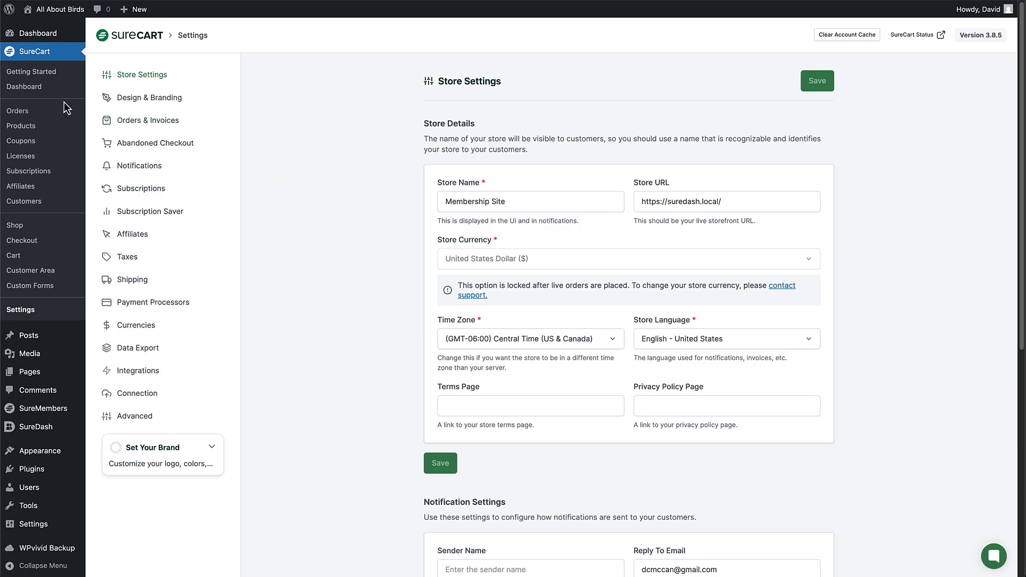
# Check the store's orders, open the Paid Membership product and inspect its Paid Site Member price settings.
pyautogui.click(21, 112)
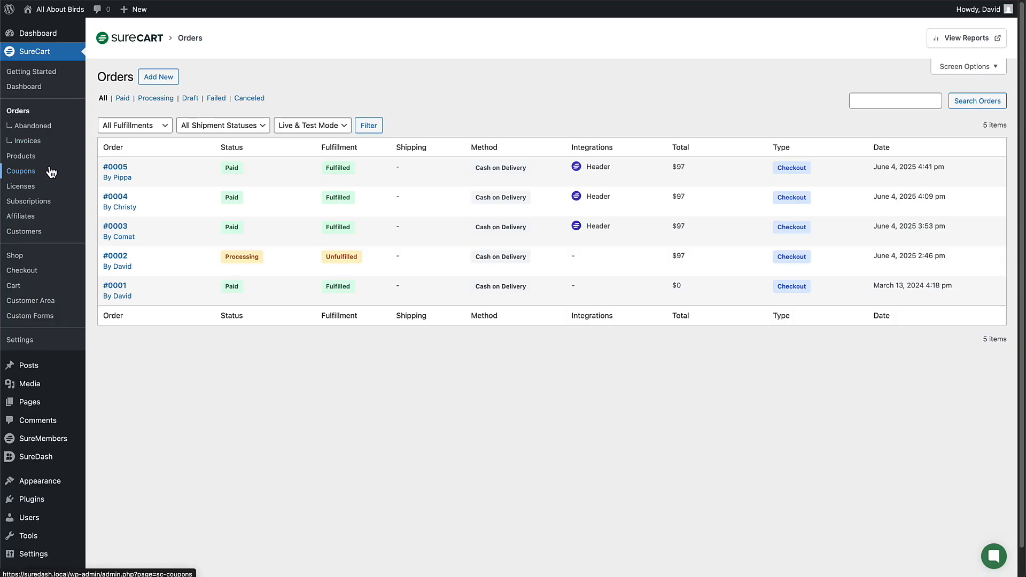
pyautogui.click(29, 156)
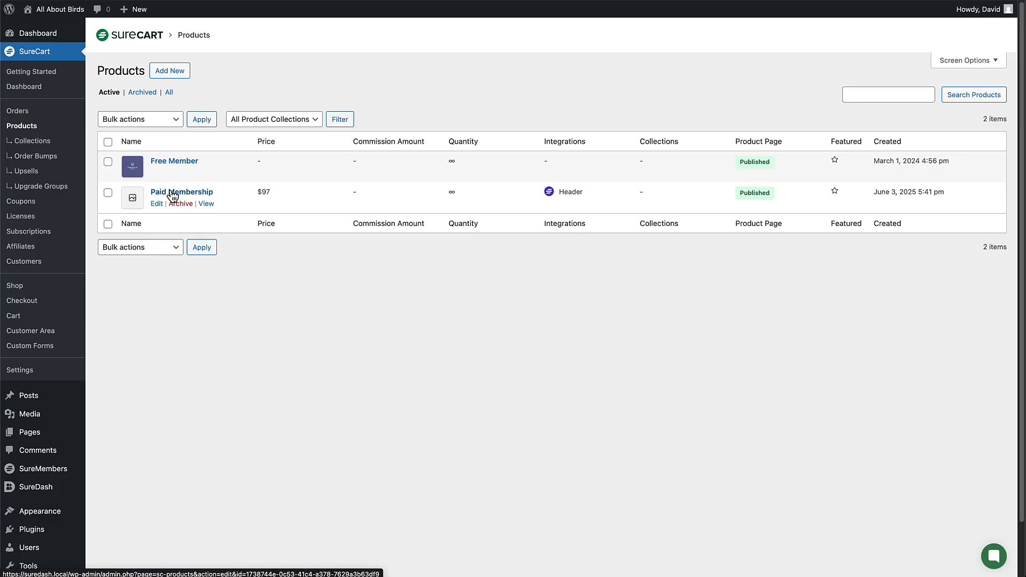
pyautogui.click(172, 193)
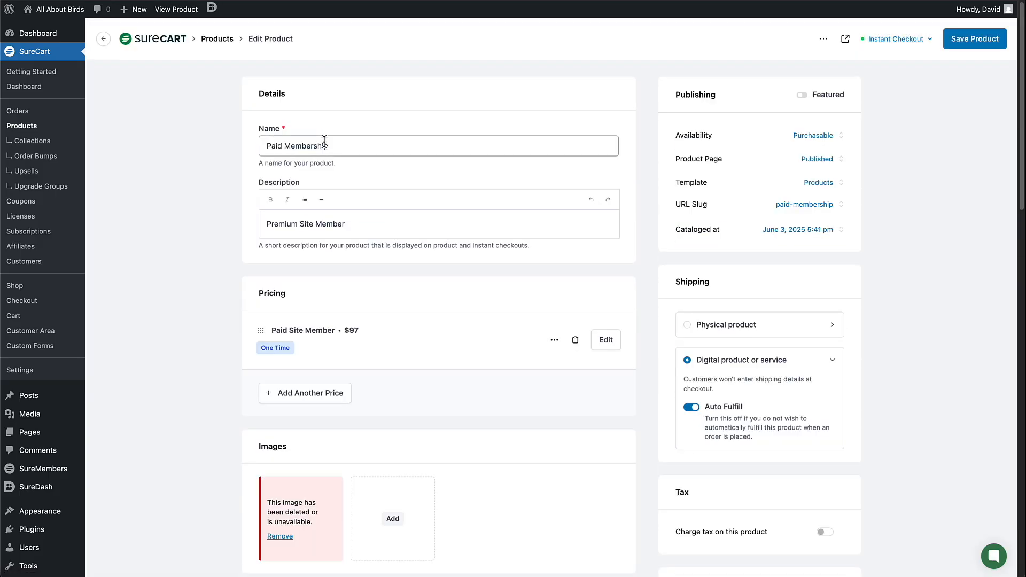
pyautogui.scroll(-3, 192, 204)
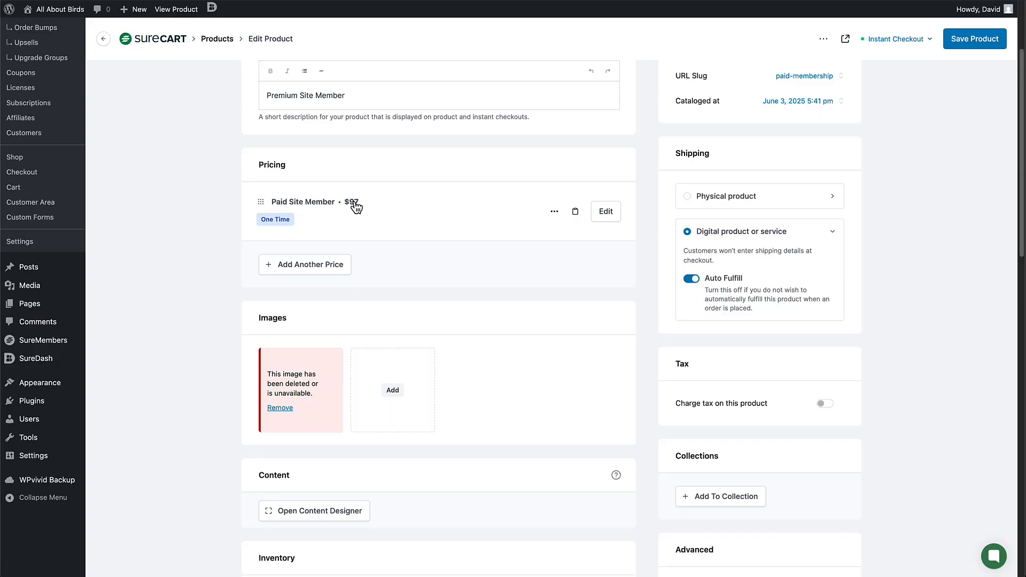
pyautogui.click(606, 211)
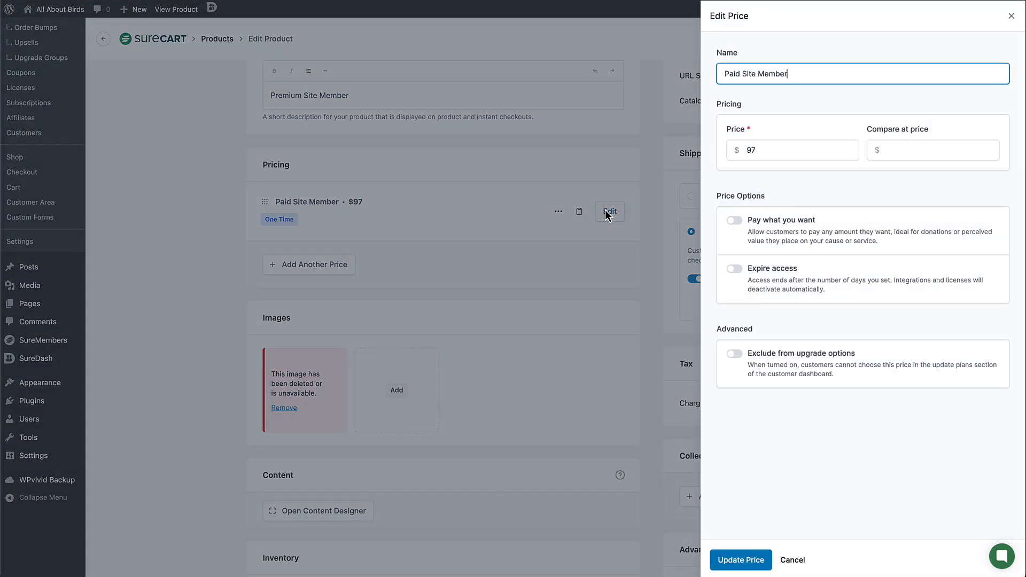
pyautogui.click(452, 199)
# Replace the unavailable Paid Membership product image with membership-product-paid-tier-square-2.png from the media library.
pyautogui.scroll(-3, 174, 214)
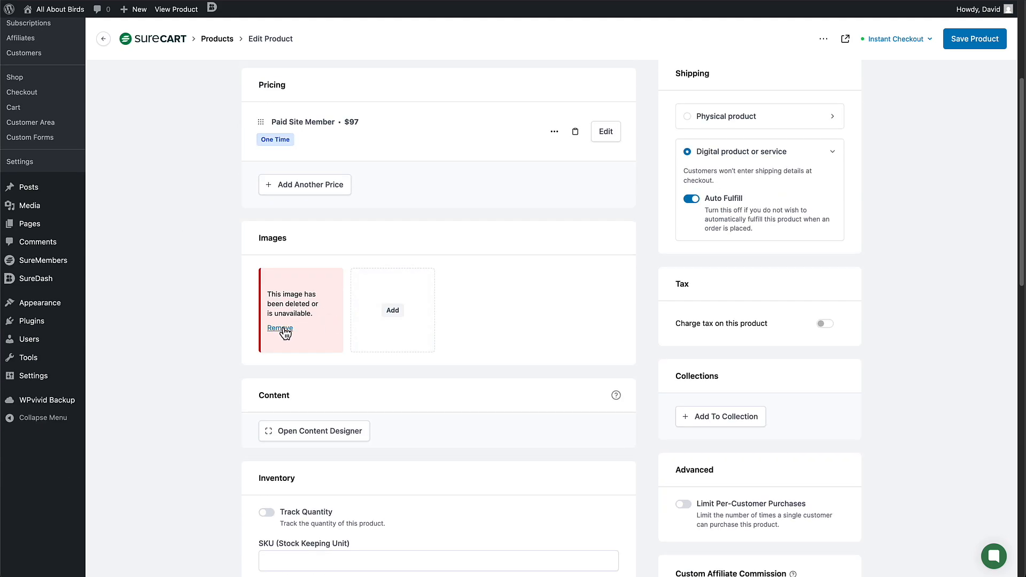
pyautogui.click(373, 325)
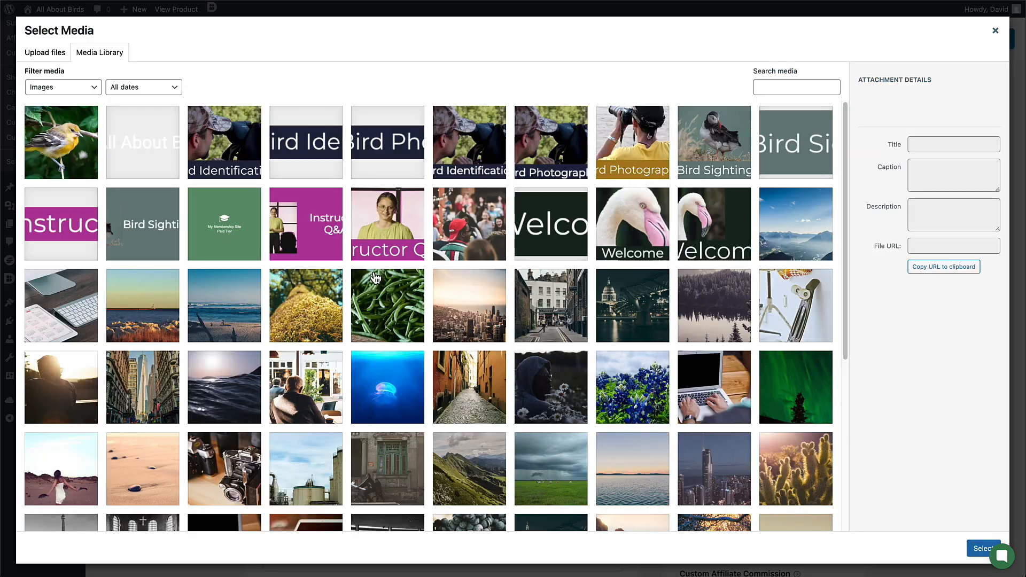
pyautogui.click(222, 242)
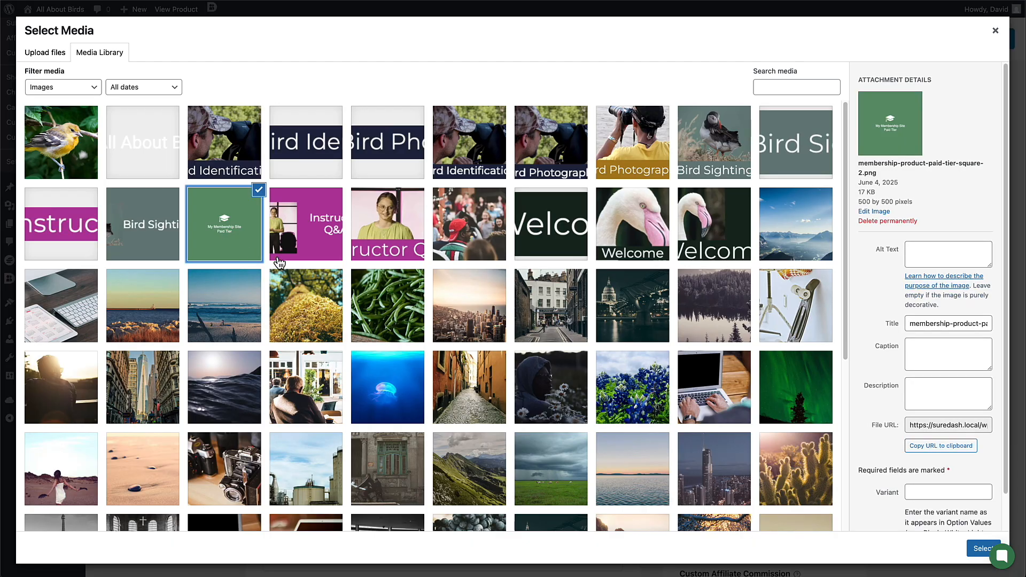
pyautogui.click(980, 549)
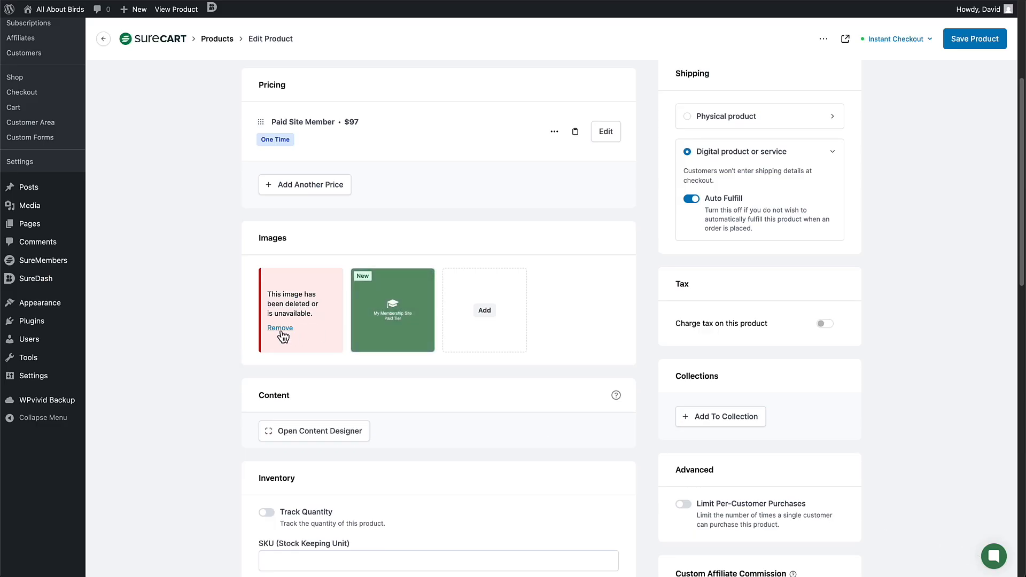
pyautogui.click(281, 331)
# Review the Paid Membership product's inventory, variants, integrations, downloads, licensing and search engine listing.
pyautogui.scroll(-4, 214, 337)
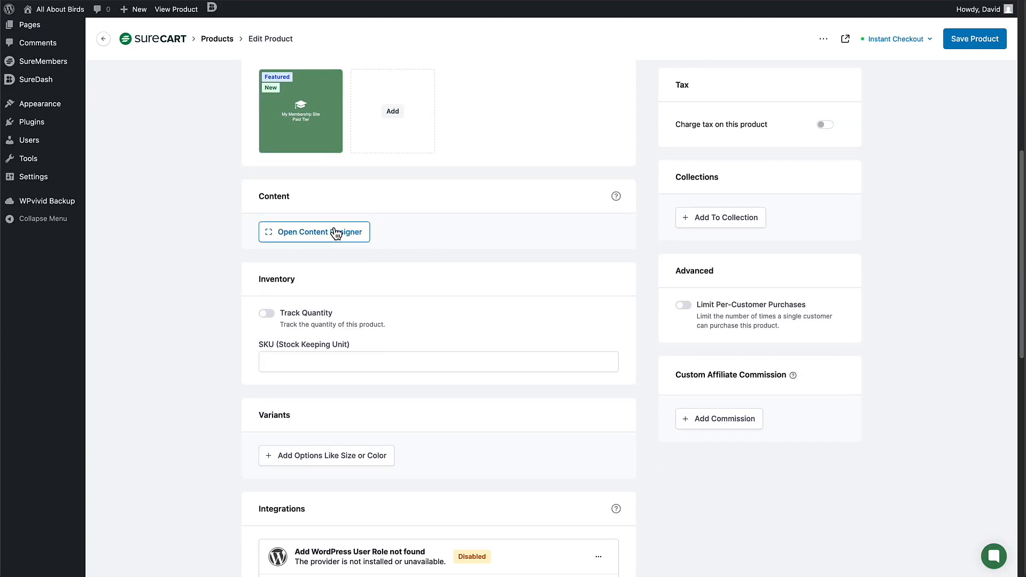
pyautogui.scroll(-2, 394, 245)
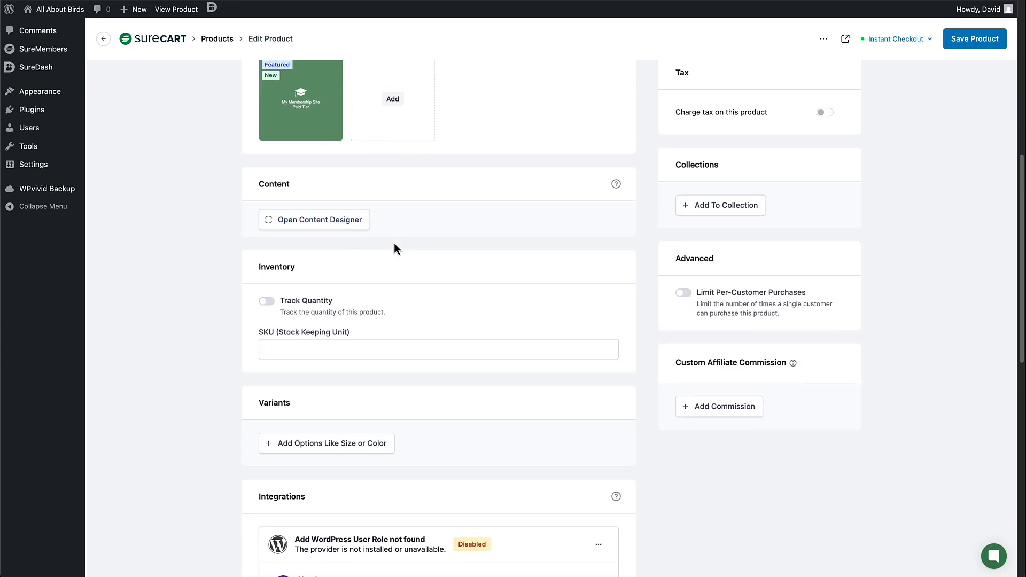
pyautogui.scroll(-3, 394, 241)
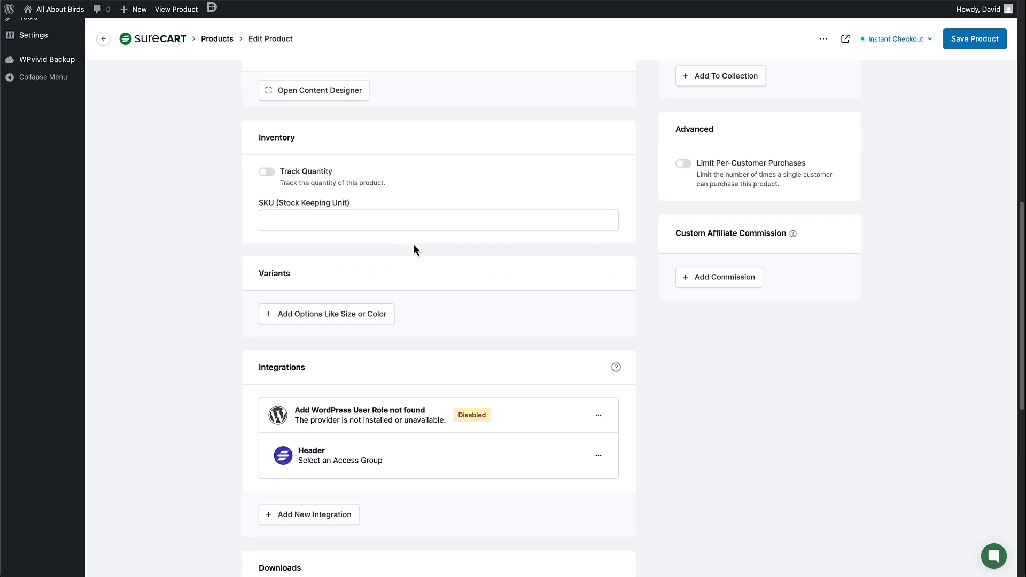
pyautogui.scroll(-4, 448, 248)
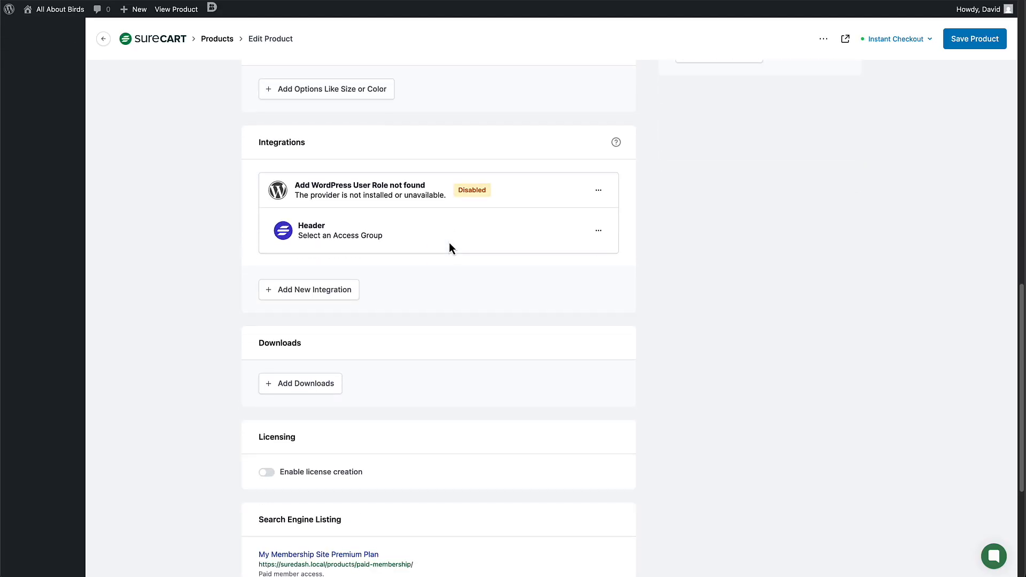
pyautogui.scroll(-3, 417, 365)
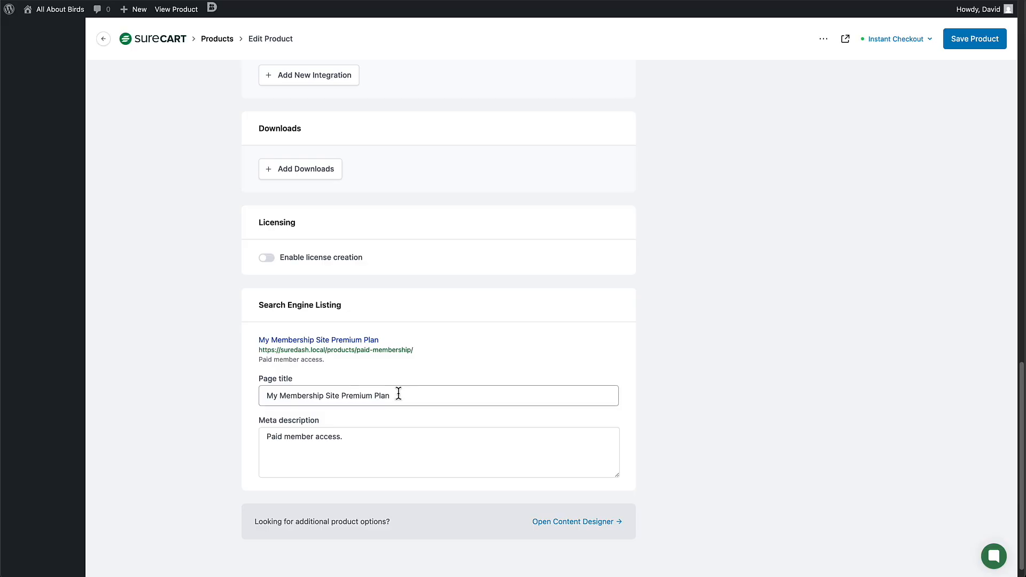
pyautogui.scroll(5, 395, 394)
pyautogui.scroll(3, 399, 395)
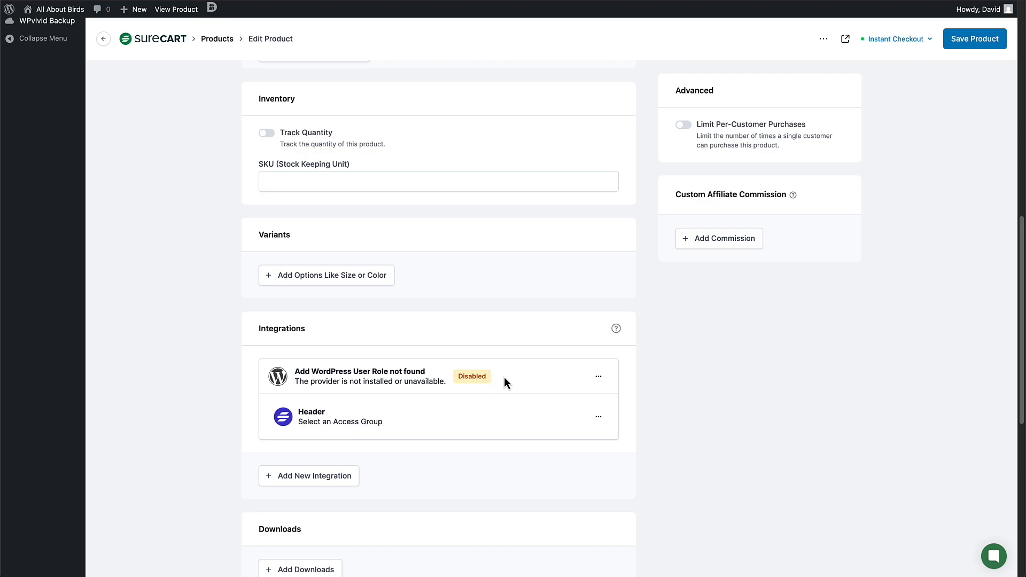
# Delete the disabled WordPress user role integration and the SureMembers Header integration from the Paid Membership product.
pyautogui.click(598, 376)
pyautogui.click(561, 406)
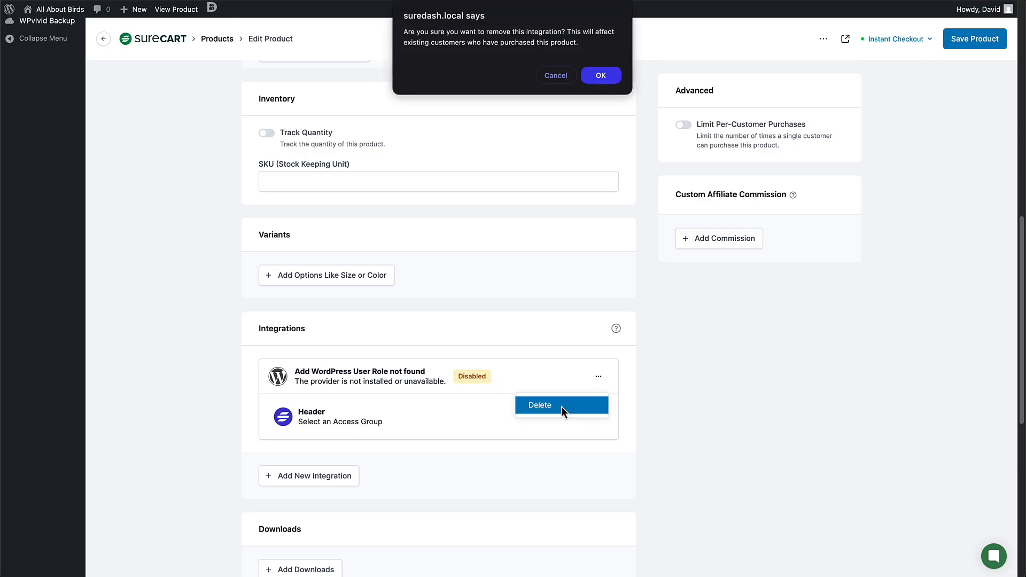
pyautogui.click(602, 77)
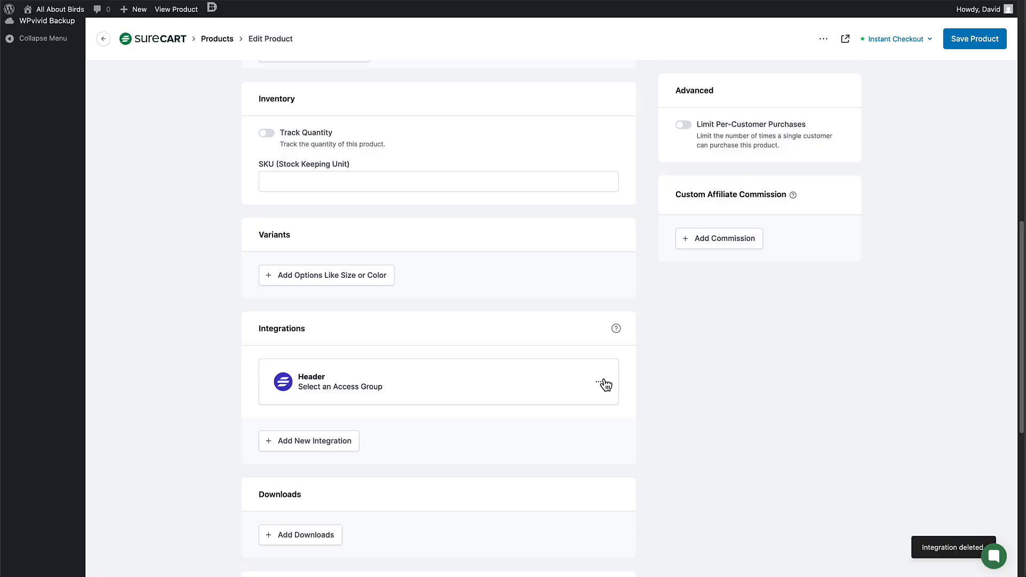
pyautogui.click(599, 382)
pyautogui.click(543, 412)
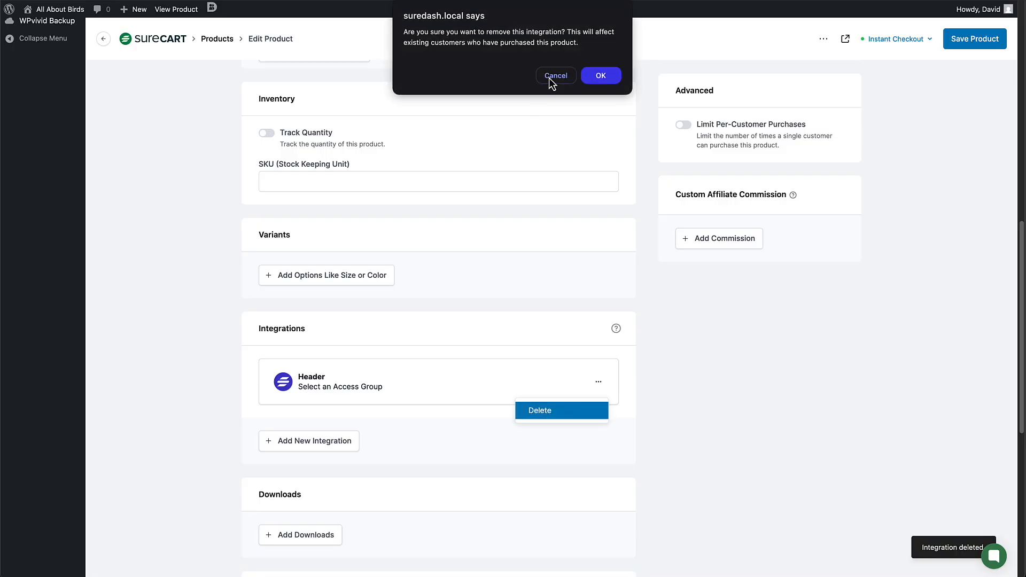
pyautogui.click(599, 77)
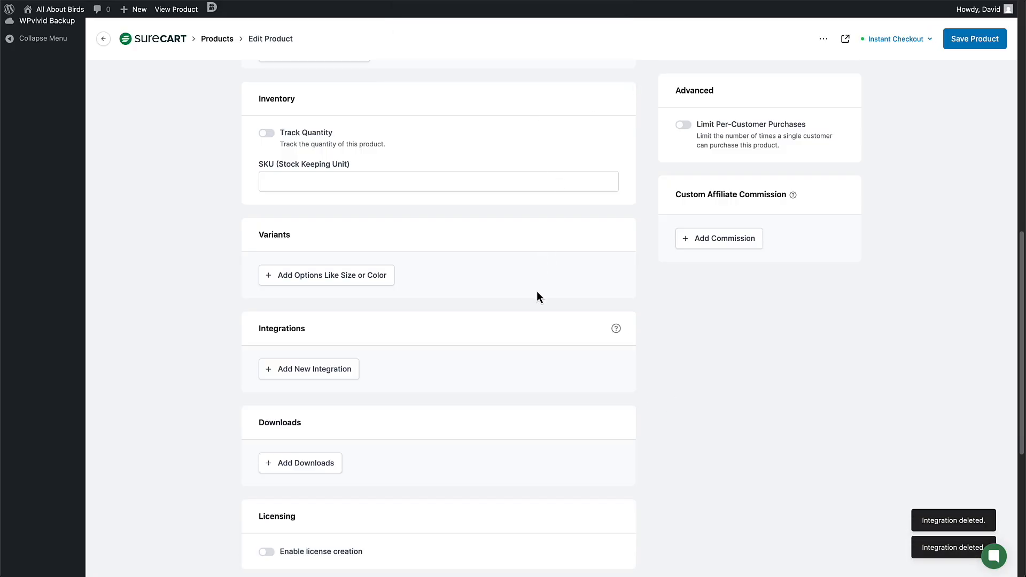
# Save the pending product changes and add an Add WordPress User Role integration with the SureDash-Courses role.
pyautogui.click(310, 370)
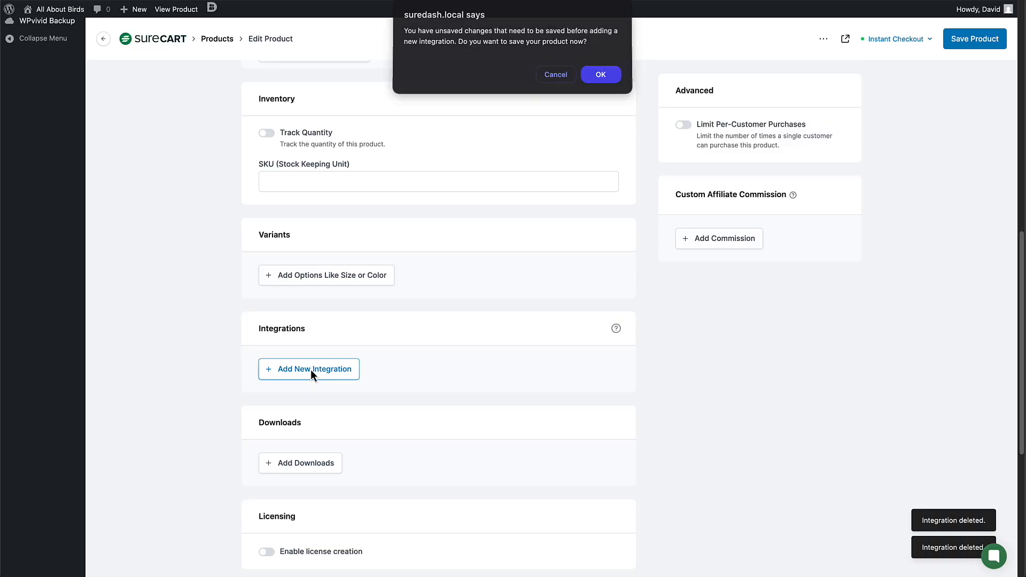
pyautogui.click(606, 80)
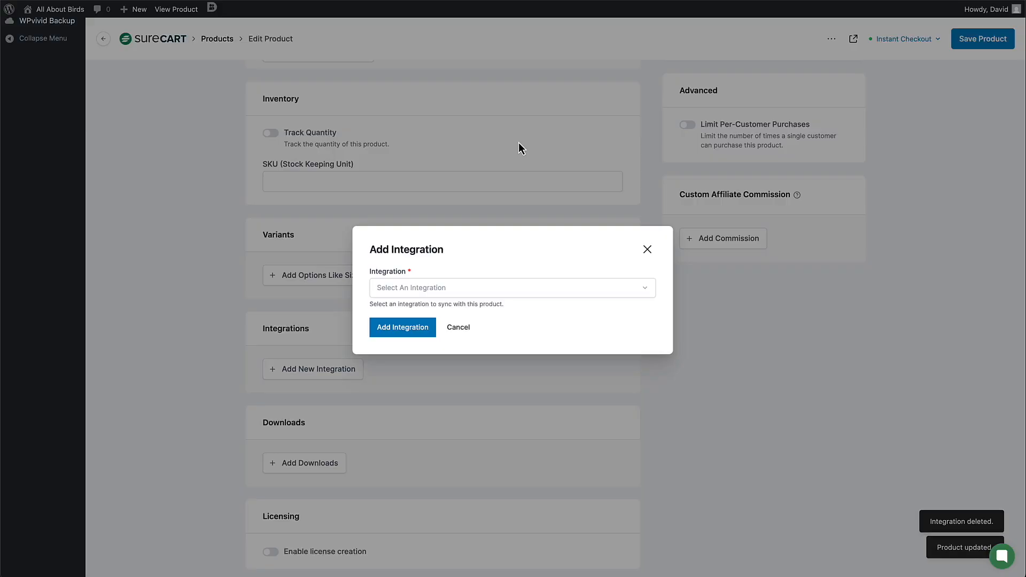
pyautogui.click(477, 293)
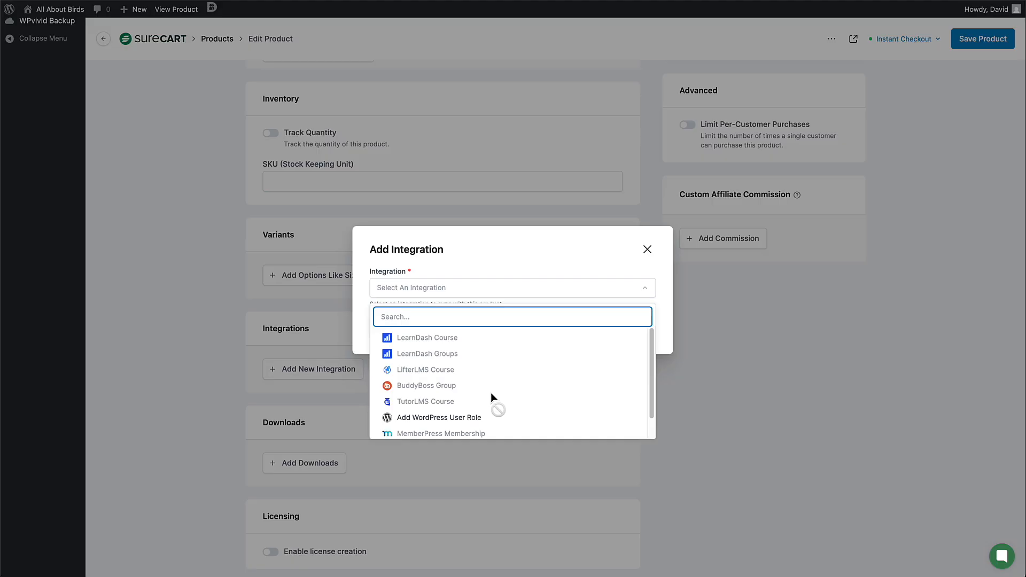
pyautogui.scroll(-1, 506, 421)
pyautogui.scroll(-1, 506, 421)
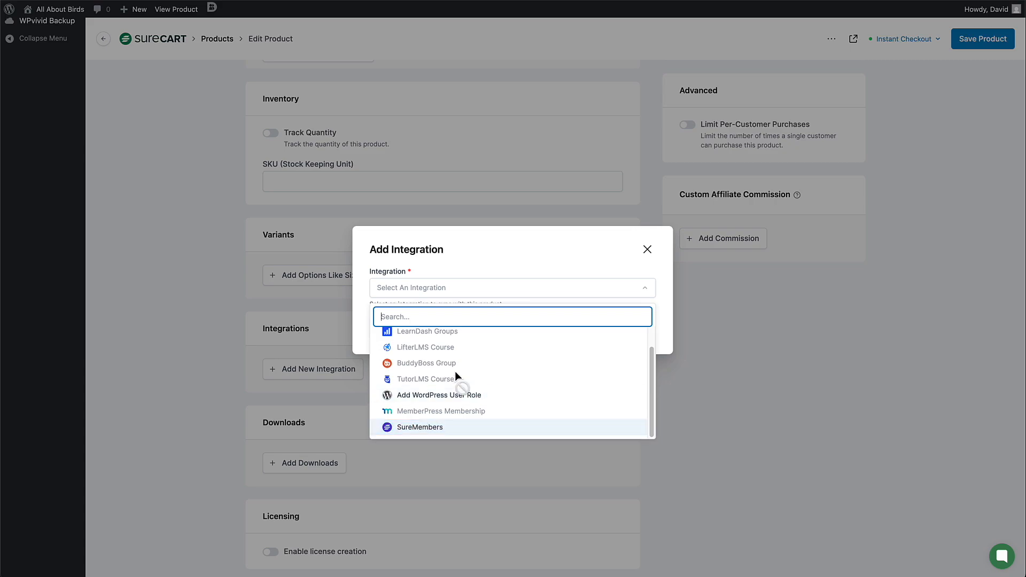
pyautogui.scroll(1, 489, 414)
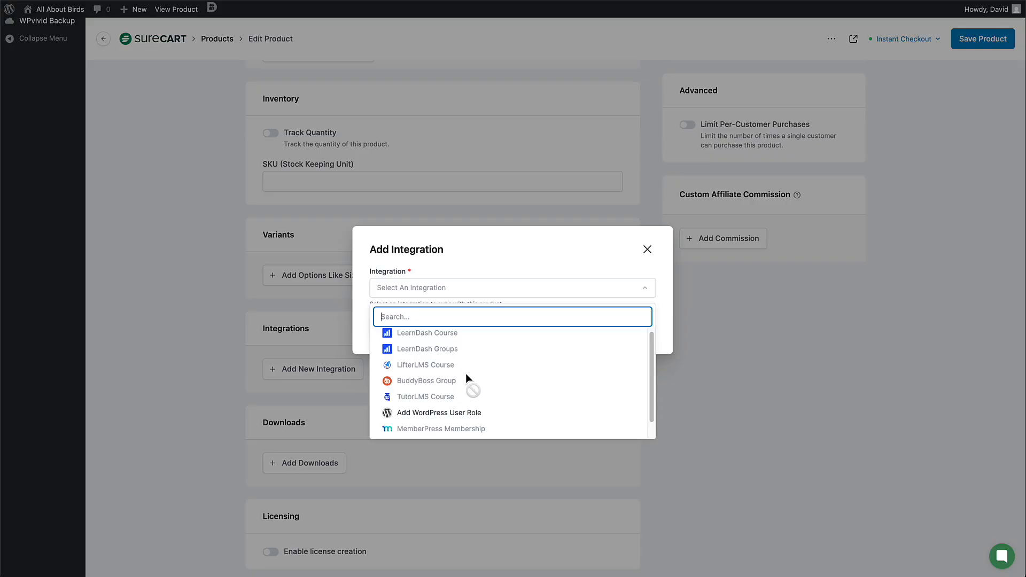
pyautogui.click(446, 414)
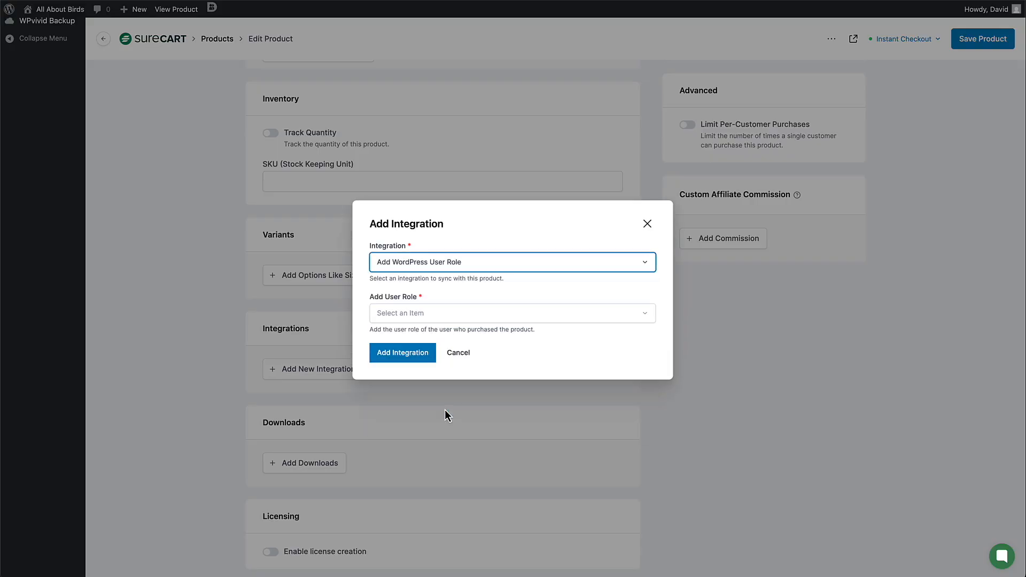
pyautogui.click(488, 314)
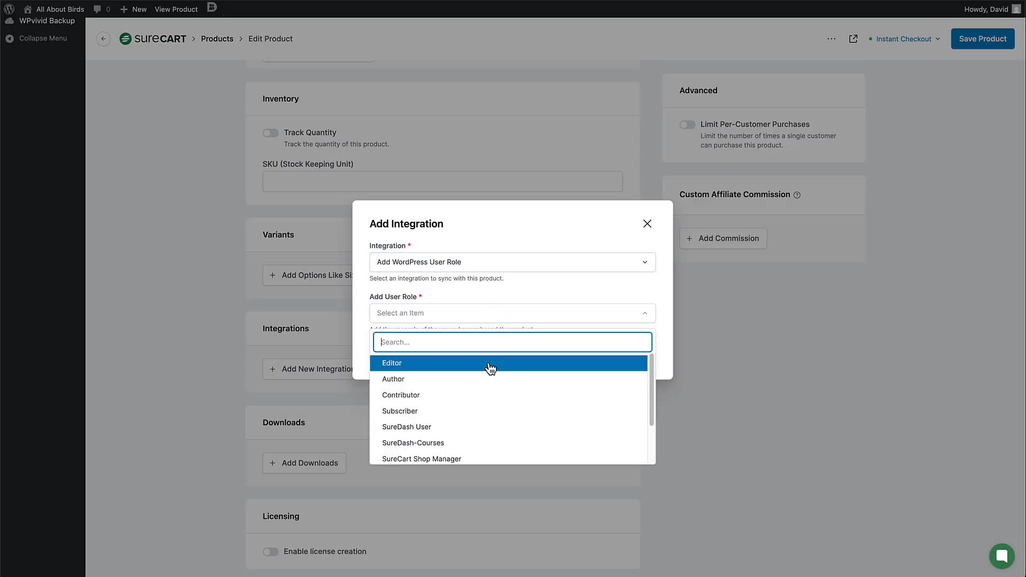
pyautogui.click(439, 442)
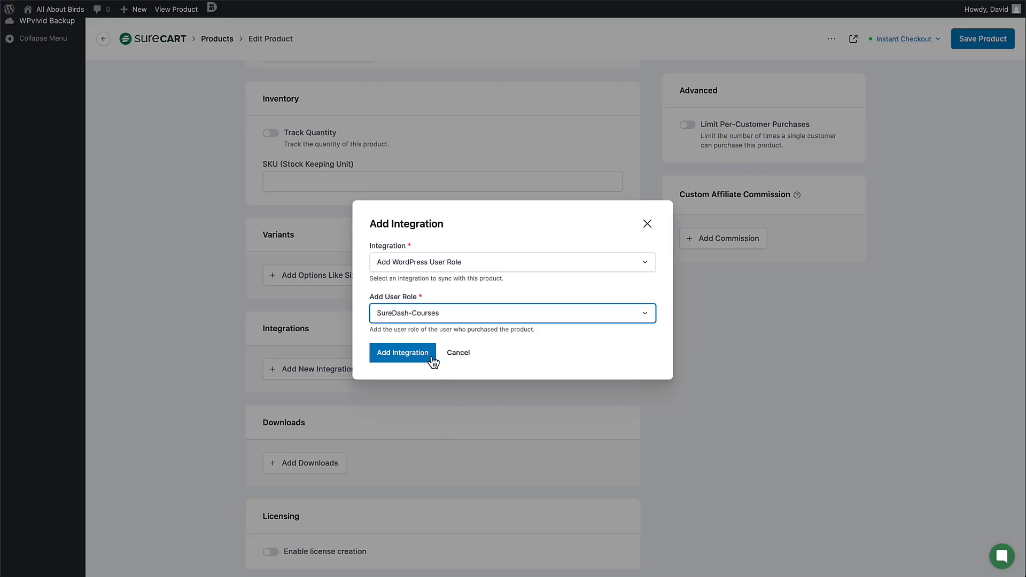
pyautogui.click(411, 355)
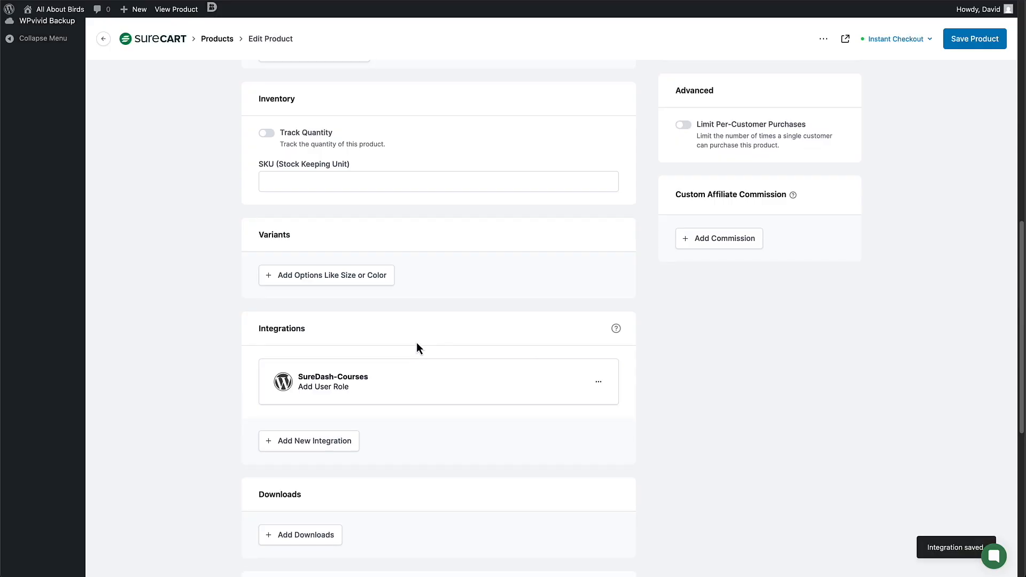
# Add a SureMembers integration for the Paid Members access group and save the Paid Membership product.
pyautogui.click(359, 439)
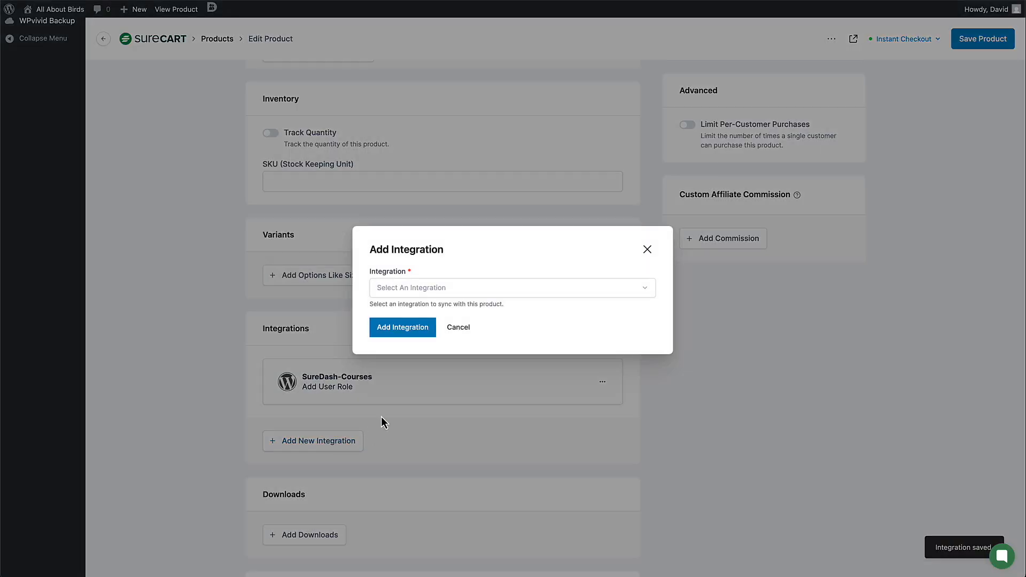
pyautogui.click(463, 291)
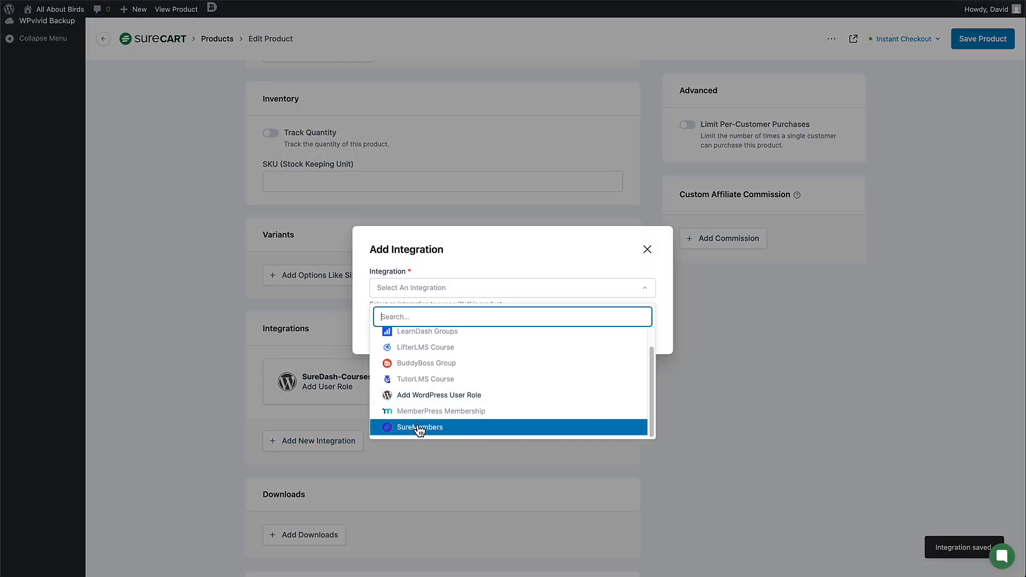
pyautogui.click(420, 427)
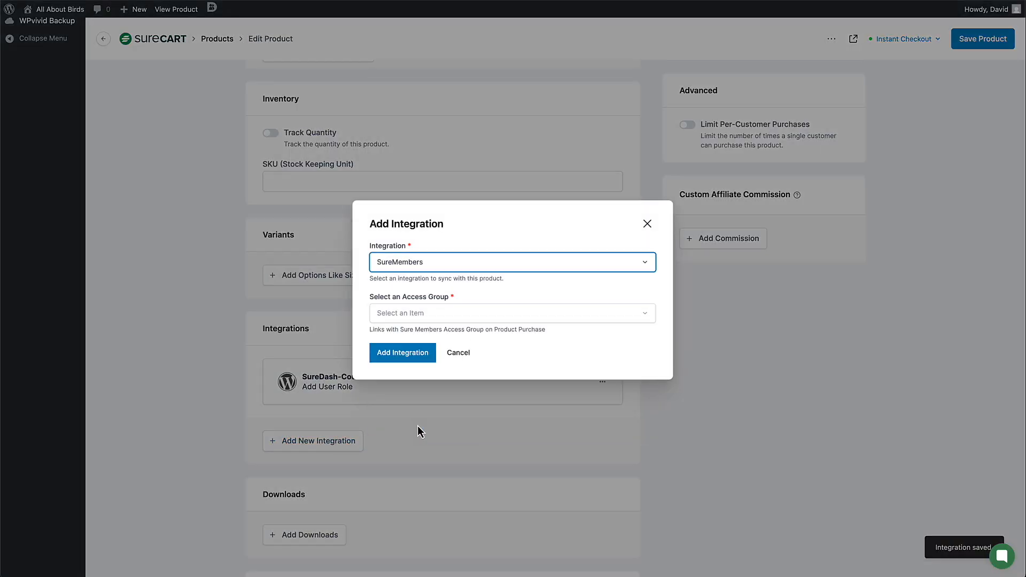
pyautogui.click(475, 317)
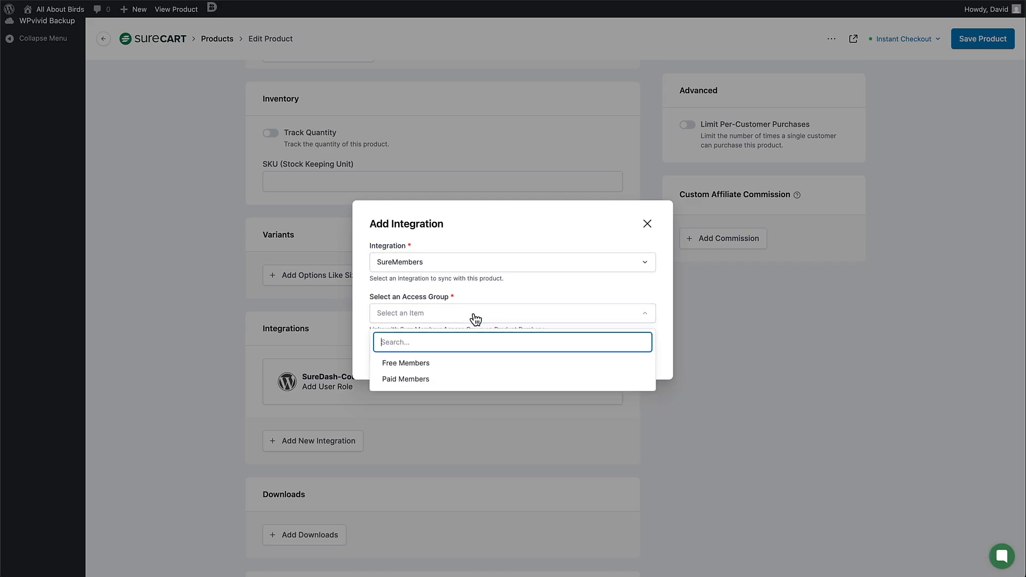
pyautogui.click(431, 380)
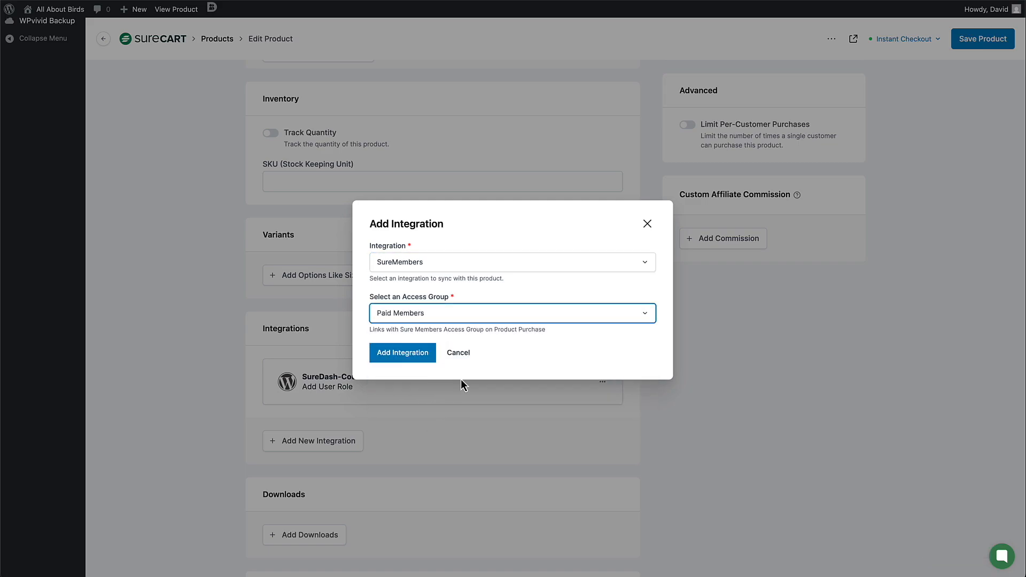
pyautogui.click(404, 357)
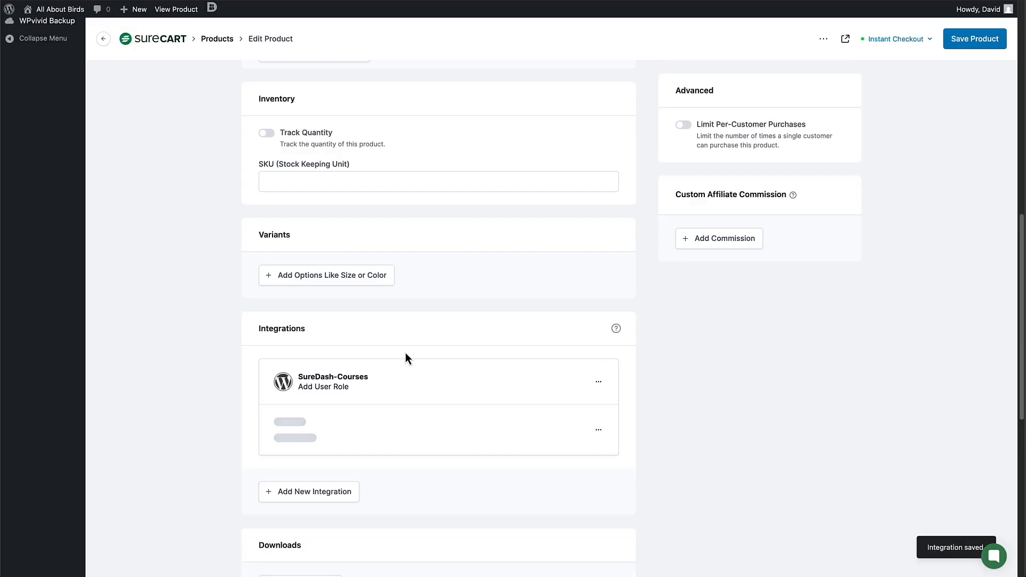
pyautogui.scroll(-3, 405, 351)
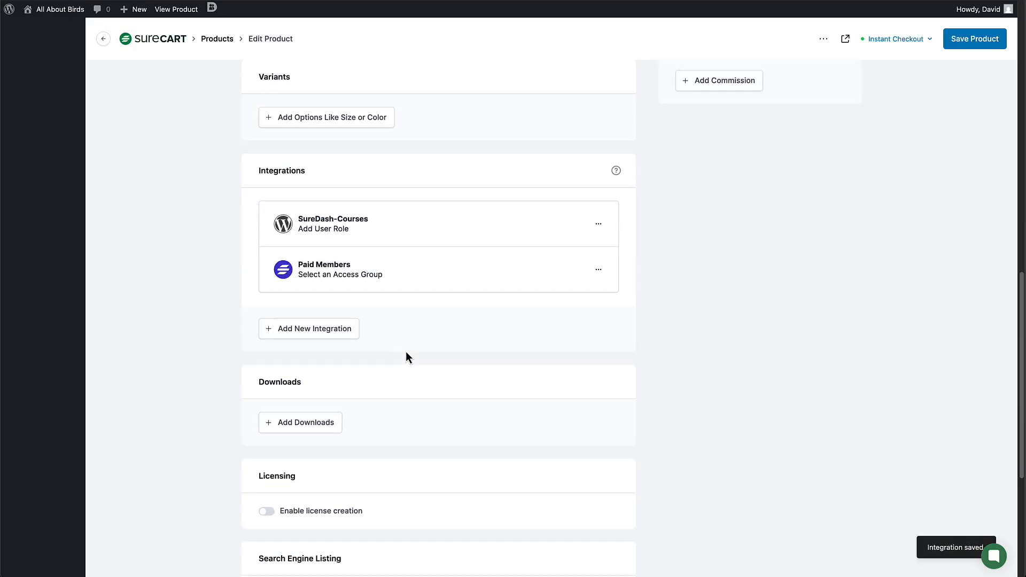
pyautogui.scroll(7, 406, 351)
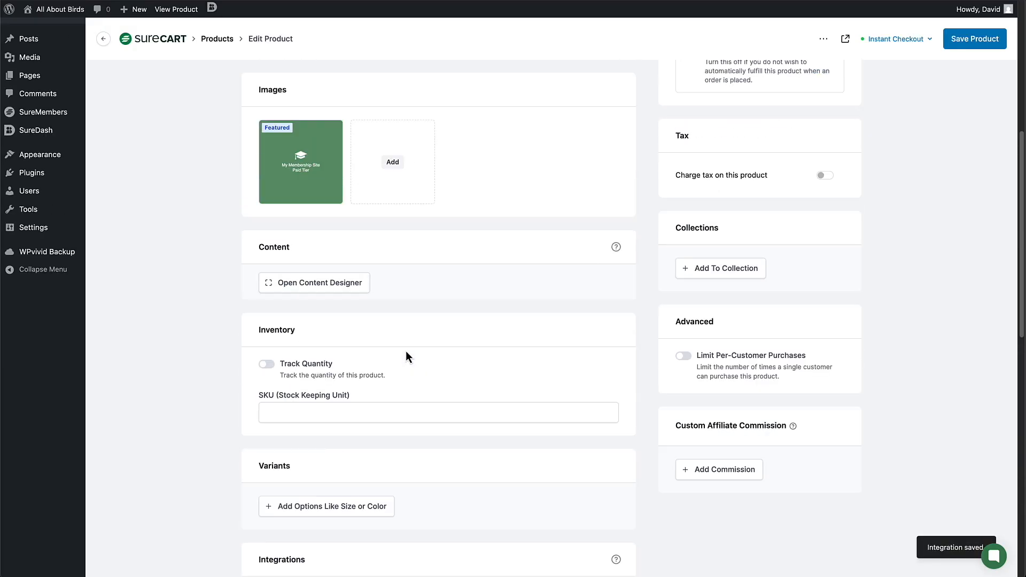
pyautogui.click(970, 43)
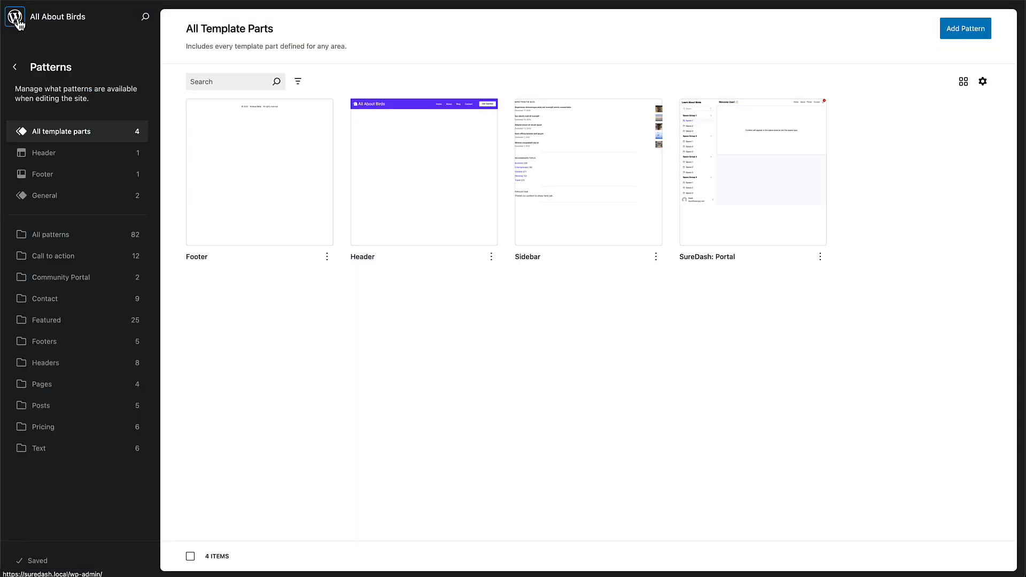
# Start a new page and examine the SureCart checkout and customer dashboard blocks available for it.
pyautogui.click(18, 21)
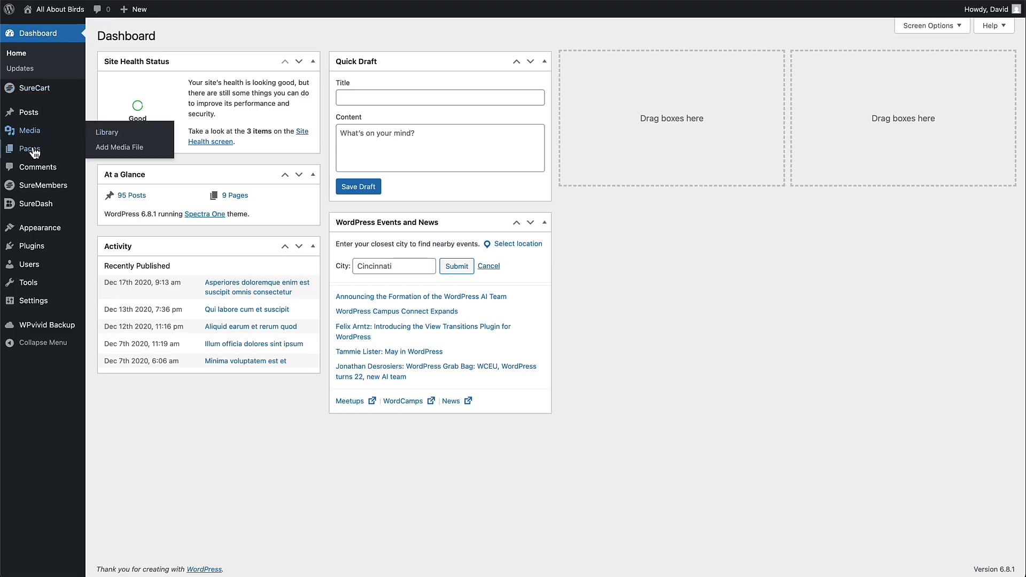
pyautogui.moveTo(32, 149)
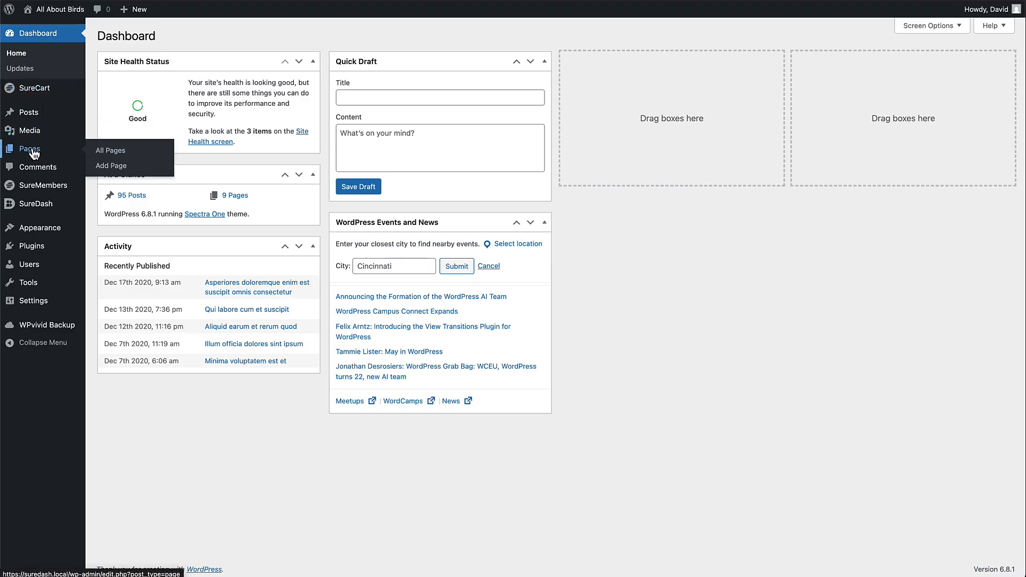
pyautogui.click(115, 166)
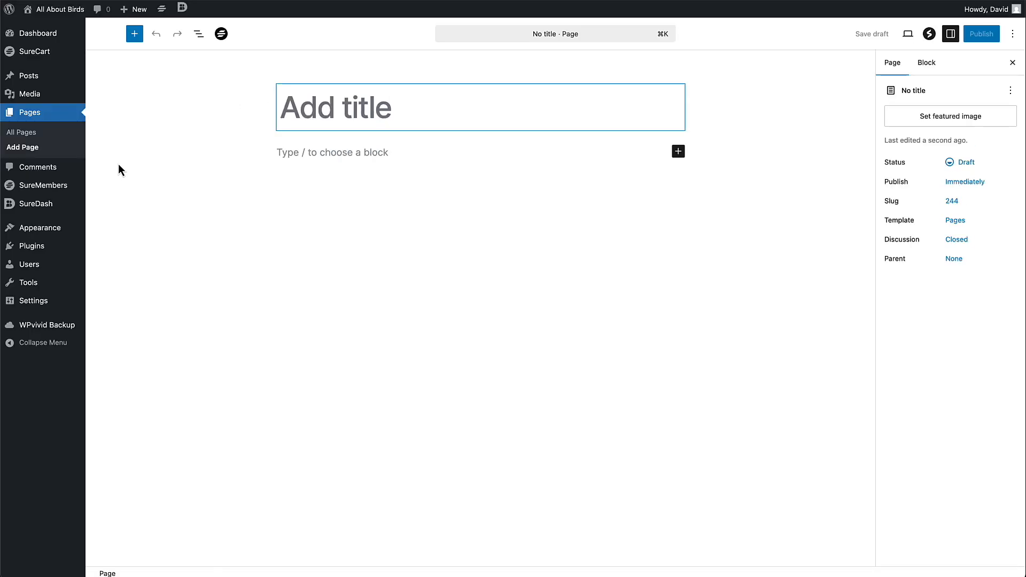
pyautogui.click(135, 35)
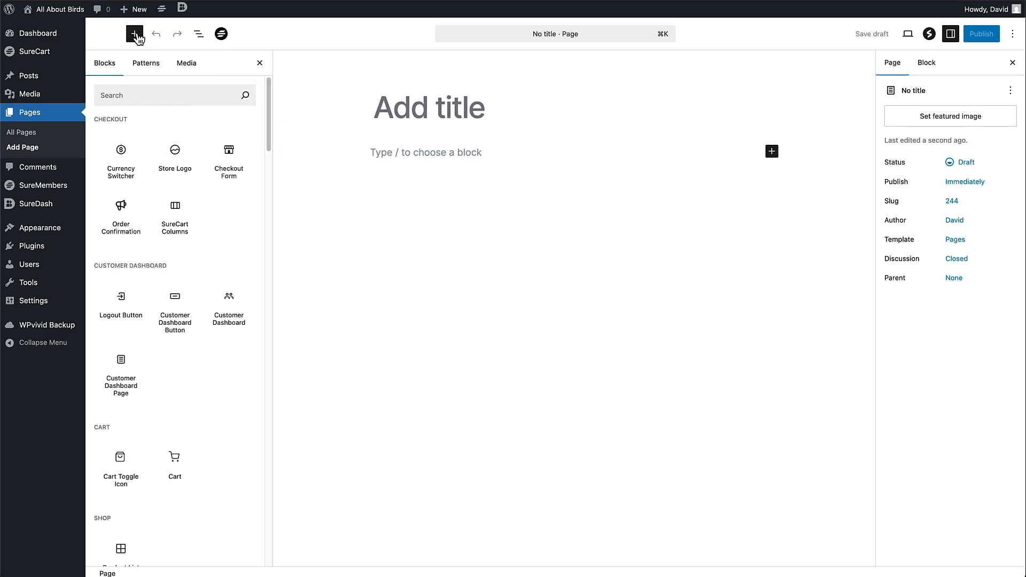
pyautogui.moveTo(121, 147)
pyautogui.moveTo(122, 360)
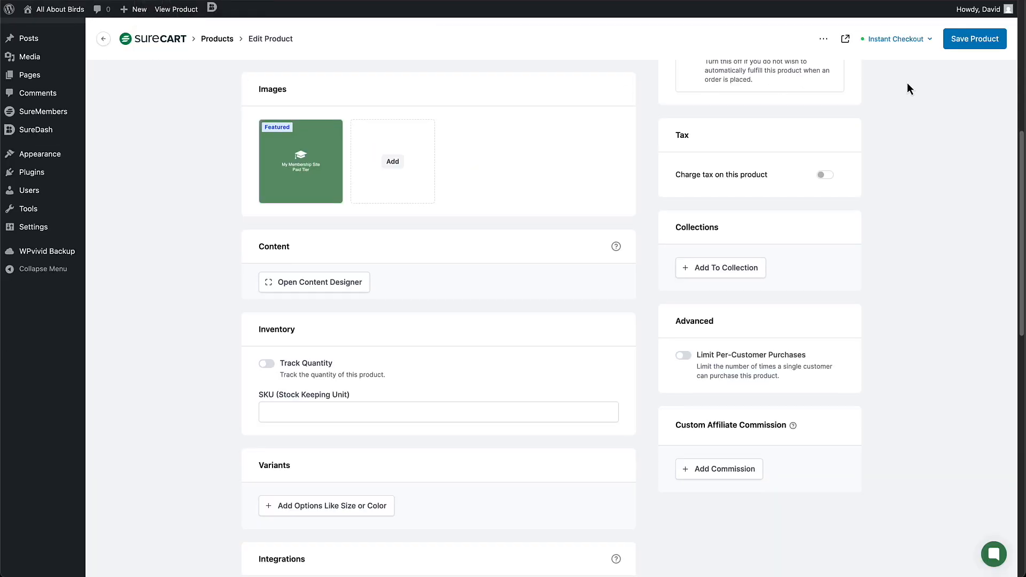
# Copy the Paid Membership product's instant checkout link and save the product.
pyautogui.click(895, 45)
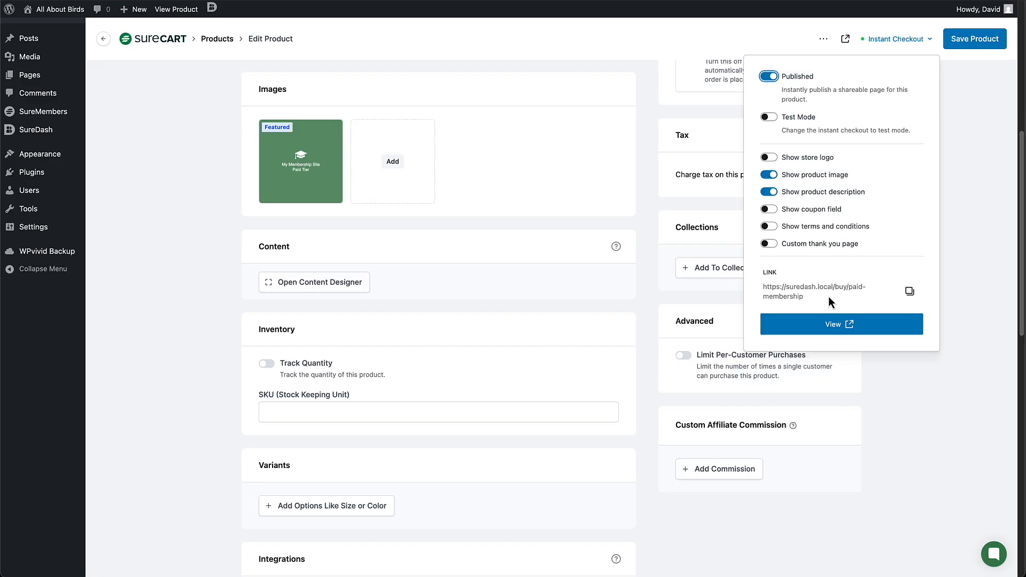
pyautogui.click(911, 292)
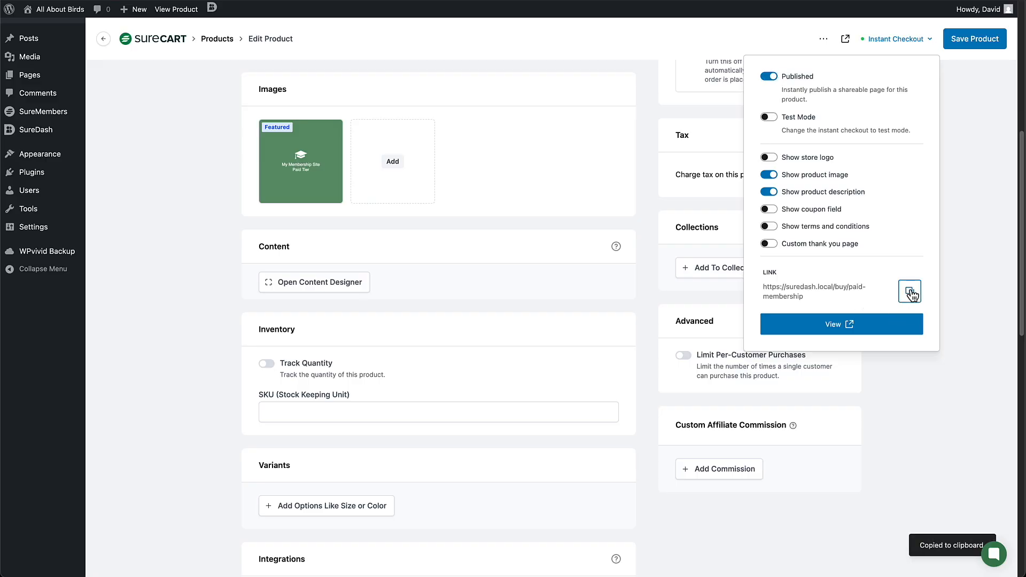
pyautogui.click(974, 36)
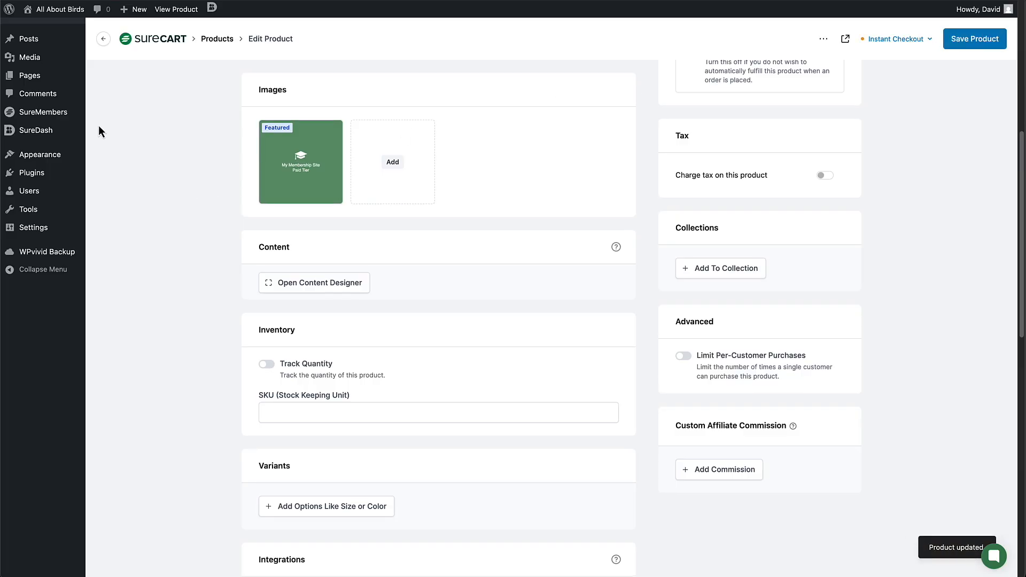
pyautogui.moveTo(59, 117)
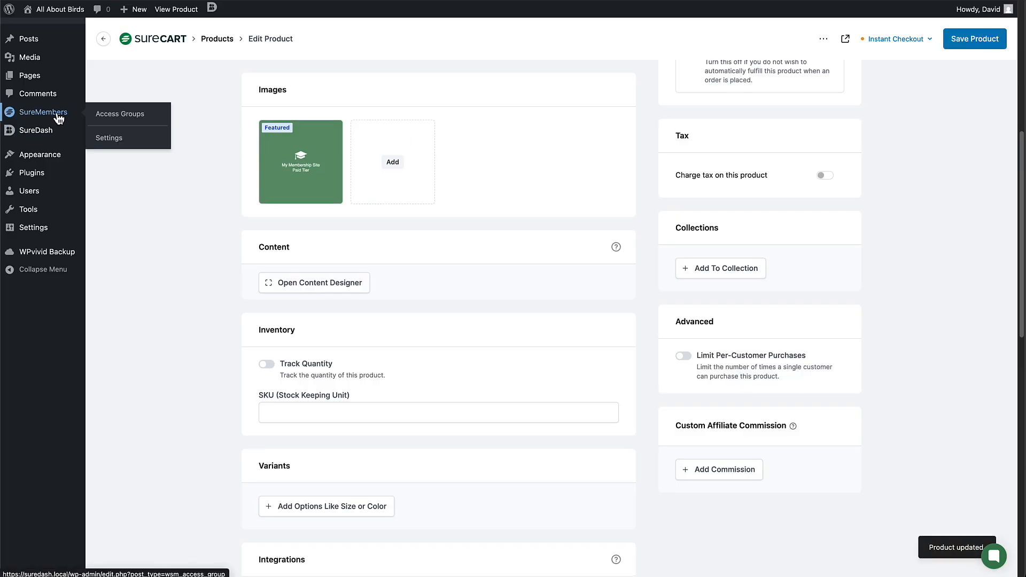
pyautogui.click(117, 119)
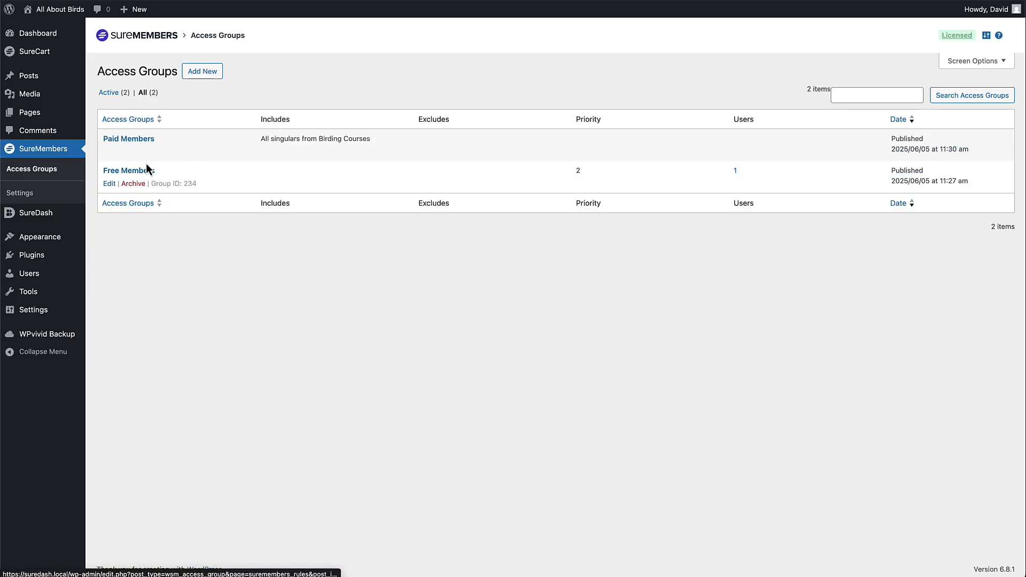
pyautogui.click(134, 140)
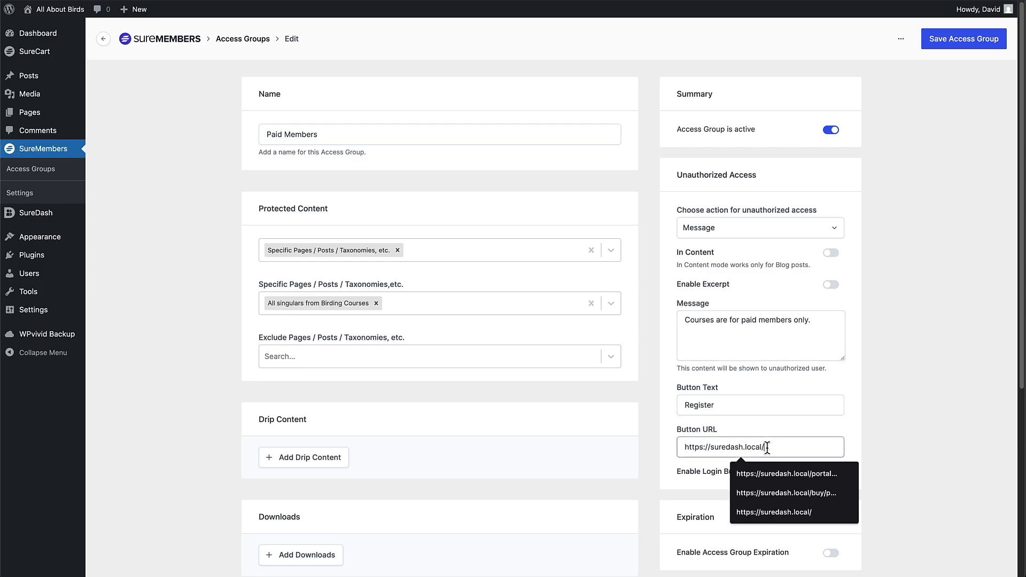
pyautogui.moveTo(765, 447); pyautogui.dragTo(680, 446)
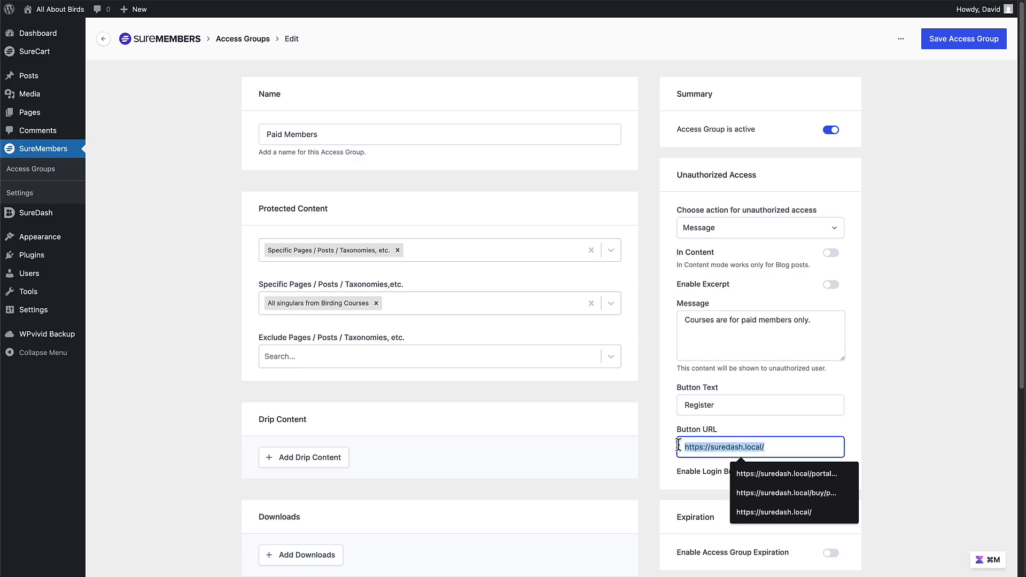
pyautogui.press('super+v')
pyautogui.click(927, 317)
# Sync the Paid Members access group with the SureDash-Courses user role, set its priority to 4, and save the group.
pyautogui.scroll(-1, 927, 317)
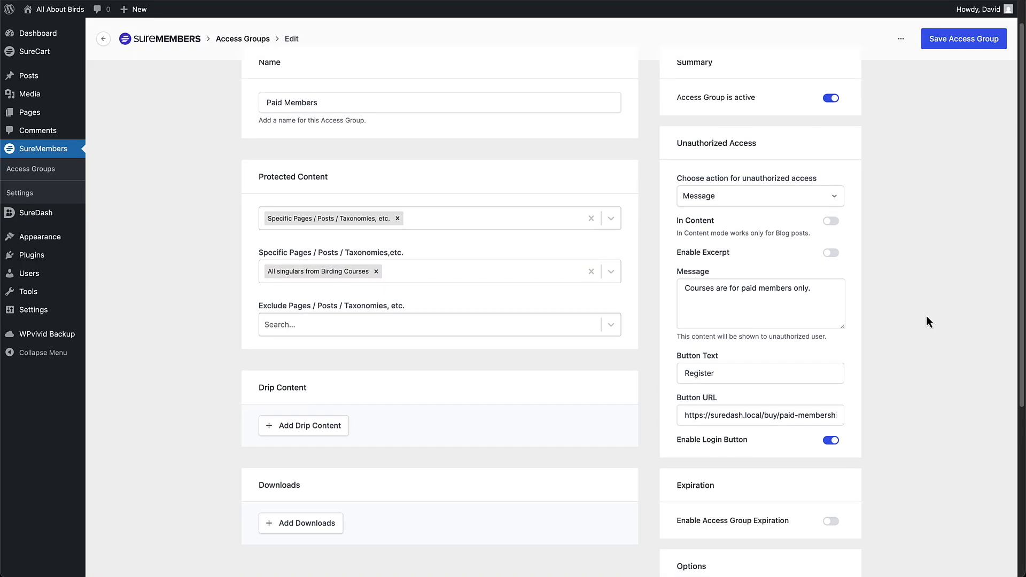
pyautogui.scroll(-5, 926, 316)
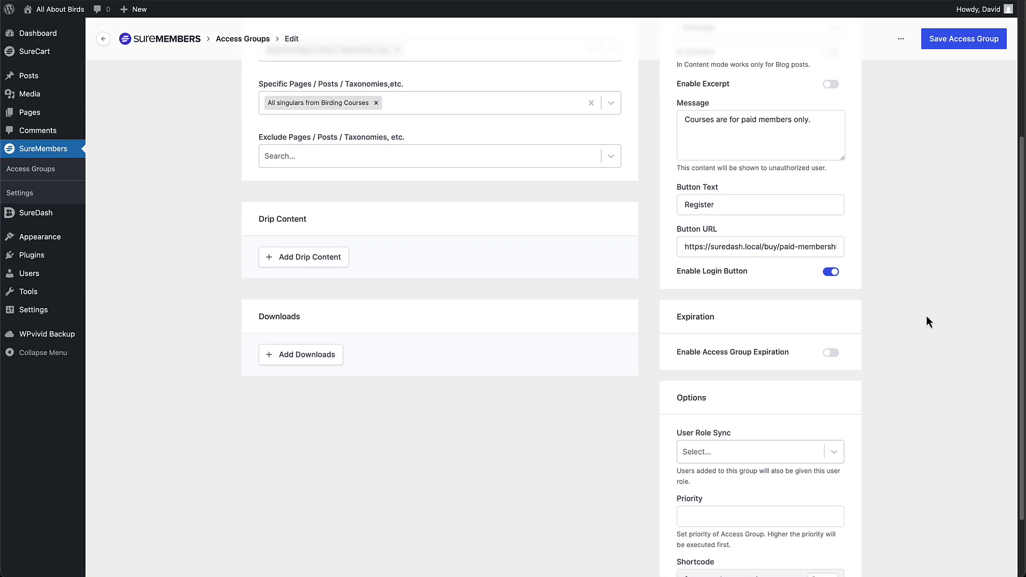
pyautogui.click(772, 452)
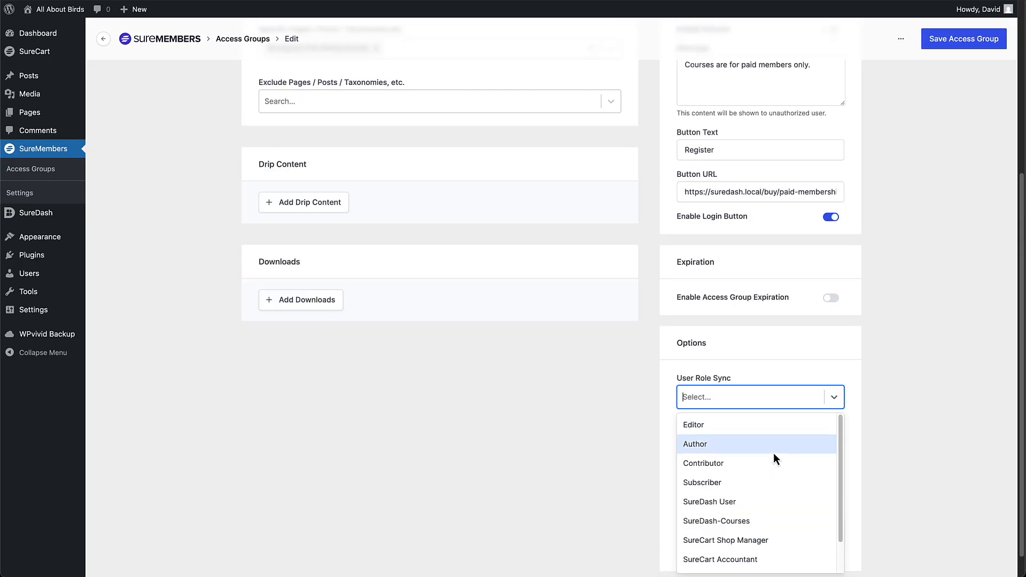
pyautogui.click(723, 521)
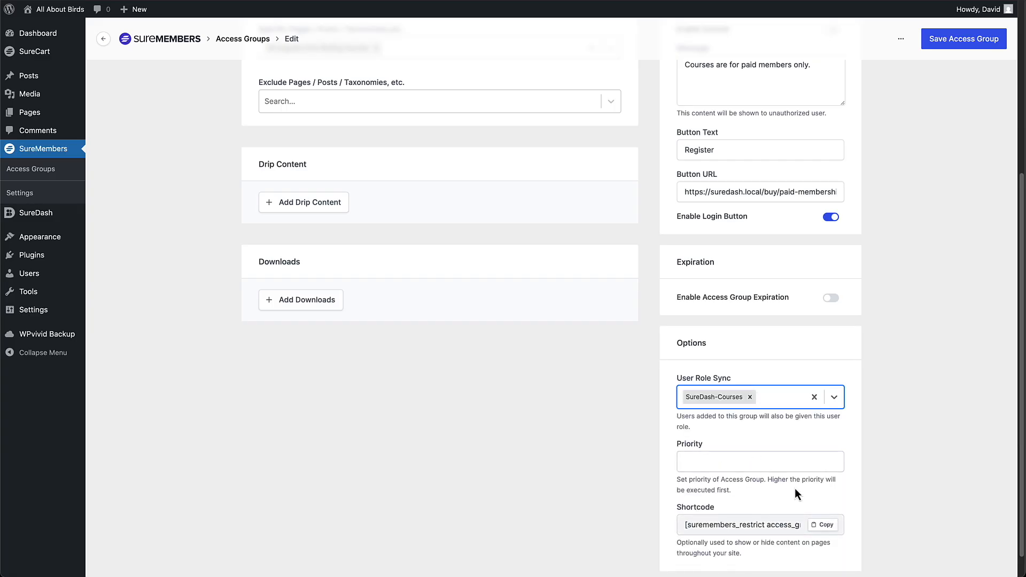
pyautogui.click(774, 469)
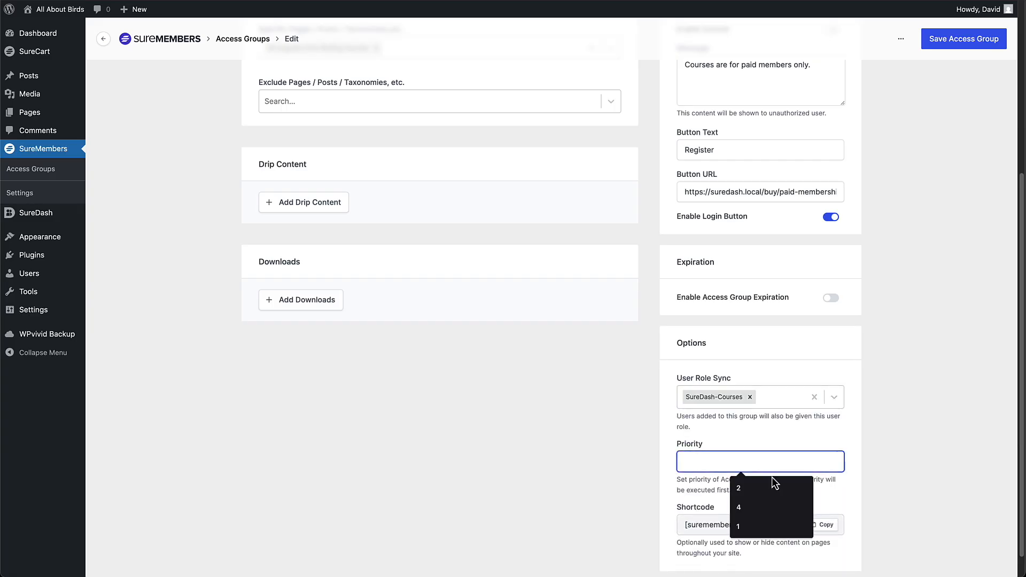
pyautogui.click(751, 509)
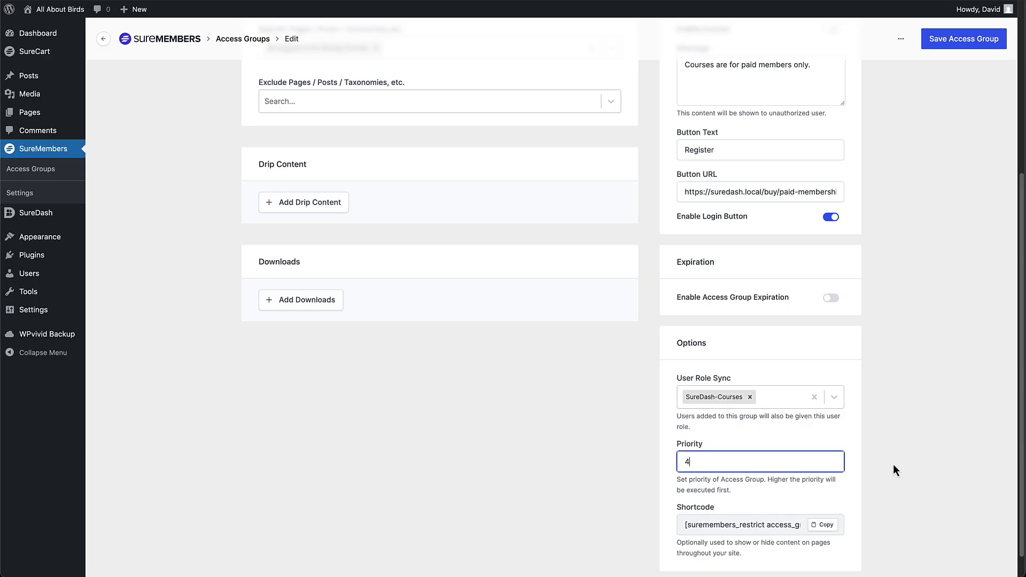
pyautogui.click(942, 39)
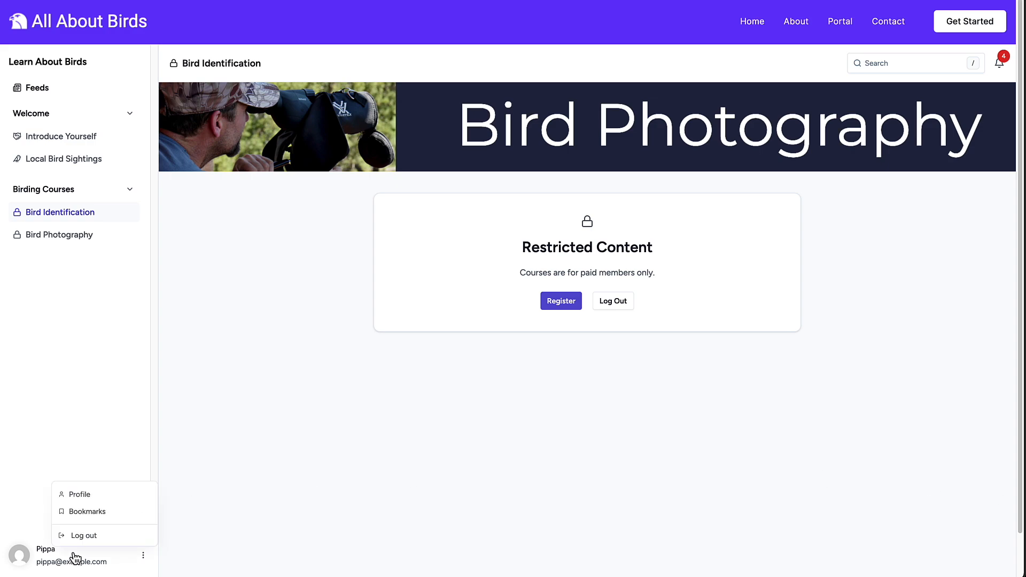
# Log out of the portal and sign up for a new account, filling in the username, email and password.
pyautogui.click(84, 537)
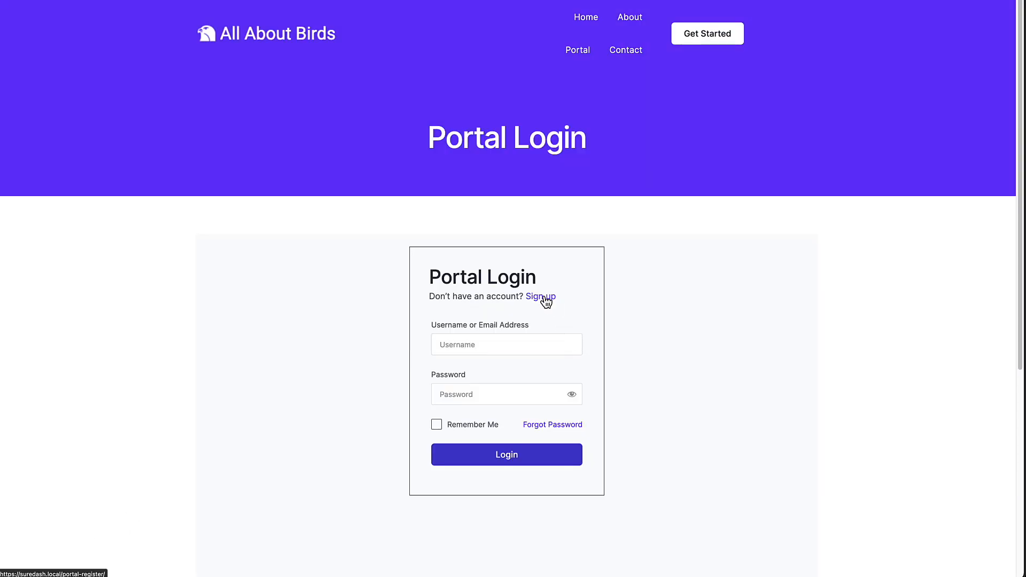
pyautogui.click(543, 297)
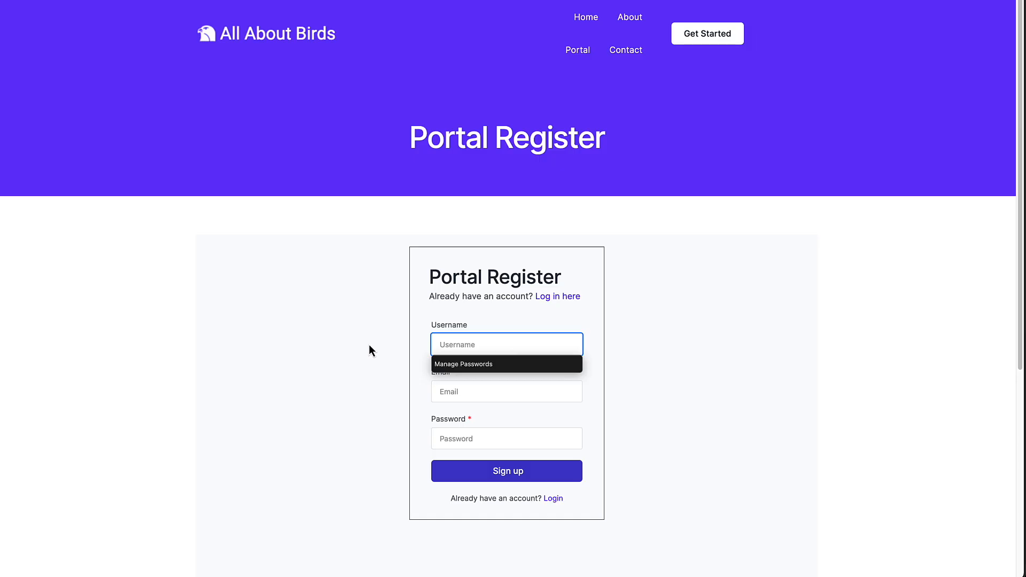
pyautogui.write('Sam')
pyautogui.click(469, 391)
pyautogui.write('sam@')
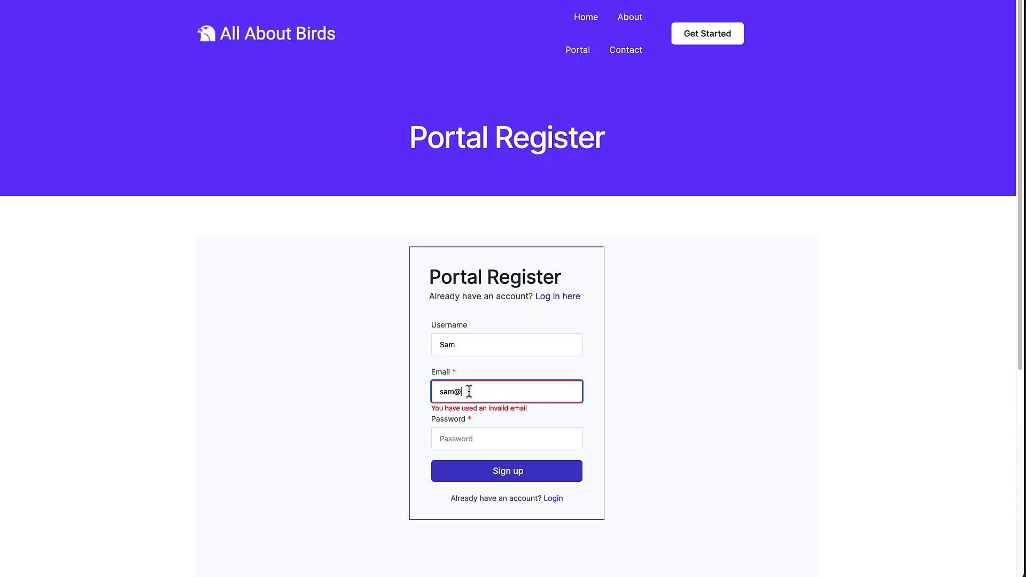
pyautogui.write('example.com')
pyautogui.click(470, 438)
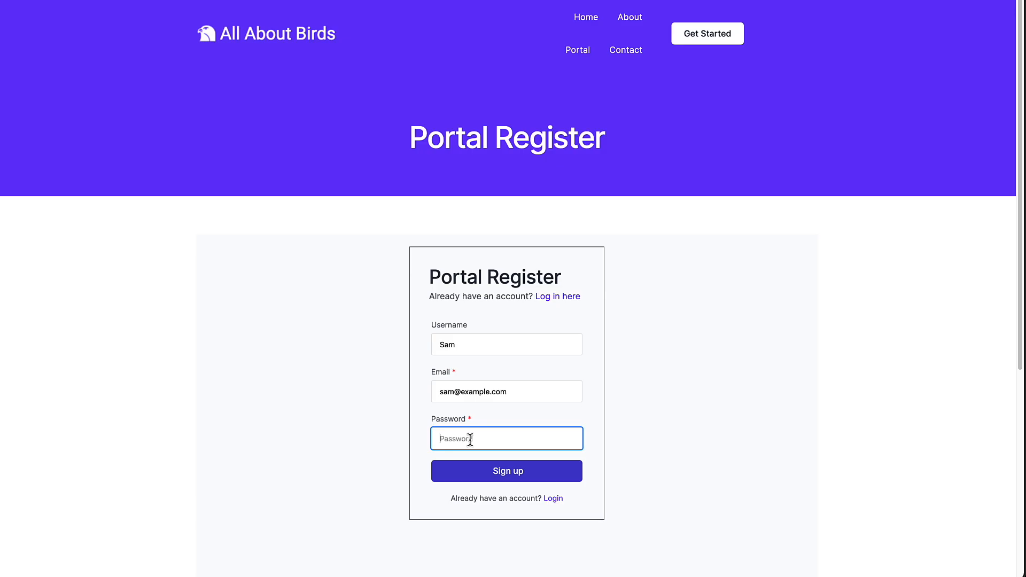
pyautogui.hotkey('ctrl', 'v')
pyautogui.click(513, 475)
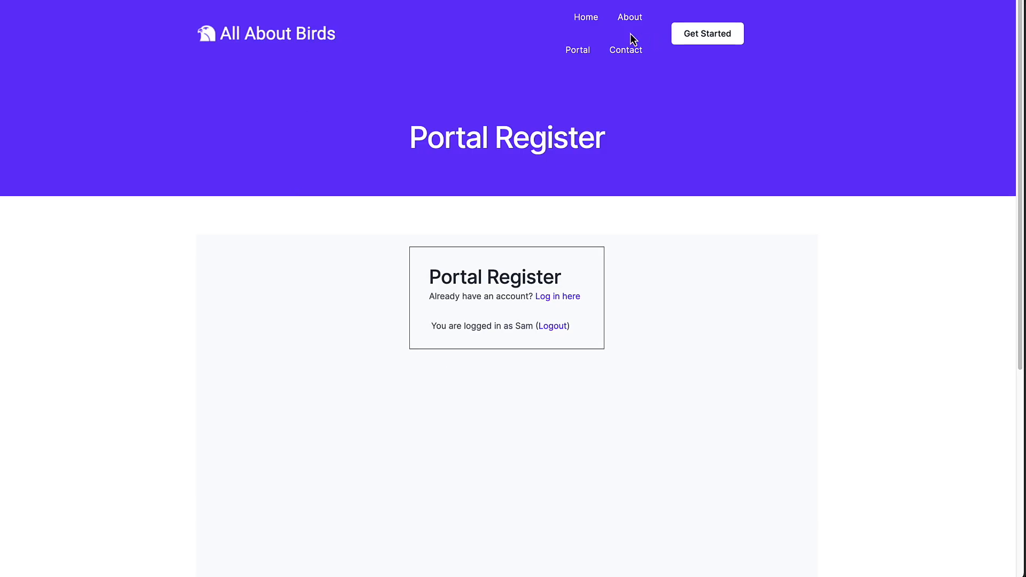
# Open the portal as the new member and check access to the Introduce Yourself space and Bird Identification course.
pyautogui.click(572, 59)
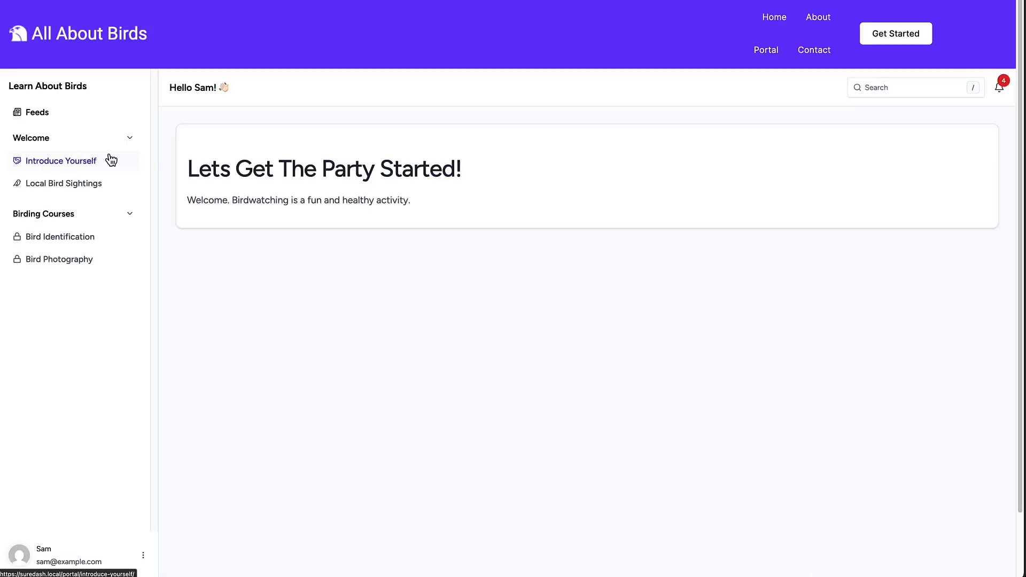
pyautogui.click(147, 153)
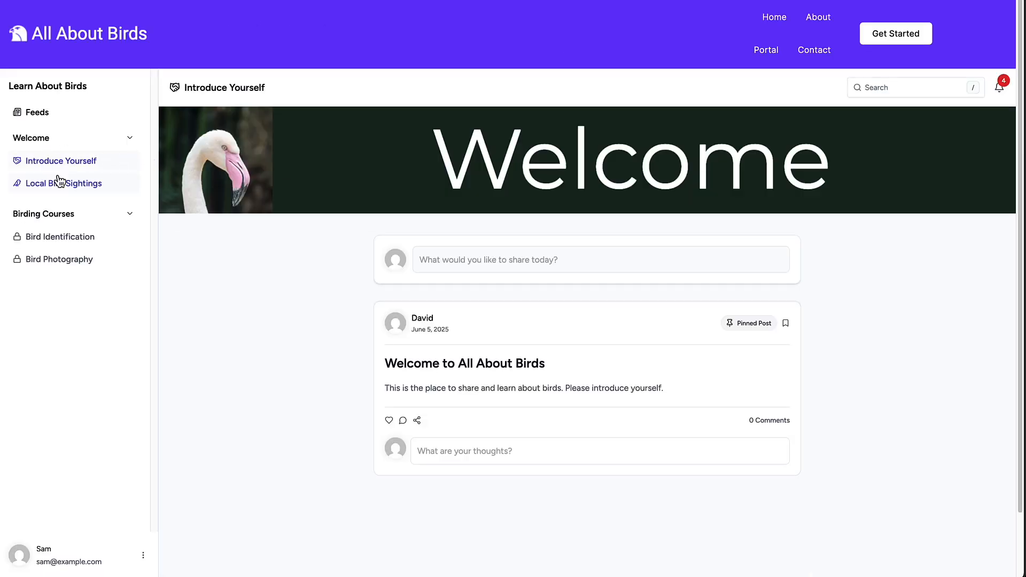
pyautogui.click(64, 238)
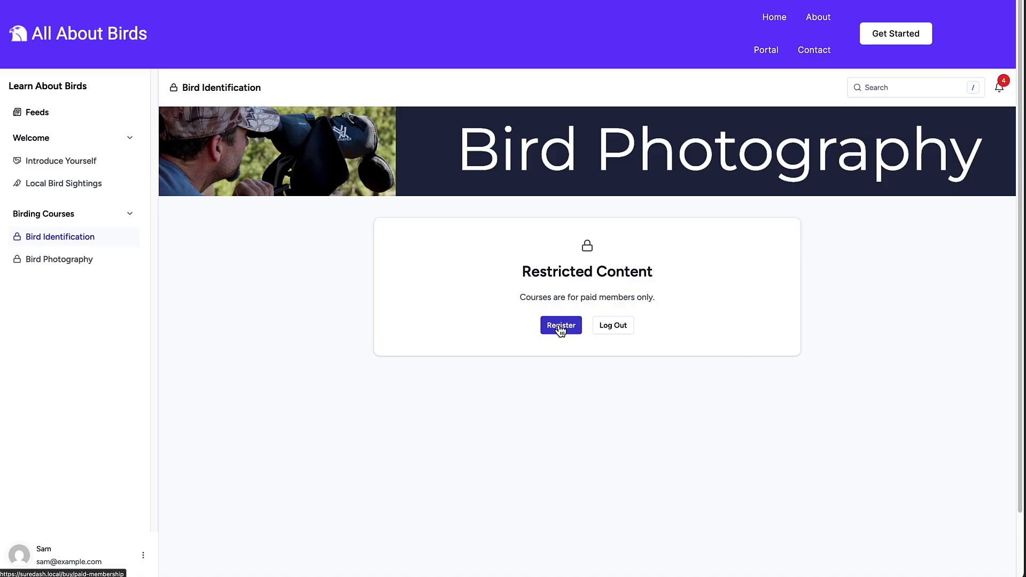
# Go from the course's restriction notice to checkout and purchase the $97 Paid Membership with Cash on Delivery.
pyautogui.click(560, 325)
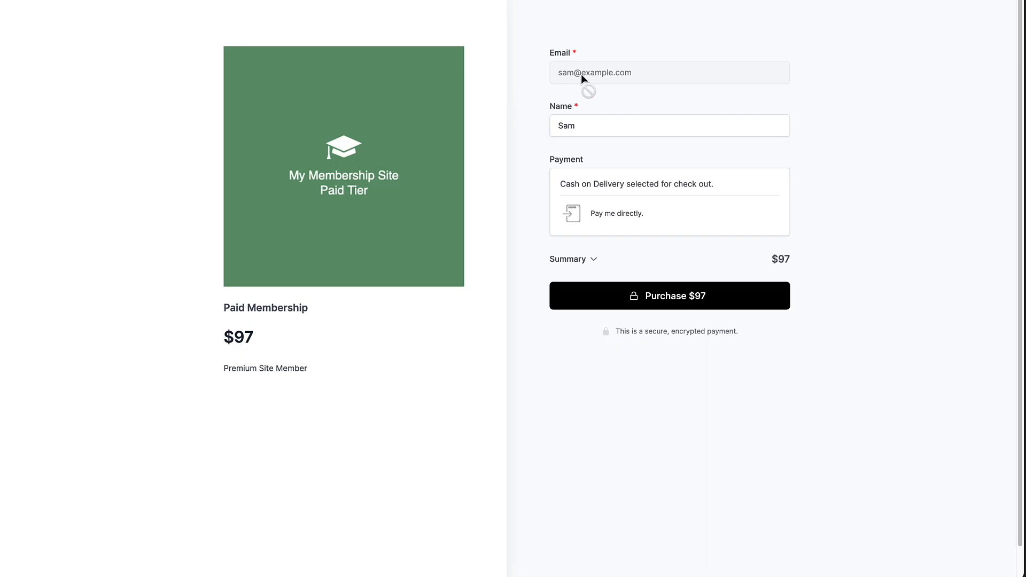
pyautogui.click(575, 122)
pyautogui.click(636, 300)
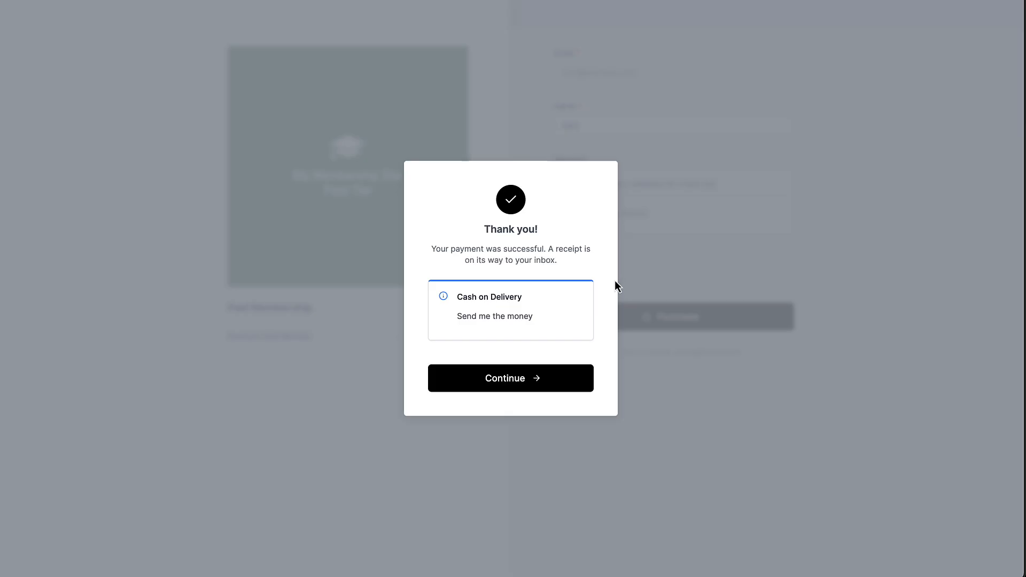
pyautogui.click(508, 378)
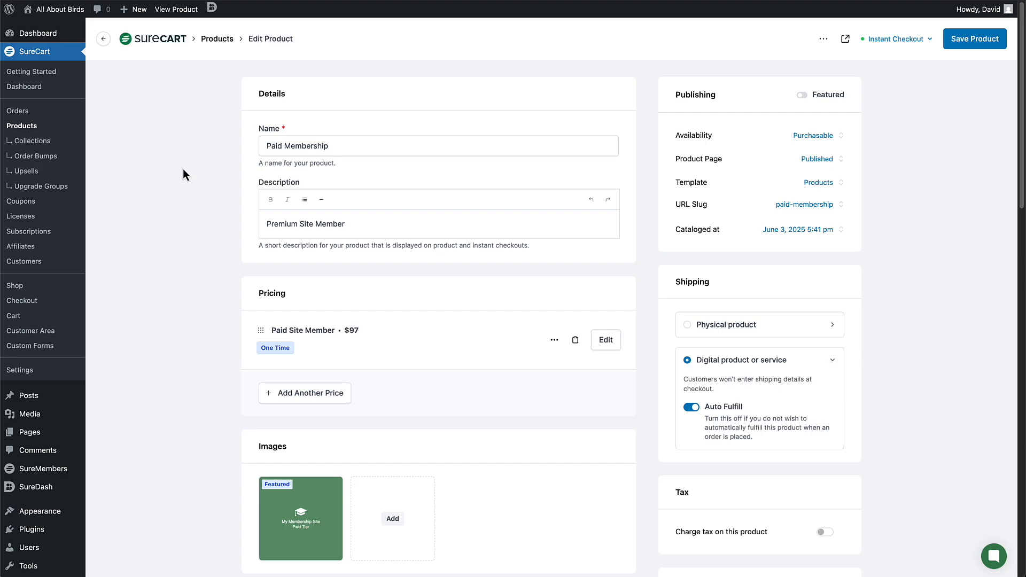
# Mark the new member's June 5, 2025 Paid Membership order as paid in the SureCart orders.
pyautogui.click(42, 87)
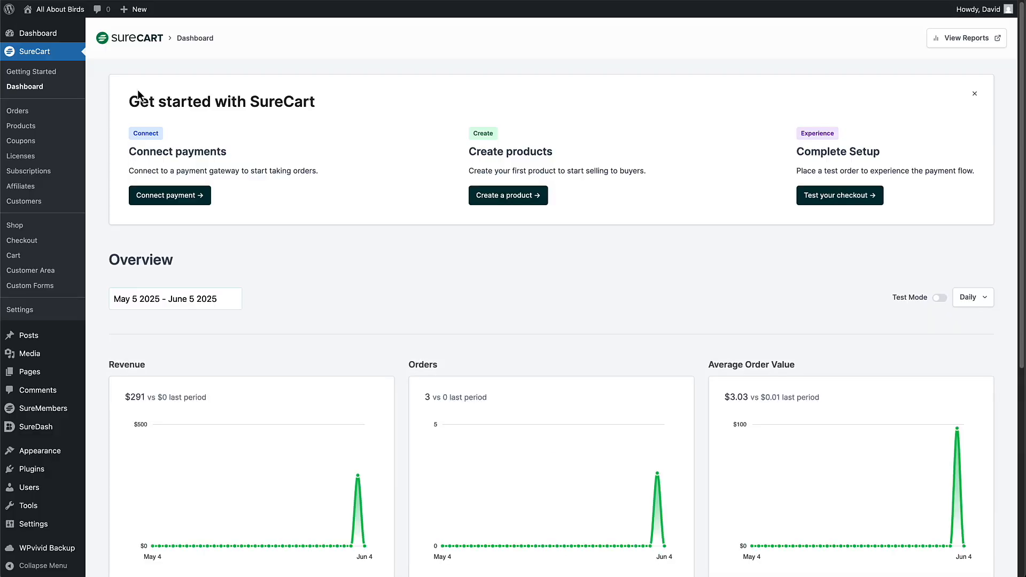
pyautogui.click(24, 112)
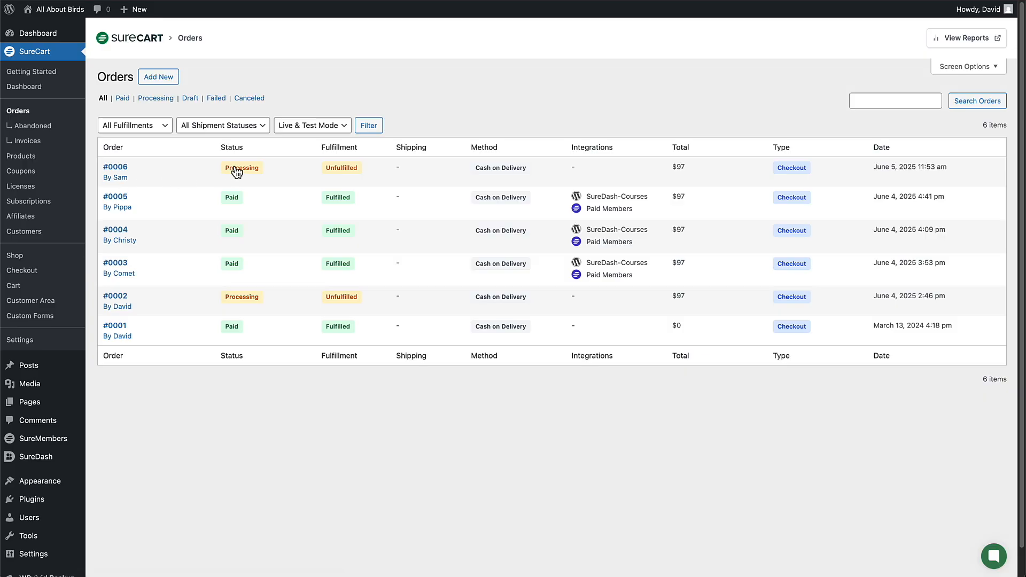
pyautogui.click(118, 169)
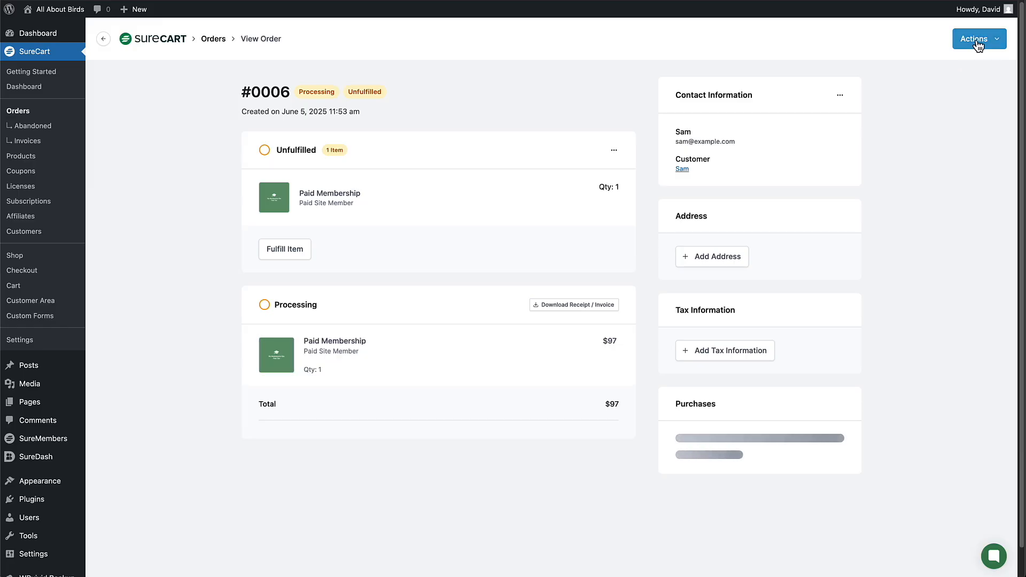
pyautogui.click(977, 43)
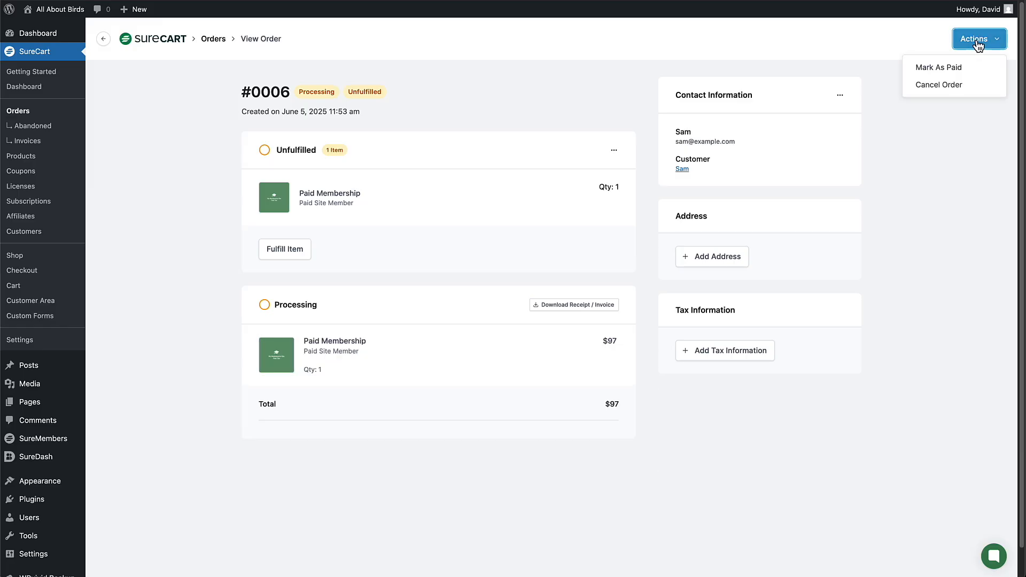
pyautogui.click(947, 69)
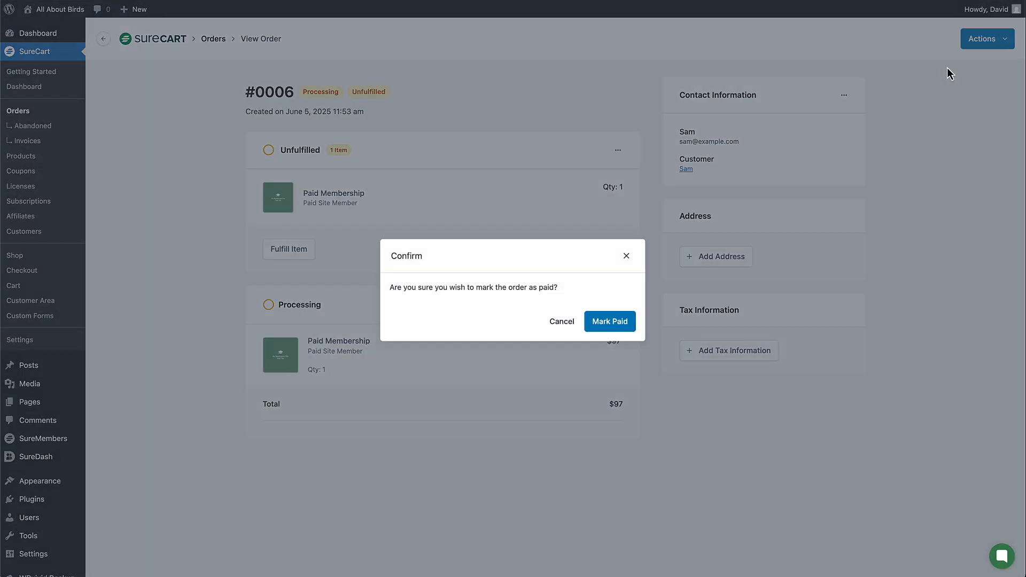
pyautogui.click(613, 323)
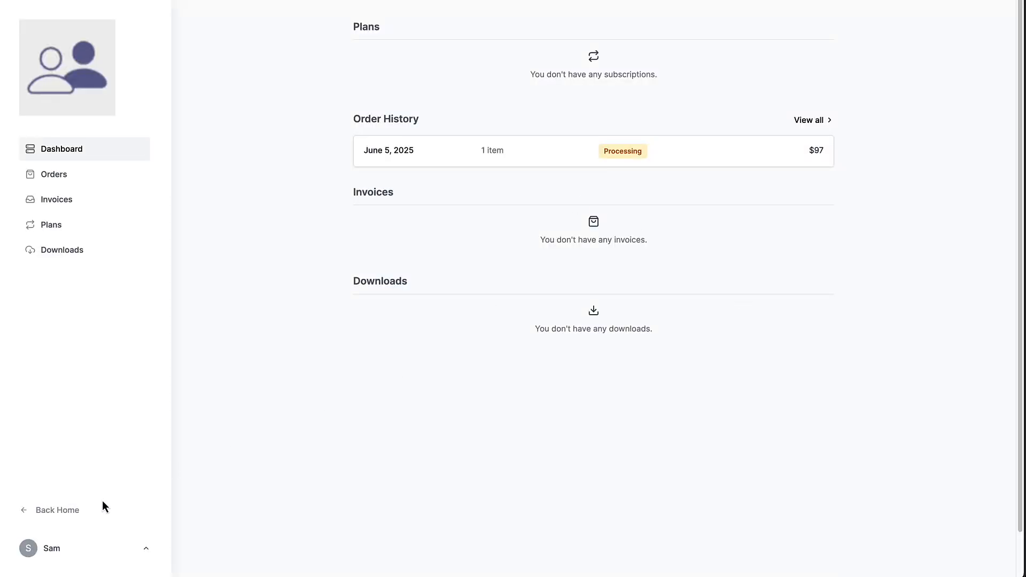
# Return to the portal from the new member's customer dashboard and check access to the Bird Identification course.
pyautogui.click(69, 512)
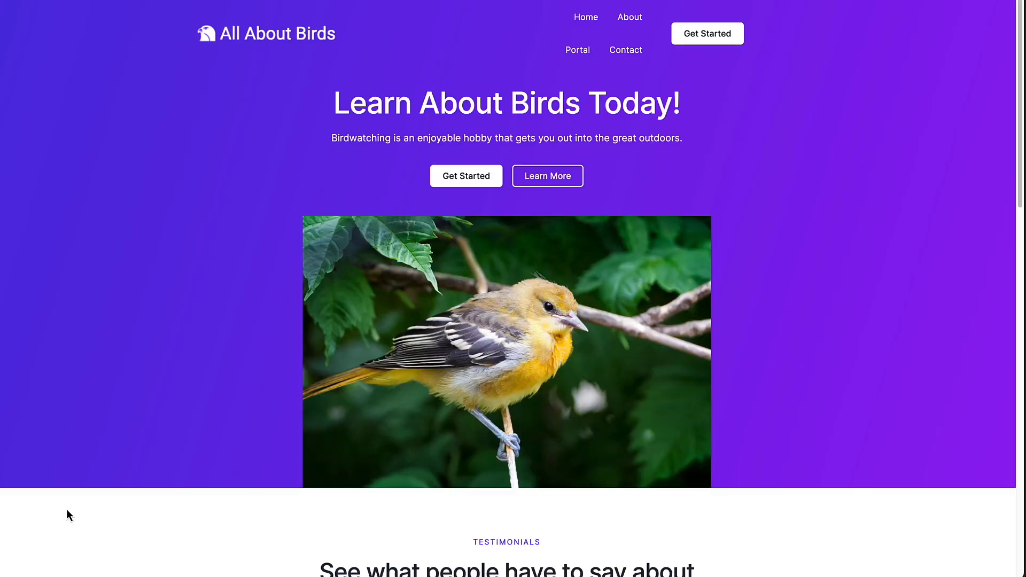
pyautogui.click(574, 53)
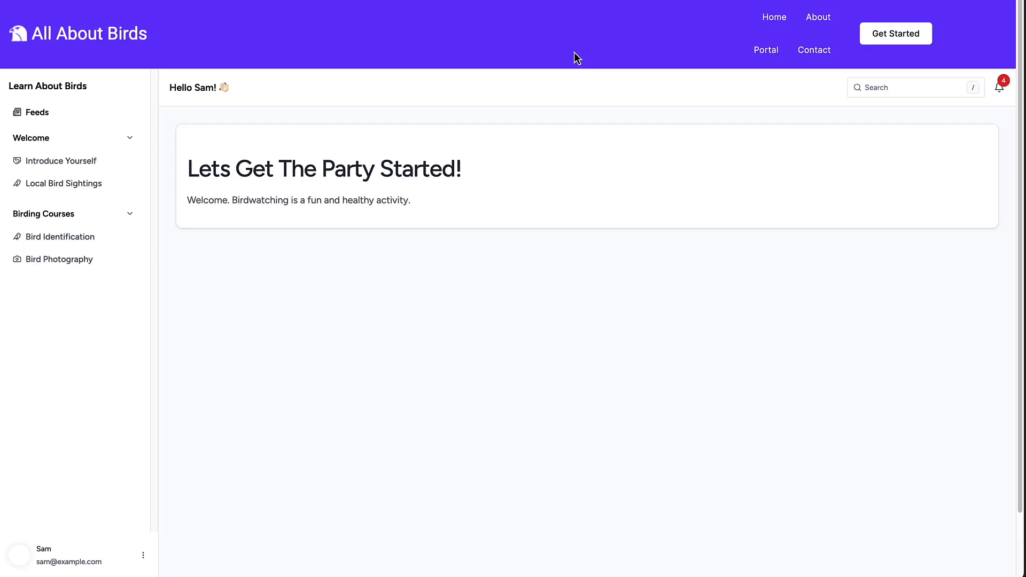
pyautogui.click(77, 240)
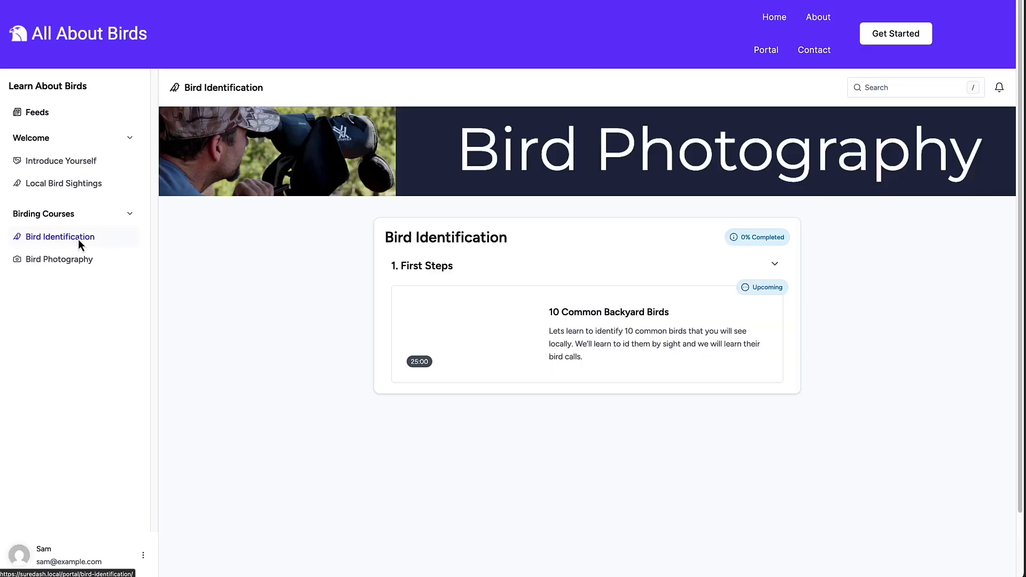